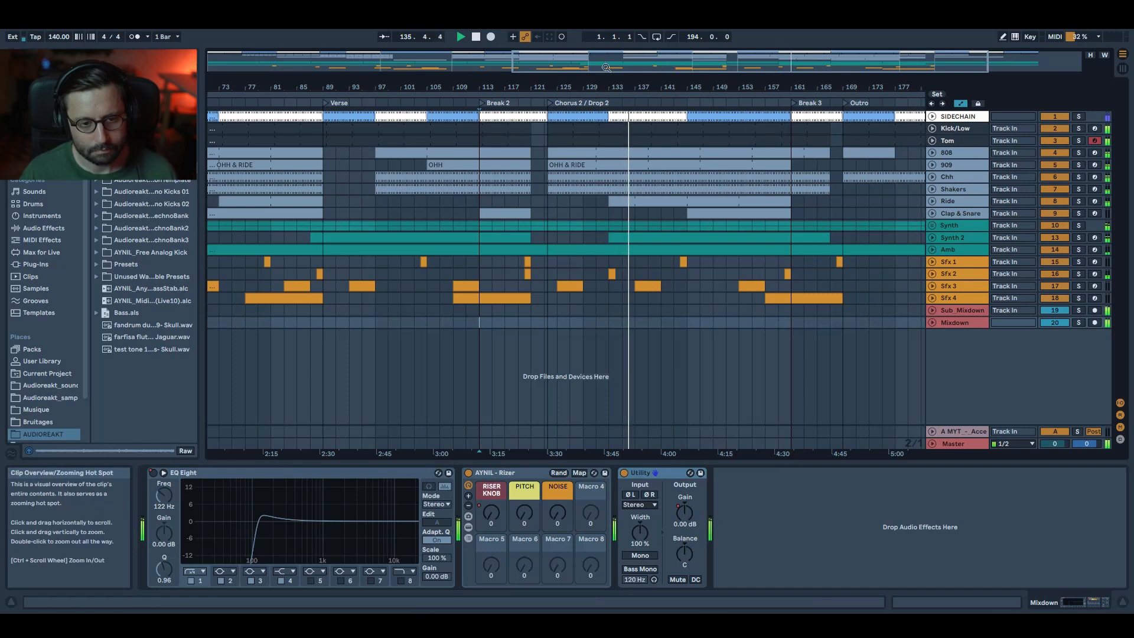
- Show the full arrangement, solo the SIDECHAIN track and inspect its unfolded lane and routing
{"action": "double_click", "coordinate": [673, 66]}
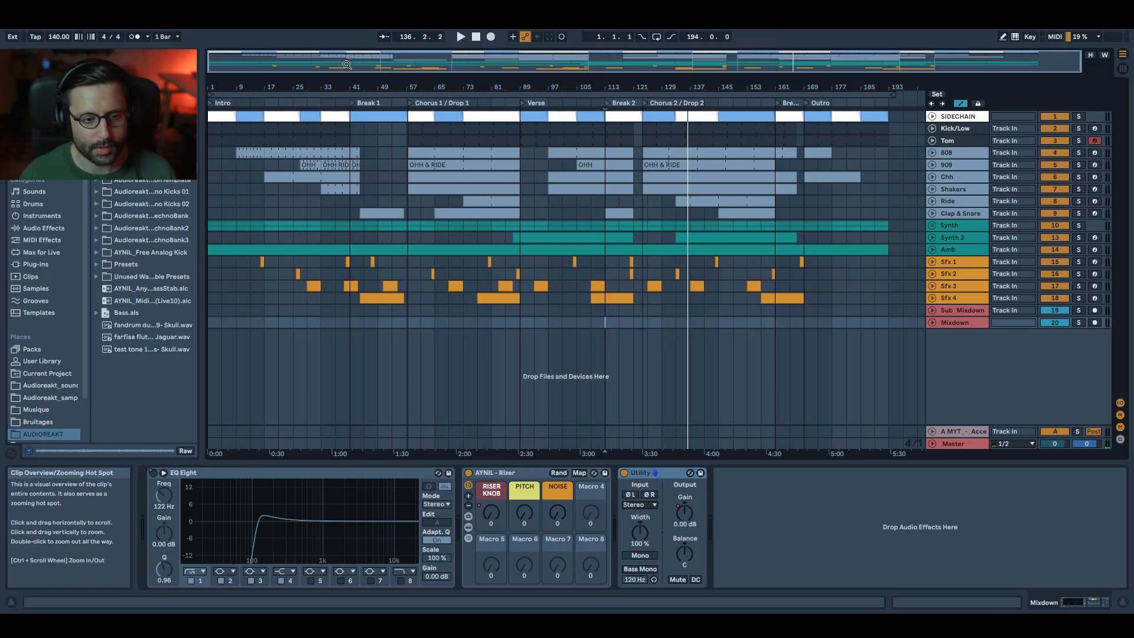
{"action": "left_click_drag", "start_coordinate": [612, 87], "coordinate": [646, 94]}
{"action": "left_click", "coordinate": [1080, 117]}
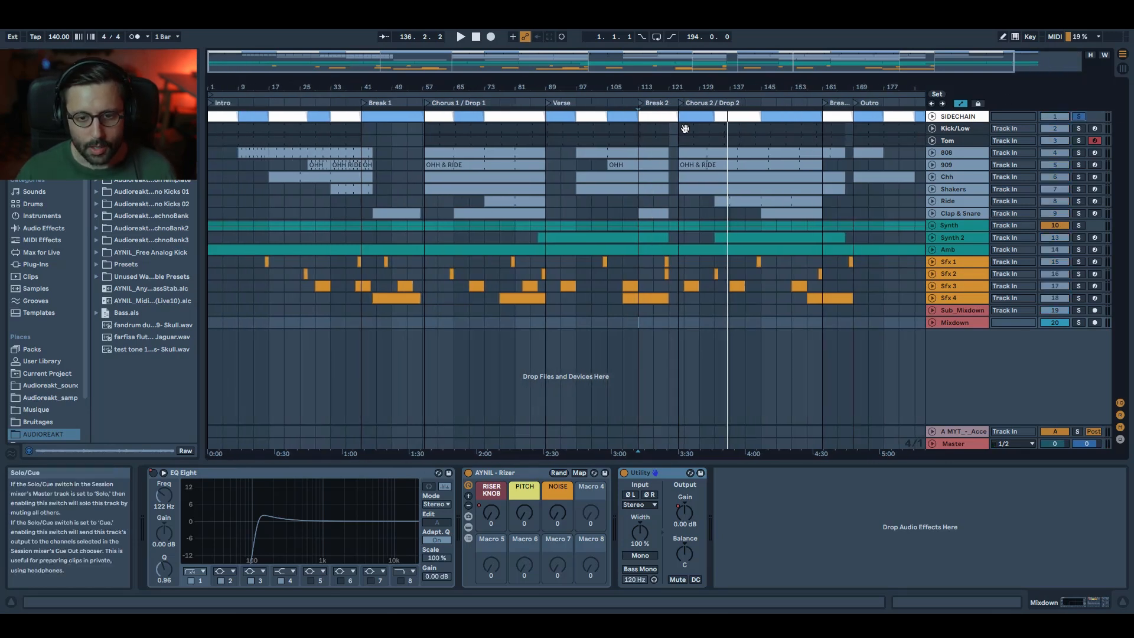
{"action": "left_click", "coordinate": [933, 116]}
{"action": "left_click", "coordinate": [962, 117]}
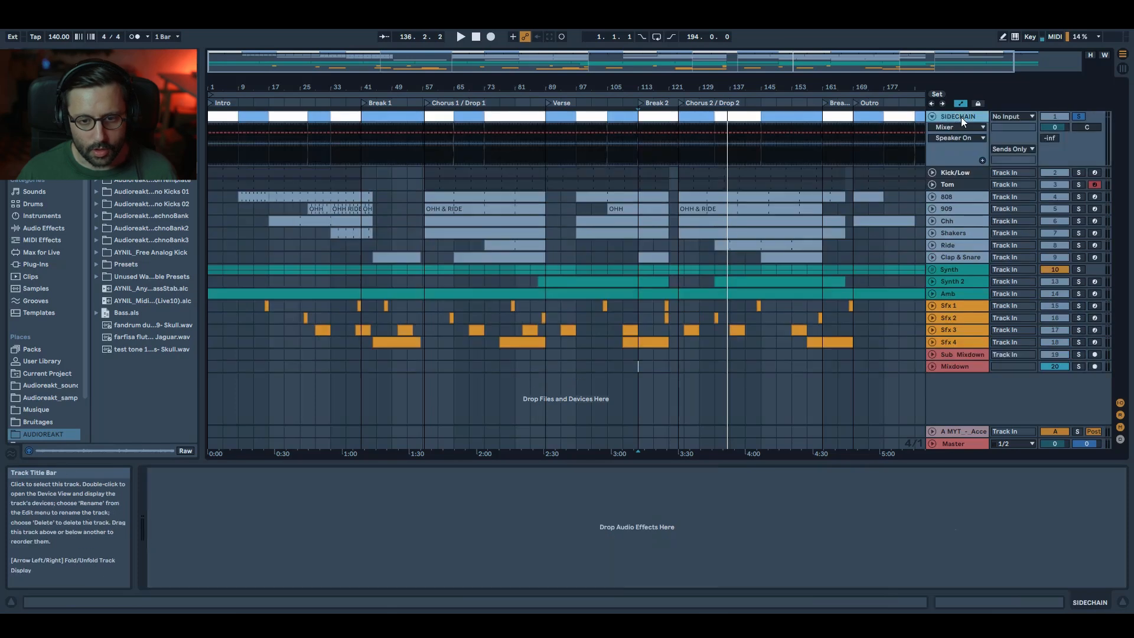
{"action": "left_click", "coordinate": [933, 116]}
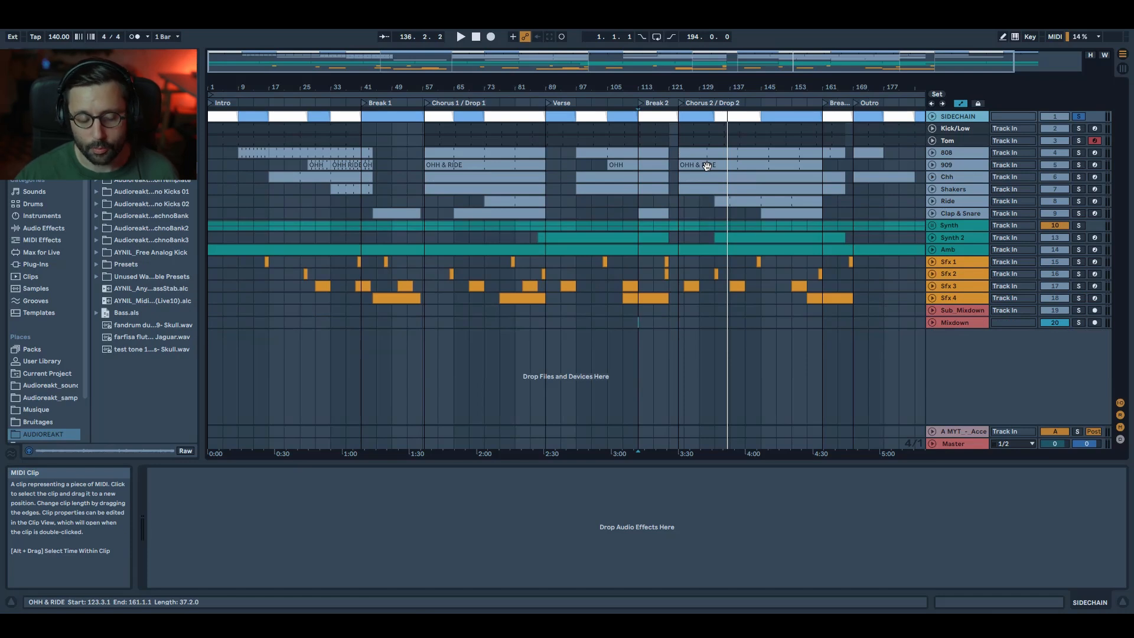
- Solo the Kick/Low track and compare the kick with Drum Buss off and on during playback
{"action": "left_click", "coordinate": [957, 128]}
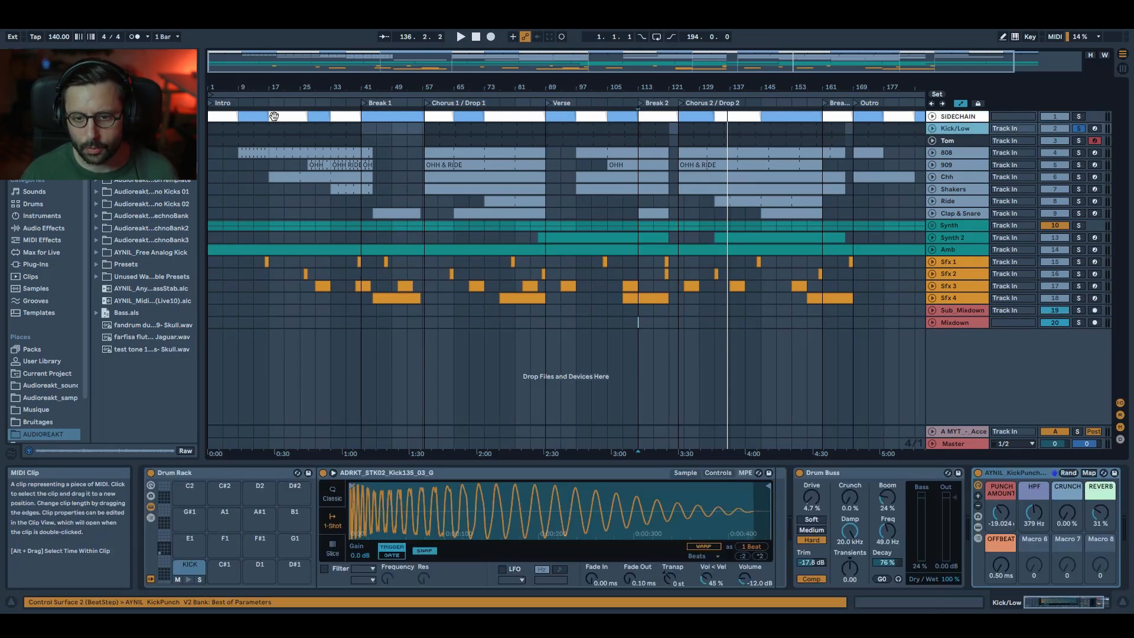
{"action": "key", "text": "space"}
{"action": "left_click", "coordinate": [799, 473]}
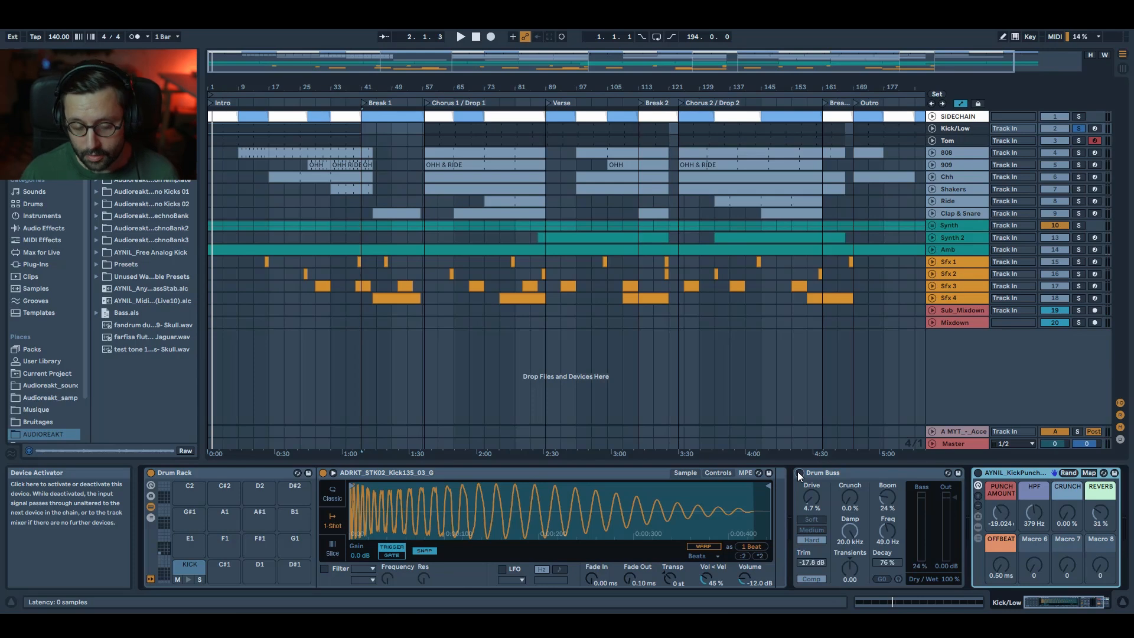
{"action": "left_click", "coordinate": [799, 473]}
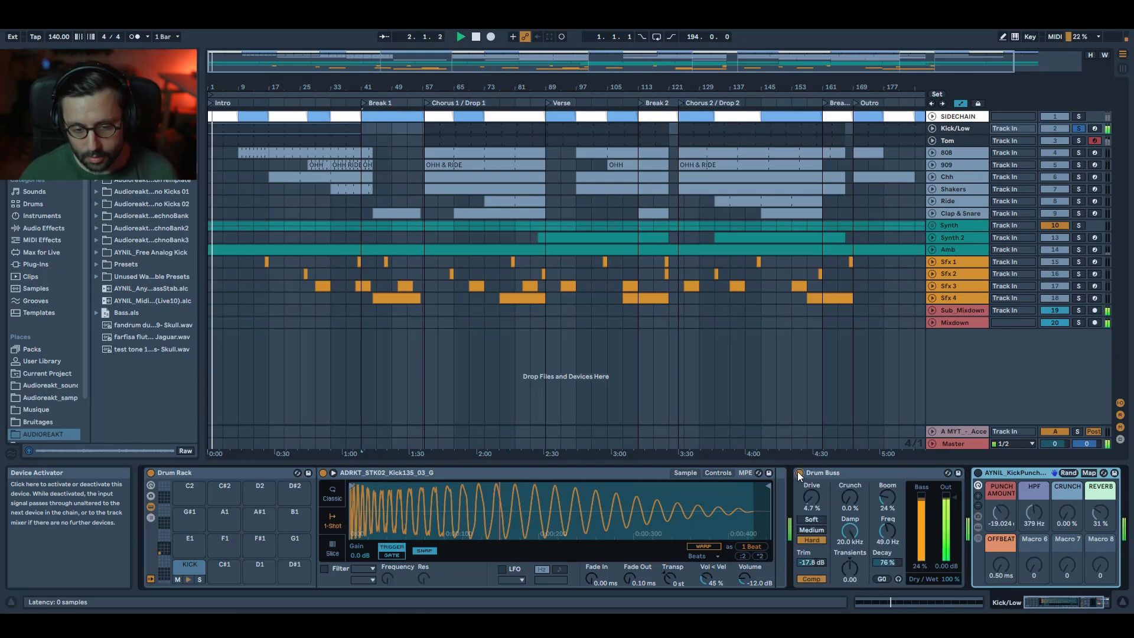
{"action": "key", "text": "space"}
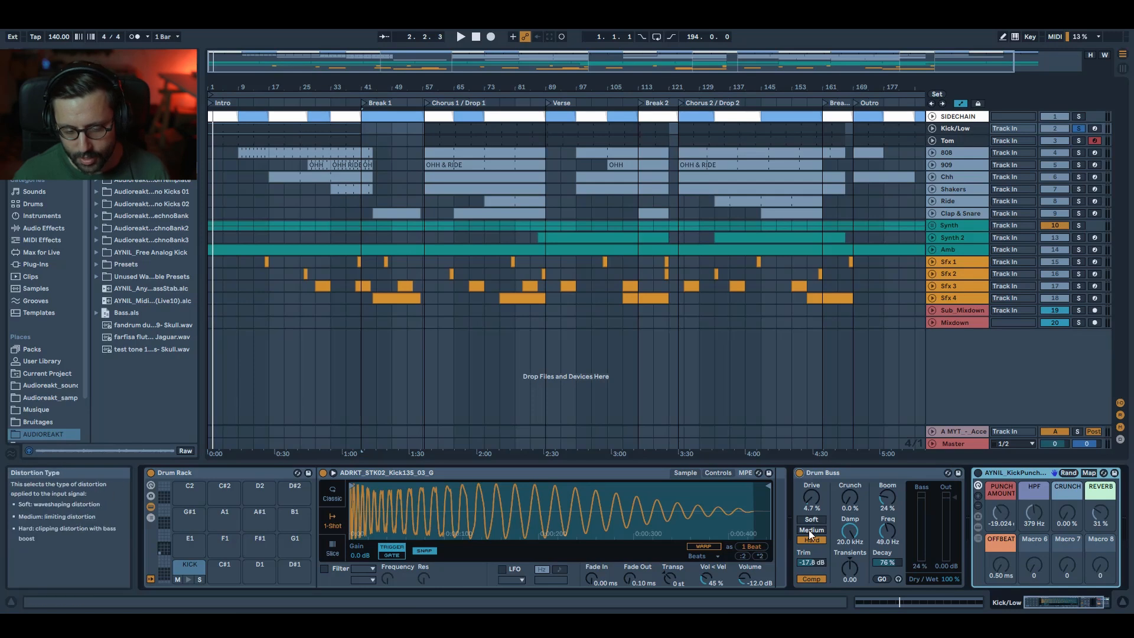
- Listen to the soloed kick while examining the Drum Buss distortion type and Boom amount
{"action": "key", "text": "space"}
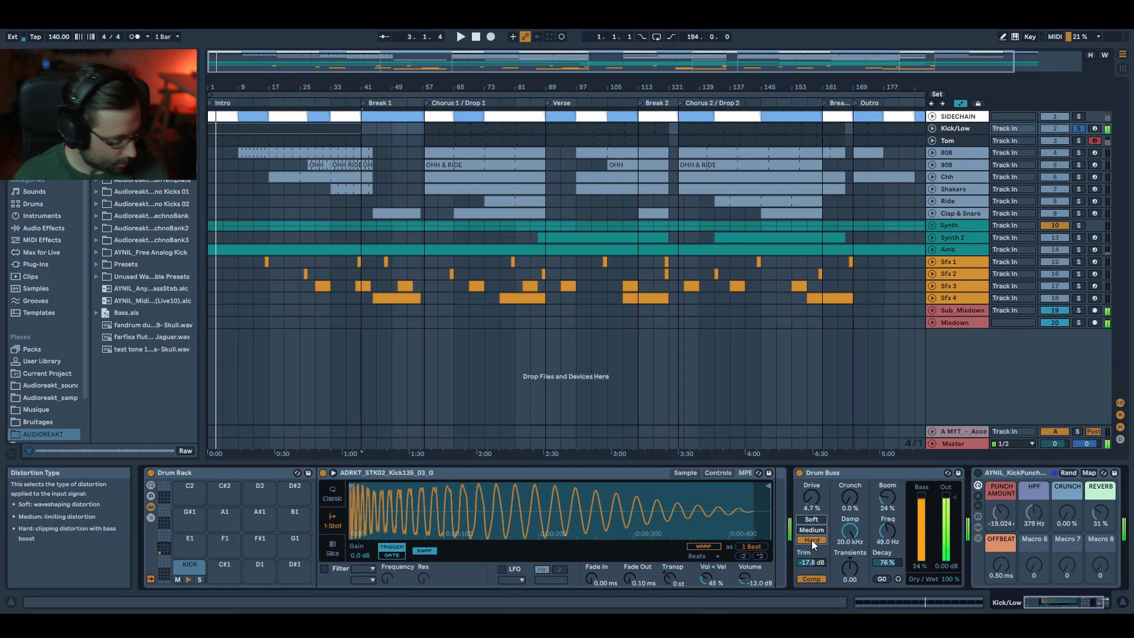
{"action": "key", "text": "space"}
{"action": "key", "text": "space"}
{"action": "mouse_move", "coordinate": [888, 501]}
{"action": "left_mouse_down"}
{"action": "mouse_move", "coordinate": [887, 532]}
{"action": "mouse_move", "coordinate": [888, 479]}
{"action": "left_mouse_up"}
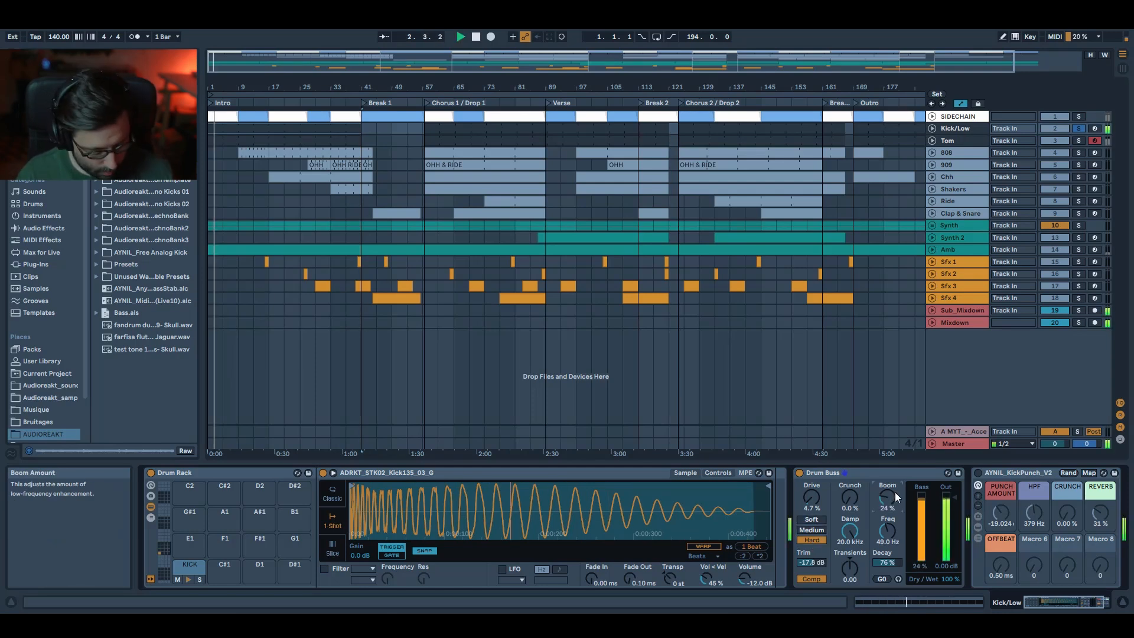
{"action": "key", "text": "space"}
- Compare the kick with the AYNIL_KickPunch_V2 rack off and on, including within the unsoloed full mix
{"action": "scroll", "coordinate": [913, 477], "scroll_direction": "right", "scroll_amount": 3}
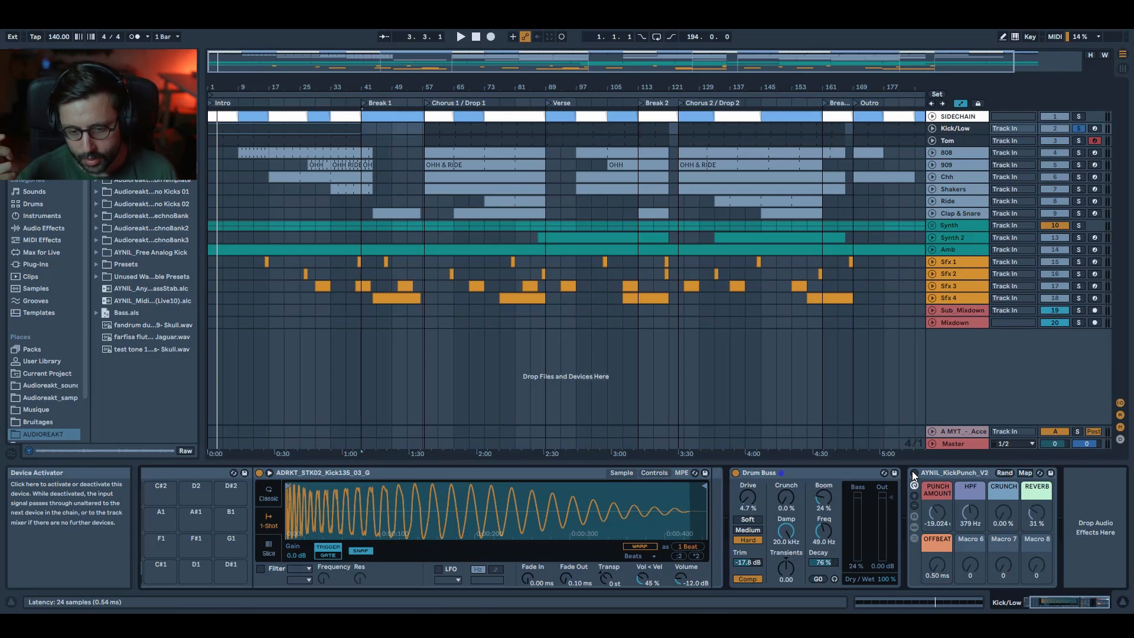
{"action": "left_click", "coordinate": [913, 472]}
{"action": "key", "text": "space"}
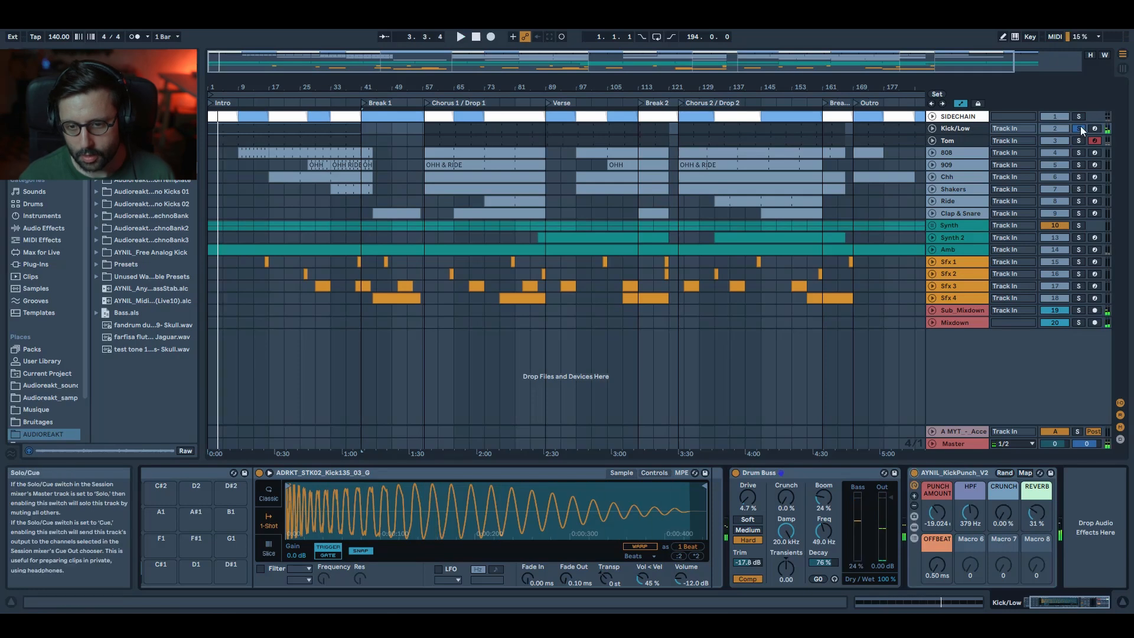
{"action": "key", "text": "space"}
{"action": "key", "text": "space"}
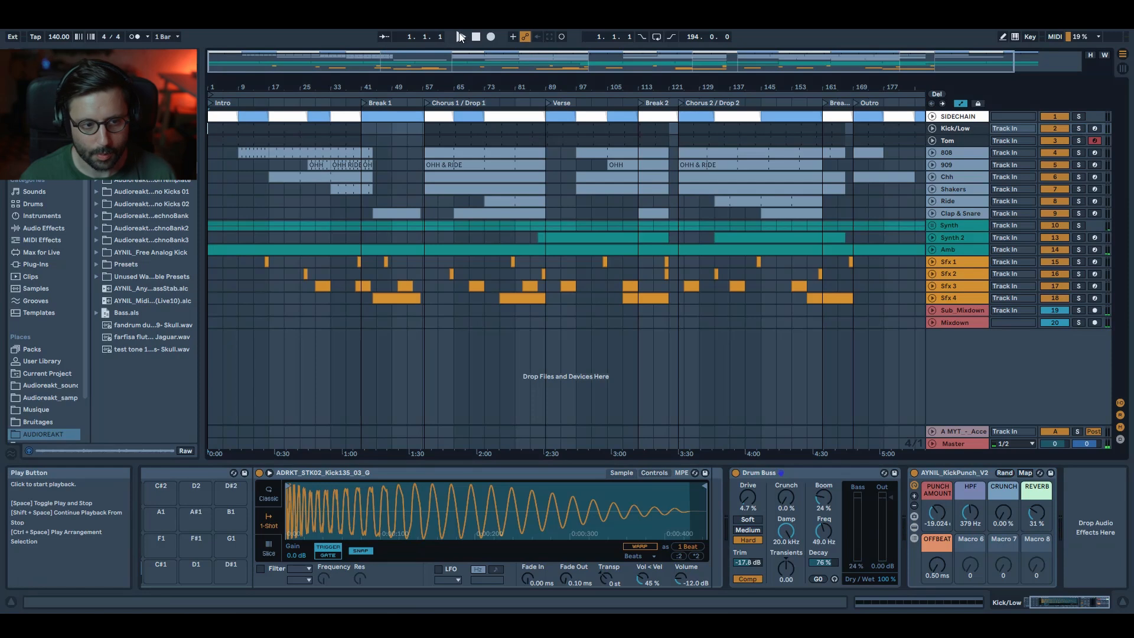
{"action": "left_click", "coordinate": [914, 474]}
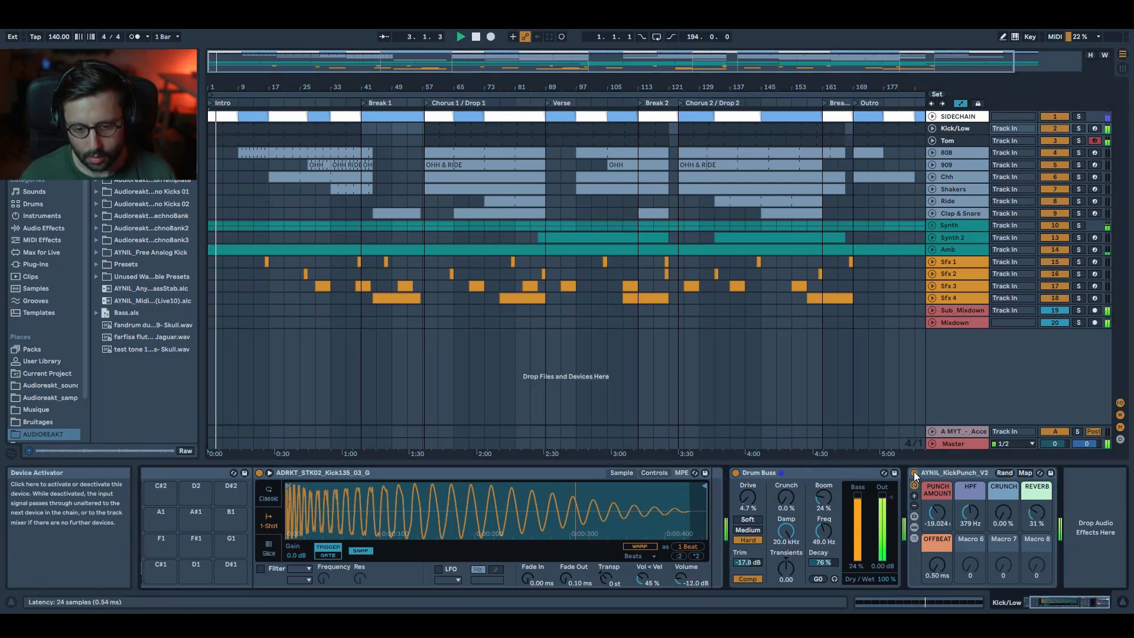
{"action": "key", "text": "space"}
- Solo the Tom track, inspect its device chain and preview the two tom samples in the Drum Rack
{"action": "left_click", "coordinate": [963, 143]}
{"action": "key", "text": "space"}
{"action": "left_click_drag", "start_coordinate": [1031, 601], "coordinate": [1101, 603]}
{"action": "key", "text": "space"}
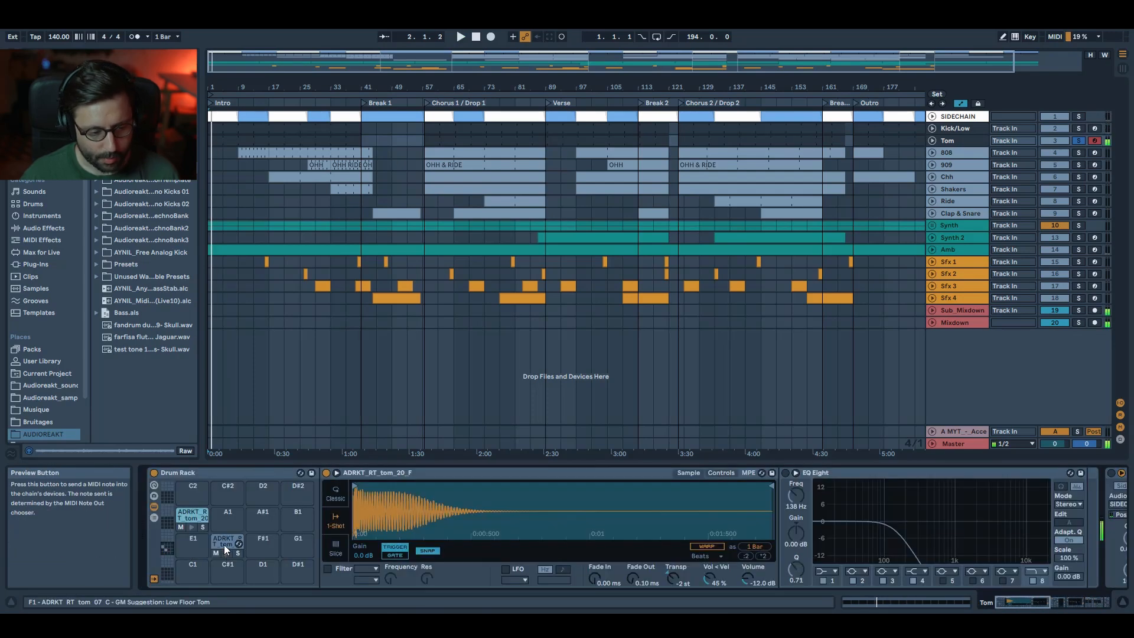
{"action": "left_click", "coordinate": [230, 551]}
{"action": "left_click", "coordinate": [193, 527]}
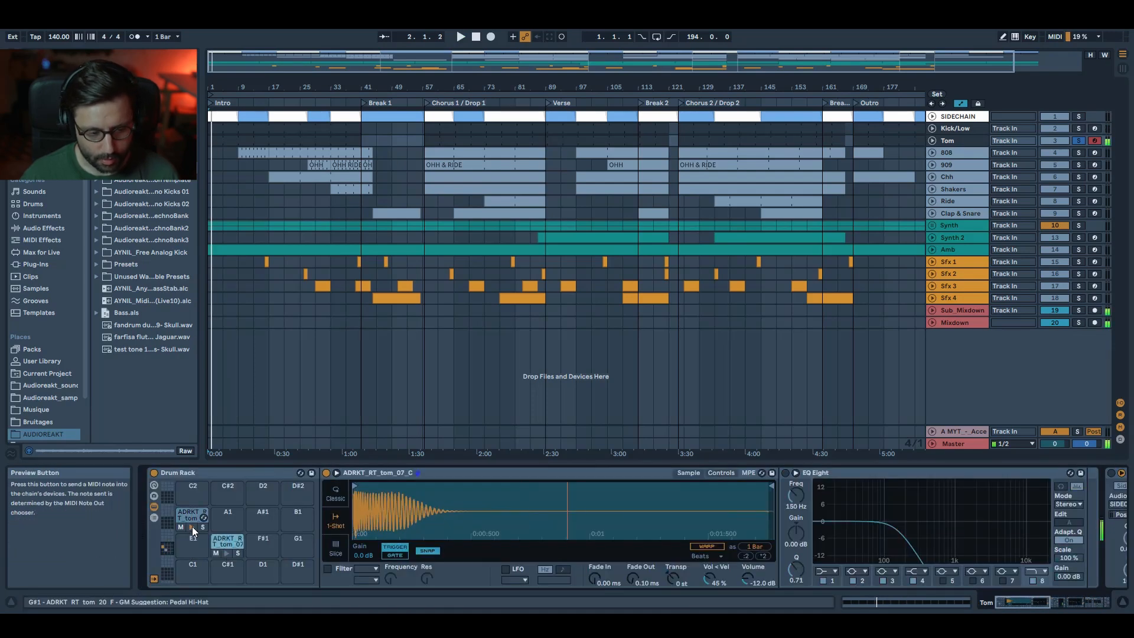
{"action": "left_click", "coordinate": [228, 555]}
- Activate the 976 Hz EQ Eight after the Compressor on the Tom track
{"action": "left_click_drag", "start_coordinate": [1026, 602], "coordinate": [1062, 607]}
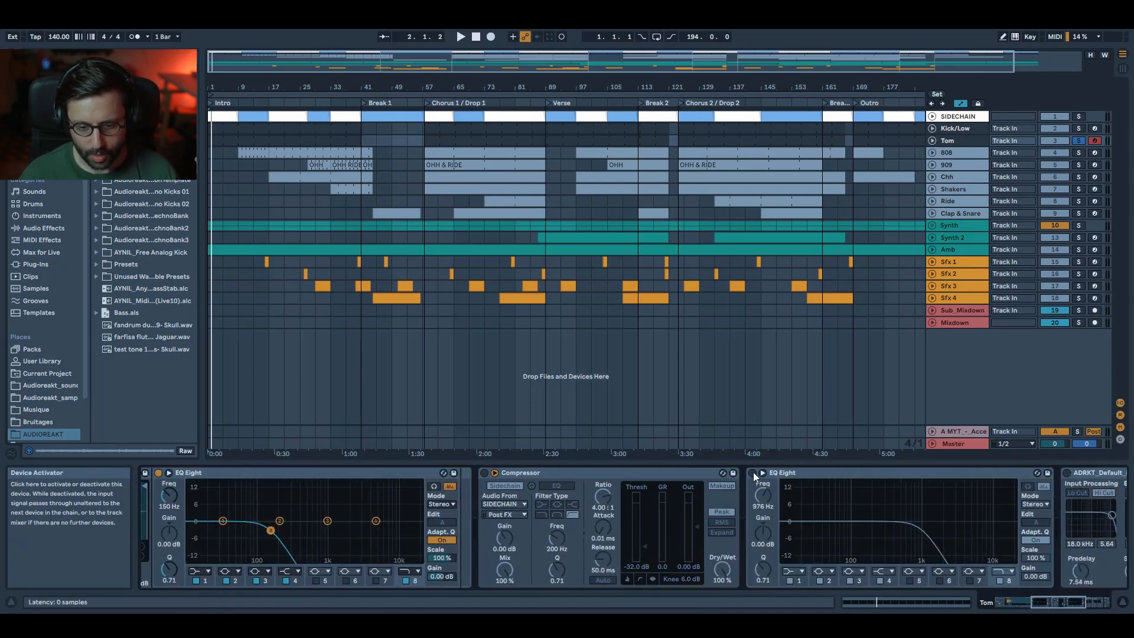
{"action": "left_click", "coordinate": [754, 473]}
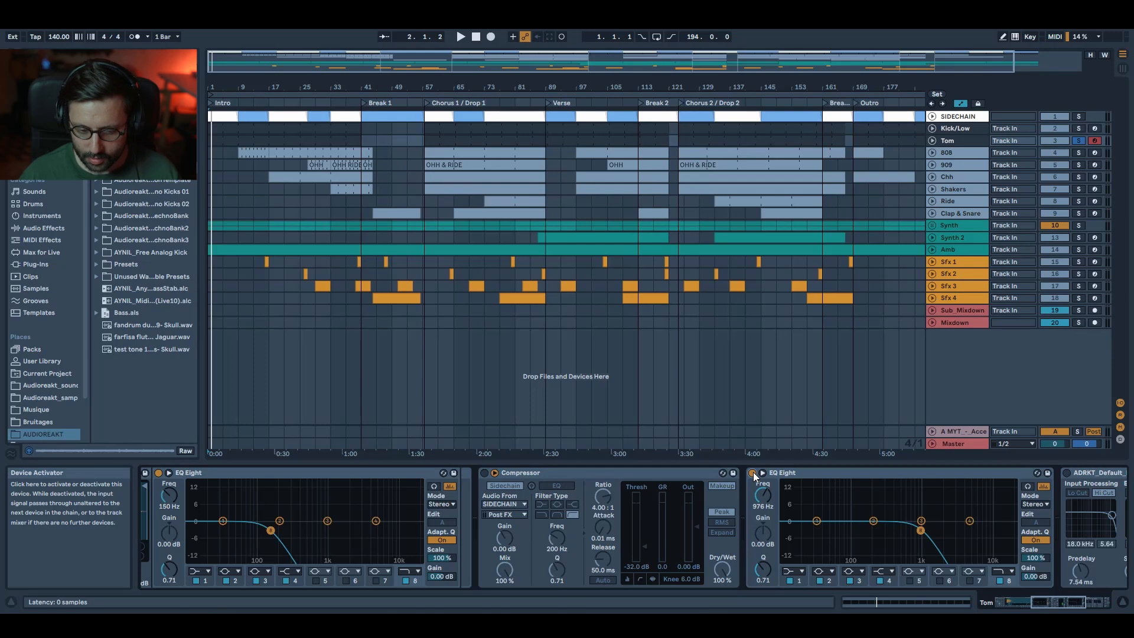
{"action": "left_click_drag", "start_coordinate": [1048, 604], "coordinate": [1011, 604]}
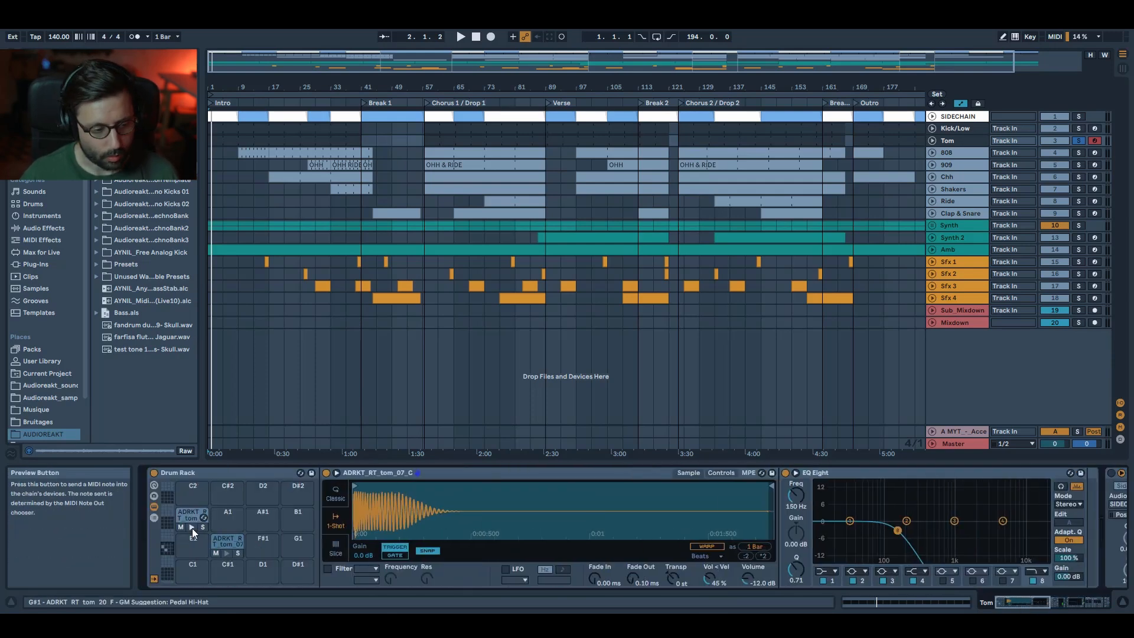
- Examine the Tom clip's MIDI pattern and listen to it alone, then soloed together with Kick/Low
{"action": "double_click", "coordinate": [266, 143]}
{"action": "key", "text": "space"}
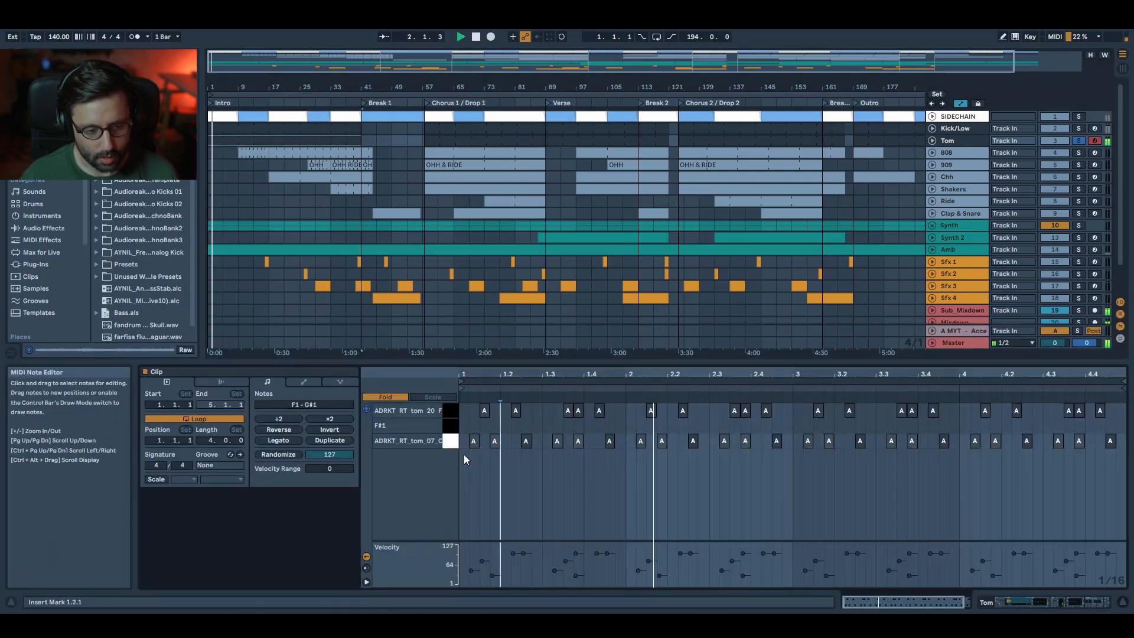
{"action": "left_click_drag", "start_coordinate": [486, 371], "coordinate": [497, 417]}
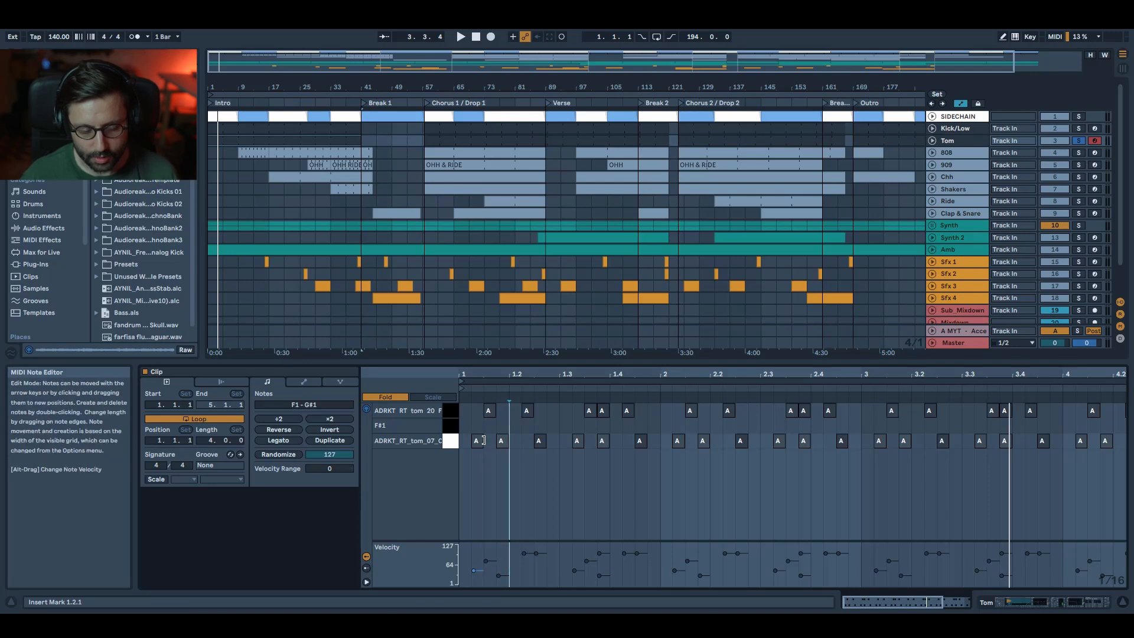
{"action": "key", "text": "space"}
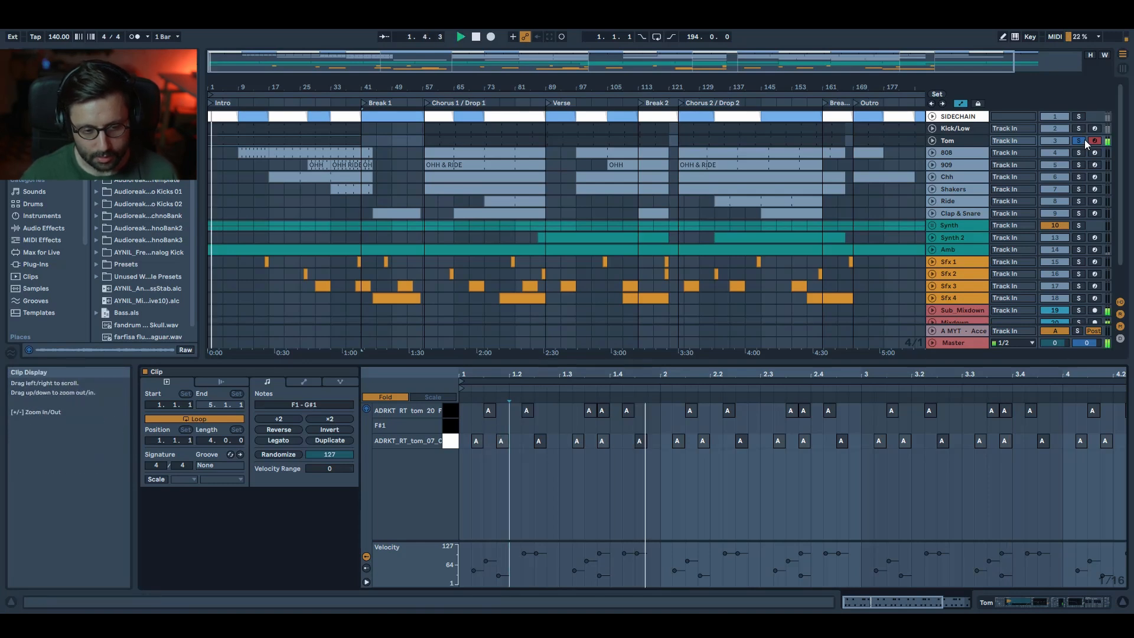
{"action": "left_click", "coordinate": [1080, 129]}
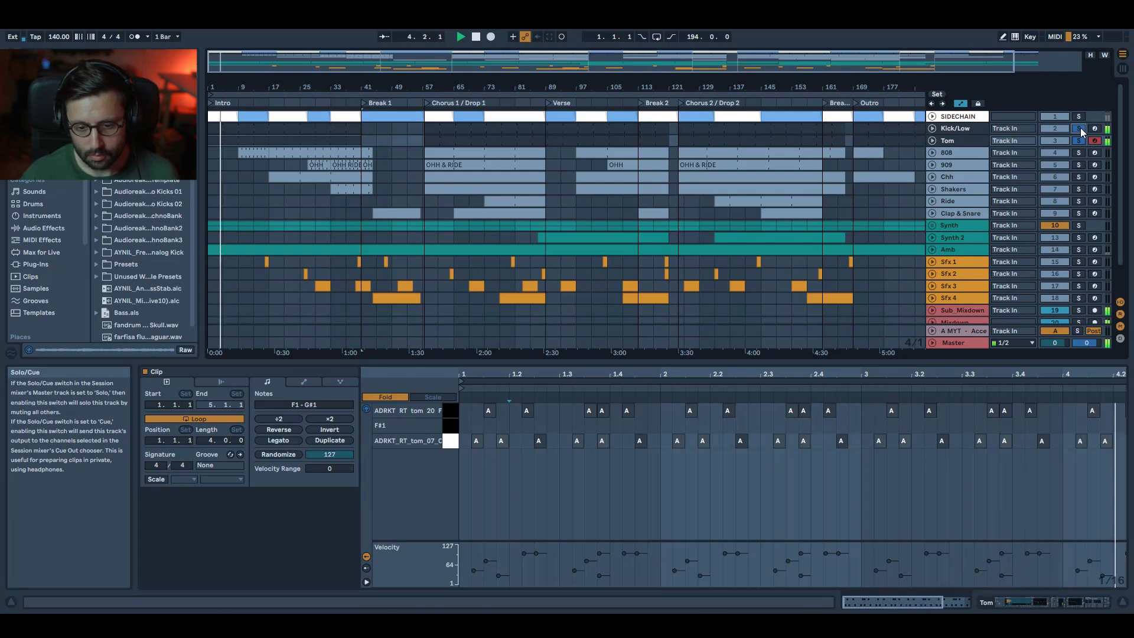
{"action": "mouse_move", "coordinate": [474, 375]}
{"action": "left_mouse_down"}
{"action": "mouse_move", "coordinate": [474, 365]}
{"action": "mouse_move", "coordinate": [472, 380]}
{"action": "left_mouse_up"}
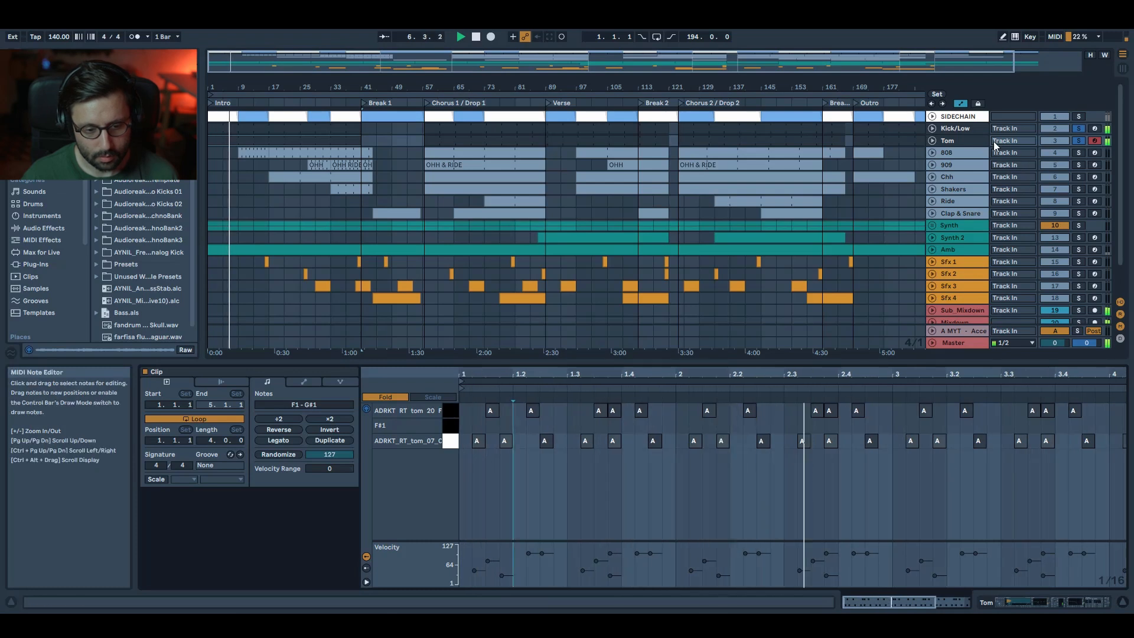
- Activate ADRKT_Default_Reverb and Utility on the Tom track while listening to the toms with the kick
{"action": "double_click", "coordinate": [976, 143]}
{"action": "key", "text": "space"}
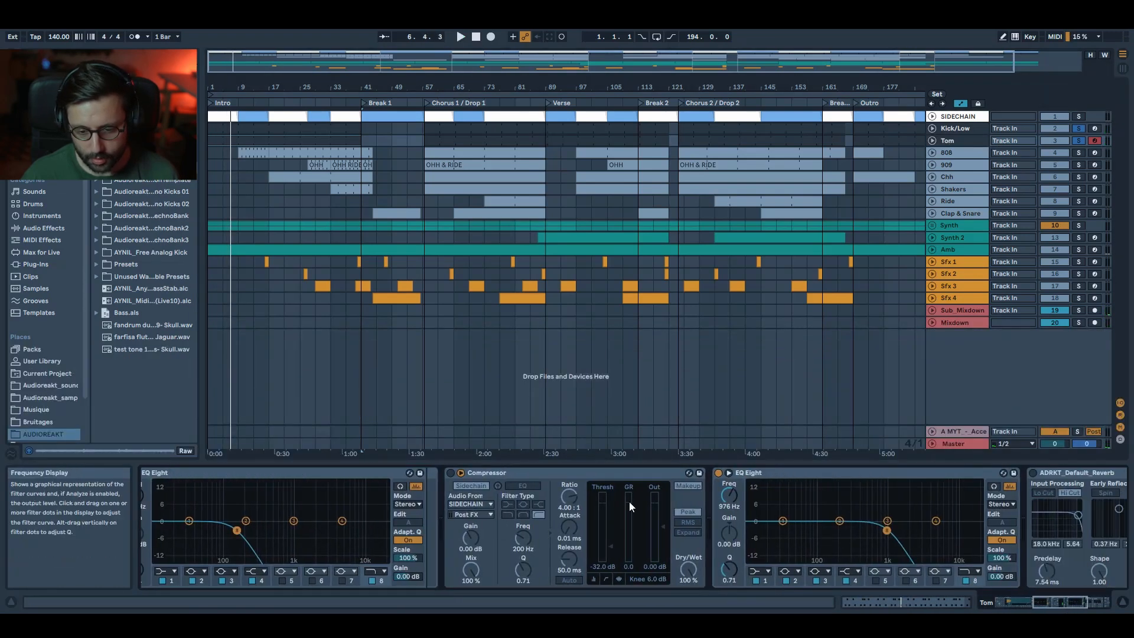
{"action": "left_click_drag", "start_coordinate": [1058, 601], "coordinate": [1087, 603]}
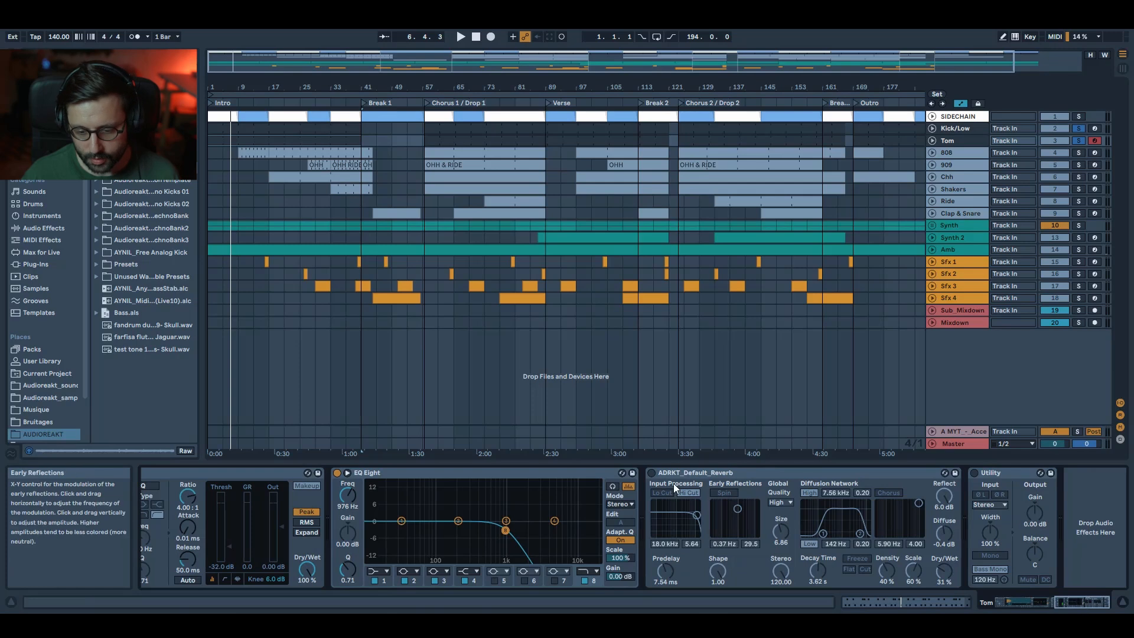
{"action": "left_click", "coordinate": [652, 474]}
{"action": "key", "text": "space"}
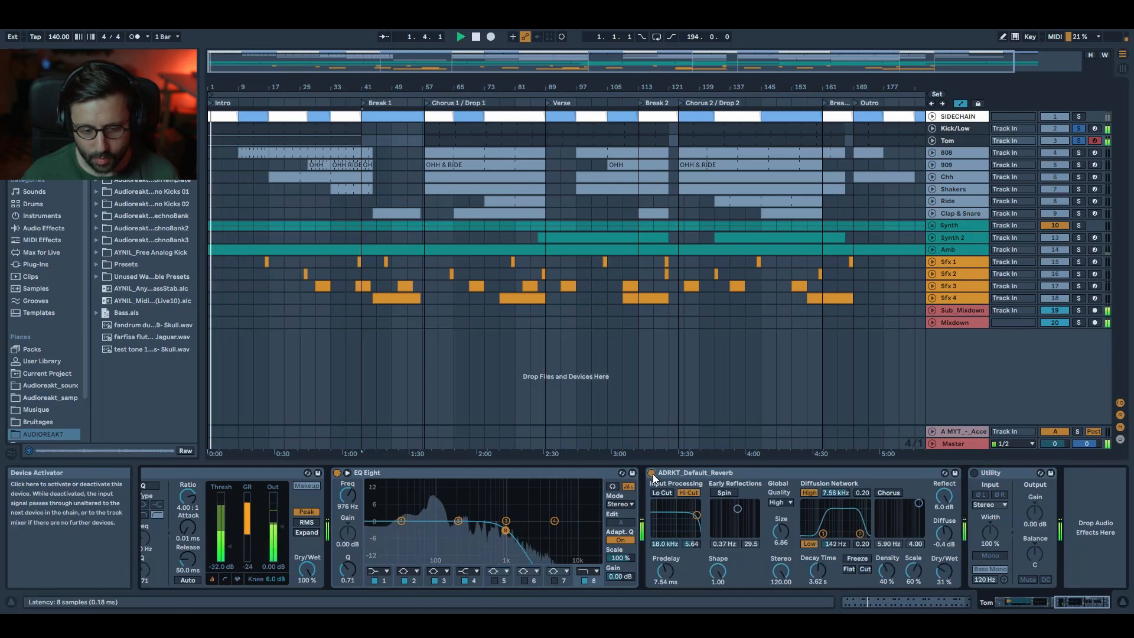
{"action": "left_click", "coordinate": [974, 474]}
- Review the complete Tom effects chain and replay the toms together with the Kick/Low track
{"action": "left_click_drag", "start_coordinate": [1061, 601], "coordinate": [1105, 601]}
{"action": "key", "text": "space"}
{"action": "left_click", "coordinate": [785, 473]}
{"action": "key", "text": "space"}
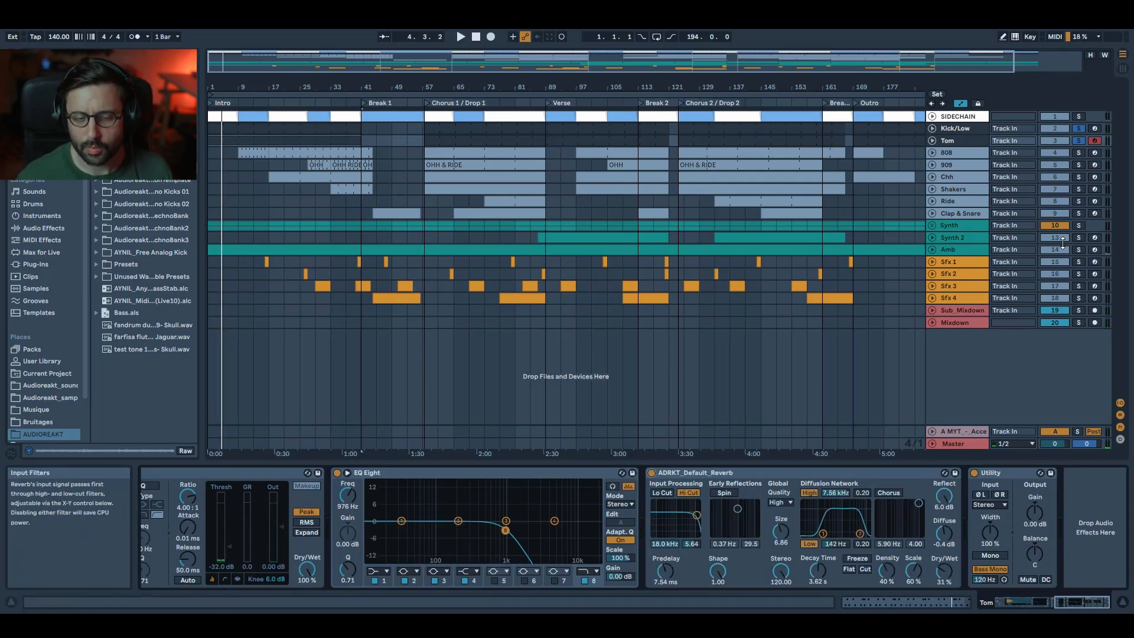
{"action": "key", "text": "space"}
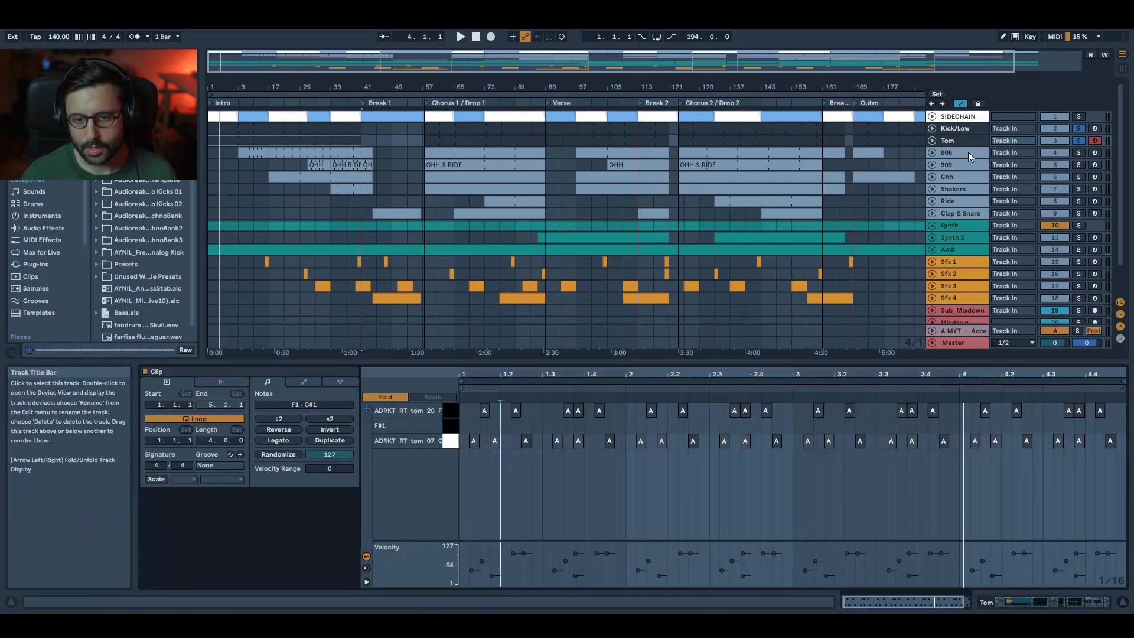
- Solo the 808 track, inspect its 808 Core Kit and effects, and play its clip from bar 9
{"action": "left_click", "coordinate": [969, 152]}
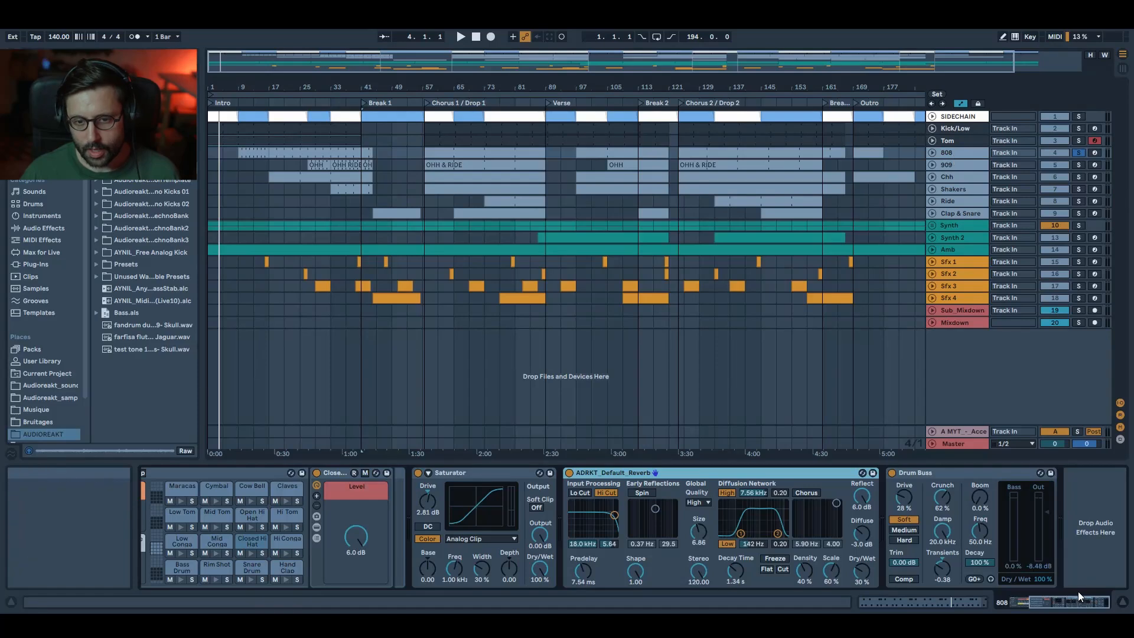
{"action": "left_click_drag", "start_coordinate": [1072, 600], "coordinate": [881, 594]}
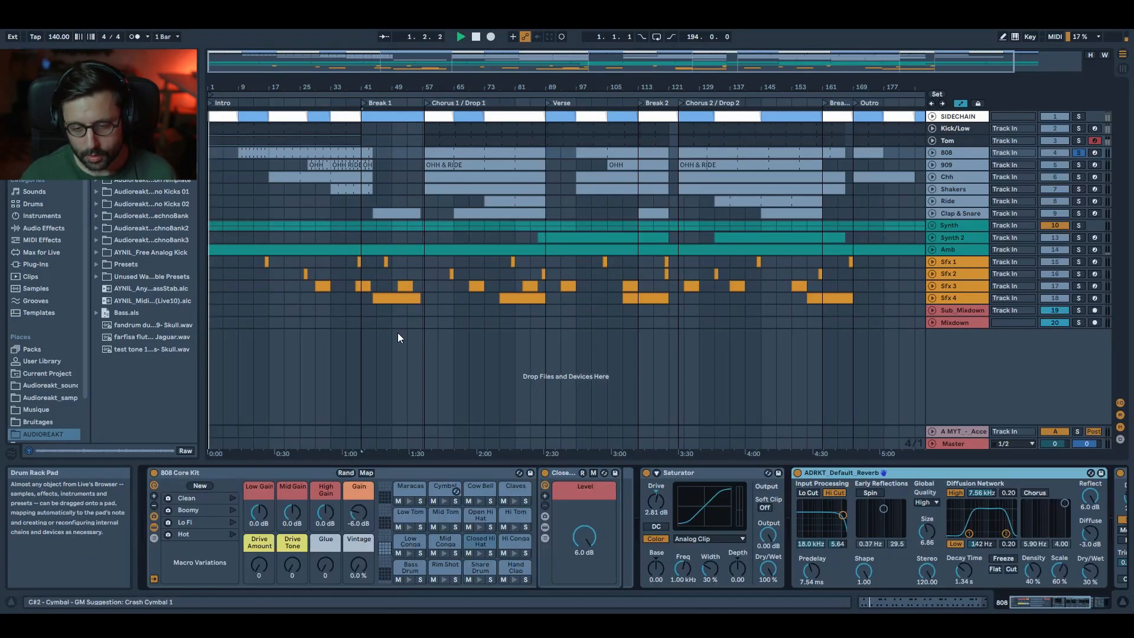
{"action": "left_click", "coordinate": [261, 154]}
{"action": "key", "text": "space"}
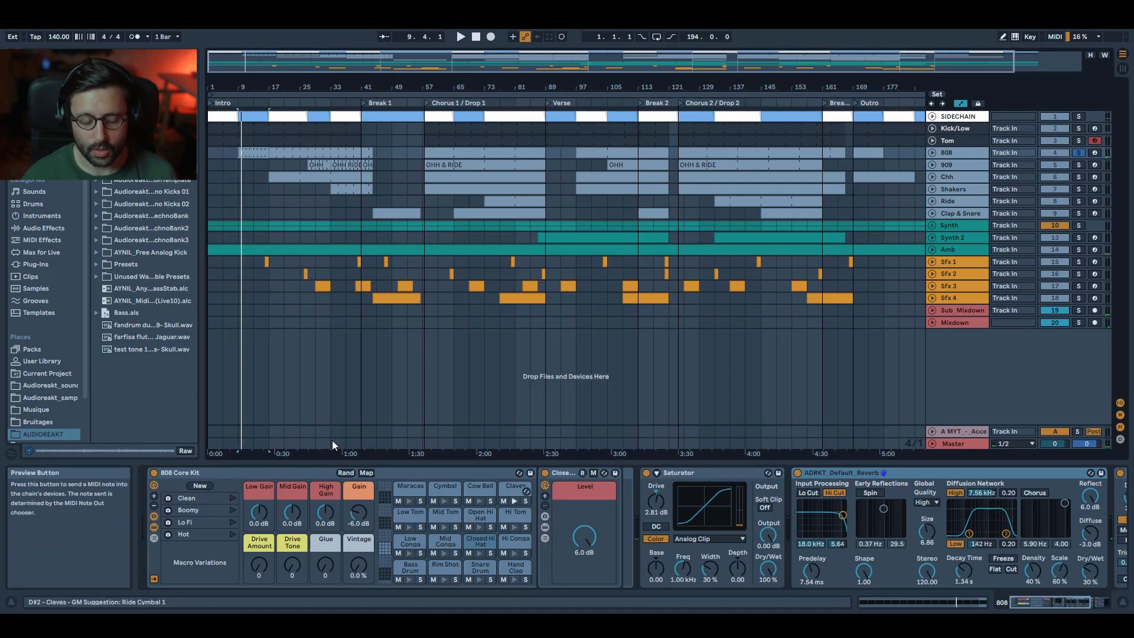
- Examine the 808 clip's closed hi-hat notes and the track's Saturator, reverb and Drum Buss during playback
{"action": "double_click", "coordinate": [247, 149]}
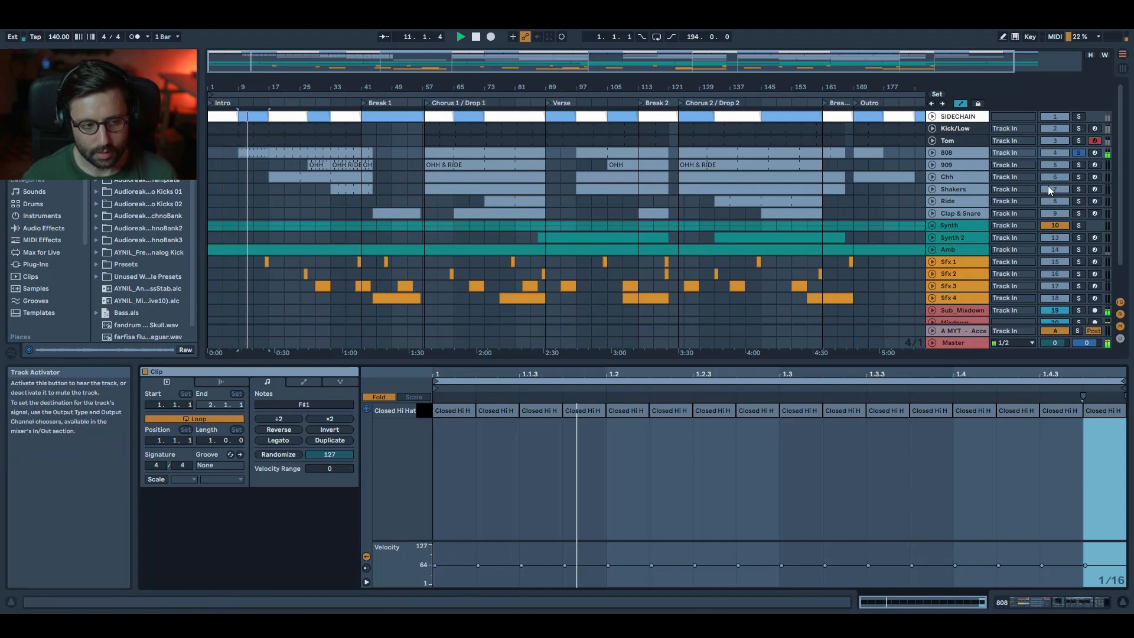
{"action": "left_click", "coordinate": [962, 152]}
{"action": "key", "text": "space"}
{"action": "left_click", "coordinate": [1041, 604]}
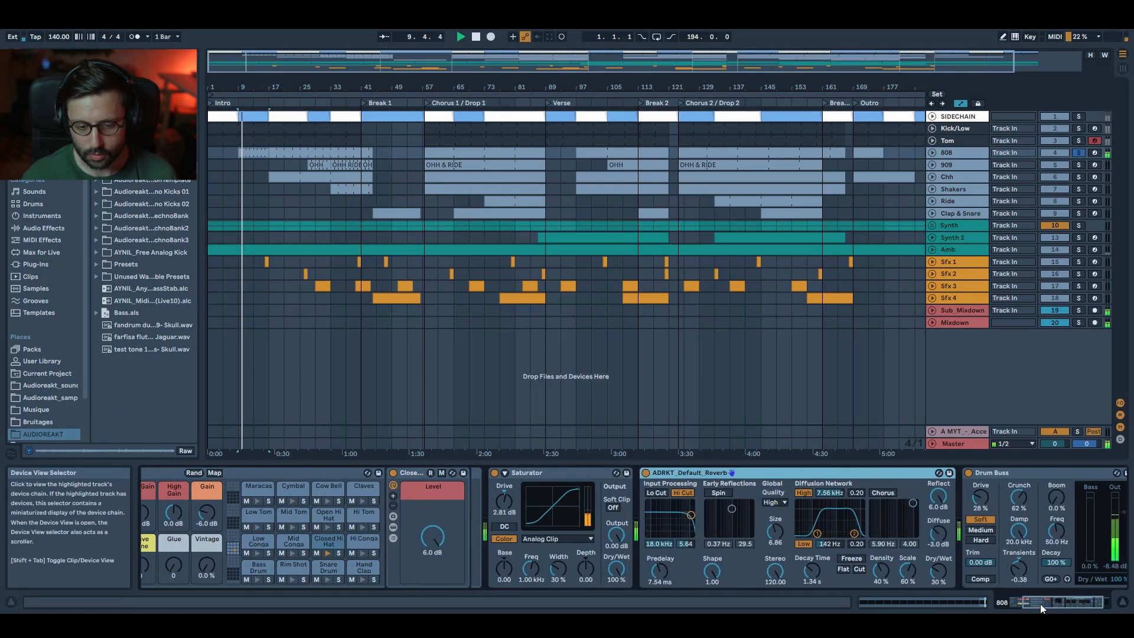
{"action": "left_click_drag", "start_coordinate": [1043, 602], "coordinate": [1052, 603]}
{"action": "key", "text": "space"}
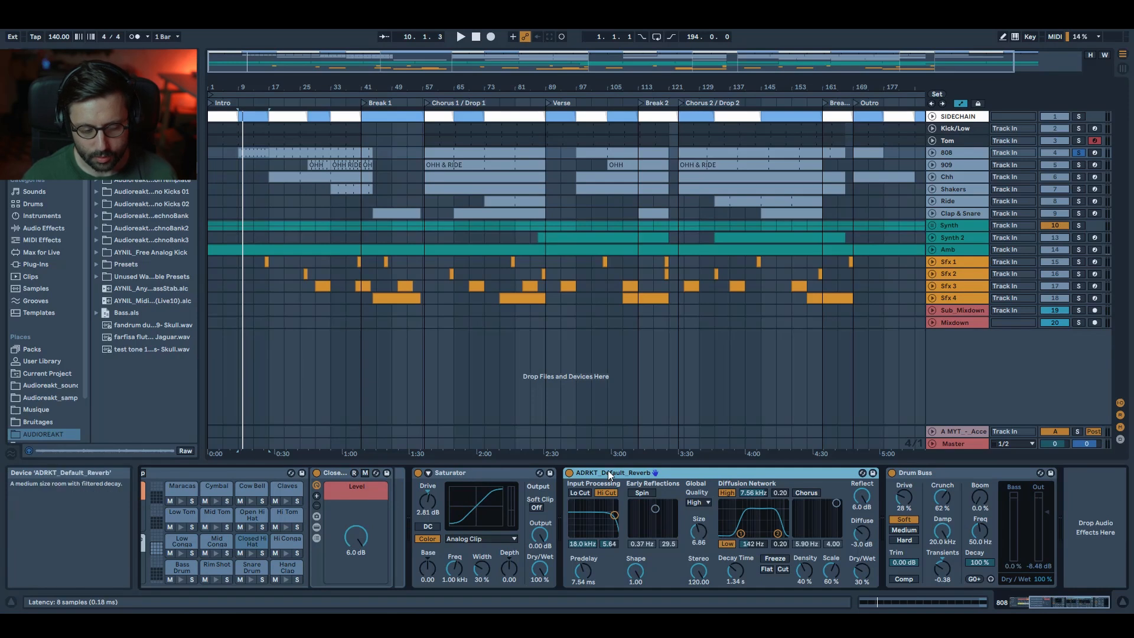
- Compare the 808 track's sound with its Drum Buss bypassed and reactivated
{"action": "left_click", "coordinate": [891, 473]}
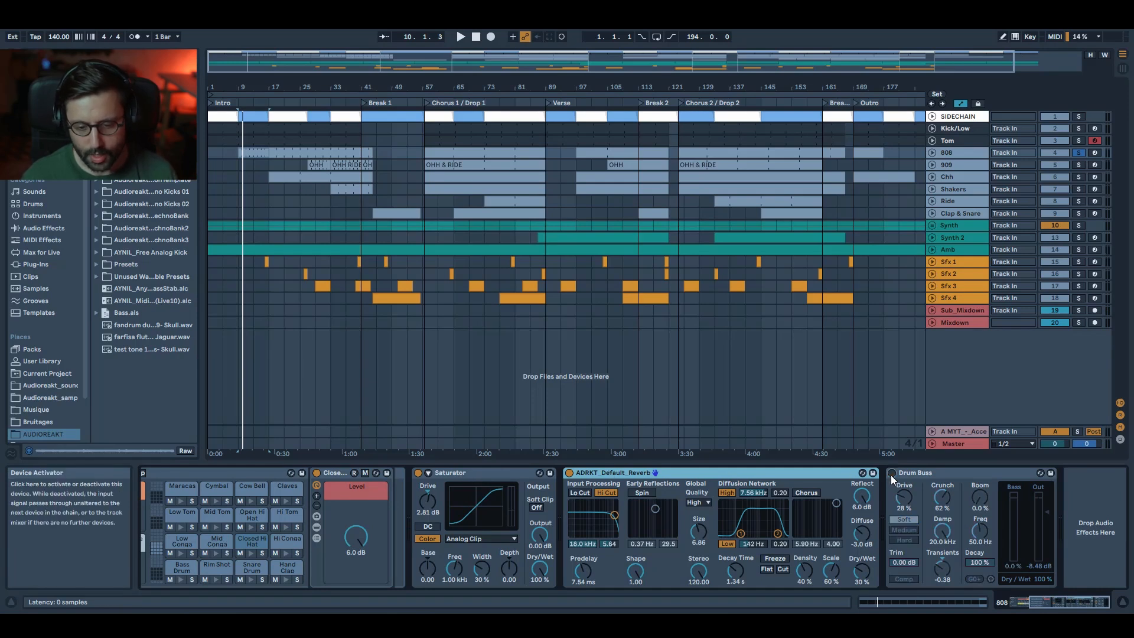
{"action": "key", "text": "space"}
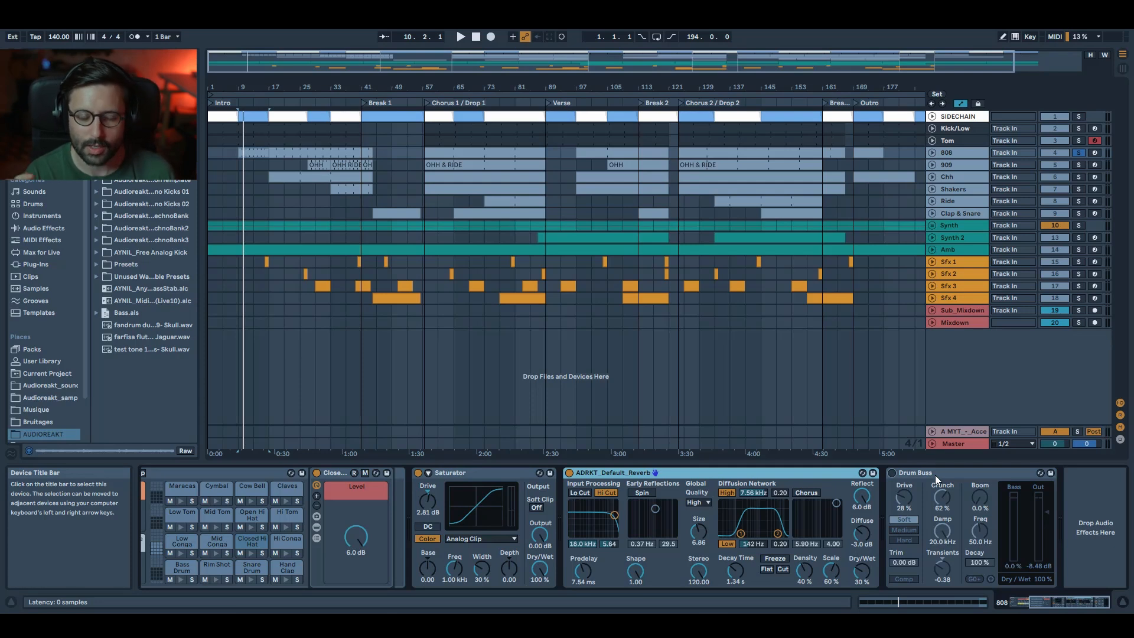
{"action": "left_click", "coordinate": [895, 476]}
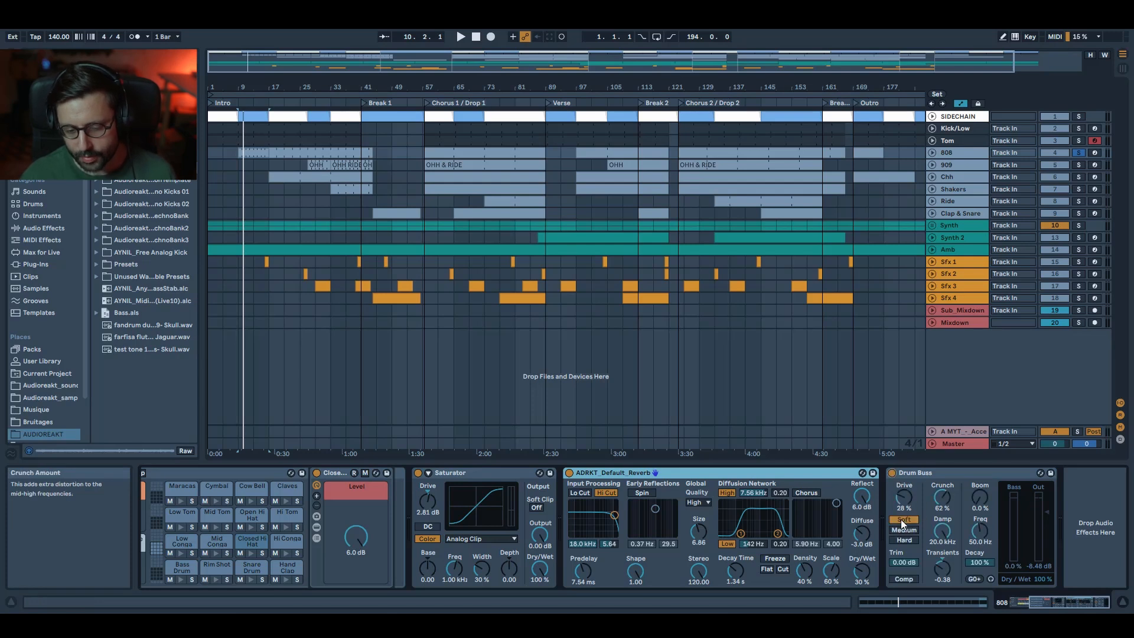
{"action": "key", "text": "space"}
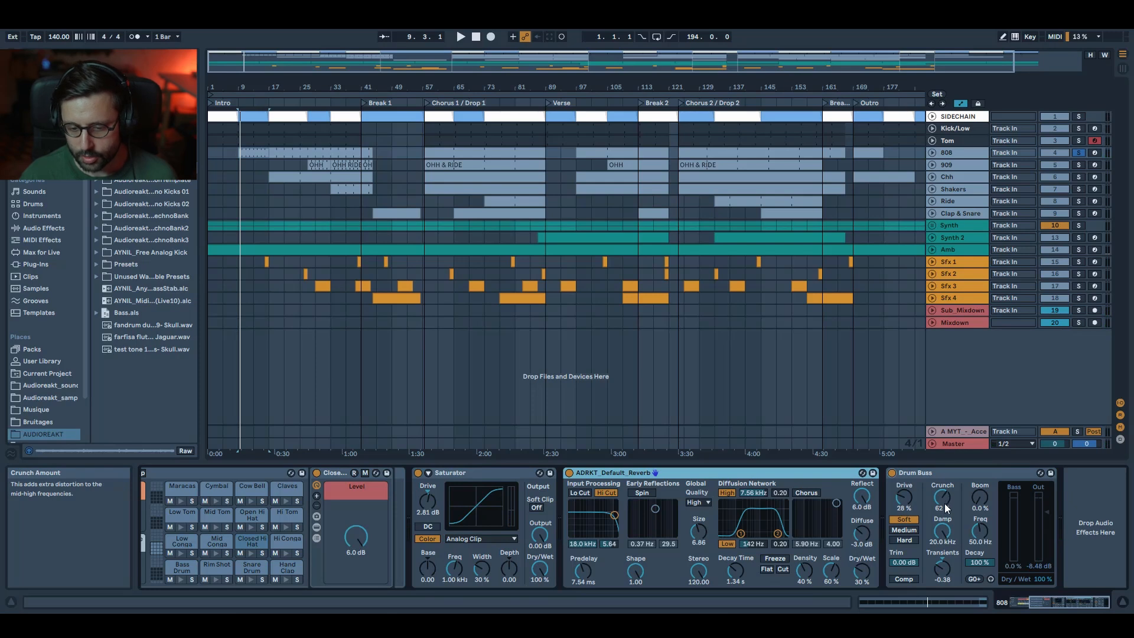
- Try a different Crunch amount on the 808's Drum Buss during playback and undo it
{"action": "key", "text": "space"}
{"action": "left_click_drag", "start_coordinate": [946, 508], "coordinate": [945, 513]}
{"action": "key", "text": "ctrl+z"}
{"action": "key", "text": "space"}
{"action": "key", "text": "ctrl+z"}
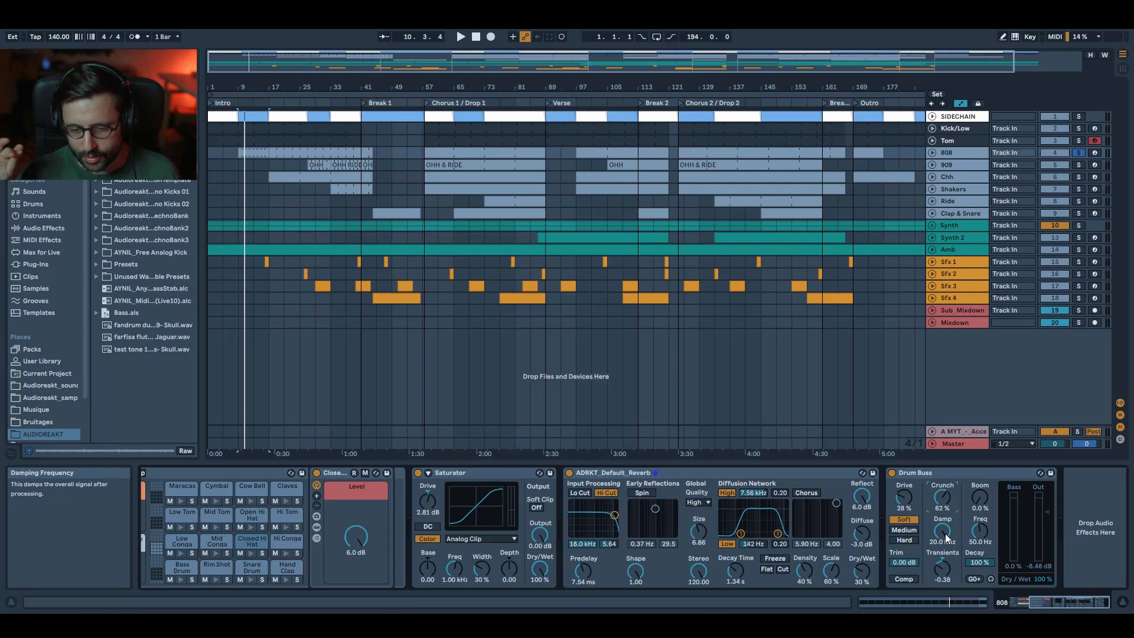
- Try lowering the 808's Drum Buss Damp frequency to 5.52 kHz while playing, and undo it
{"action": "key", "text": "space"}
{"action": "left_click_drag", "start_coordinate": [946, 538], "coordinate": [946, 564]}
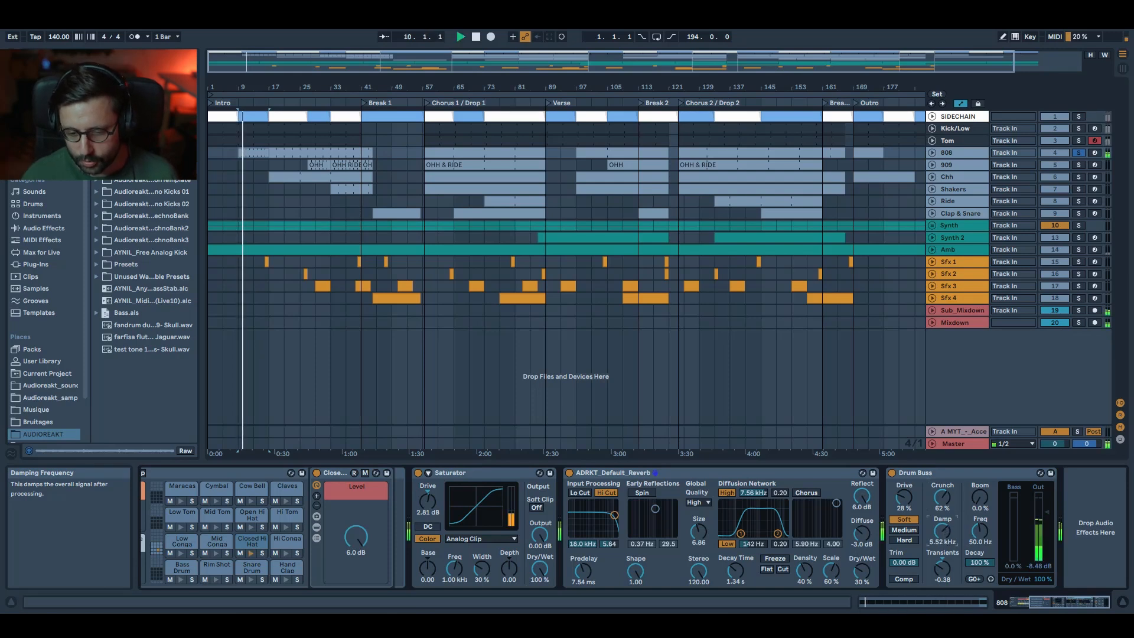
{"action": "key", "text": "ctrl+z"}
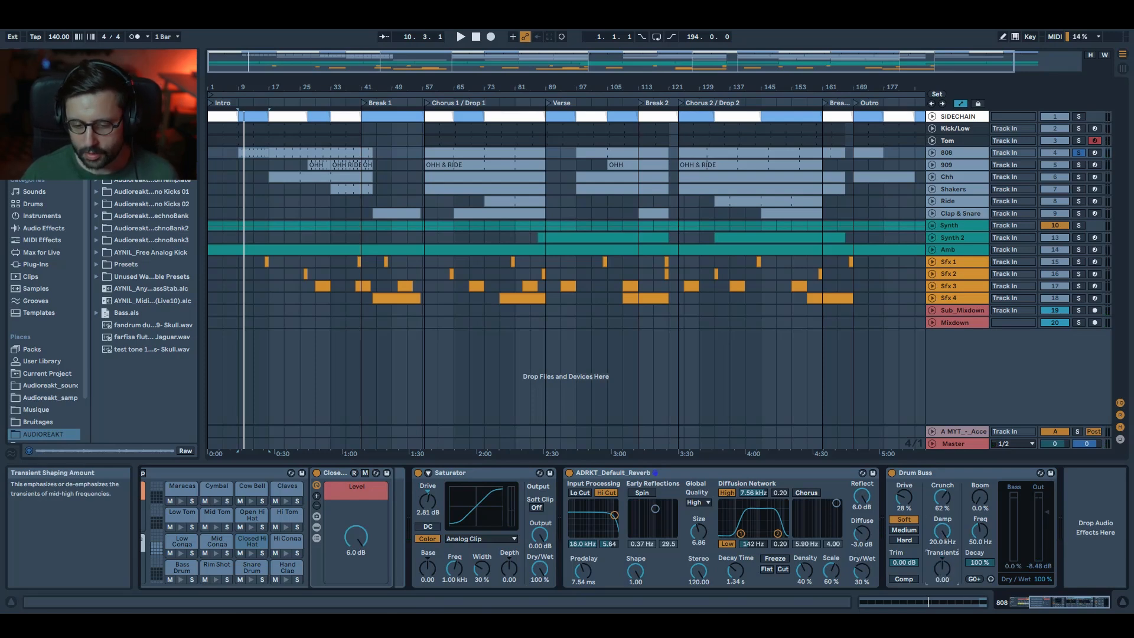
- Compare the 808 pattern with the Drum Buss Transients at 0.00 and at -0.38
{"action": "key", "text": "space"}
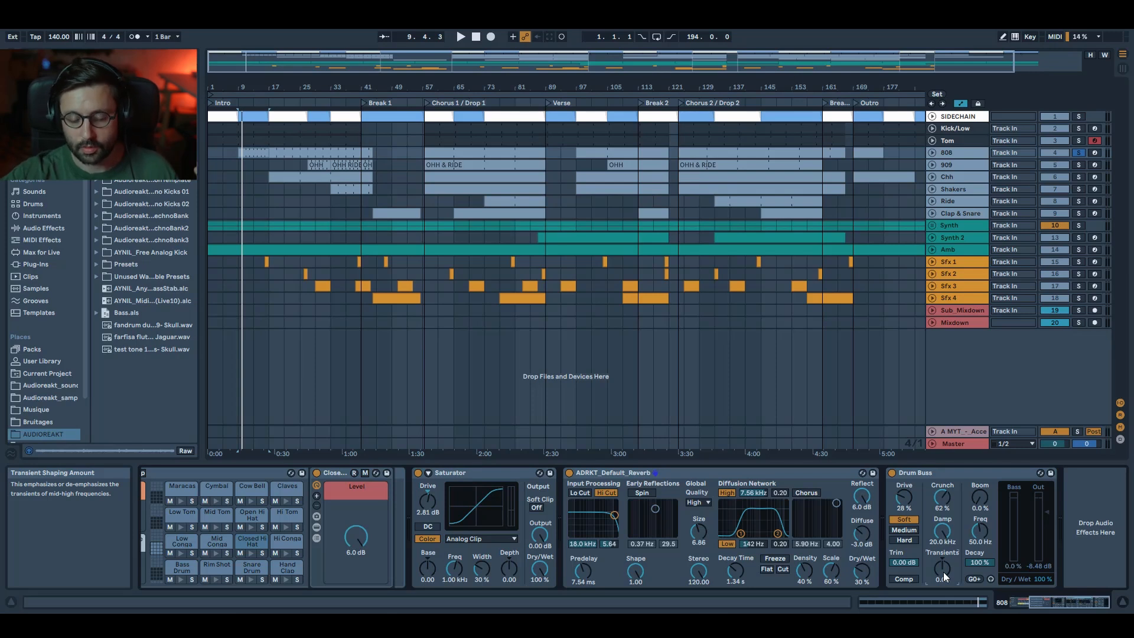
{"action": "key", "text": "space"}
{"action": "key", "text": "space"}
{"action": "left_click_drag", "start_coordinate": [945, 576], "coordinate": [944, 596]}
{"action": "key", "text": "space"}
{"action": "key", "text": "space"}
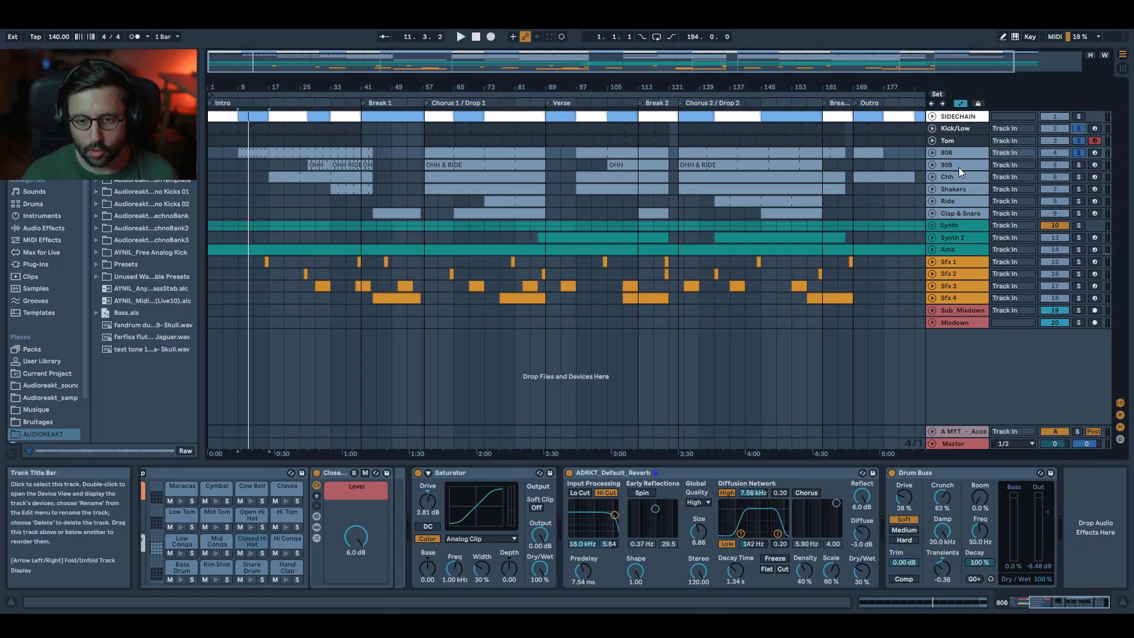
- Solo the 909 track, open its OHH RIDE clip from bar 33, and audition the Open Hi Hat and Ride sounds
{"action": "left_click", "coordinate": [959, 168]}
{"action": "left_click", "coordinate": [1079, 165]}
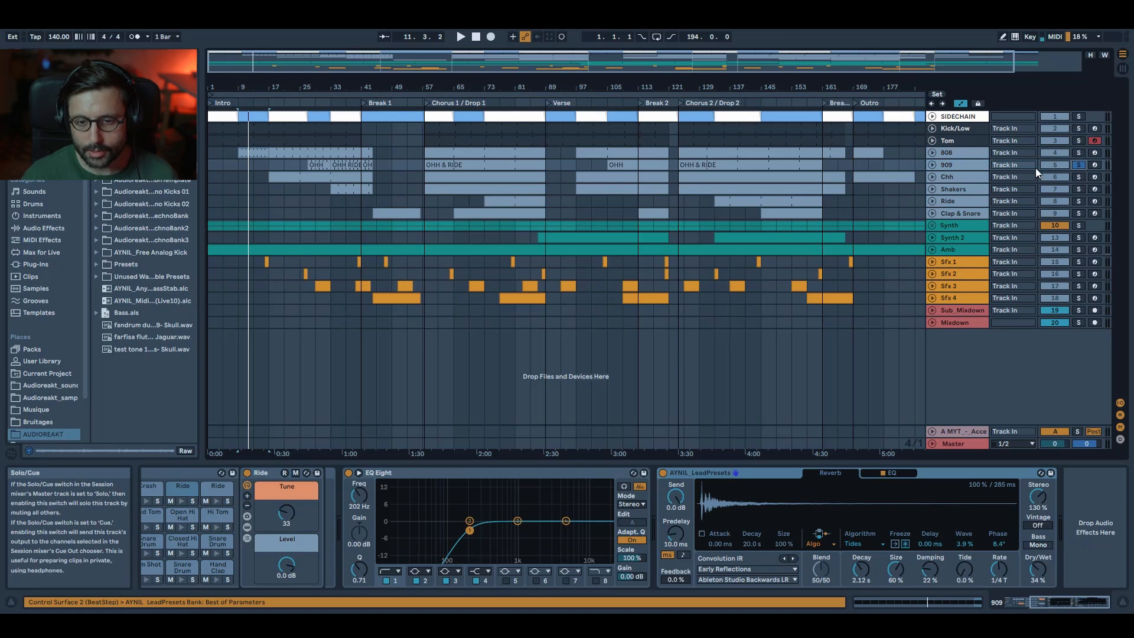
{"action": "left_click", "coordinate": [334, 171]}
{"action": "double_click", "coordinate": [338, 165]}
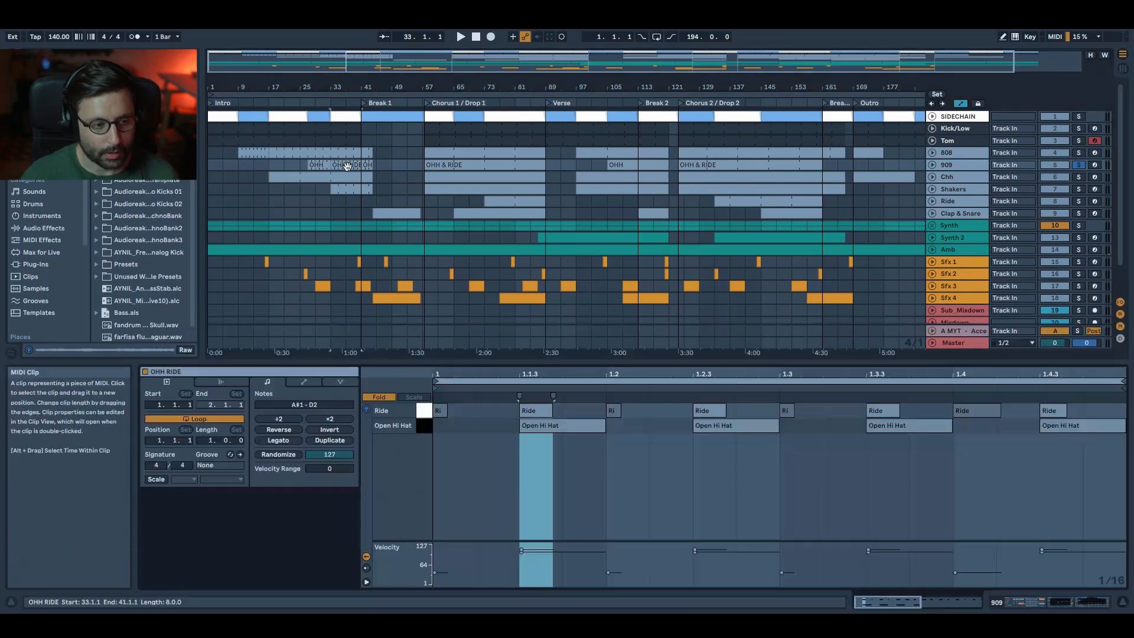
{"action": "left_click", "coordinate": [425, 425]}
{"action": "left_click", "coordinate": [424, 411]}
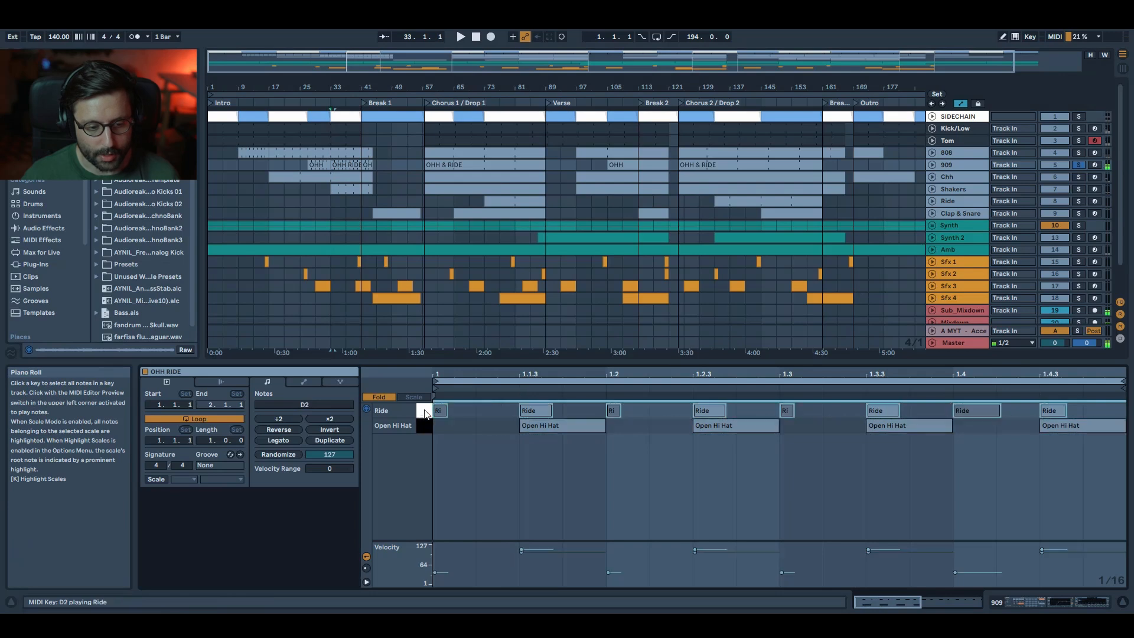
- Inspect the 909 track's device chain from the 909 Core Kit to the reverb, rechecking the OHH RIDE clip in between
{"action": "double_click", "coordinate": [976, 165]}
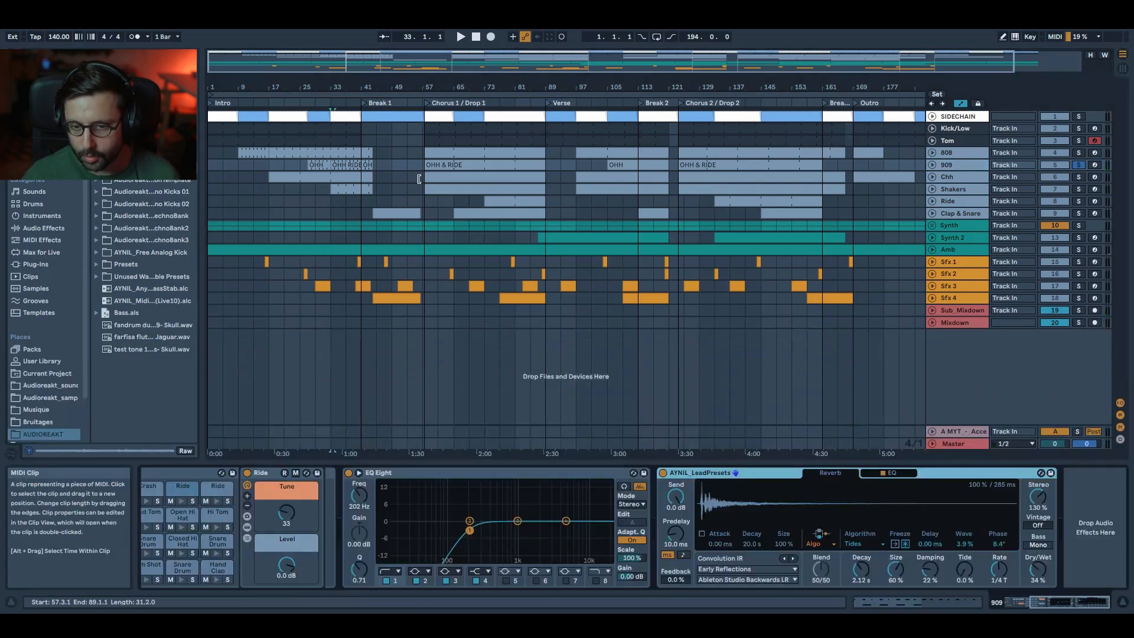
{"action": "double_click", "coordinate": [339, 168]}
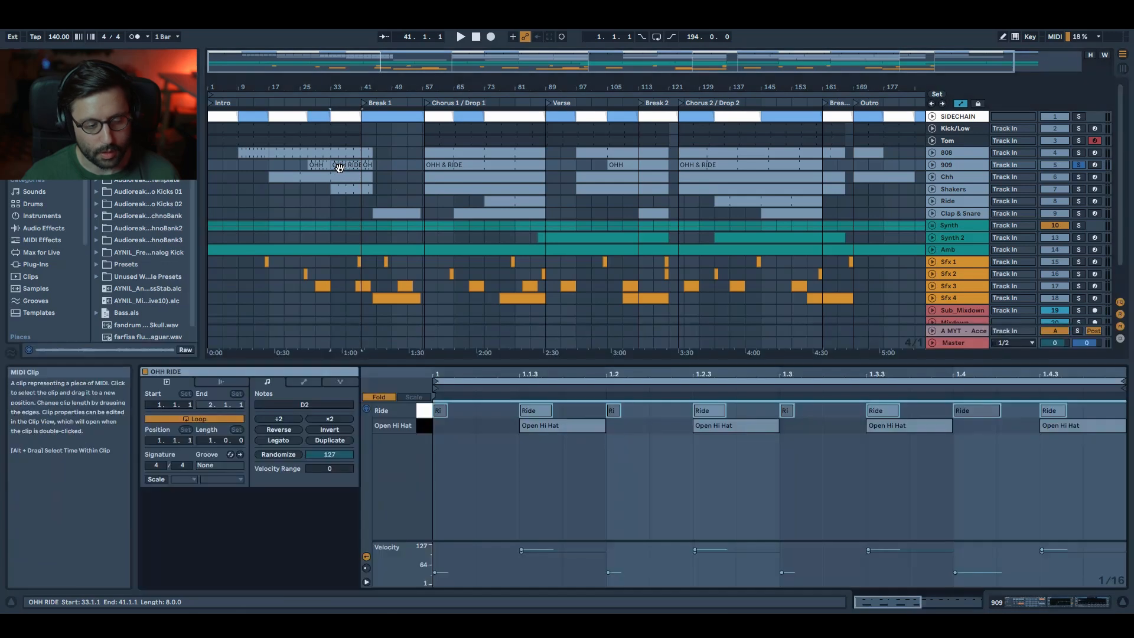
{"action": "double_click", "coordinate": [968, 164]}
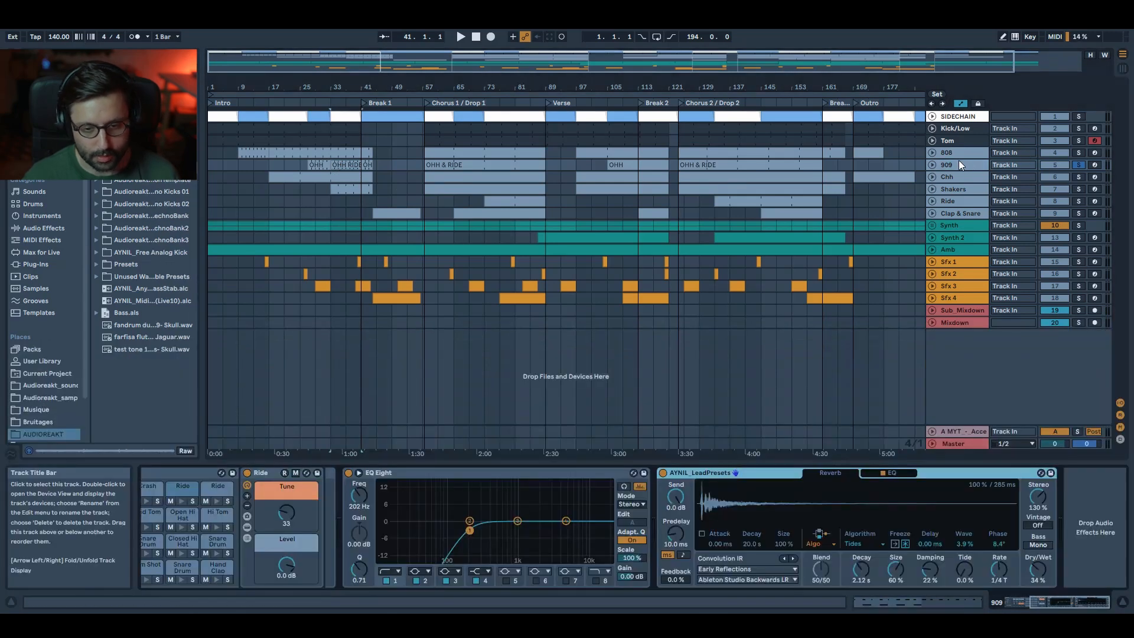
{"action": "left_click", "coordinate": [1050, 607]}
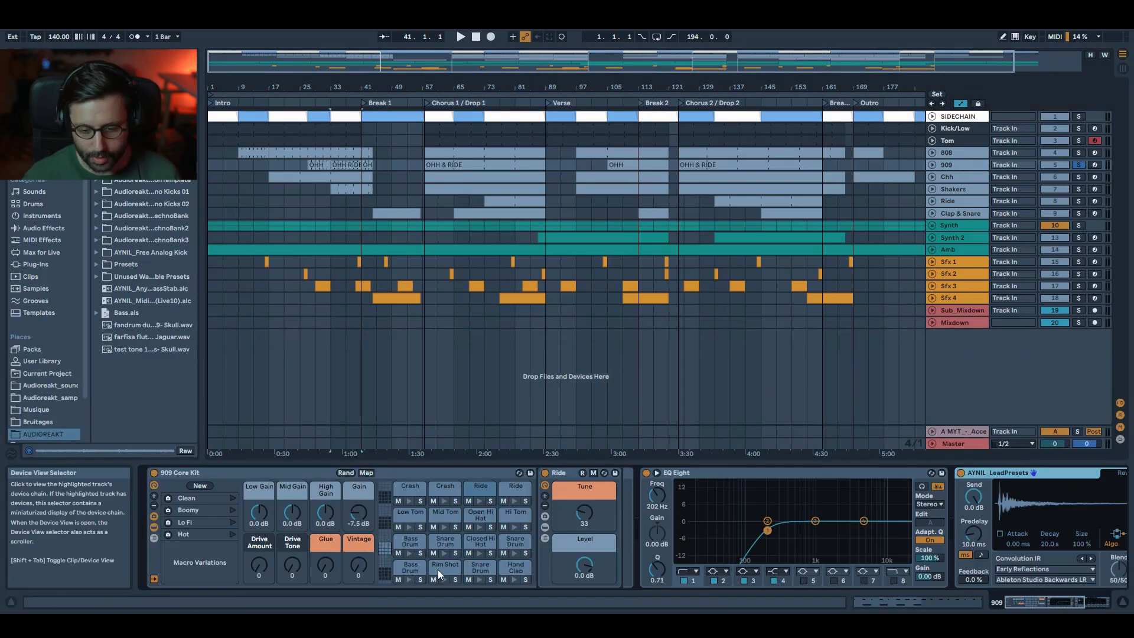
- Examine the 909's OHH clip, audition an open hi-hat note, and play the pattern with Kick/Low soloed alongside
{"action": "double_click", "coordinate": [324, 165]}
{"action": "left_click", "coordinate": [590, 412]}
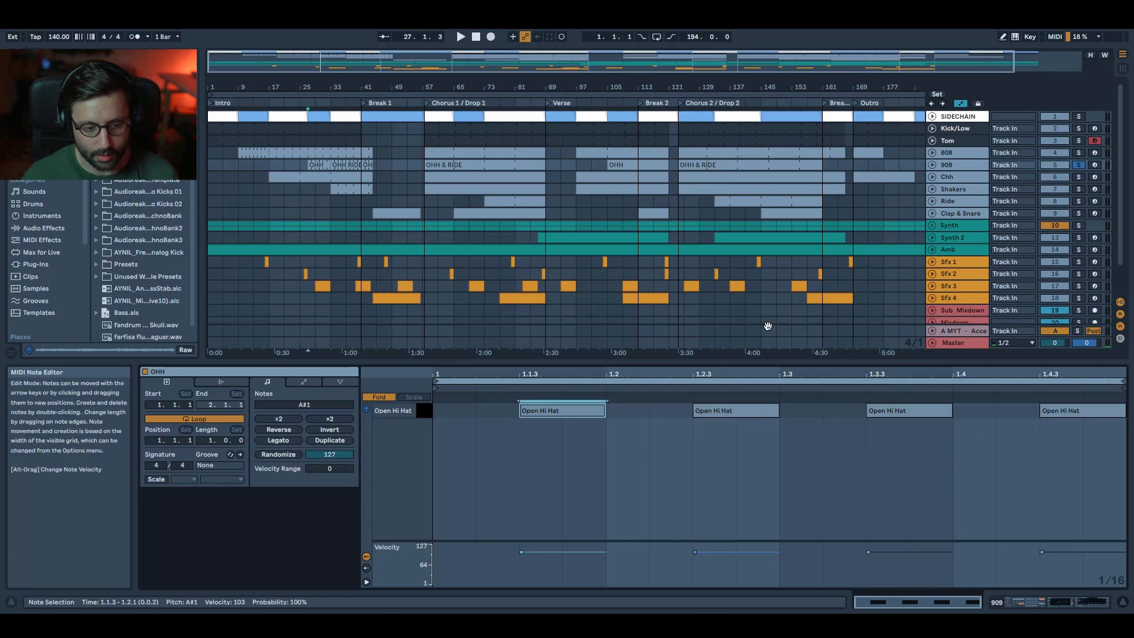
{"action": "left_click", "coordinate": [1079, 129]}
{"action": "key", "text": "space"}
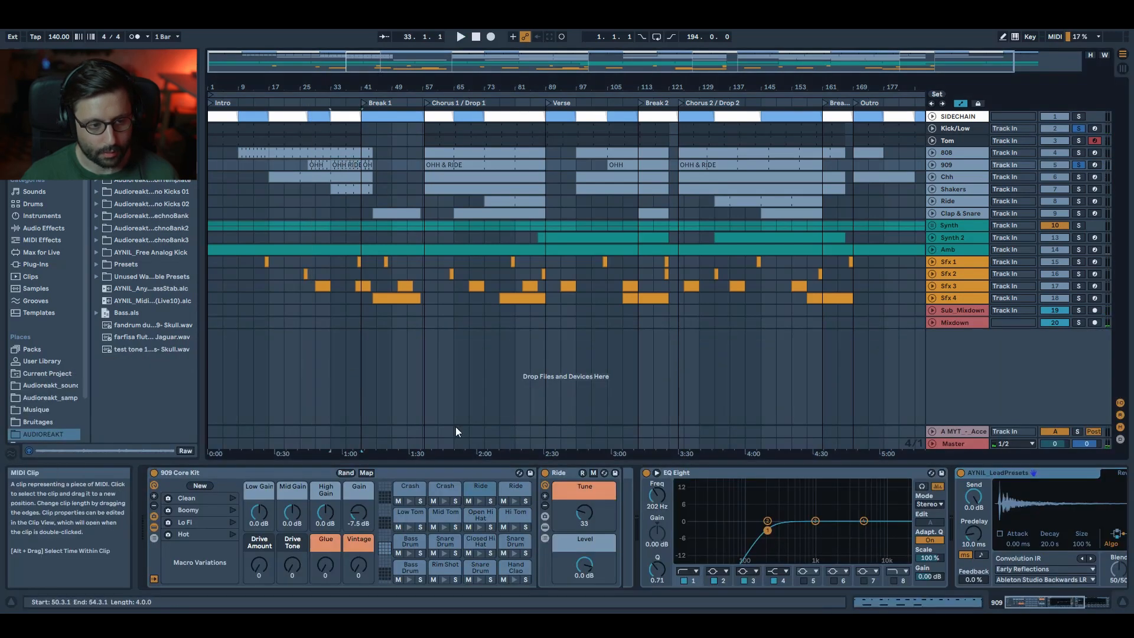
- Examine the Ride notes and their velocities in the 909's OHH RIDE clip
{"action": "double_click", "coordinate": [339, 164]}
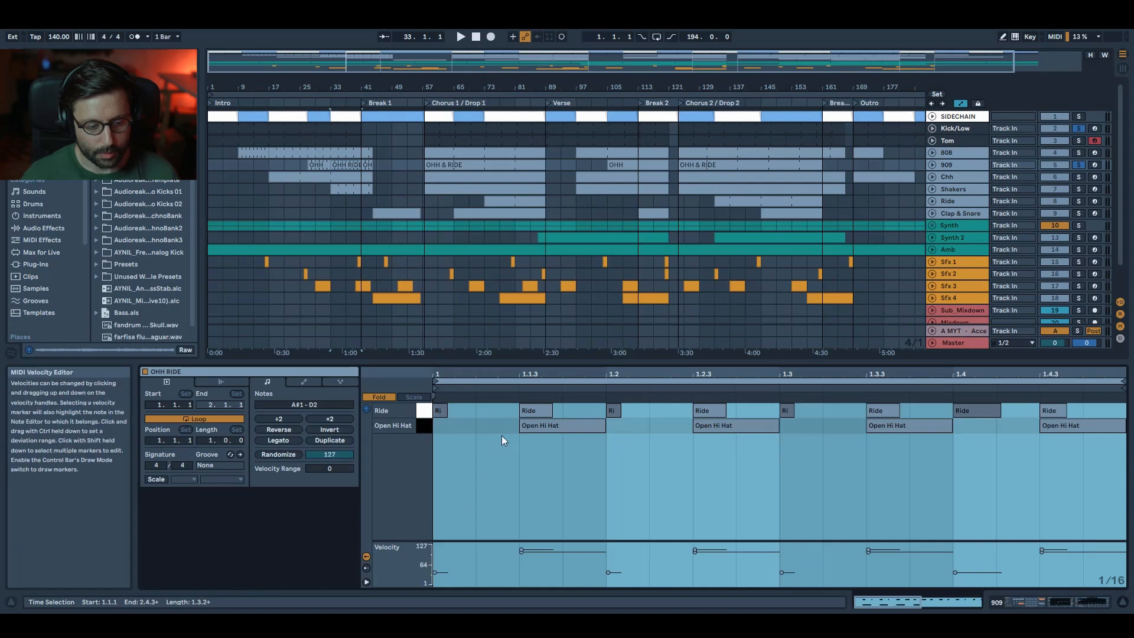
{"action": "left_click", "coordinate": [527, 411]}
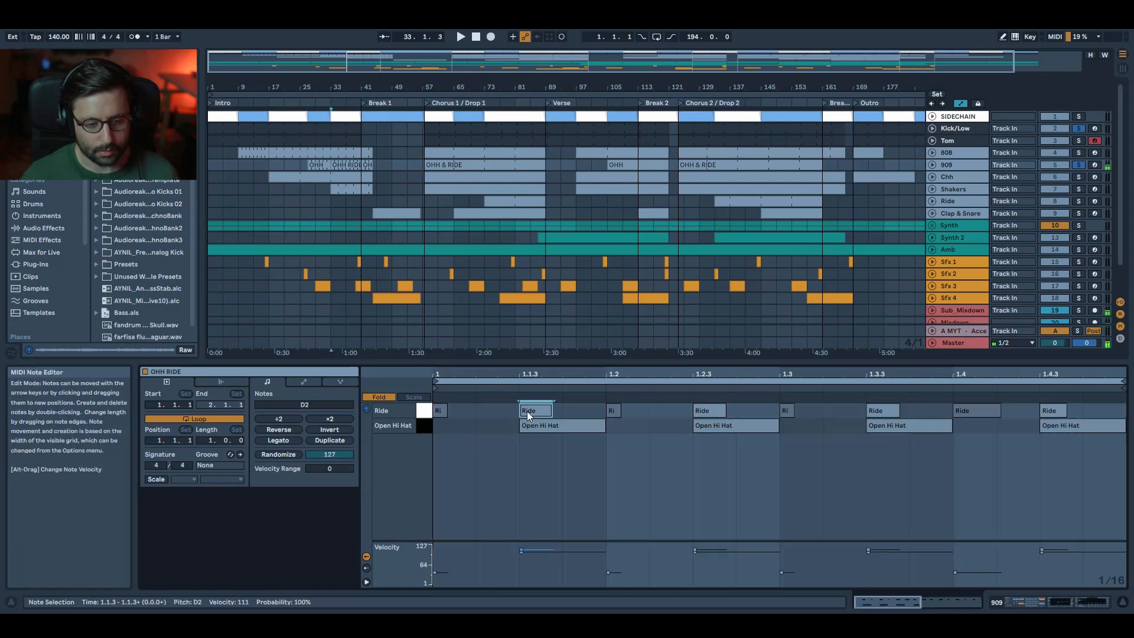
{"action": "double_click", "coordinate": [949, 166]}
{"action": "key", "text": "shift+Tab"}
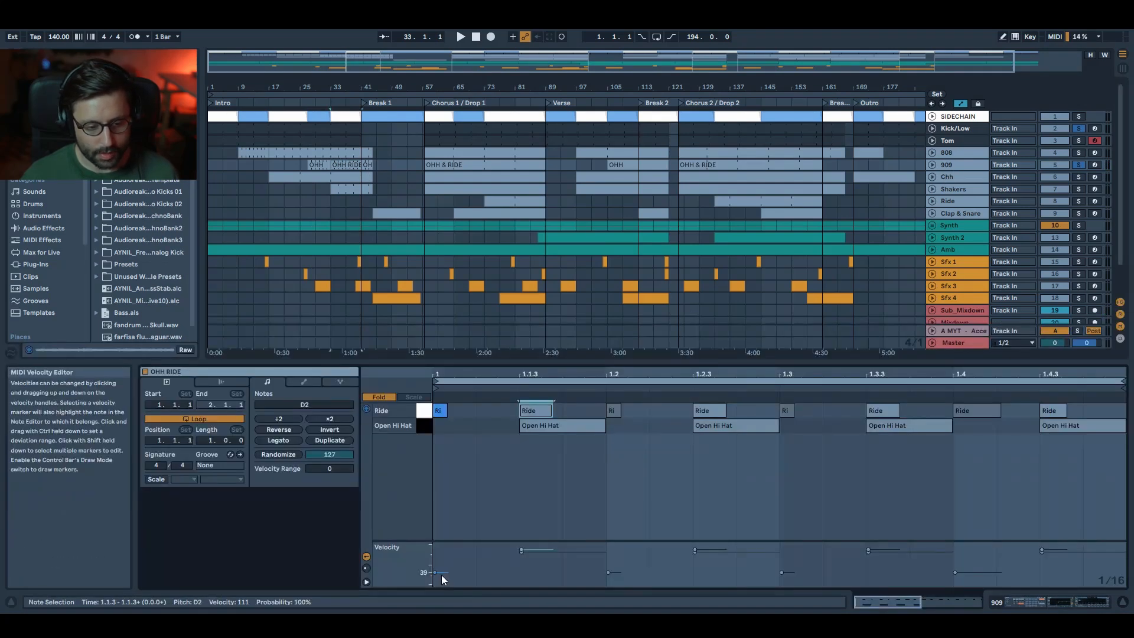
{"action": "left_click", "coordinate": [441, 576]}
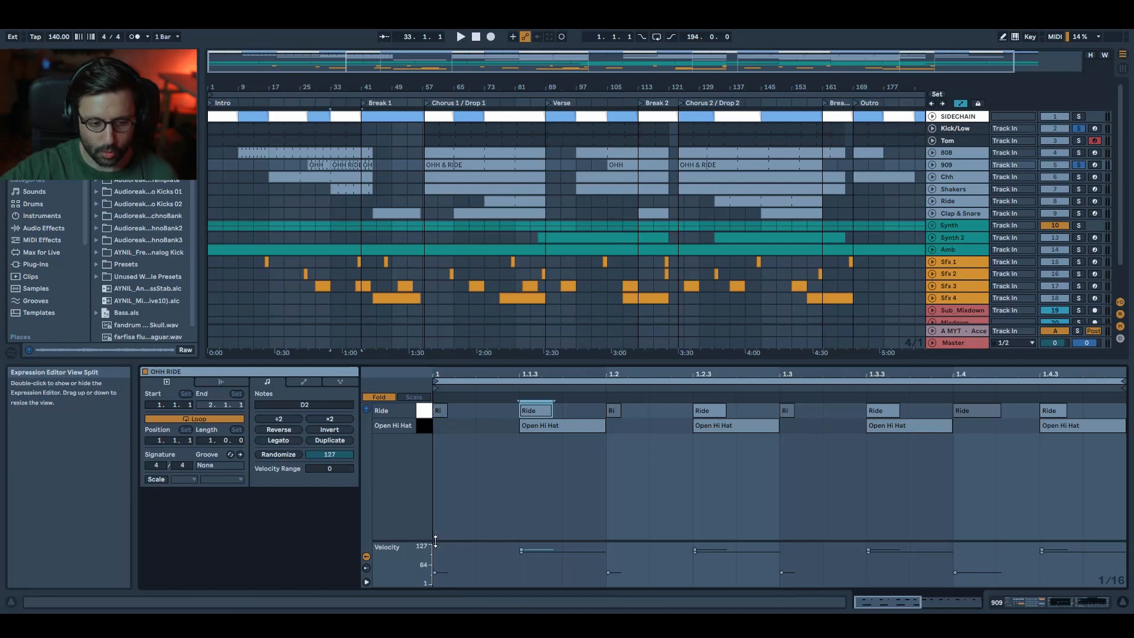
- Play the OHH RIDE pattern together with the kick from bar 33, and bring up the 909 track's devices
{"action": "key", "text": "space"}
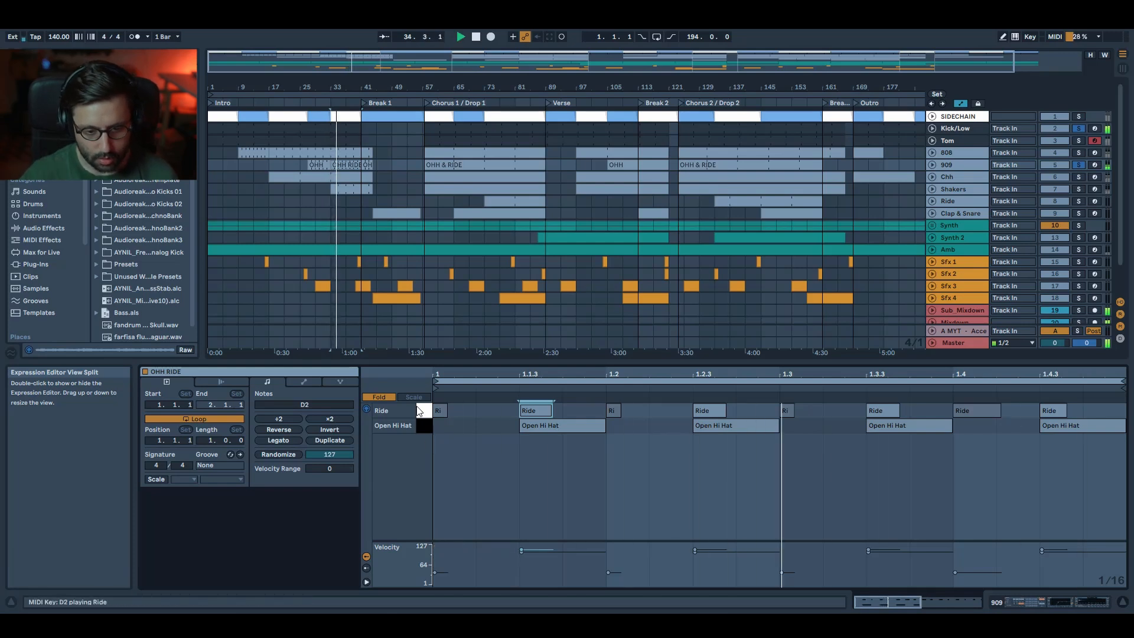
{"action": "key", "text": "space"}
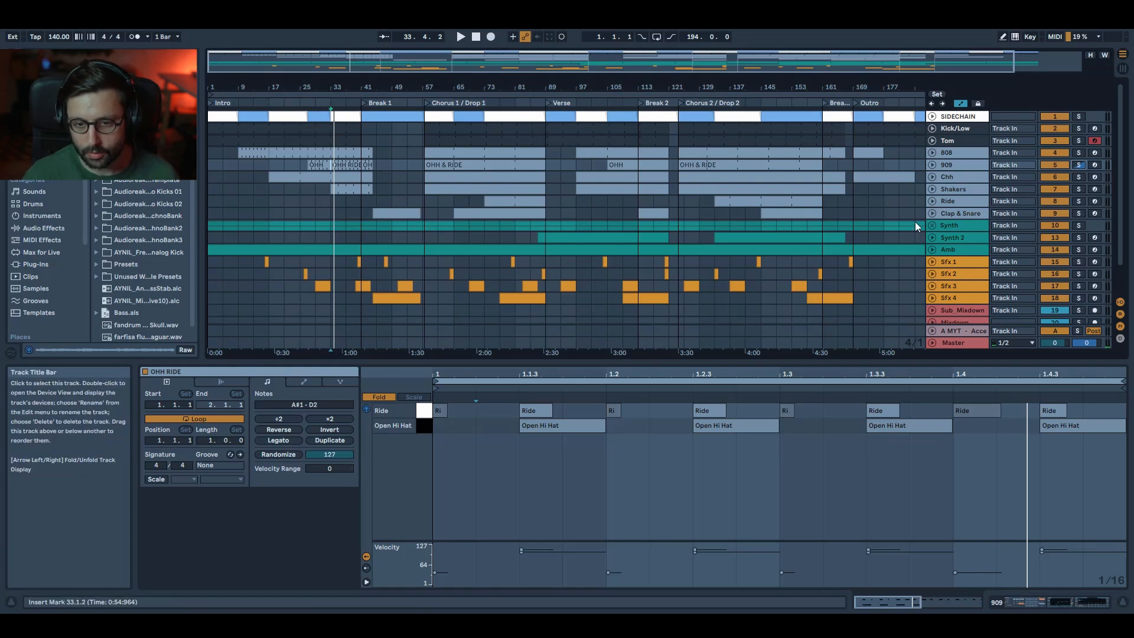
{"action": "left_click", "coordinate": [977, 165]}
{"action": "left_click", "coordinate": [490, 500]}
- Solo the Chh track and play its closed hi-hat clip from bar 17
{"action": "left_click", "coordinate": [1079, 177]}
{"action": "left_click", "coordinate": [346, 179]}
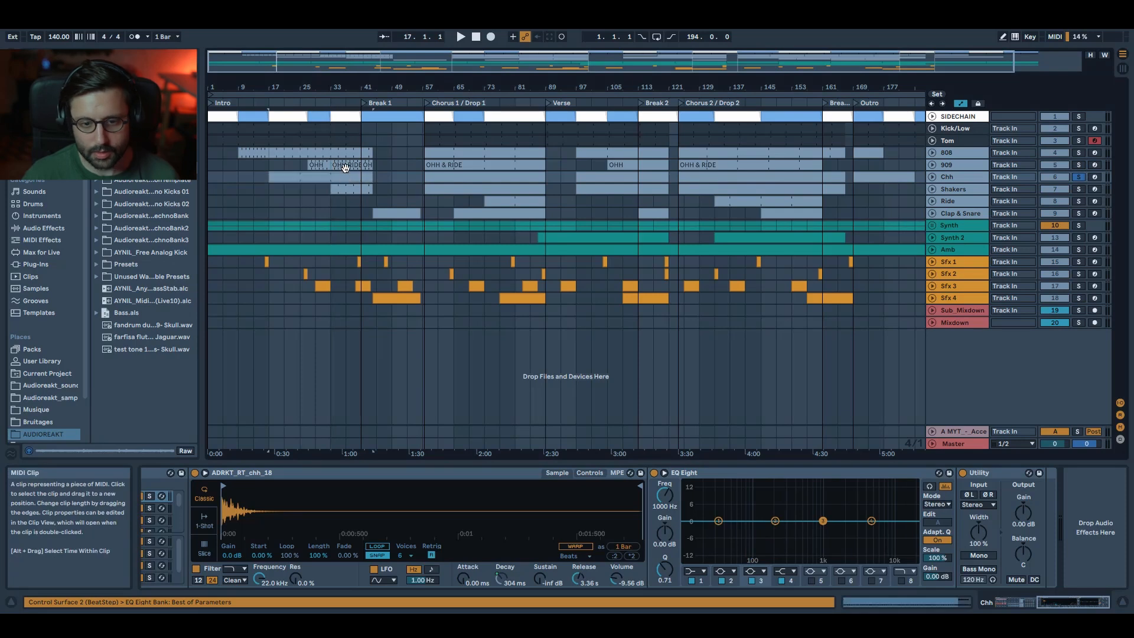
{"action": "key", "text": "space"}
{"action": "key", "text": "space"}
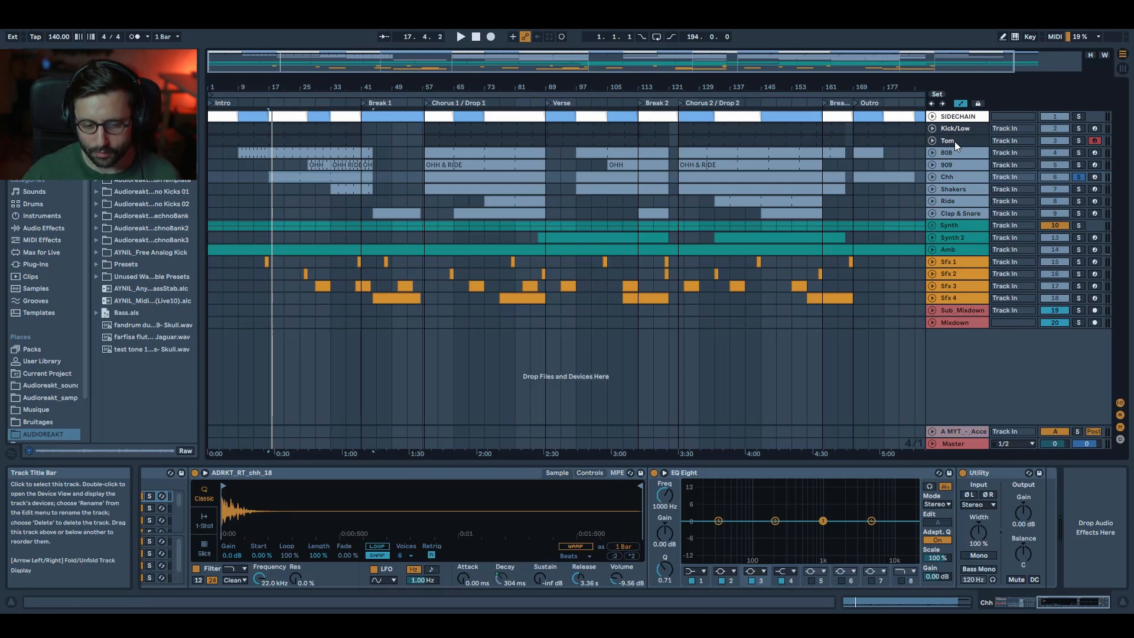
- Add Kick/Low and the other drum tracks to the Chh solo and play them together from bar 17
{"action": "left_click", "coordinate": [1078, 129]}
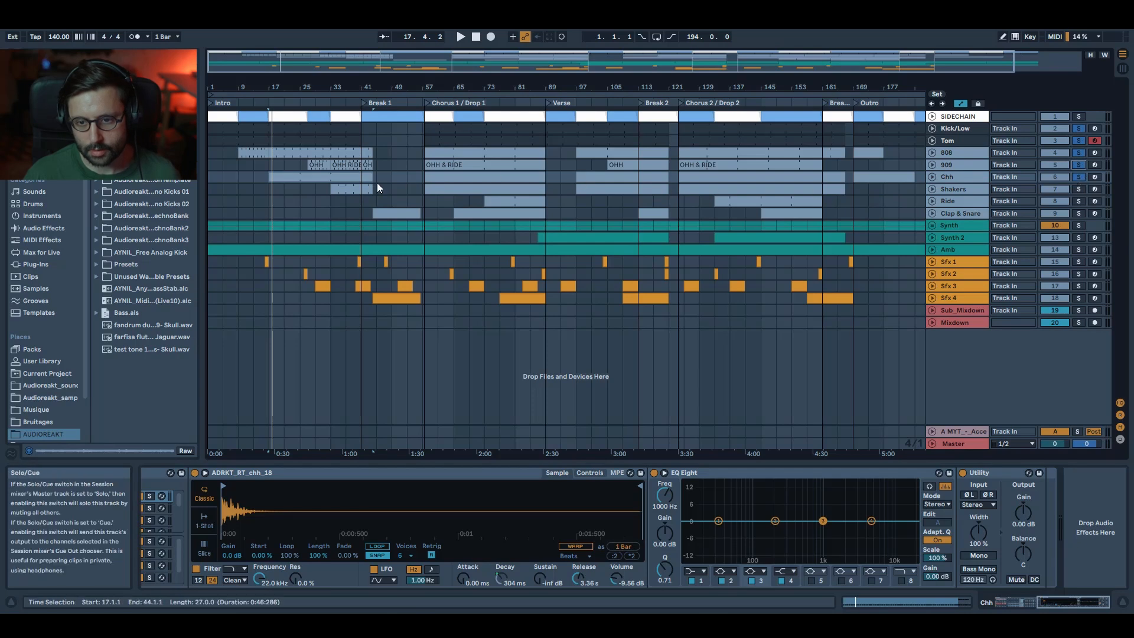
{"action": "key", "text": "space"}
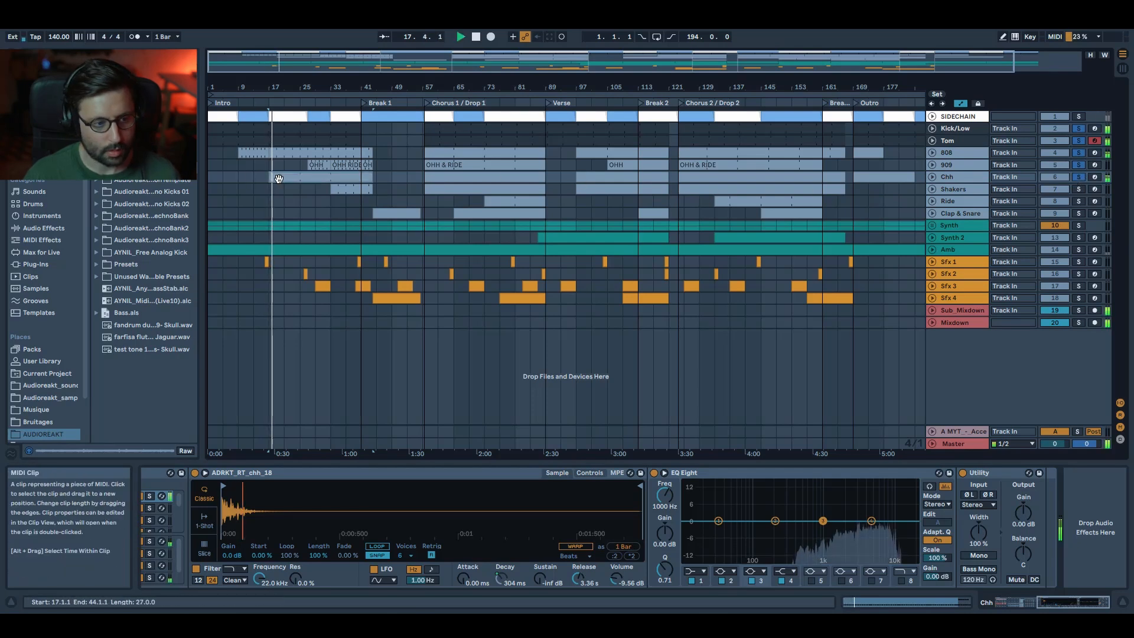
{"action": "key", "text": "space"}
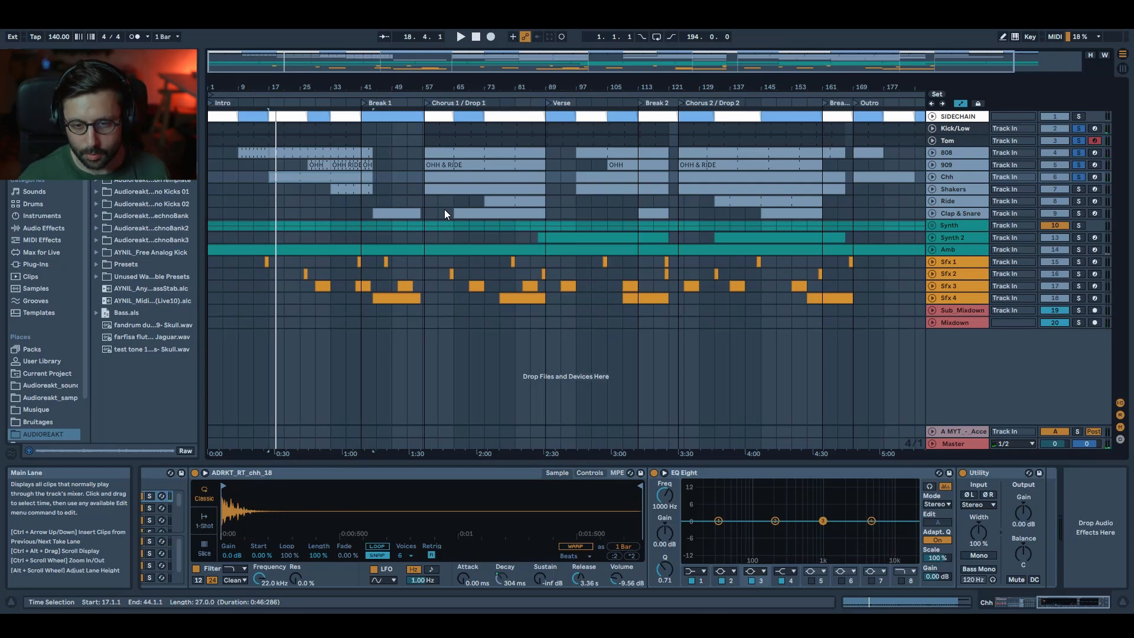
- Solo the Shakers track, open its clip from bar 33 to examine the SHAKER, CHH2 and CHH notes, and play it
{"action": "left_click", "coordinate": [1080, 189]}
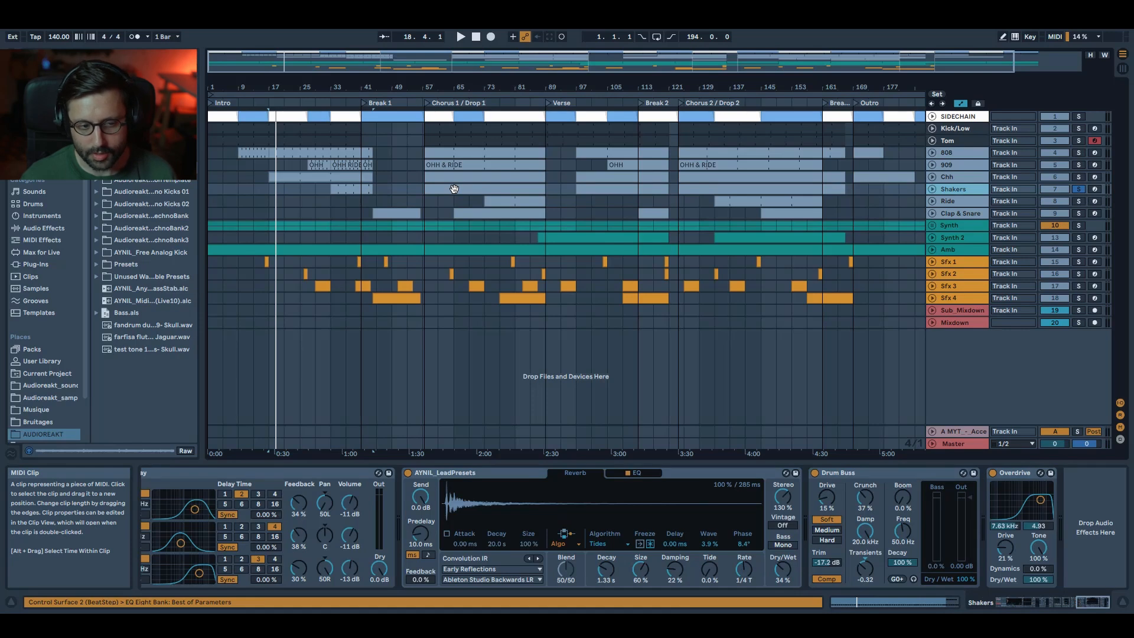
{"action": "double_click", "coordinate": [329, 189]}
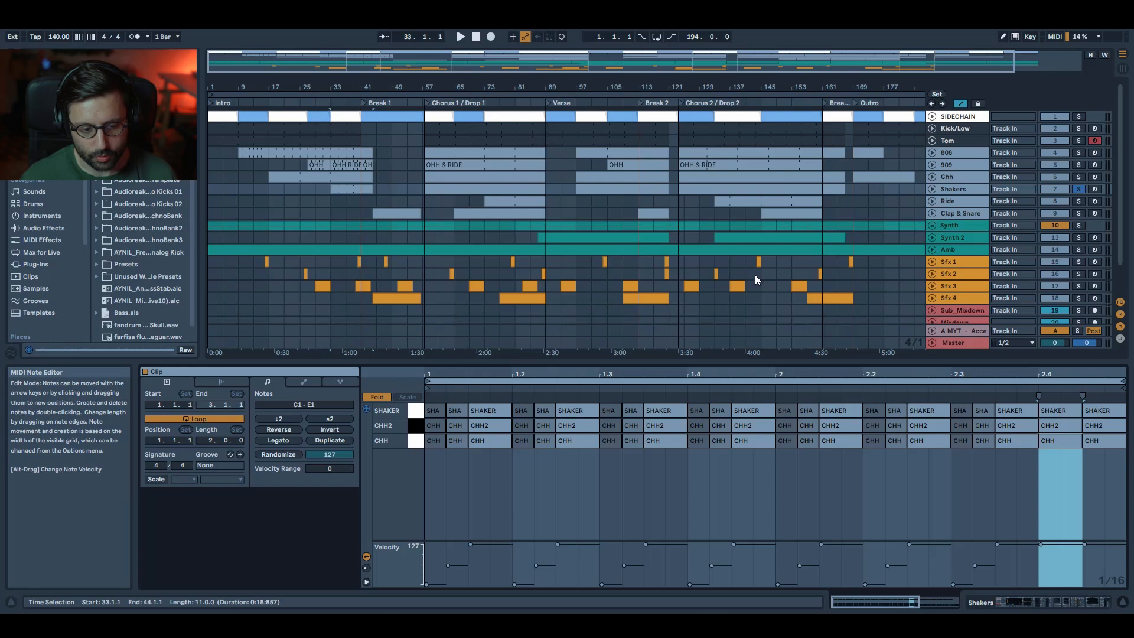
{"action": "left_click", "coordinate": [941, 189]}
{"action": "left_click", "coordinate": [340, 193]}
{"action": "key", "text": "space"}
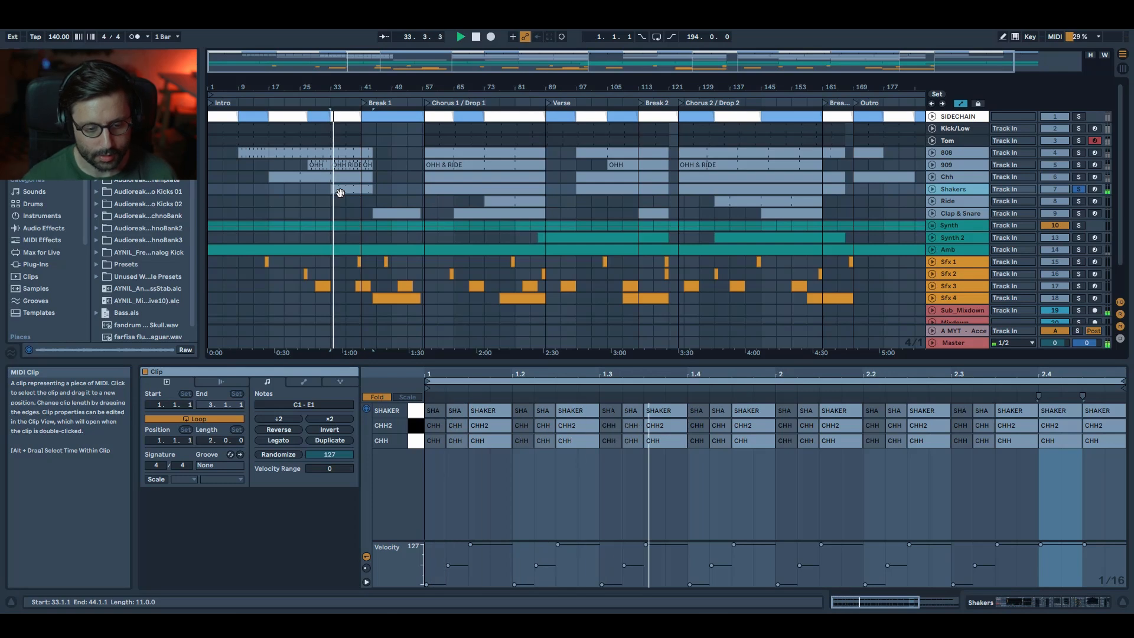
- Solo the 808 and view its closed hi-hat clip for comparison, and return to the soloed Shakers track's effects chain
{"action": "left_click", "coordinate": [1079, 153]}
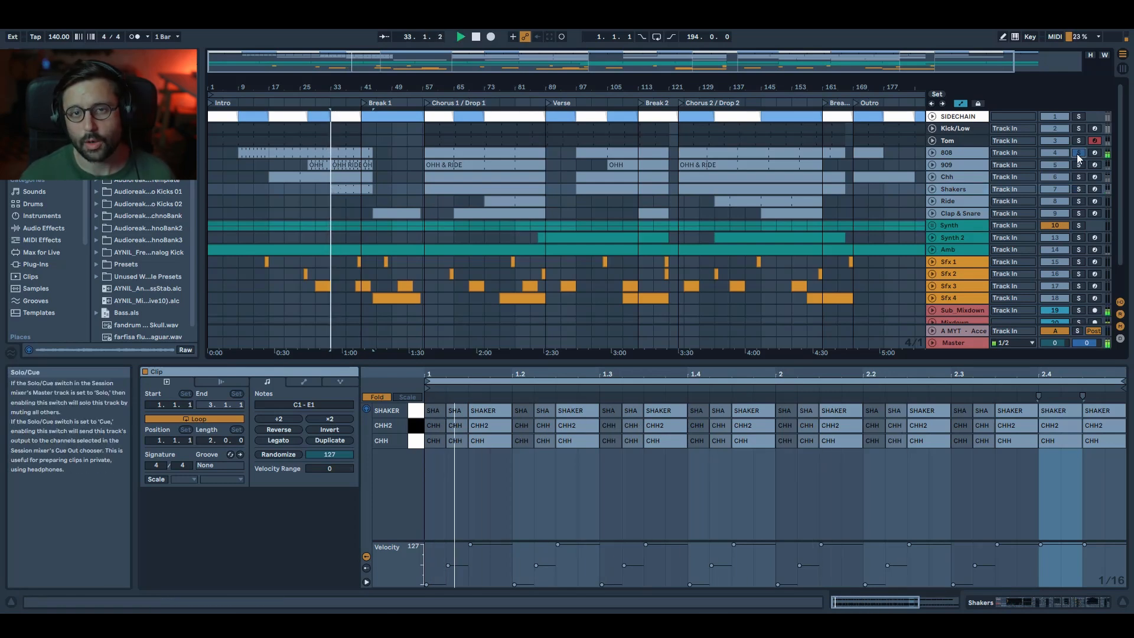
{"action": "left_click", "coordinate": [355, 152]}
{"action": "key", "text": "space"}
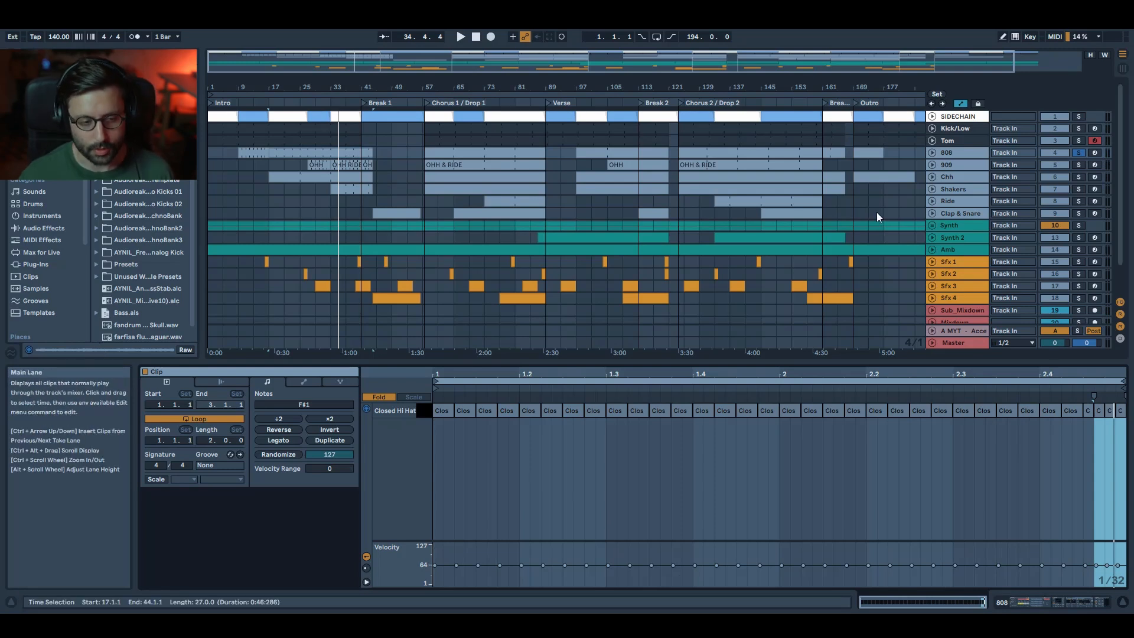
{"action": "left_click", "coordinate": [1080, 189]}
{"action": "left_click", "coordinate": [1055, 601]}
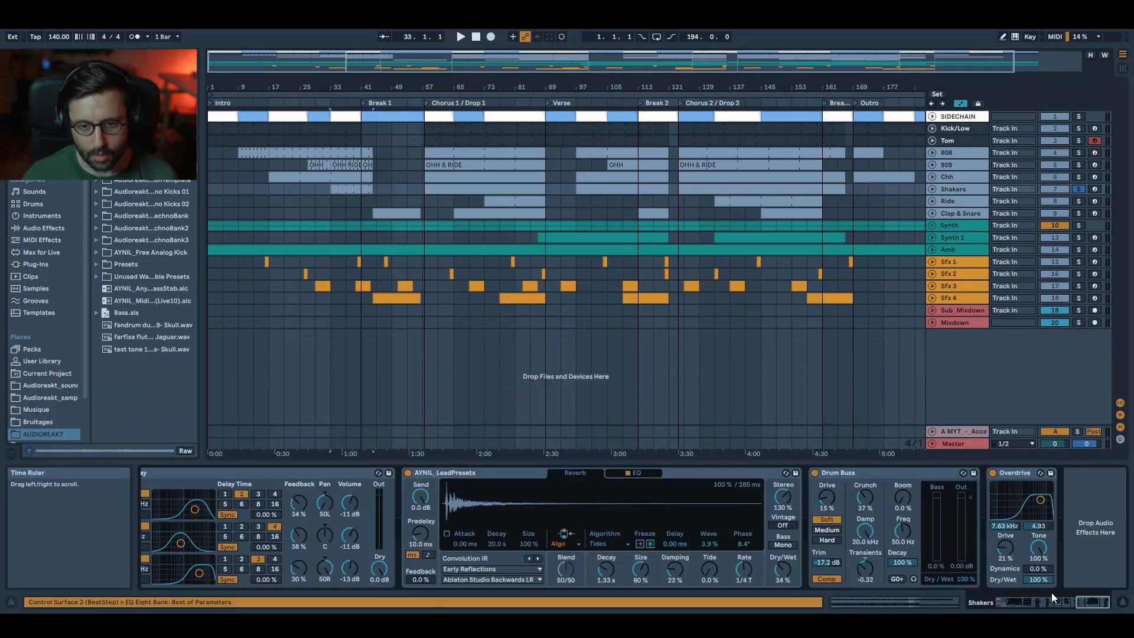
- Bypass the Overdrive, Drum Buss and preceding effects on the Shakers track and play its dry drum rack from bar 33
{"action": "left_click", "coordinate": [994, 473]}
{"action": "left_click", "coordinate": [816, 473]}
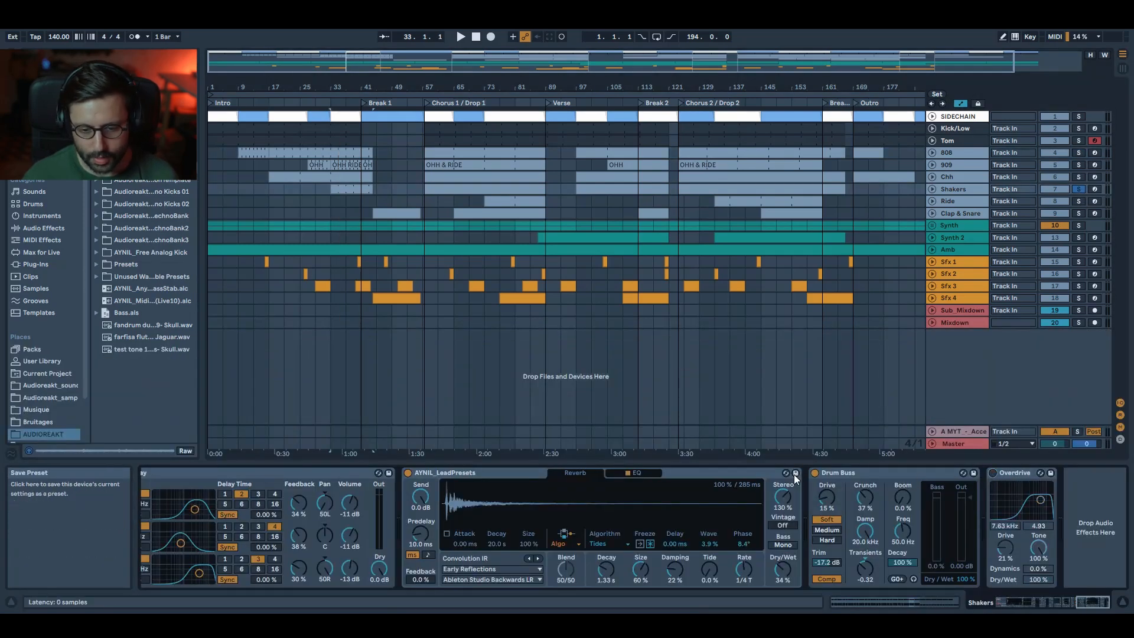
{"action": "key", "text": "space"}
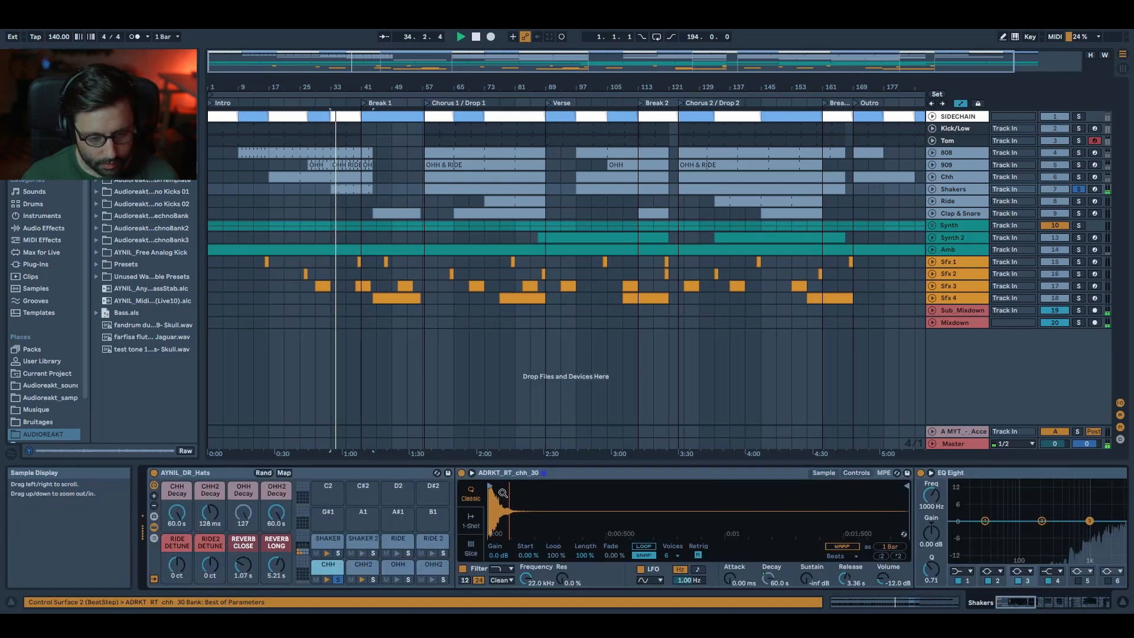
- Solo the CHH2, CHH and SHAKER pads of the AYNIL_DR_Hats rack in turn, selecting each pad to show its sample
{"action": "left_click", "coordinate": [374, 580]}
{"action": "left_click", "coordinate": [354, 562]}
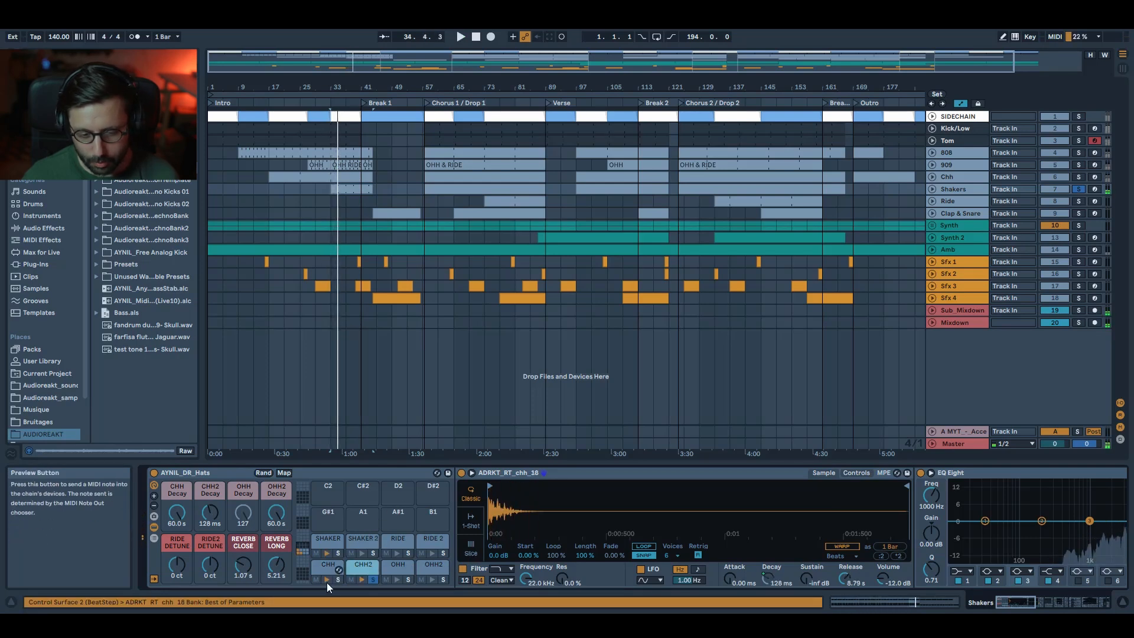
{"action": "left_click", "coordinate": [337, 581]}
{"action": "left_click", "coordinate": [326, 569]}
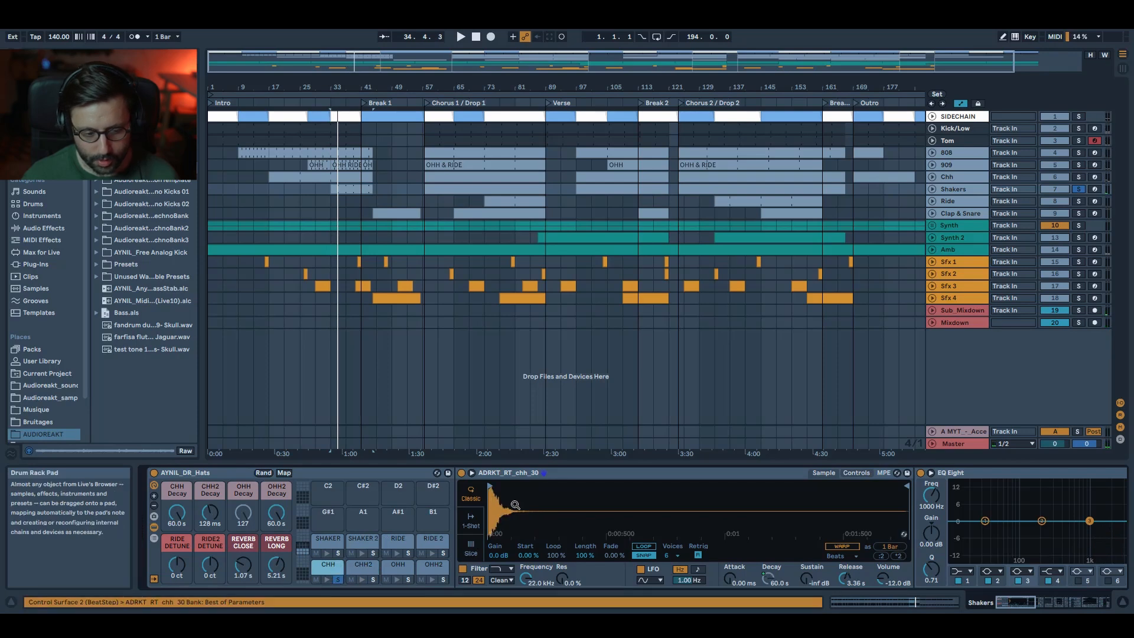
{"action": "left_click", "coordinate": [338, 553]}
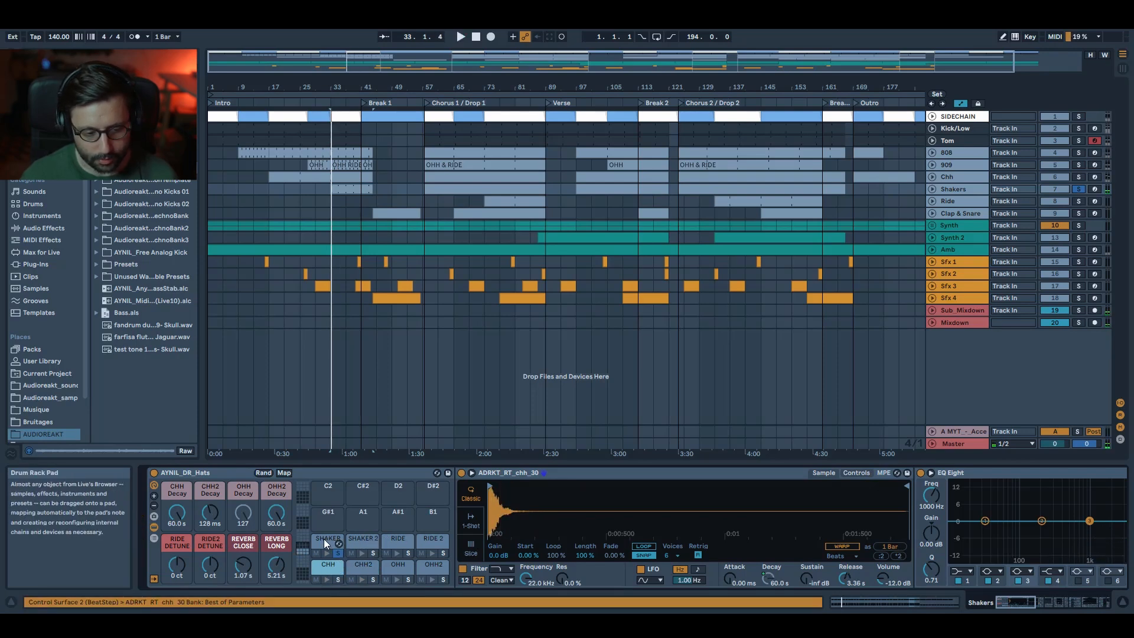
{"action": "left_click", "coordinate": [325, 540]}
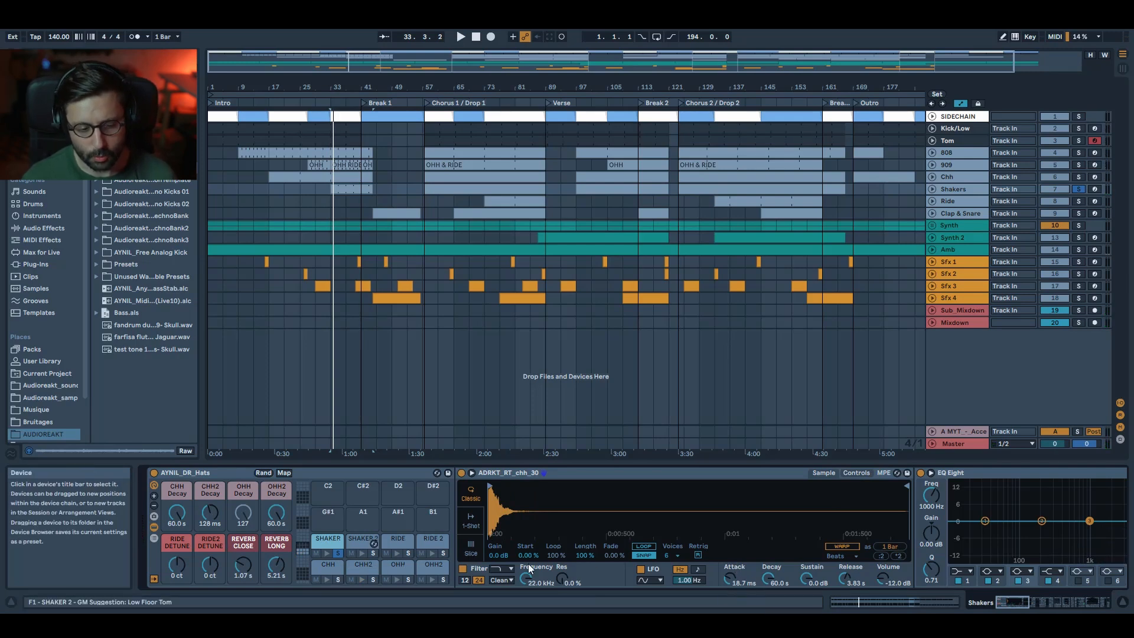
- Try a shorter Attack on the soloed SHAKER pad's sample during playback and undo the change
{"action": "key", "text": "space"}
{"action": "left_click_drag", "start_coordinate": [733, 582], "coordinate": [732, 609]}
{"action": "key", "text": "ctrl+z"}
{"action": "key", "text": "space"}
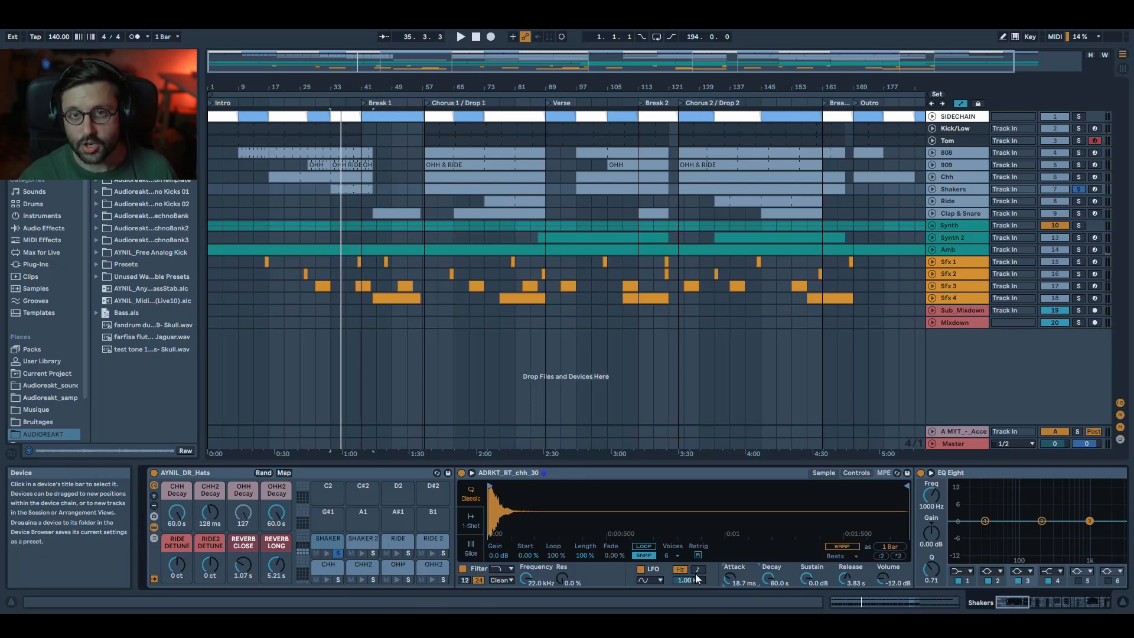
- Play the Shakers track with all rack pads audible and switch the Amp effect back on
{"action": "key", "text": "space"}
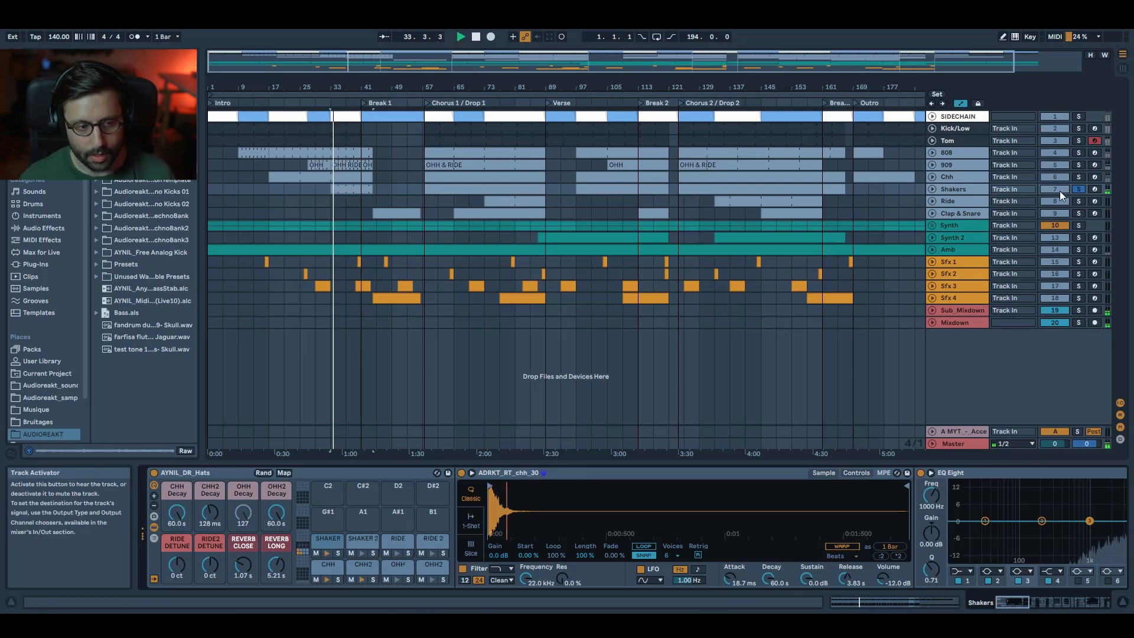
{"action": "left_click_drag", "start_coordinate": [1001, 602], "coordinate": [1038, 611]}
{"action": "left_click_drag", "start_coordinate": [1038, 612], "coordinate": [1054, 612]}
{"action": "left_click", "coordinate": [457, 472]}
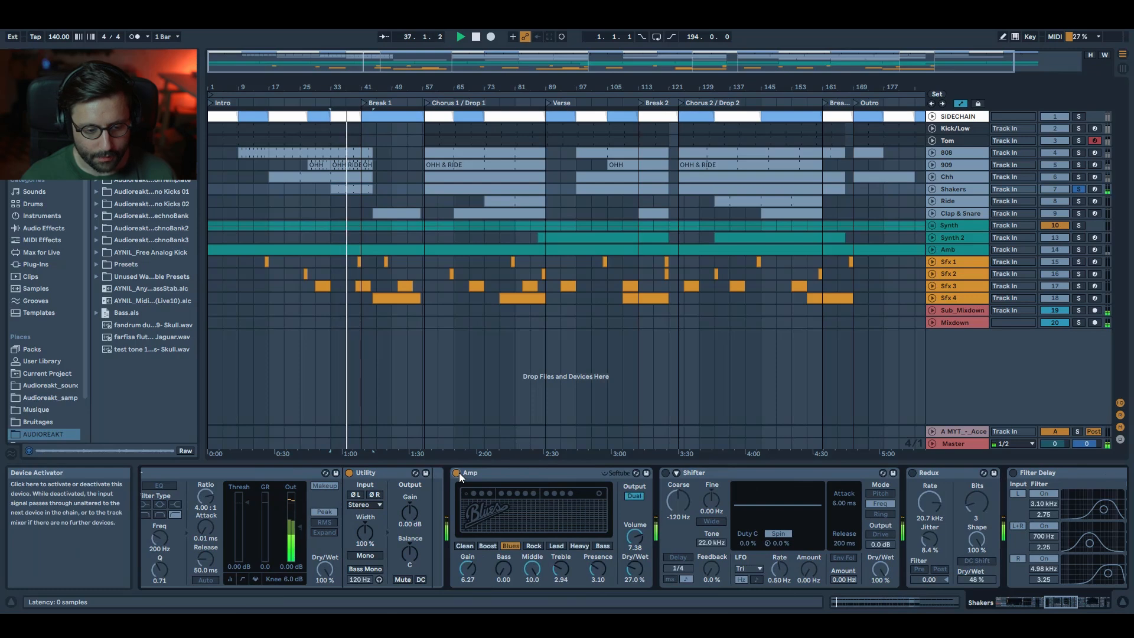
{"action": "key", "text": "space"}
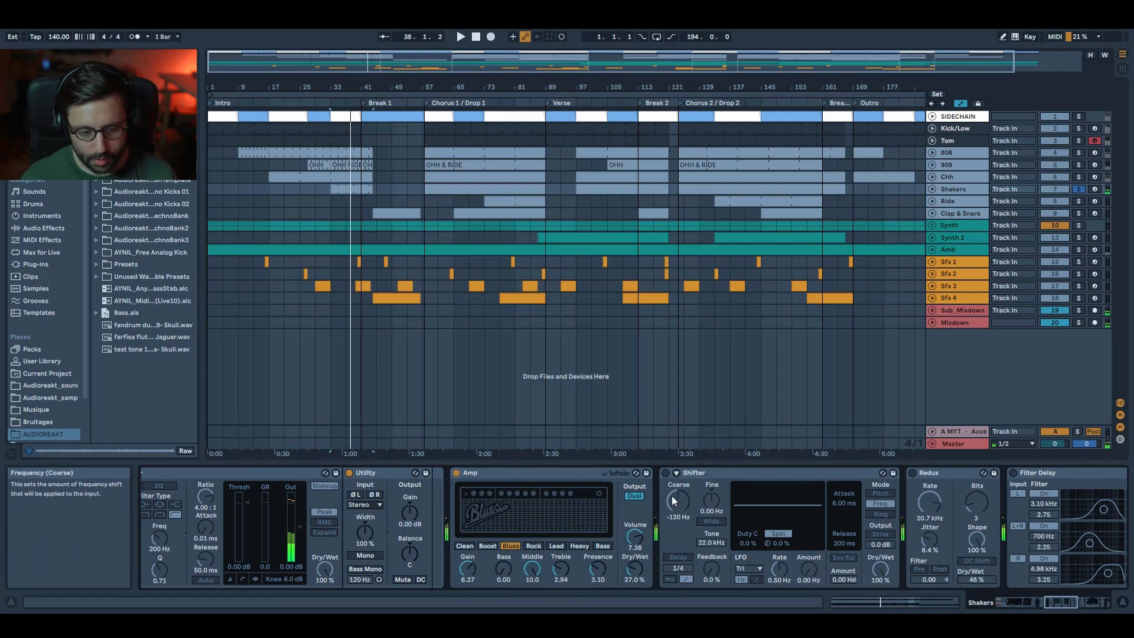
- Switch the Shifter and Redux effects back on in the Shakers chain, playing the track to hear each one
{"action": "left_click", "coordinate": [666, 473]}
{"action": "key", "text": "space"}
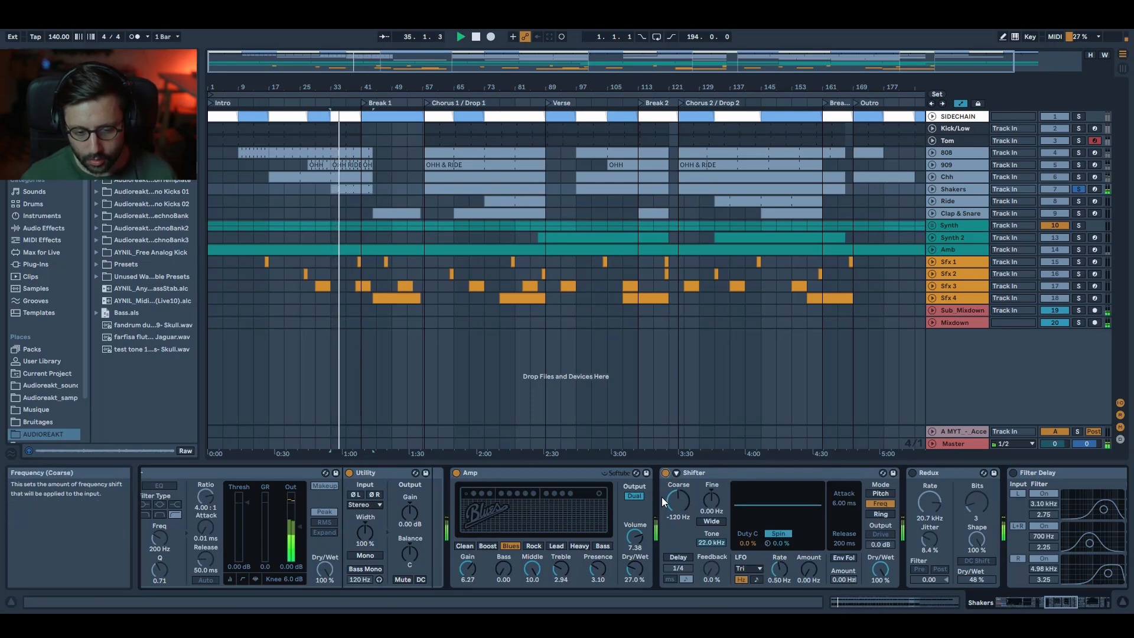
{"action": "left_click_drag", "start_coordinate": [1057, 602], "coordinate": [1066, 603]}
{"action": "left_click", "coordinate": [677, 474]}
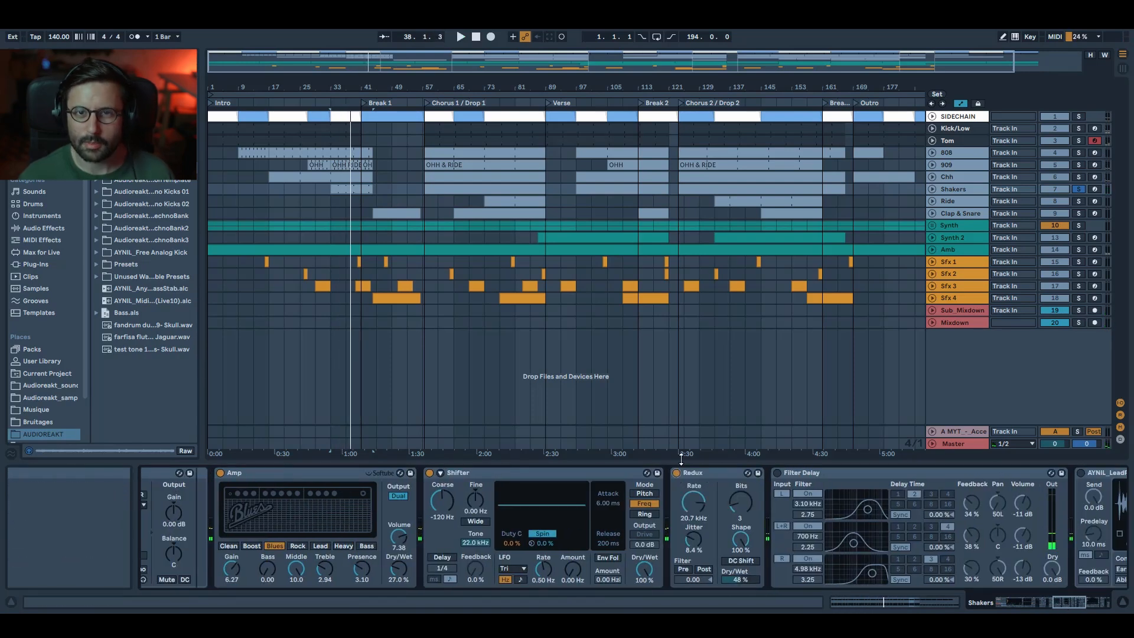
{"action": "key", "text": "space"}
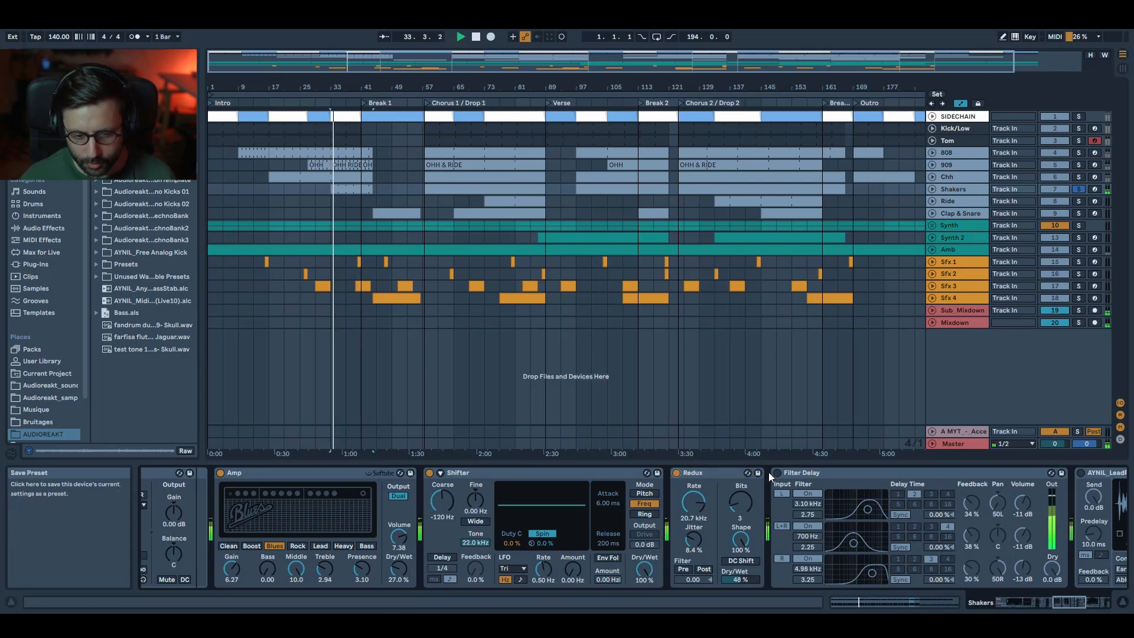
- Re-enable the Filter Delay, AYNIL_LeadPresets reverb and Drum Buss on the Shakers track during playback
{"action": "left_click", "coordinate": [1075, 601]}
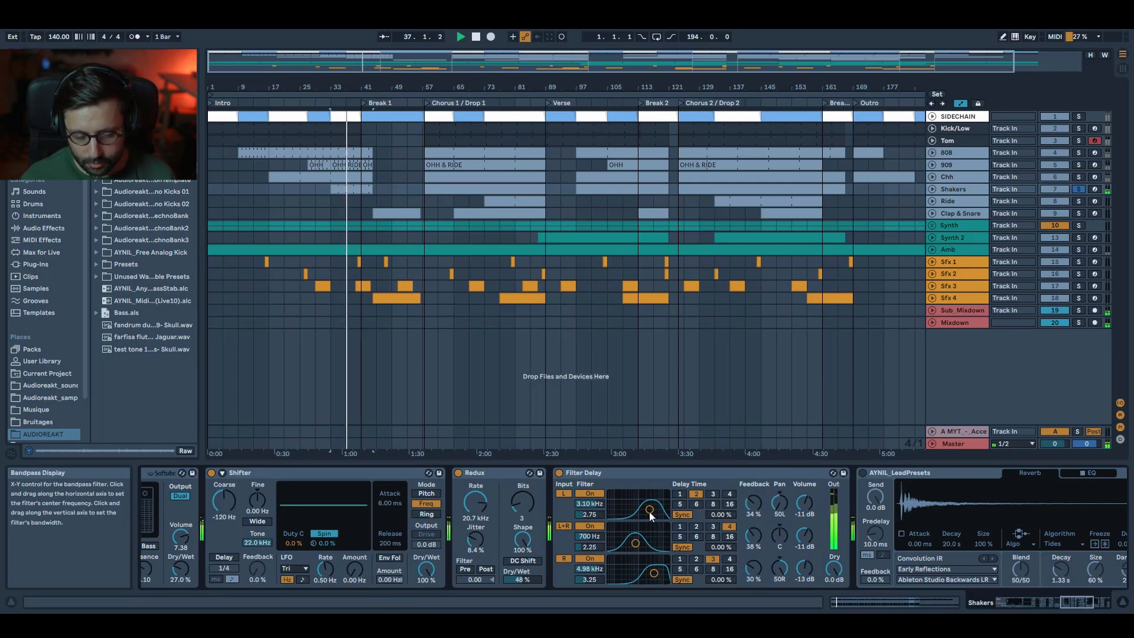
{"action": "left_click", "coordinate": [866, 474]}
{"action": "left_click", "coordinate": [1067, 606]}
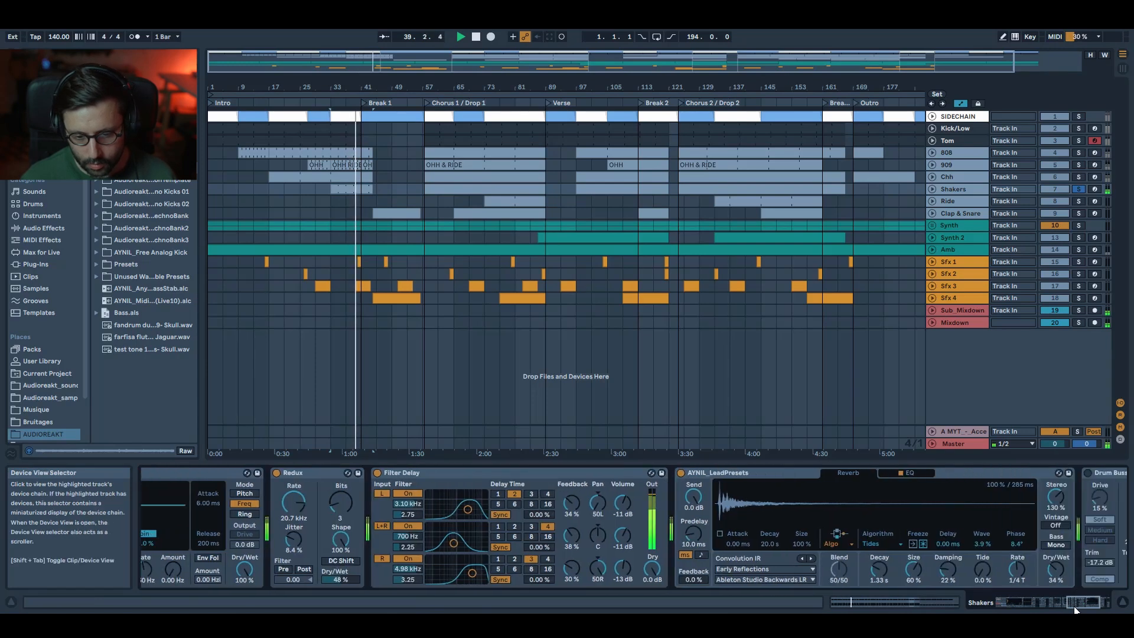
{"action": "left_click", "coordinate": [815, 474]}
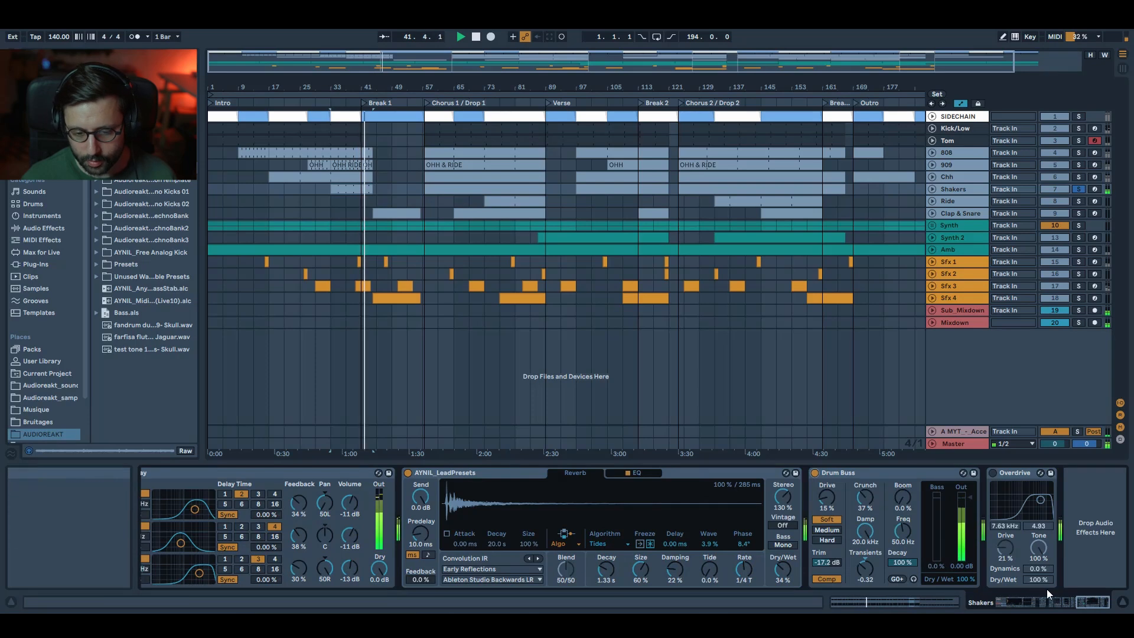
{"action": "key", "text": "space"}
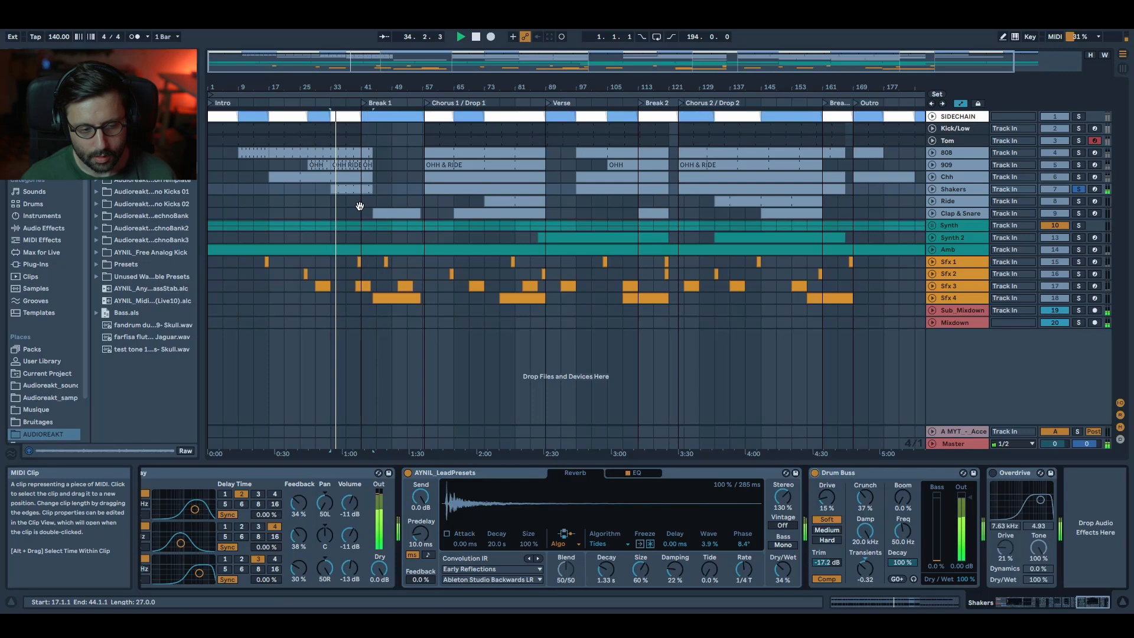
- Toggle the Drum Buss off and on for comparison during playback, and switch the Overdrive back on
{"action": "left_click", "coordinate": [815, 473]}
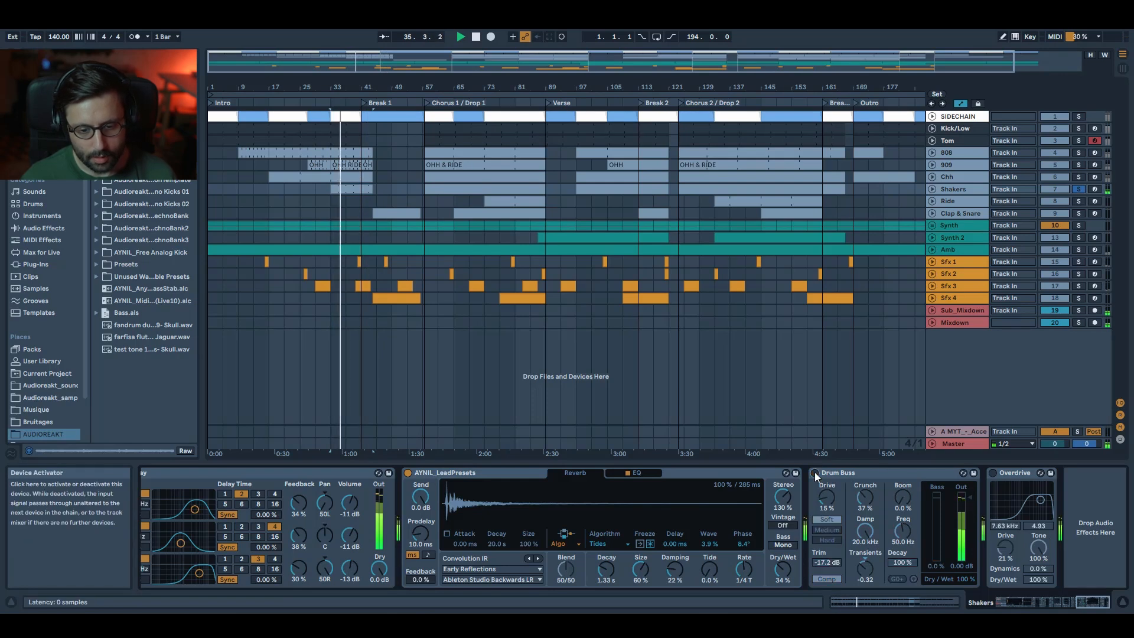
{"action": "left_click", "coordinate": [815, 473]}
{"action": "key", "text": "space"}
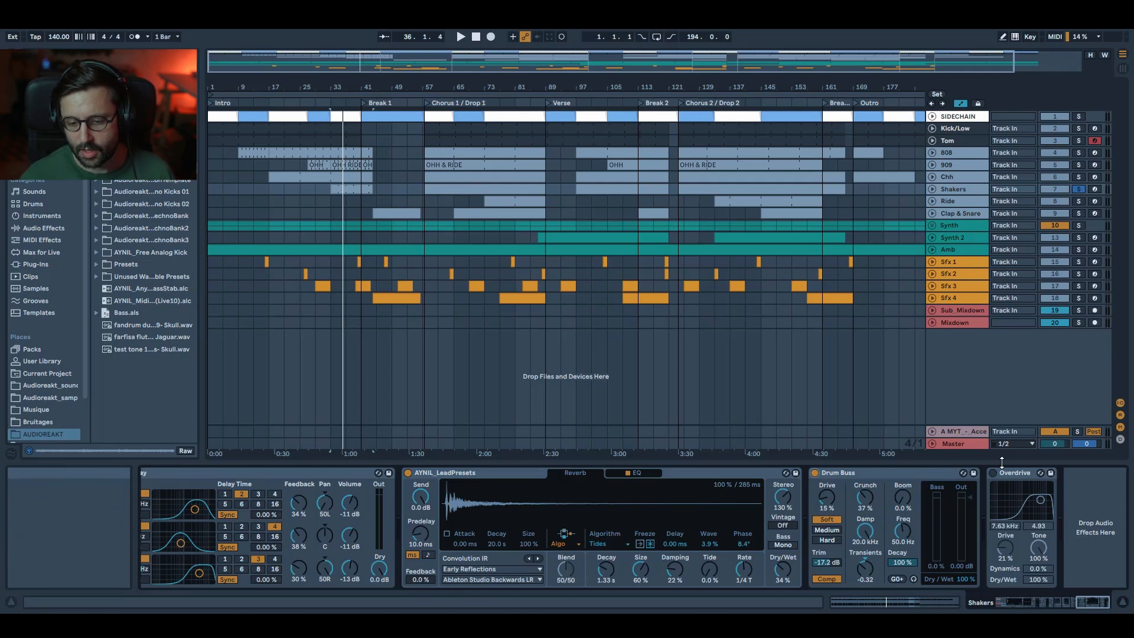
{"action": "key", "text": "space"}
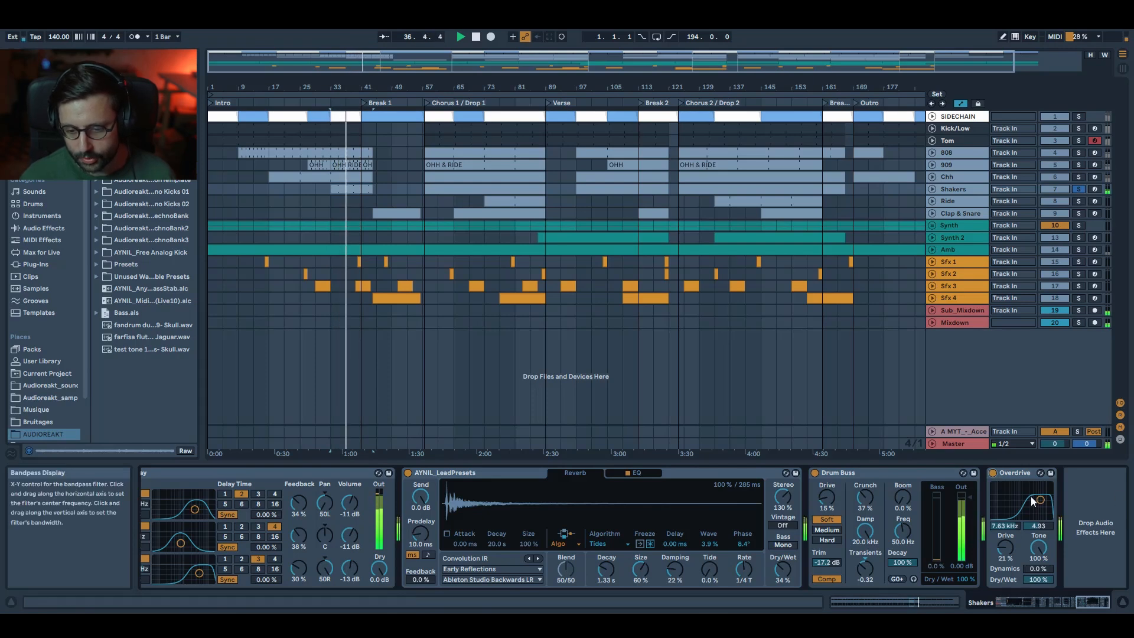
{"action": "left_click", "coordinate": [993, 473]}
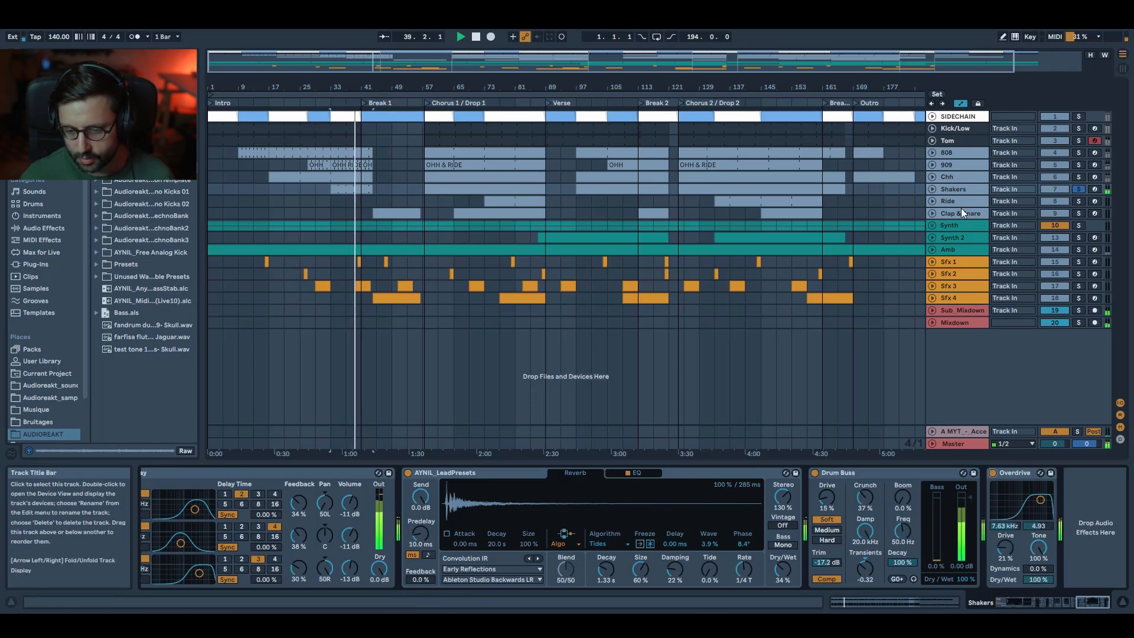
- Add Chh, 909, 808, Tom and Kick/Low to the Shakers solo and play them together from bar 33
{"action": "left_click", "coordinate": [1080, 177], "text": "ctrl"}
{"action": "left_click", "coordinate": [1080, 166], "text": "ctrl"}
{"action": "left_click", "coordinate": [1079, 153], "text": "ctrl"}
{"action": "left_click", "coordinate": [1079, 141], "text": "ctrl"}
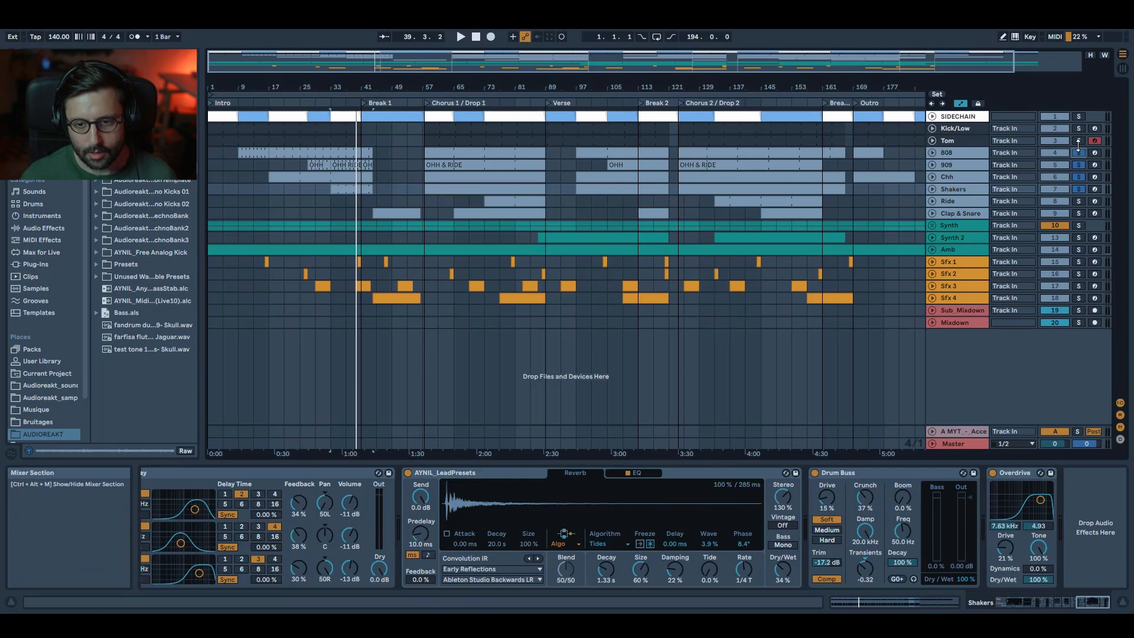
{"action": "left_click", "coordinate": [1076, 128], "text": "ctrl"}
{"action": "key", "text": "space"}
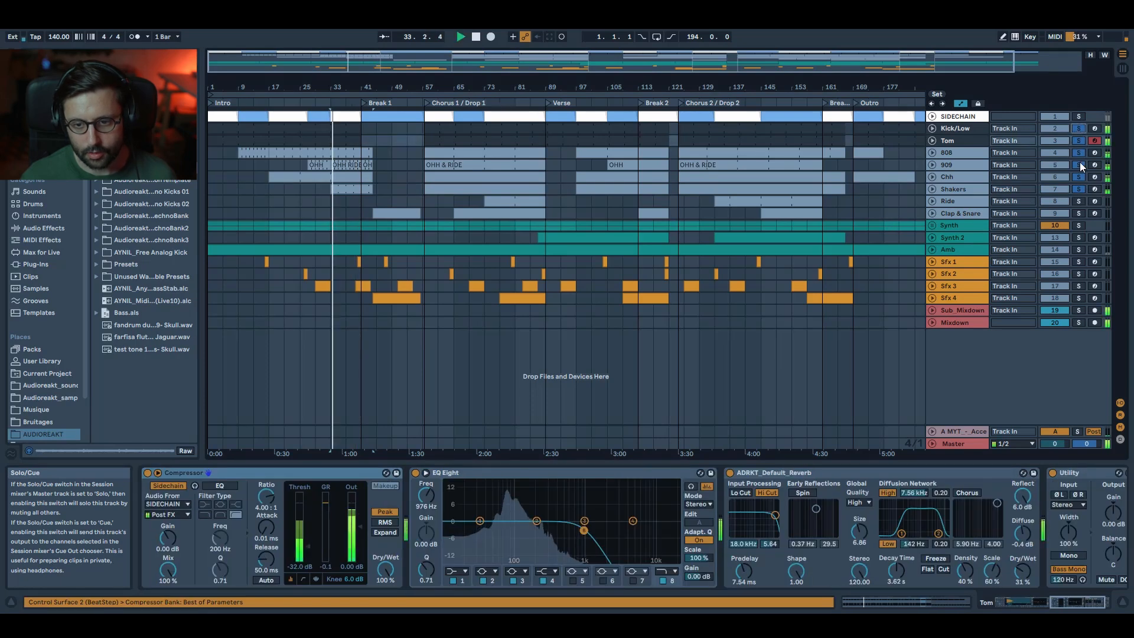
- Solo the Ride track and play its clip from bar 73
{"action": "left_click", "coordinate": [1080, 201]}
{"action": "key", "text": "space"}
{"action": "left_click", "coordinate": [518, 202]}
{"action": "key", "text": "space"}
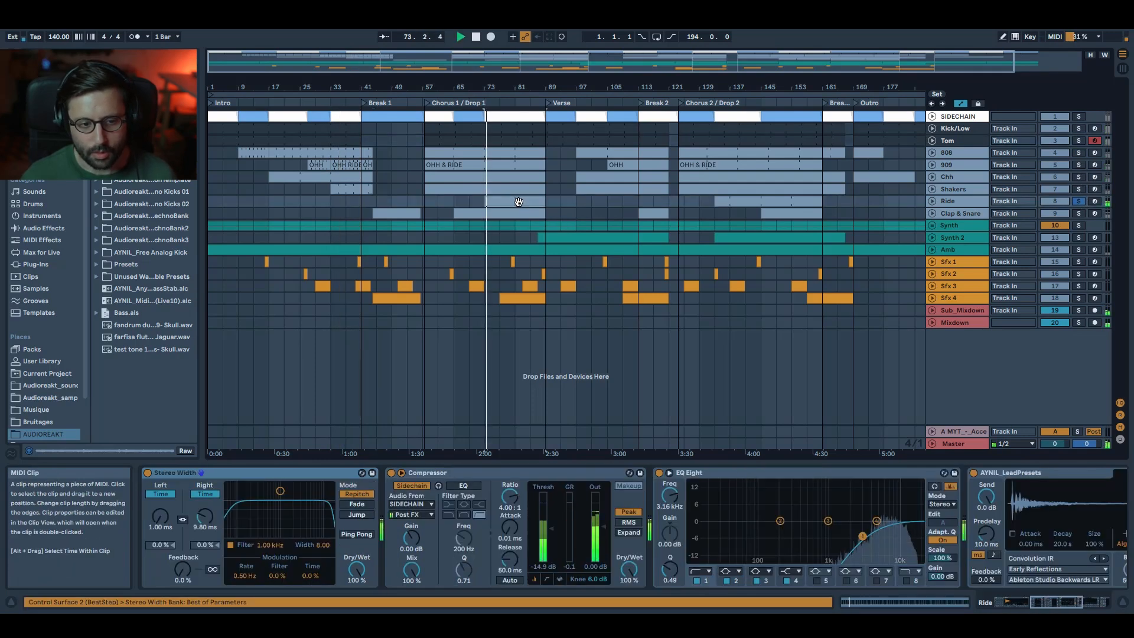
- Open the Ride clip in the MIDI note editor to examine its notes and velocities, and play it
{"action": "key", "text": "space"}
{"action": "key", "text": "shift+Tab"}
{"action": "left_click_drag", "start_coordinate": [479, 374], "coordinate": [479, 437]}
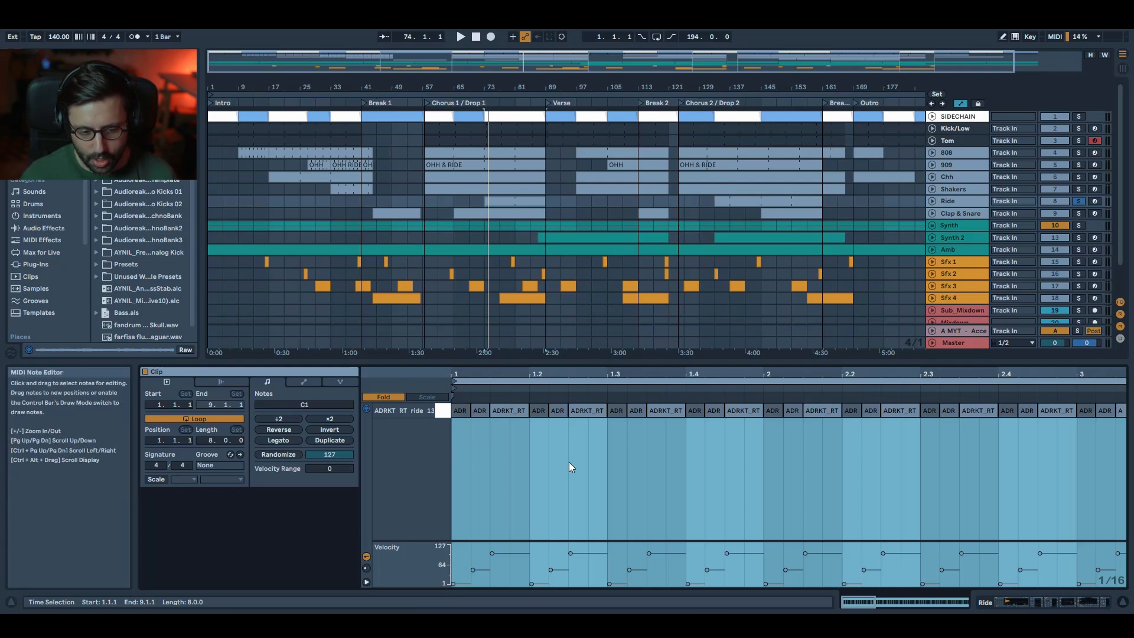
{"action": "key", "text": "space"}
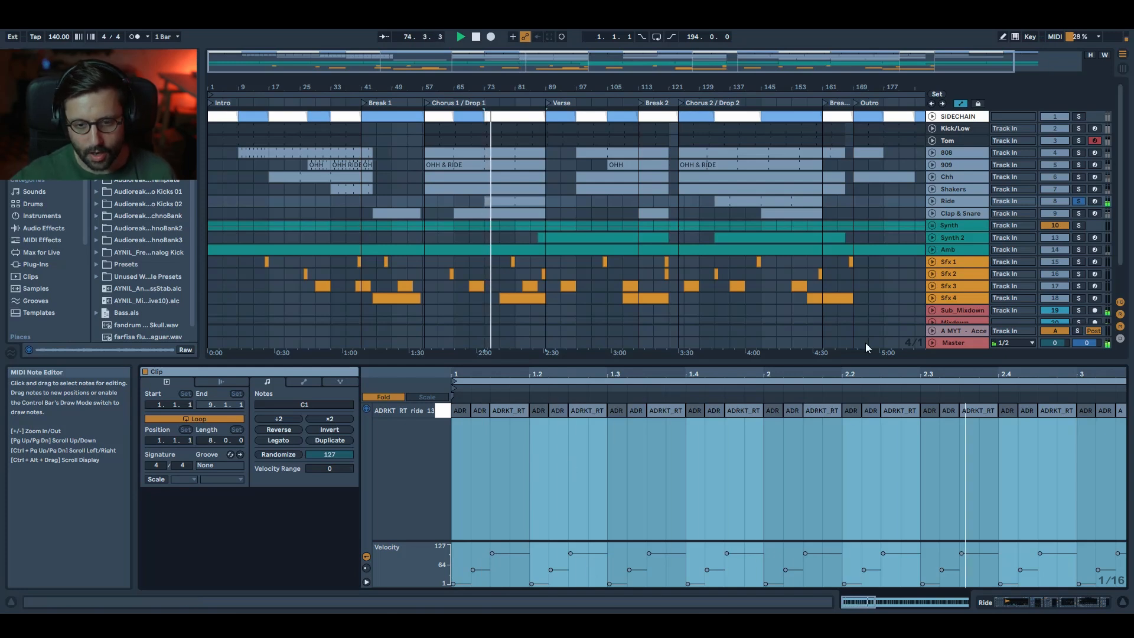
- Show the Ride track's device chain, bypass Stereo Width and EQ Eight during playback, and return to its Drum Rack
{"action": "double_click", "coordinate": [953, 202]}
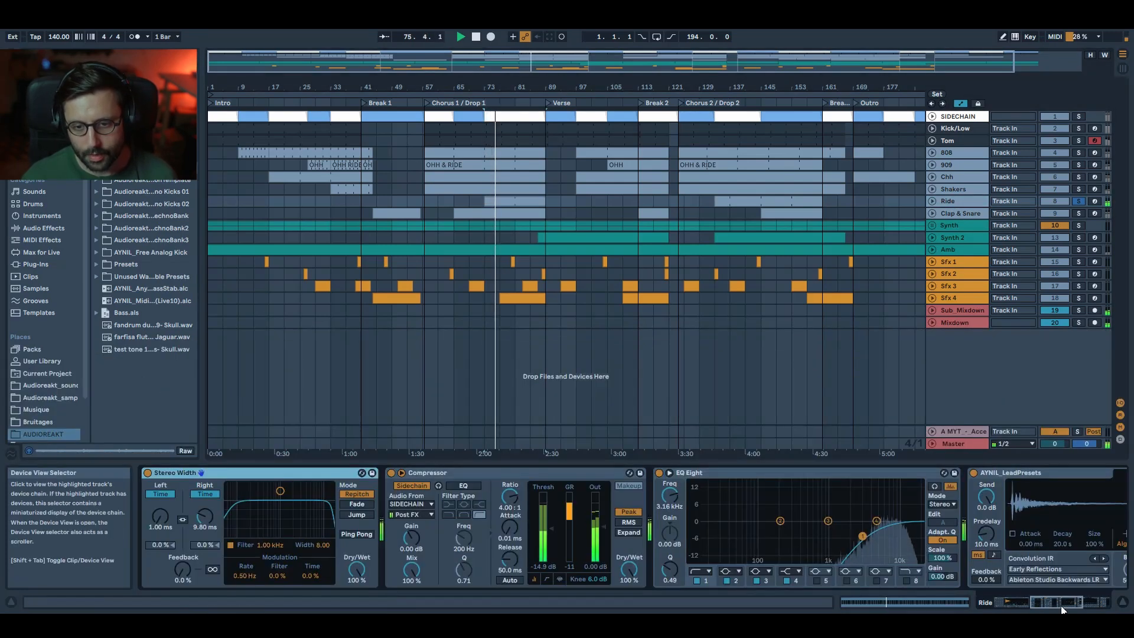
{"action": "left_click_drag", "start_coordinate": [1057, 605], "coordinate": [1025, 605]}
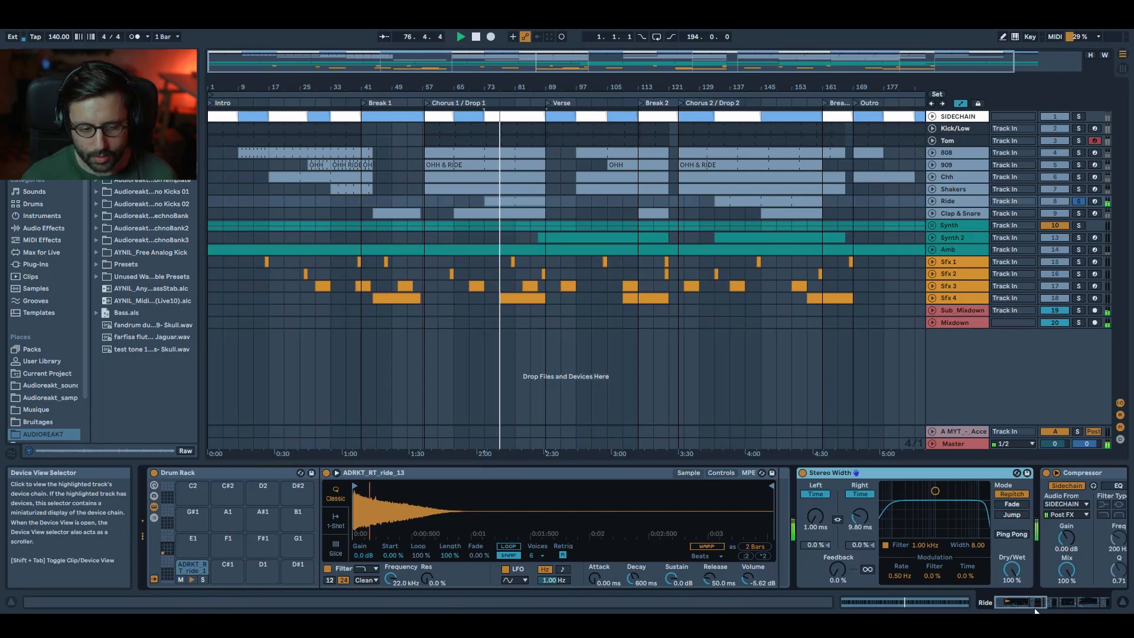
{"action": "left_click_drag", "start_coordinate": [1026, 603], "coordinate": [1057, 604]}
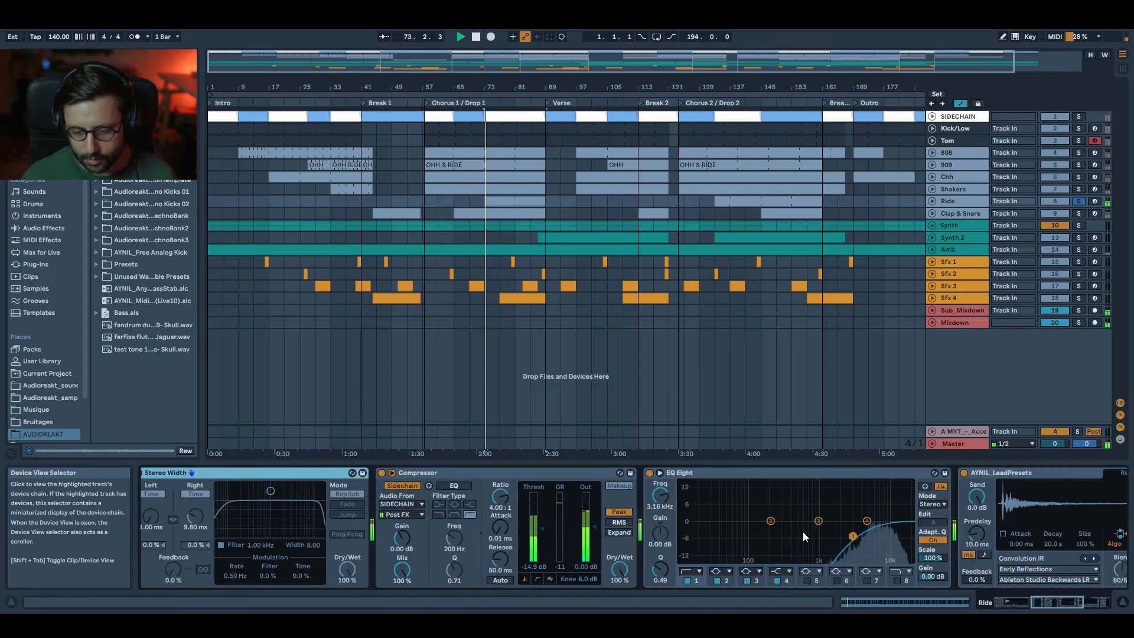
{"action": "left_click", "coordinate": [650, 473]}
{"action": "left_click", "coordinate": [1064, 600]}
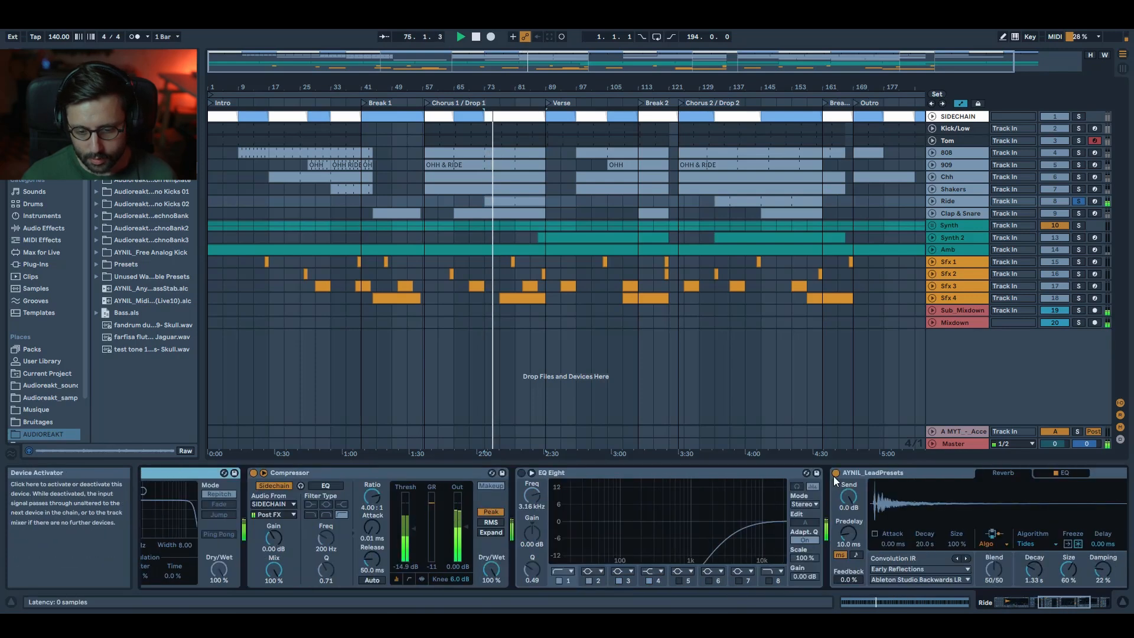
{"action": "left_click_drag", "start_coordinate": [1061, 602], "coordinate": [1007, 603]}
{"action": "key", "text": "space"}
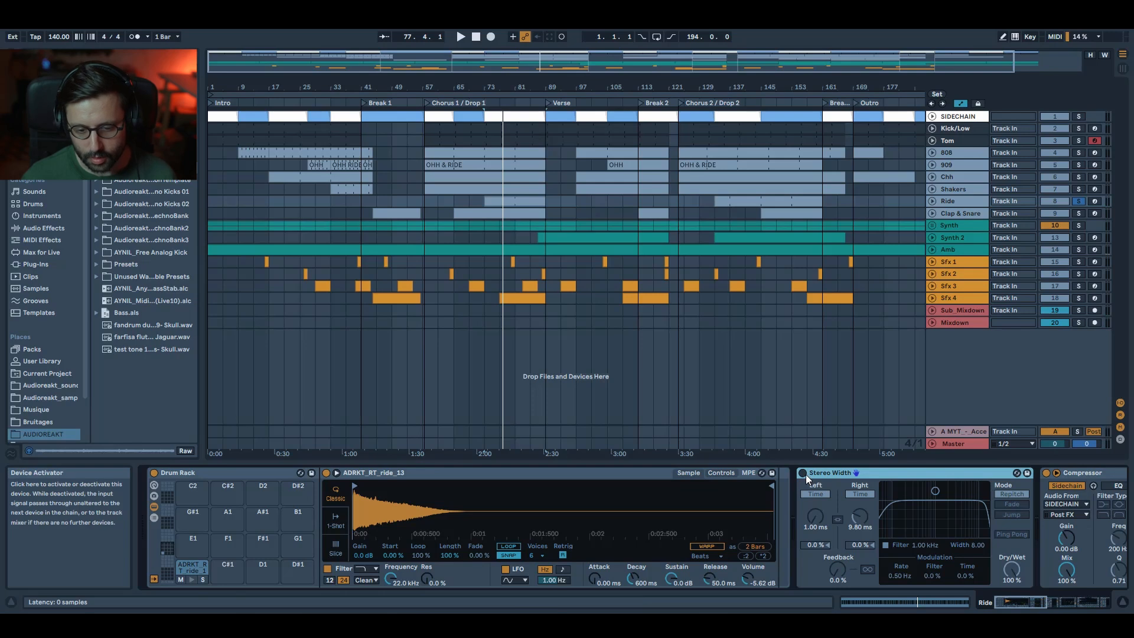
- Play the Ride track with Stereo Width switched back on, and move along its chain to the Compressor and EQ Eight
{"action": "key", "text": "space"}
{"action": "left_click", "coordinate": [800, 473]}
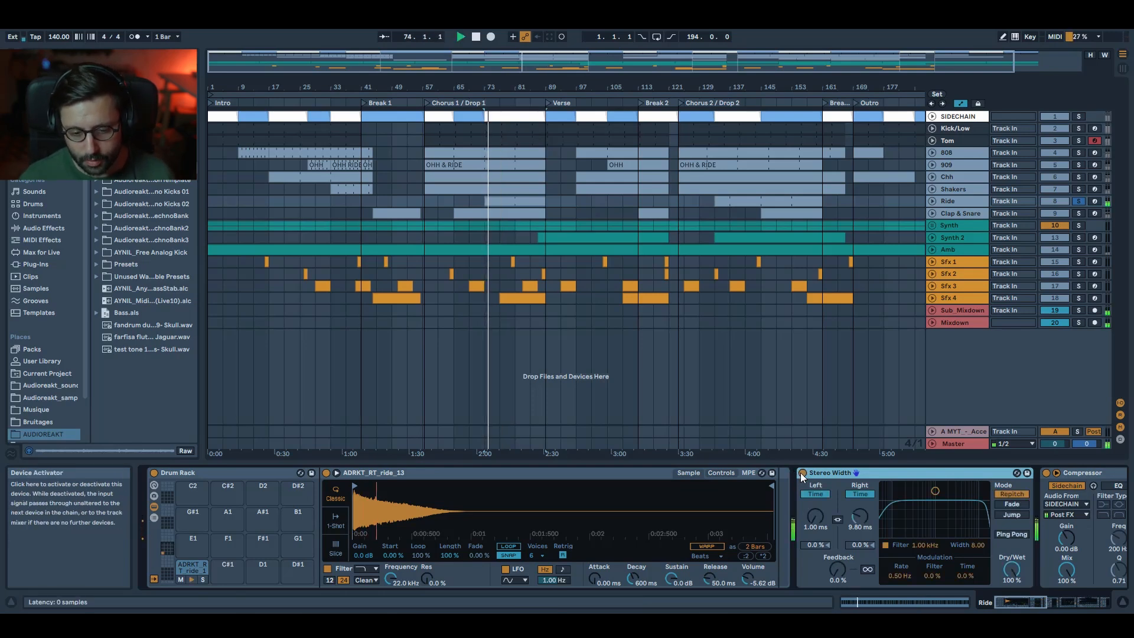
{"action": "key", "text": "space"}
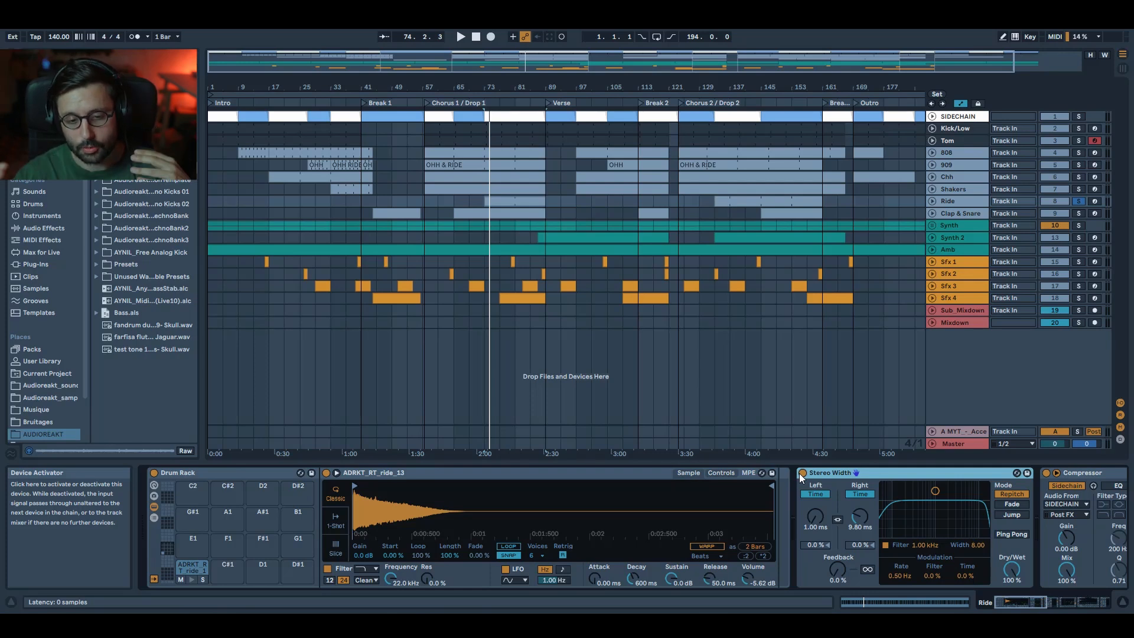
{"action": "key", "text": "space"}
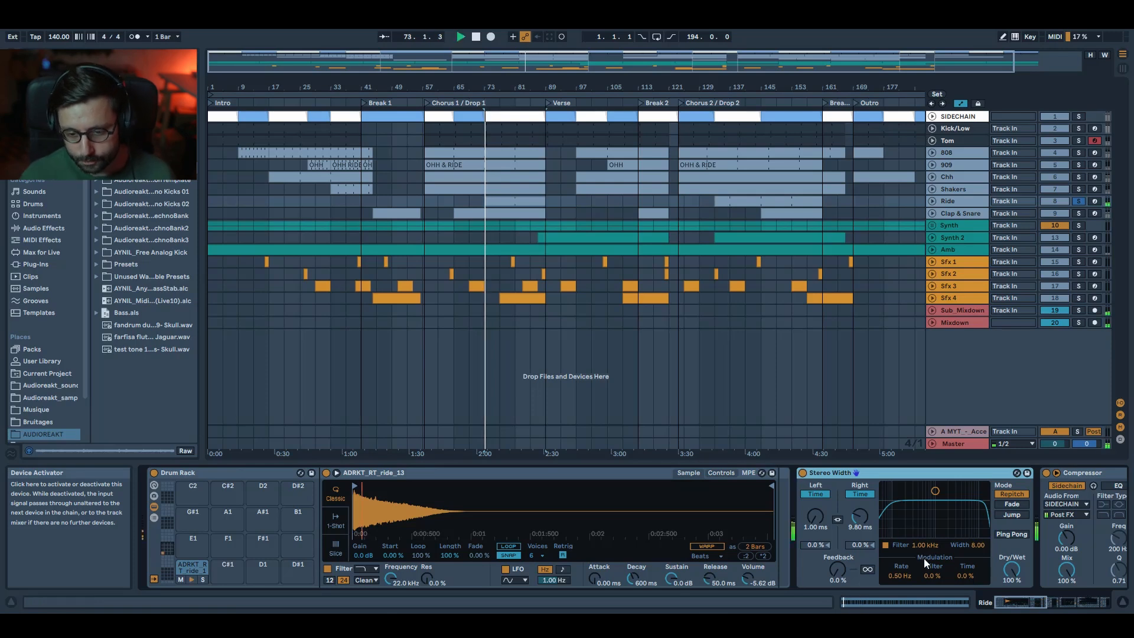
{"action": "left_click", "coordinate": [1012, 600]}
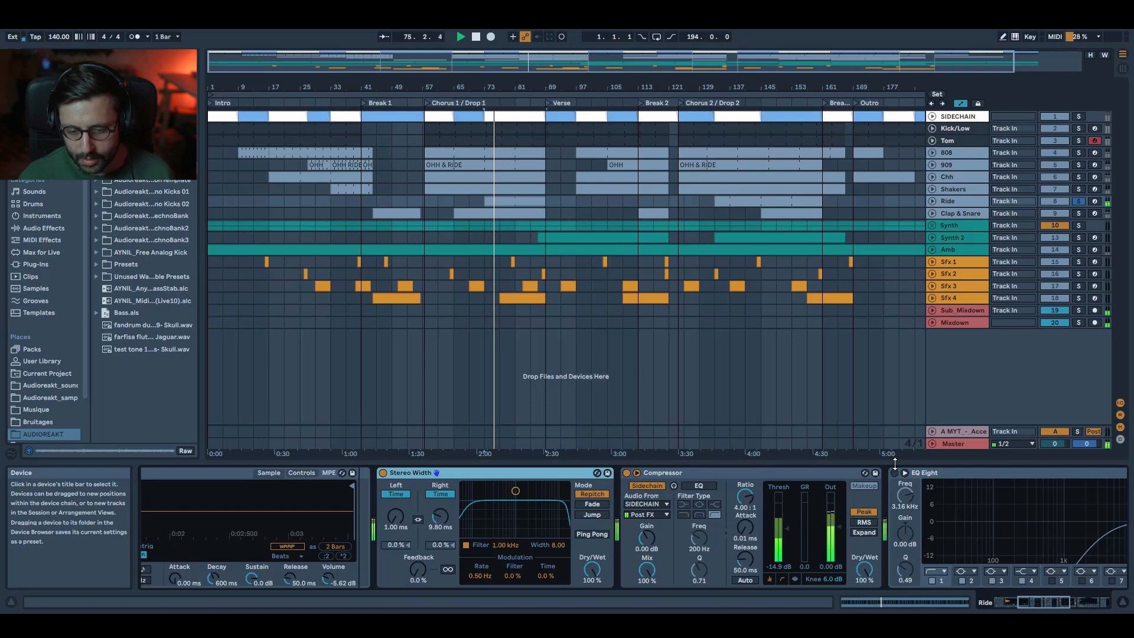
- Move along the Ride track's chain through EQ Eight and the reverb to Drum Buss, and switch Drum Buss back on during playback
{"action": "left_click", "coordinate": [1046, 609]}
{"action": "left_click", "coordinate": [1046, 607]}
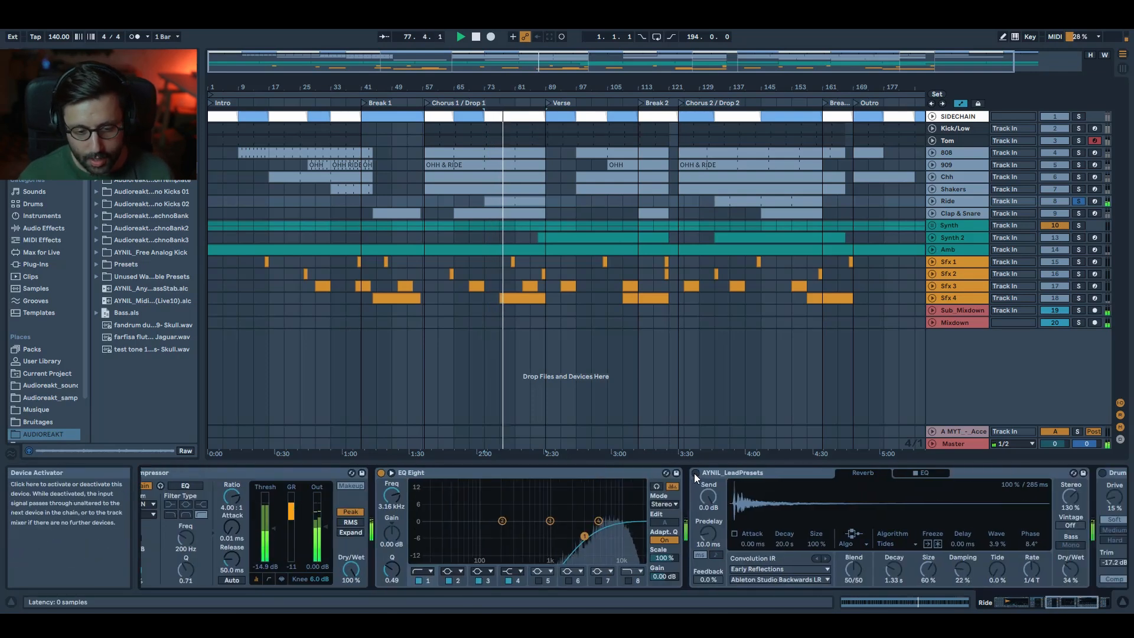
{"action": "left_click", "coordinate": [1089, 592]}
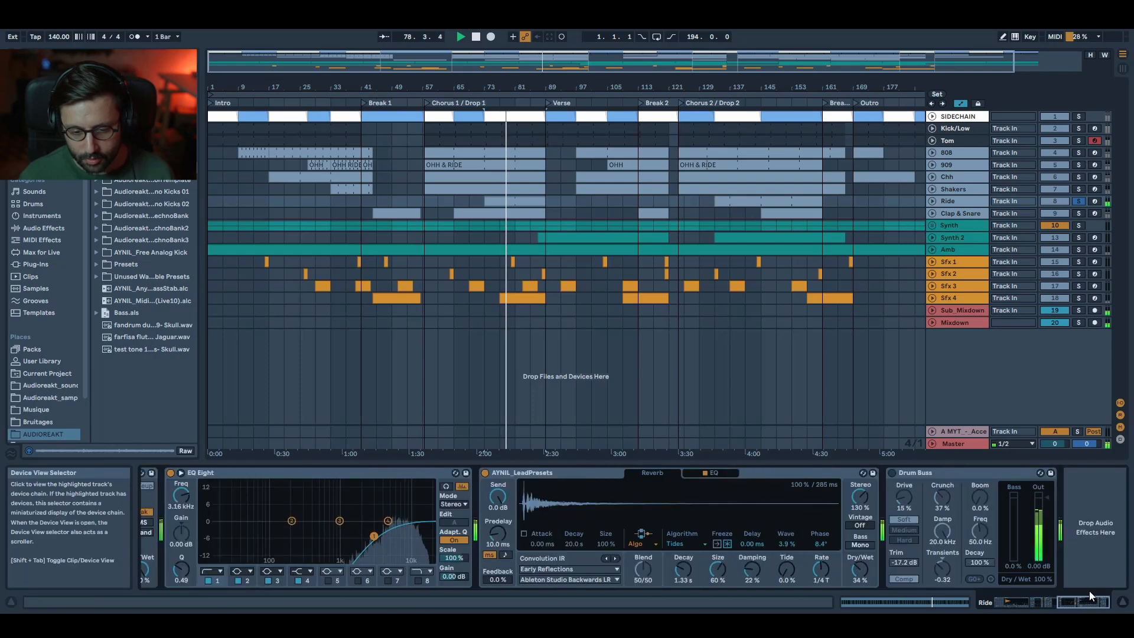
{"action": "left_click", "coordinate": [892, 473]}
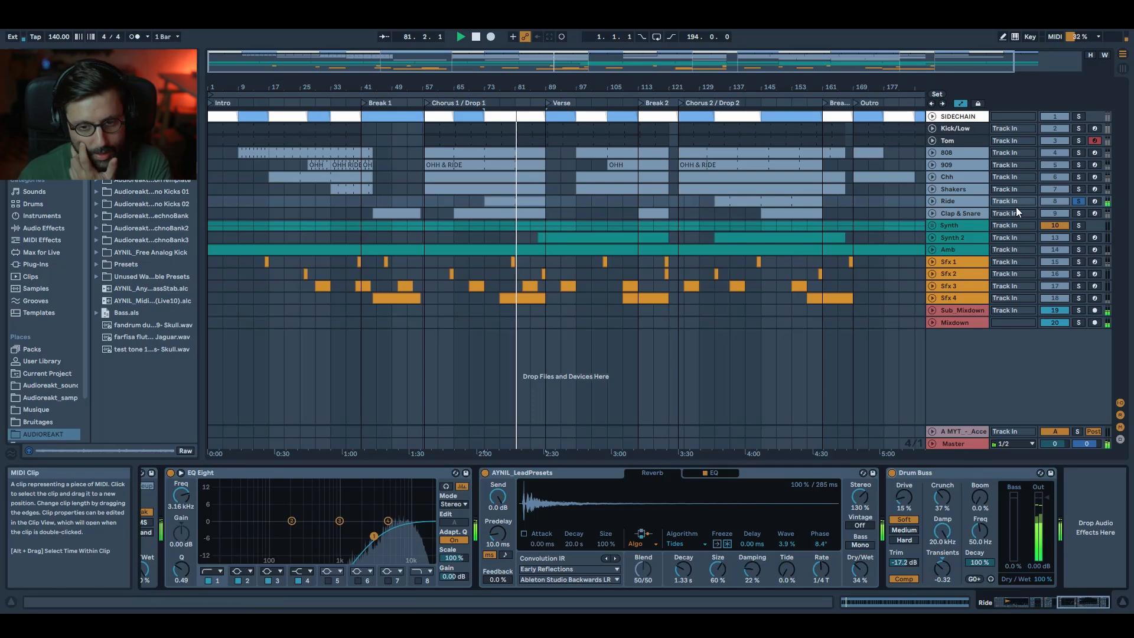
- Turn off the Ride track's solo to hear it in the full mix, stop playback, and place the insert marker at bar 69
{"action": "left_click", "coordinate": [1076, 201]}
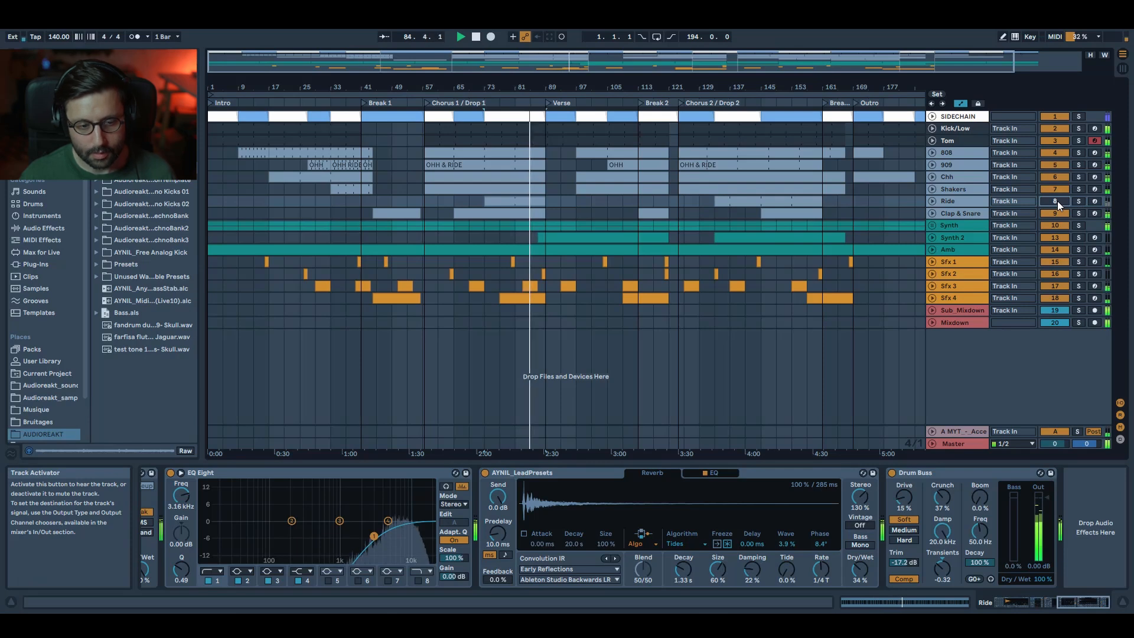
{"action": "left_click", "coordinate": [494, 204]}
{"action": "key", "text": "space"}
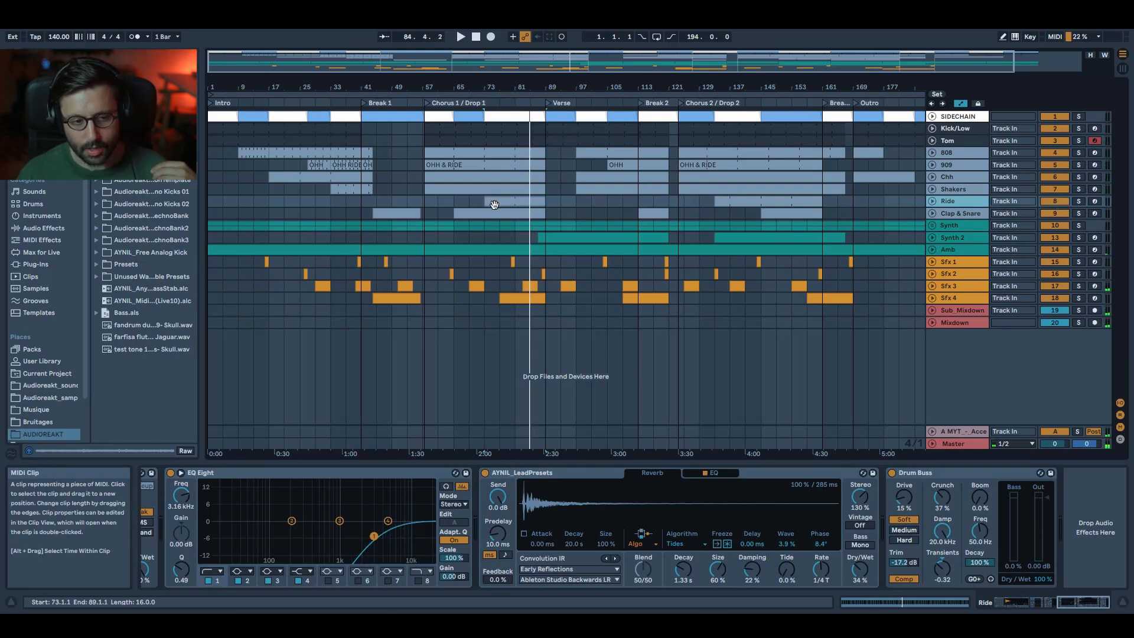
{"action": "left_click", "coordinate": [468, 202]}
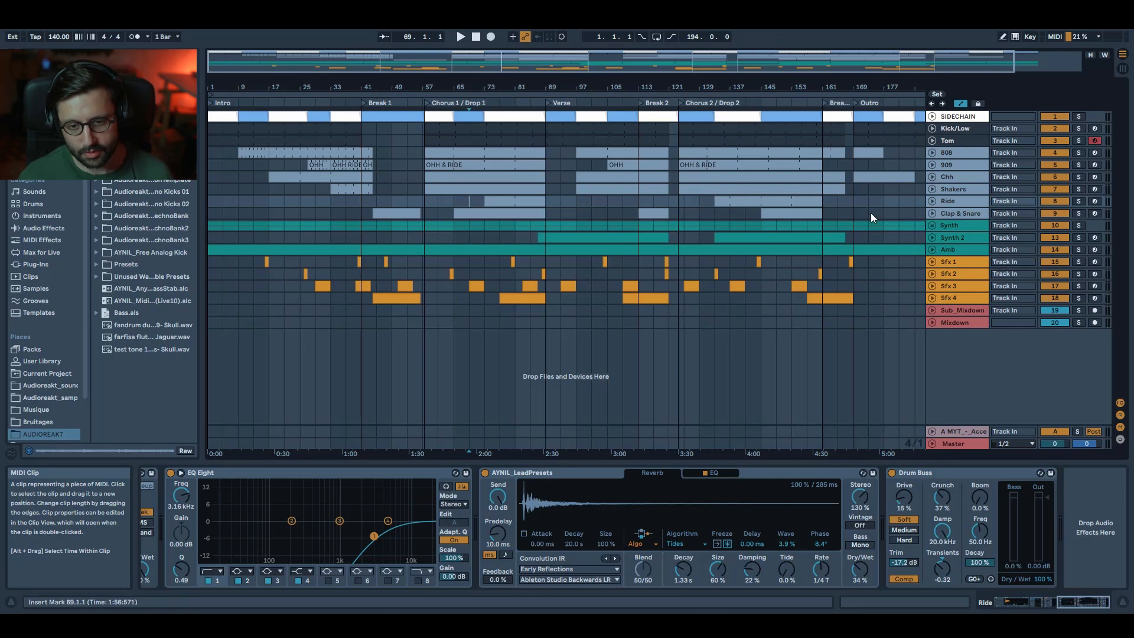
- Solo the Clap & Snare track, unfold it, and play its clip from bar 65
{"action": "left_click", "coordinate": [1079, 213]}
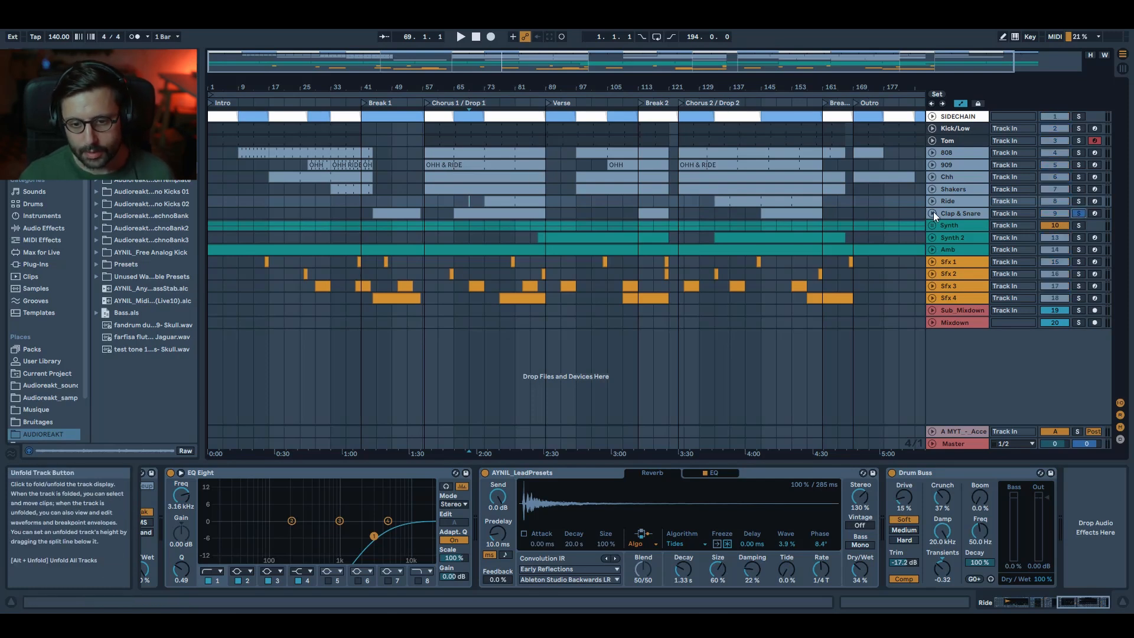
{"action": "left_click", "coordinate": [933, 213]}
{"action": "left_click", "coordinate": [455, 213]}
{"action": "key", "text": "space"}
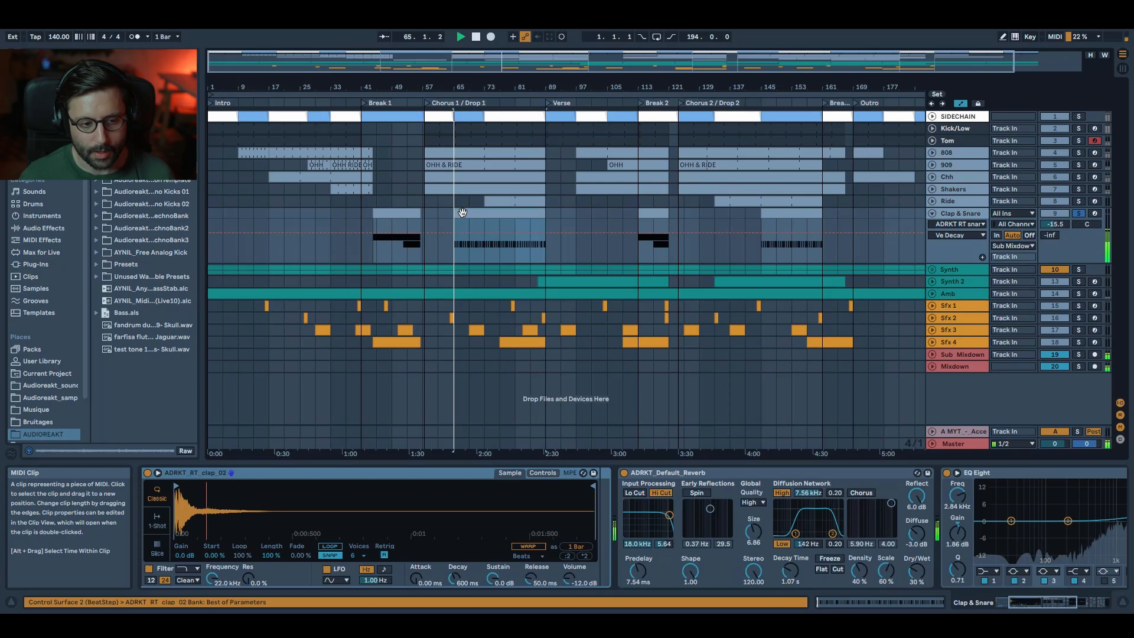
- Unsolo Clap & Snare, show its clip in the MIDI note editor zoomed to the first two bars, and stop playback
{"action": "left_click", "coordinate": [1079, 214]}
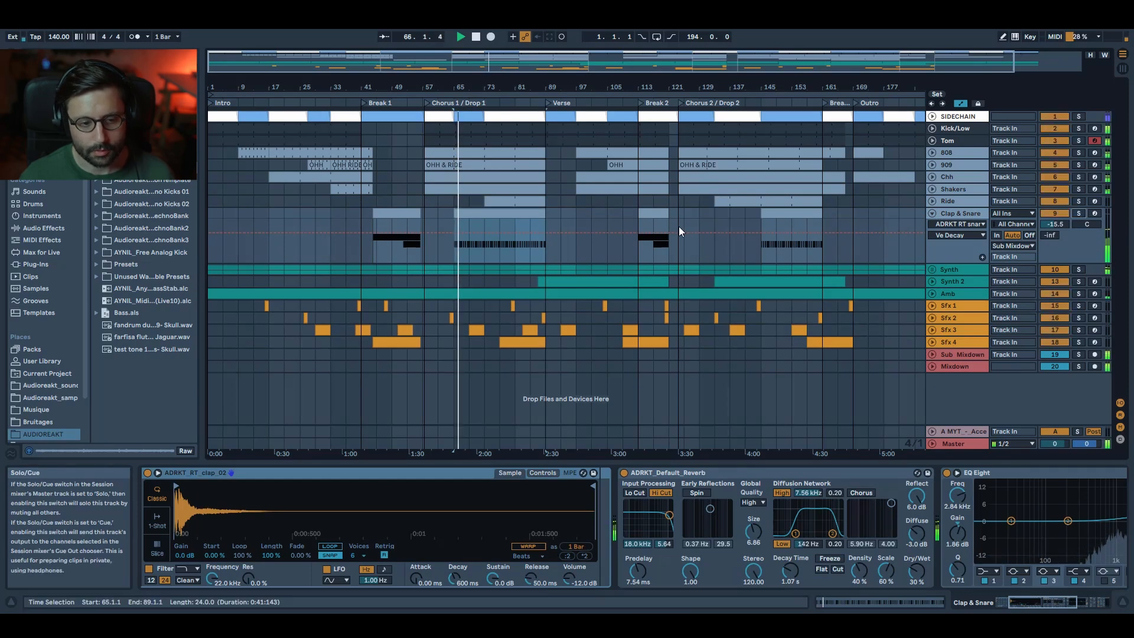
{"action": "key", "text": "shift+Tab"}
{"action": "left_click_drag", "start_coordinate": [477, 375], "coordinate": [663, 378]}
{"action": "key", "text": "space"}
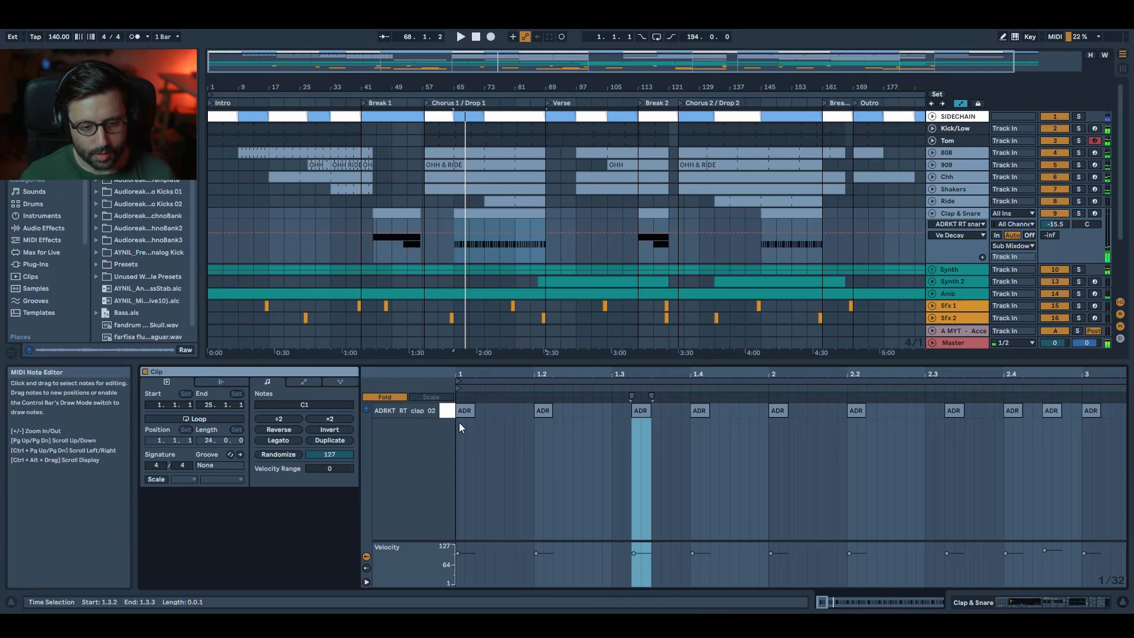
- Try the third clap note on beat 1.3, play the pattern, and shift the note back one grid step to 1.3.2
{"action": "left_click", "coordinate": [644, 415]}
{"action": "left_click_drag", "start_coordinate": [644, 415], "coordinate": [626, 416]}
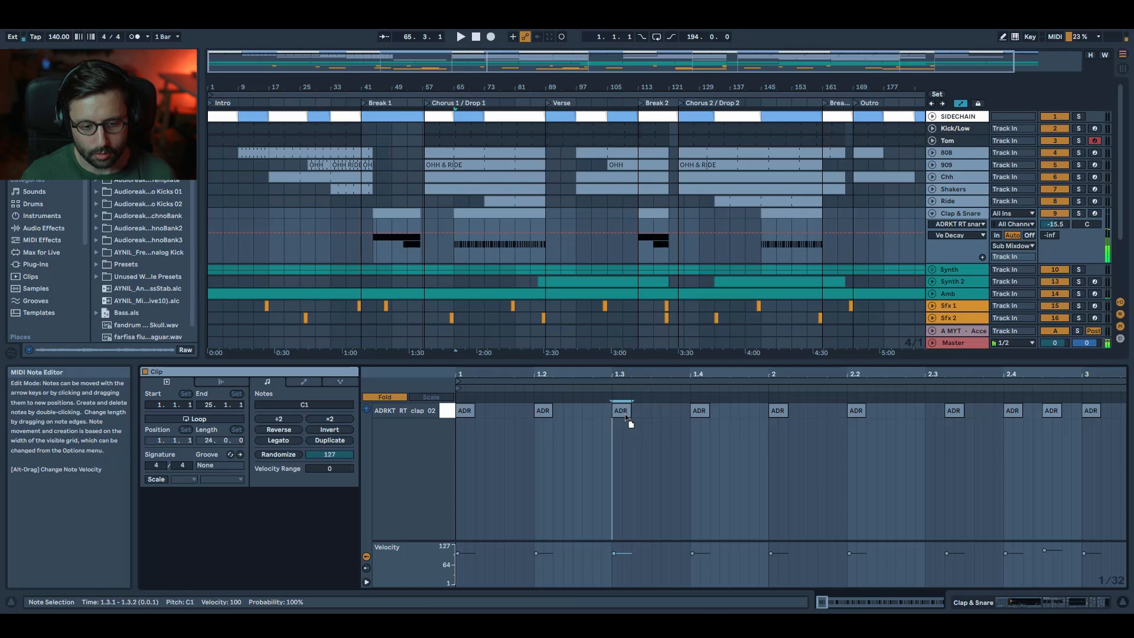
{"action": "key", "text": "space"}
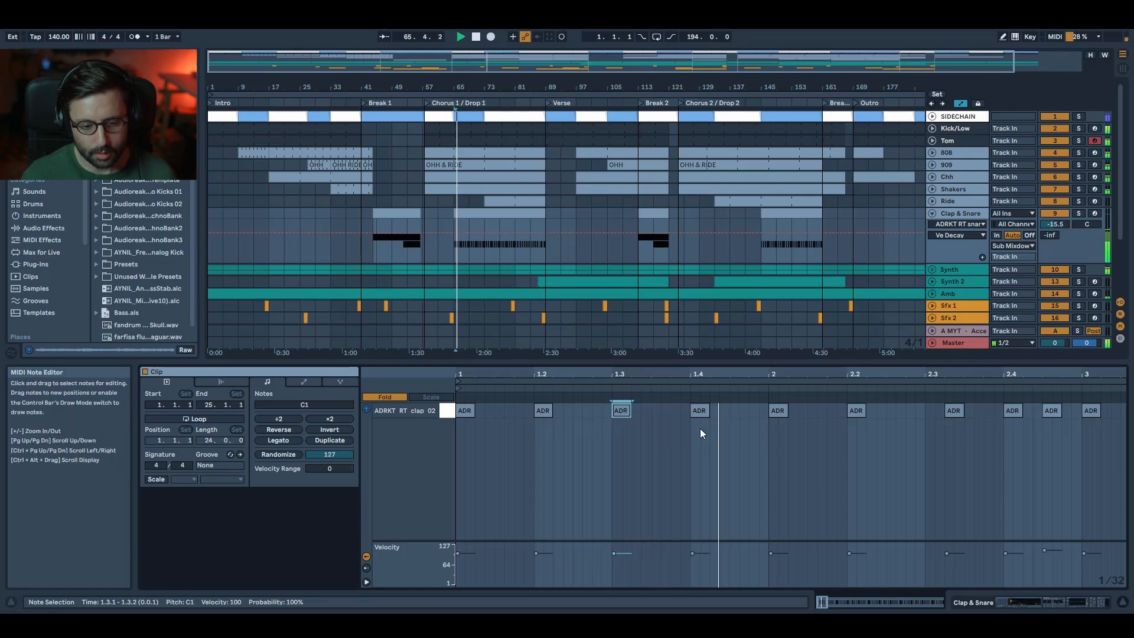
{"action": "key", "text": "space"}
{"action": "key", "text": "Right"}
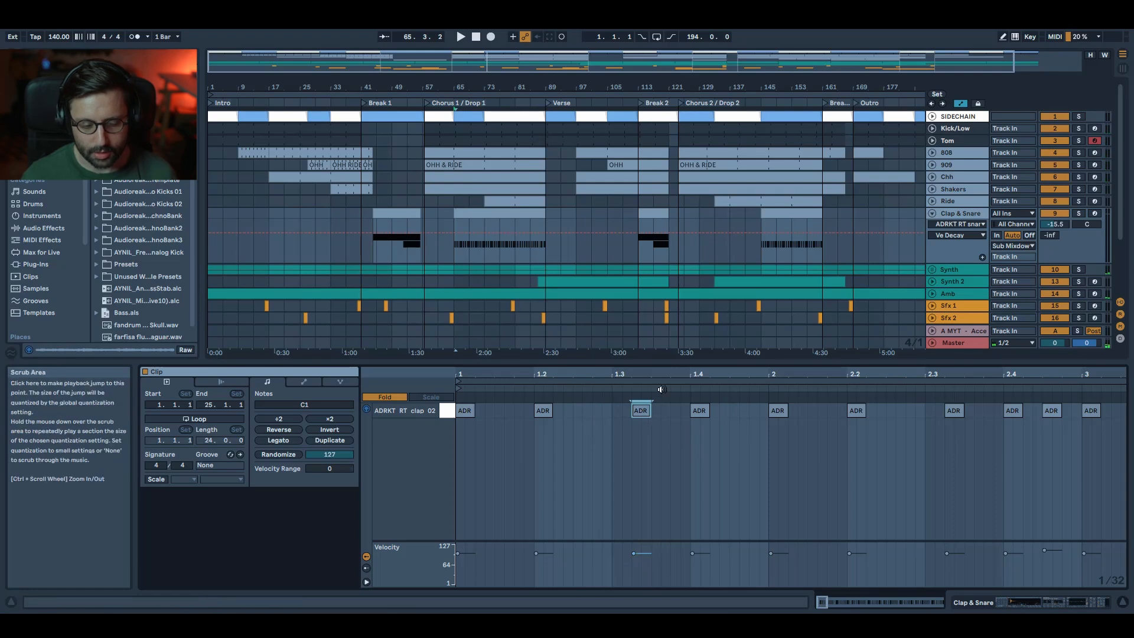
- Play the clap pattern twice with the full mix to hear the off-beat third clap
{"action": "key", "text": "space"}
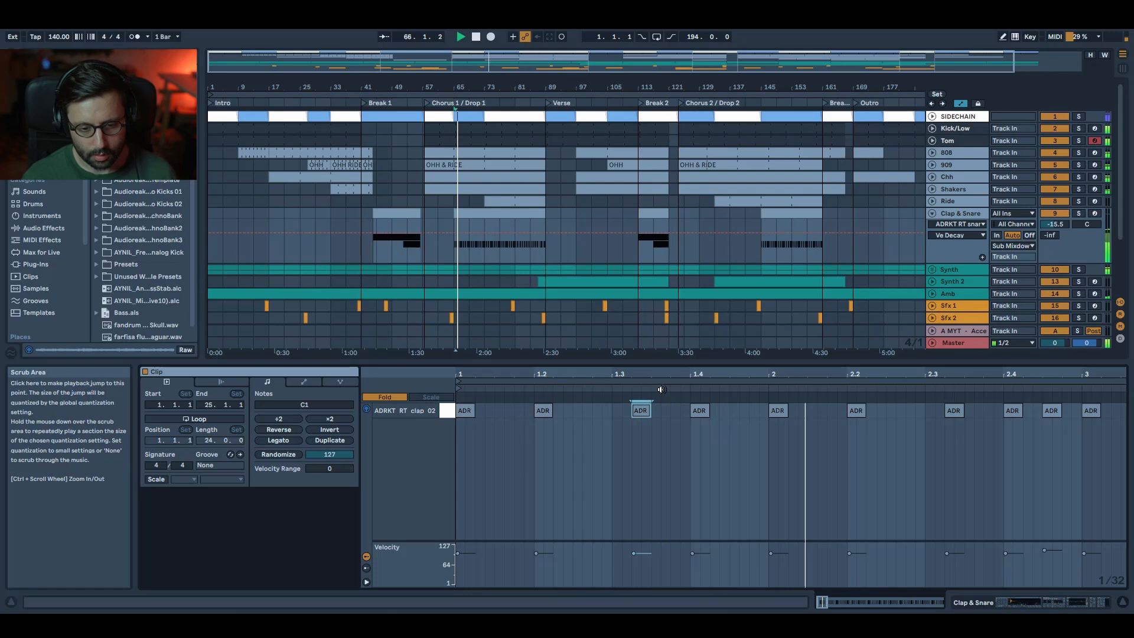
{"action": "key", "text": "space"}
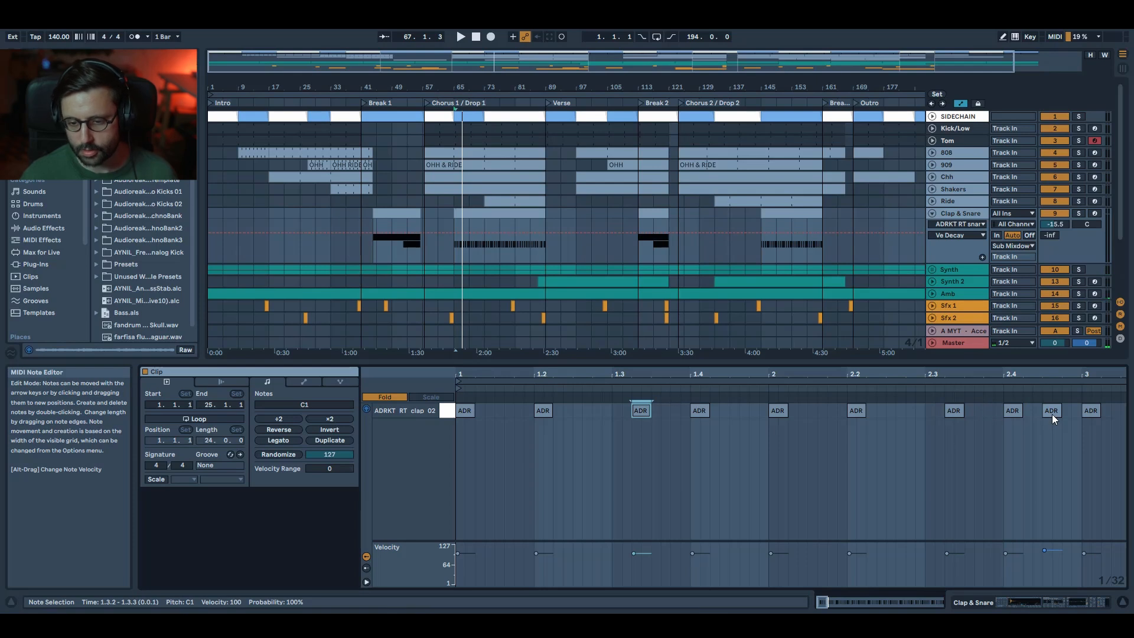
{"action": "key", "text": "space"}
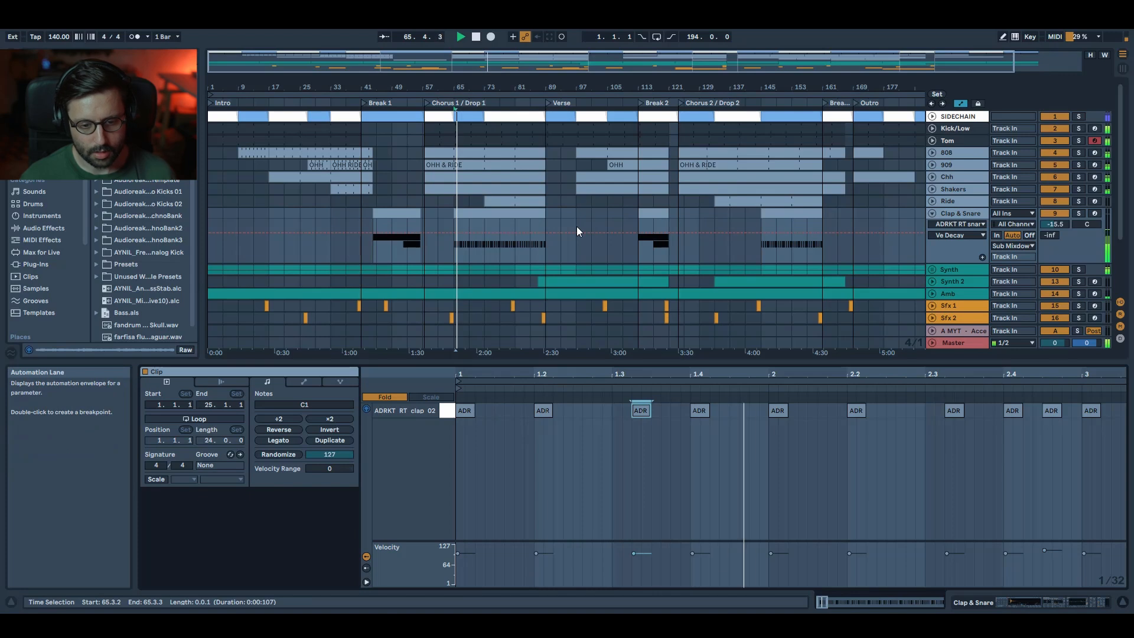
{"action": "key", "text": "space"}
- Show the Clap & Snare devices, return to the Drum Rack, and preview its clap and snare pads
{"action": "double_click", "coordinate": [973, 216]}
{"action": "left_click_drag", "start_coordinate": [1034, 601], "coordinate": [999, 603]}
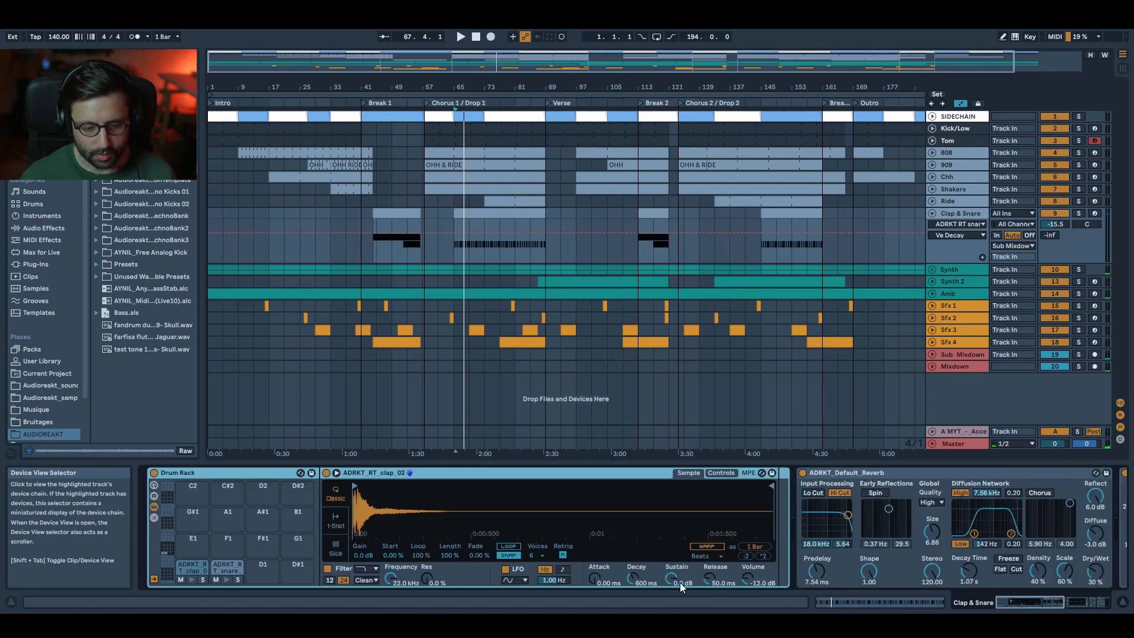
{"action": "left_click", "coordinate": [191, 581]}
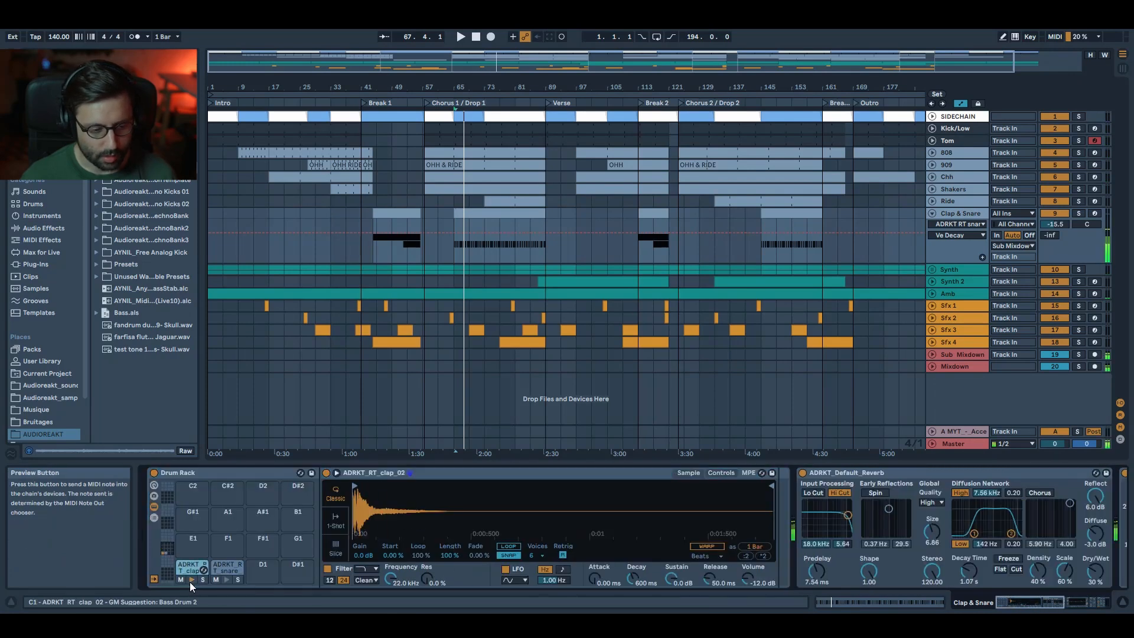
{"action": "left_click", "coordinate": [229, 582]}
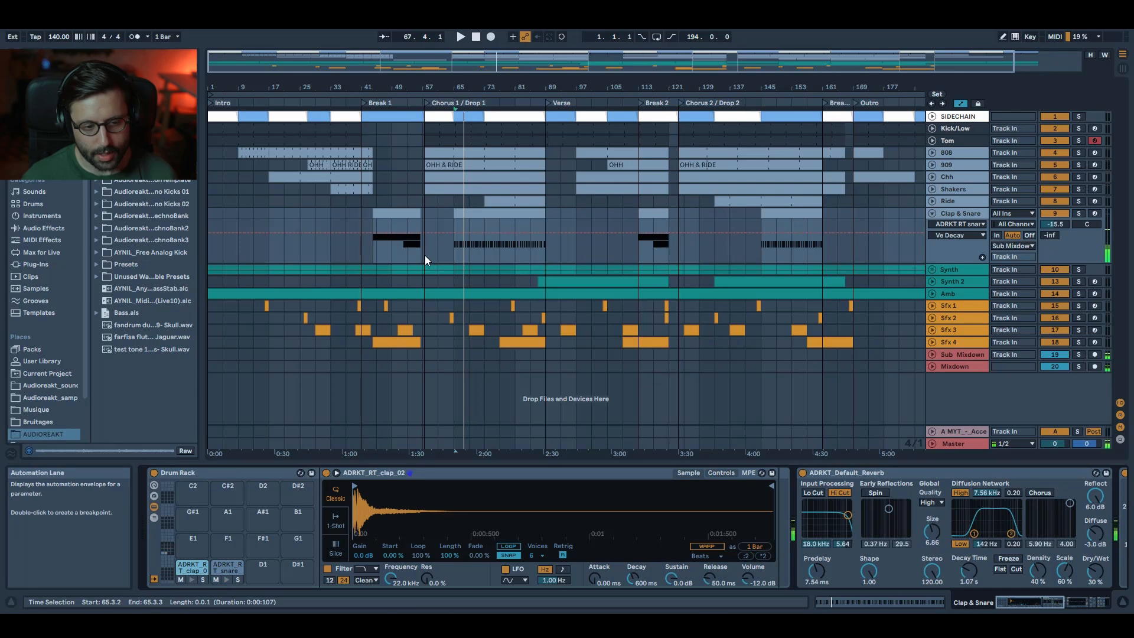
- Open the Break 1 Clap & Snare clip in the note editor, solo the track, and play its rising-velocity rolls, jumping towards the clip's end
{"action": "double_click", "coordinate": [411, 217]}
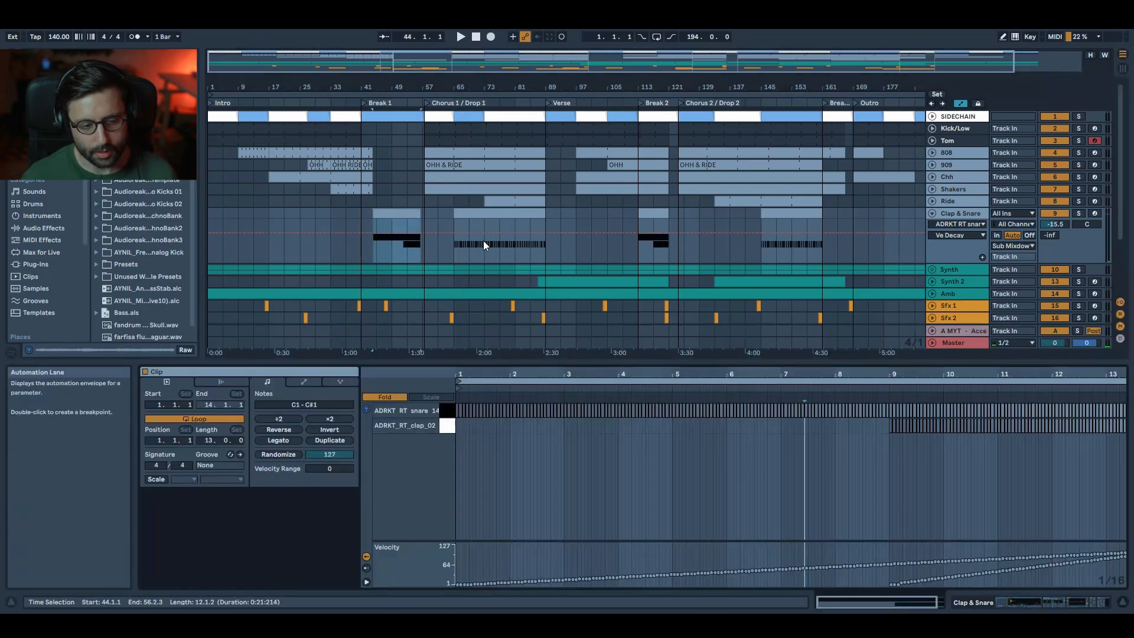
{"action": "left_click", "coordinate": [1079, 213]}
{"action": "key", "text": "space"}
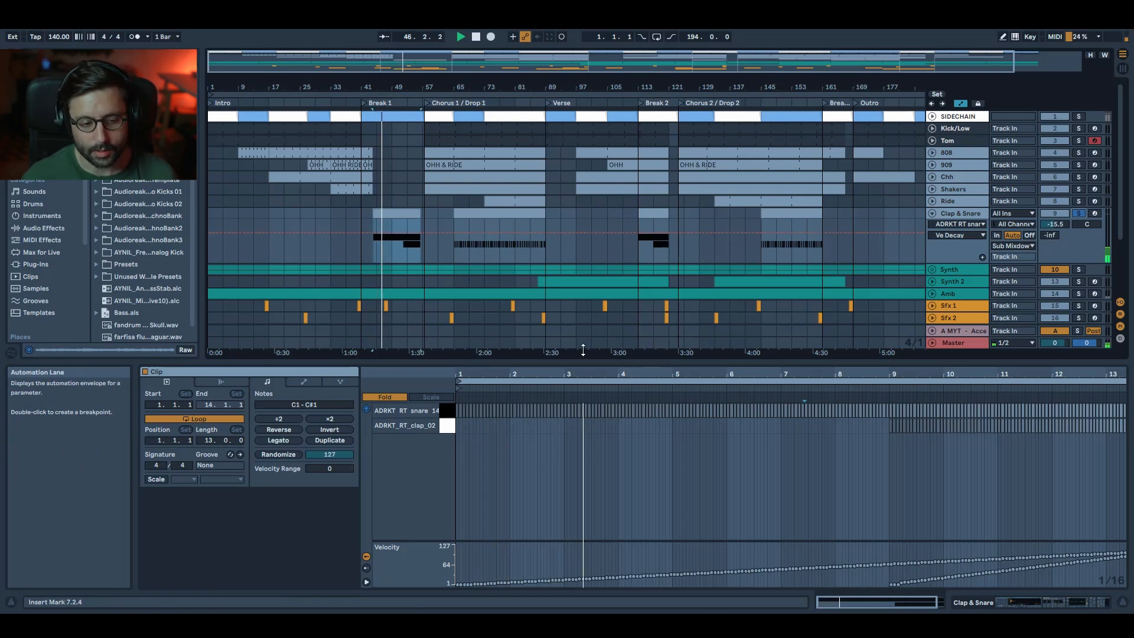
{"action": "left_click", "coordinate": [407, 254]}
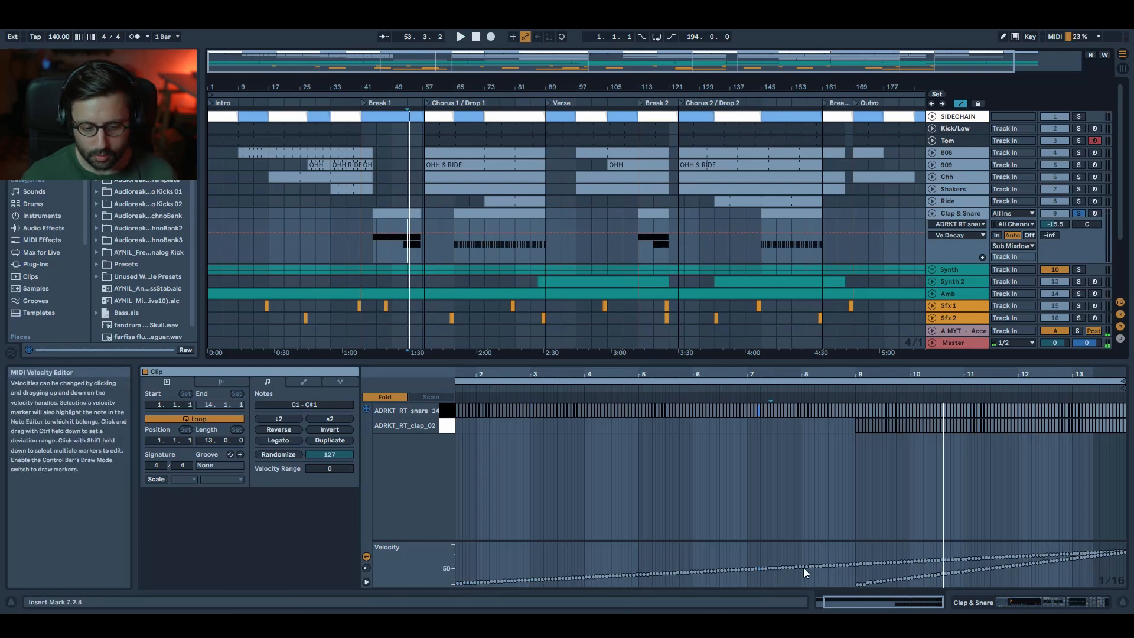
- Move through the Clap & Snare chain to its last device and bypass Drum Buss while playing the roll
{"action": "left_click", "coordinate": [966, 216]}
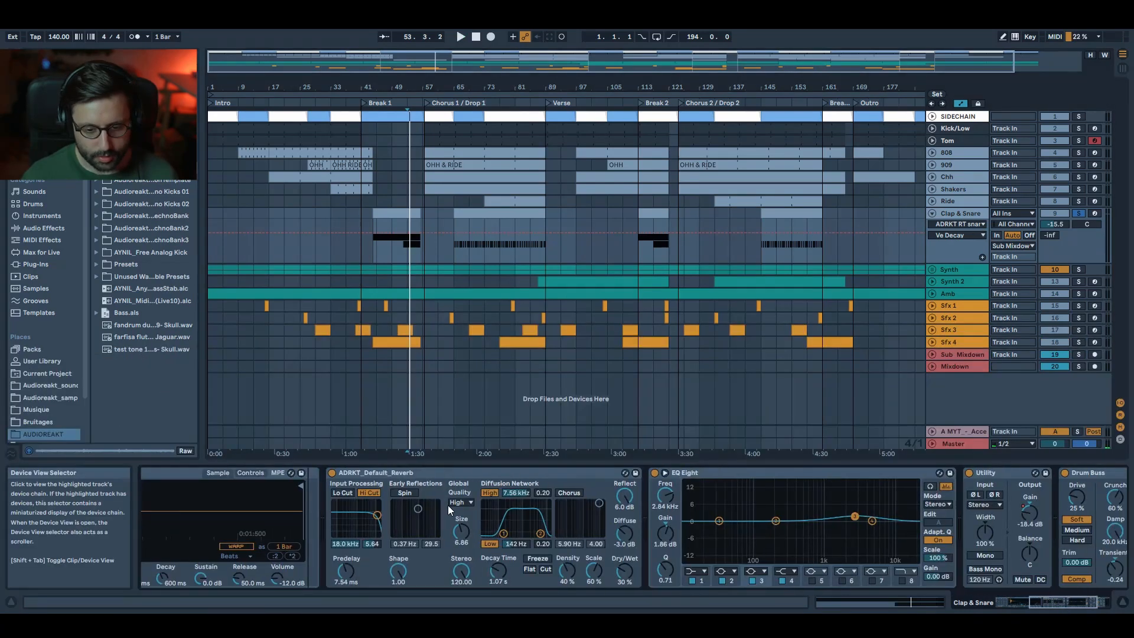
{"action": "left_click", "coordinate": [1069, 598]}
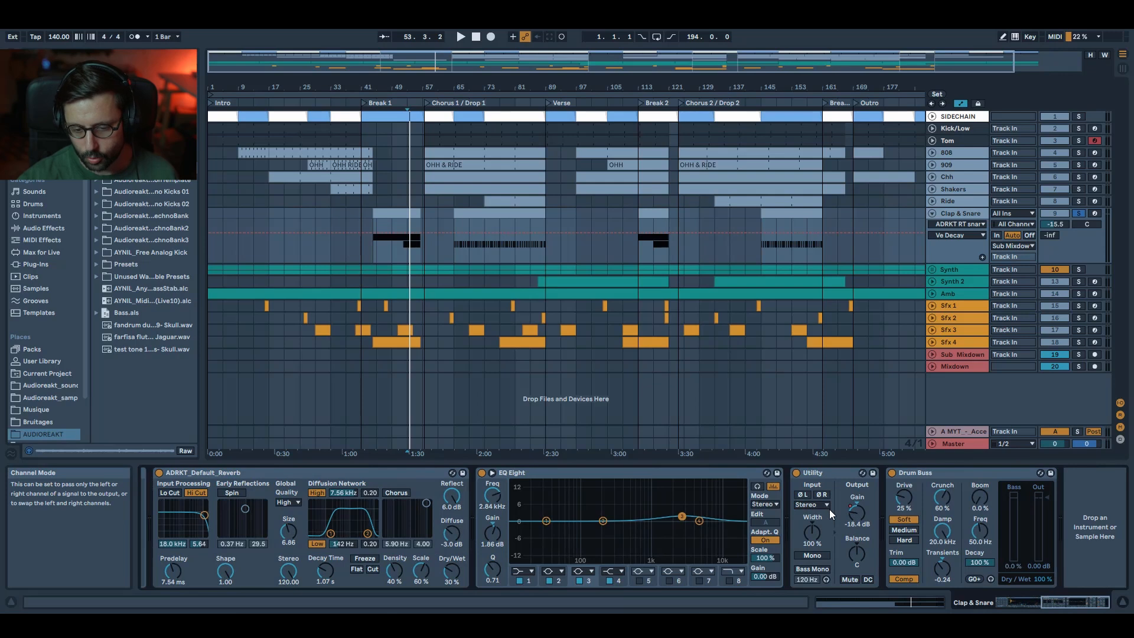
{"action": "key", "text": "space"}
{"action": "left_click", "coordinate": [894, 477]}
{"action": "key", "text": "space"}
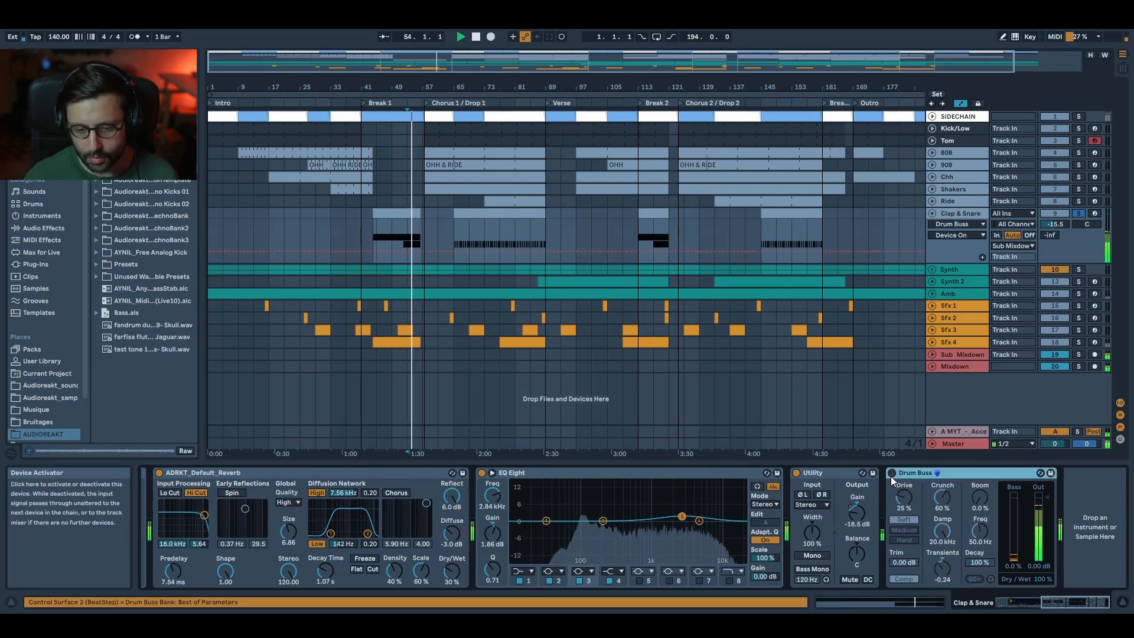
- Fold the Clap & Snare track, unfold the Synth group, solo the group, and select its first track's clip
{"action": "left_click", "coordinate": [933, 213]}
{"action": "left_click", "coordinate": [933, 227]}
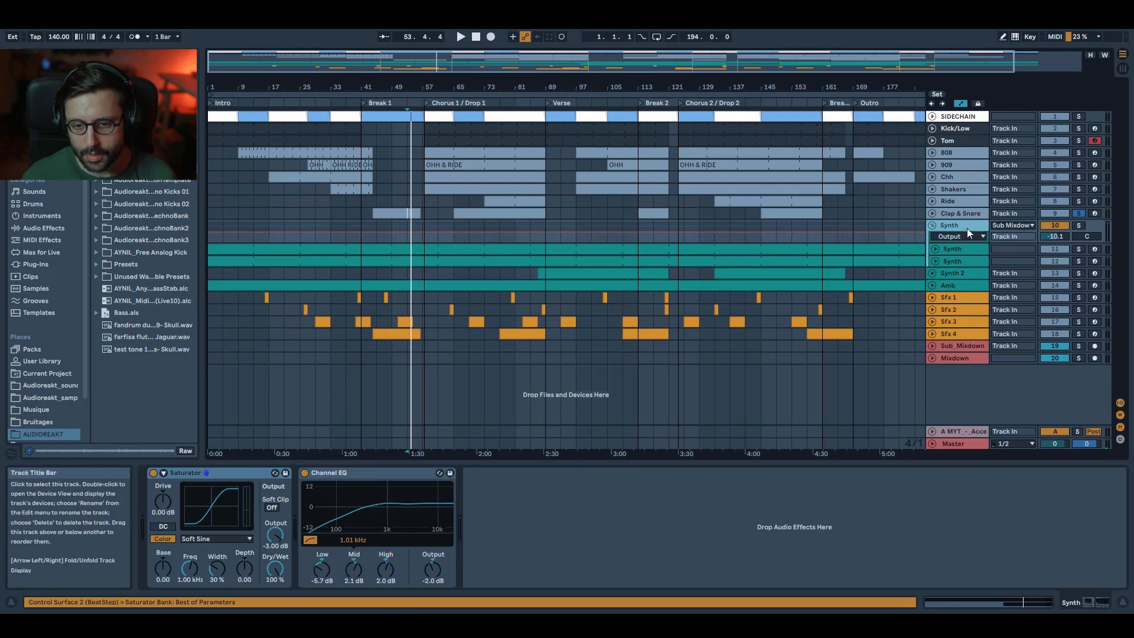
{"action": "left_click", "coordinate": [1079, 226]}
{"action": "left_click", "coordinate": [871, 249]}
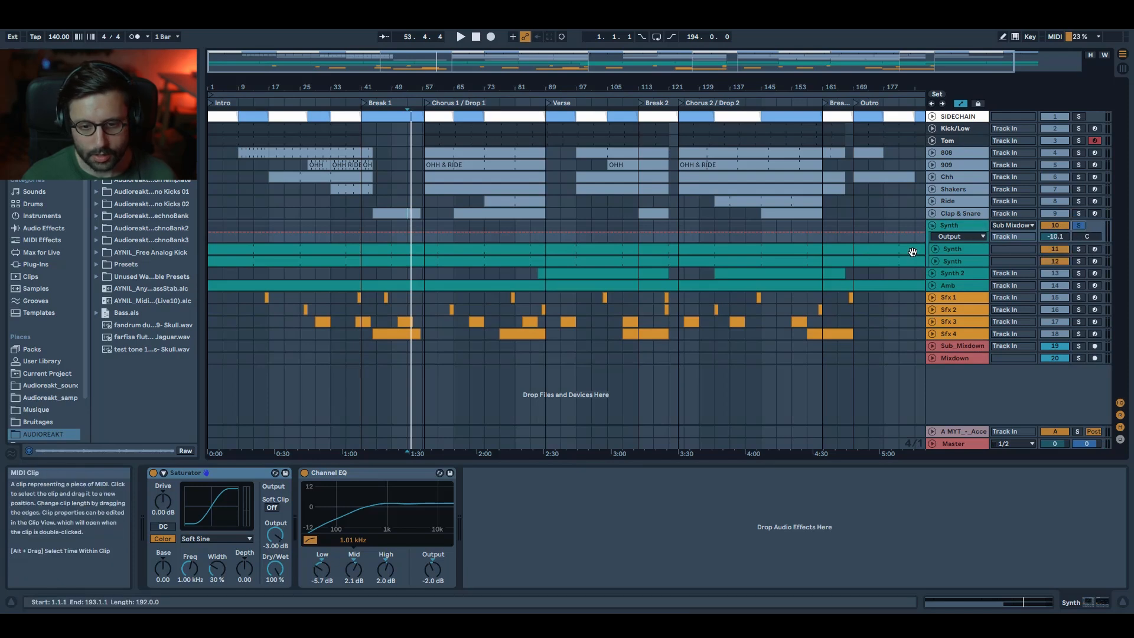
- Unfold the first Synth track in the group and play its automated clip from bar 1, then from bars 17 and 33
{"action": "left_click", "coordinate": [935, 249]}
{"action": "left_click", "coordinate": [427, 251]}
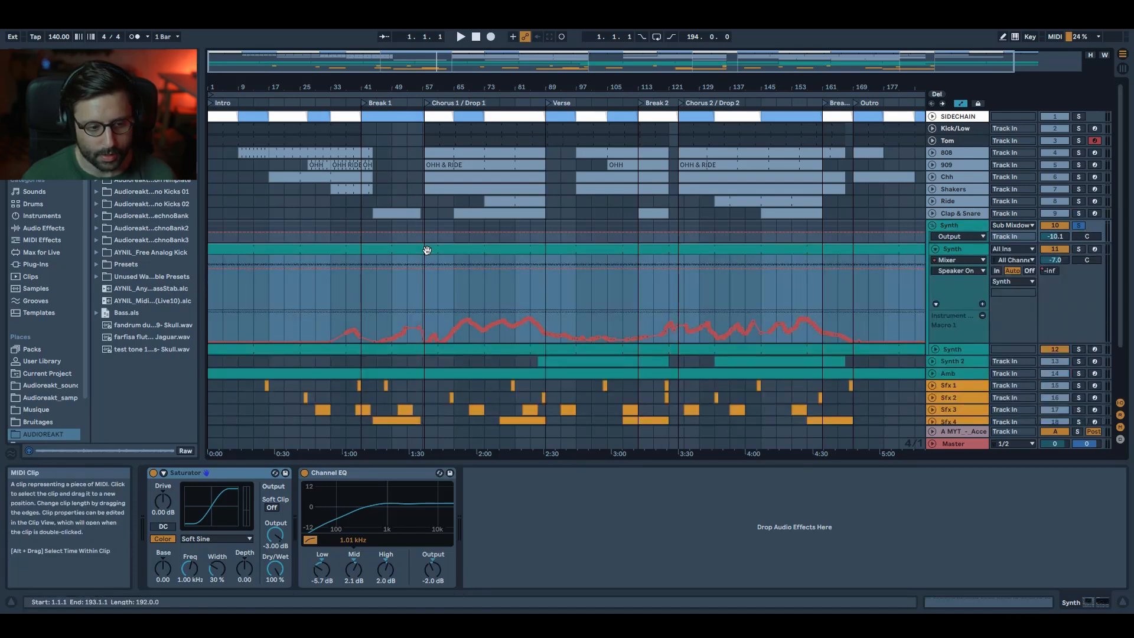
{"action": "key", "text": "space"}
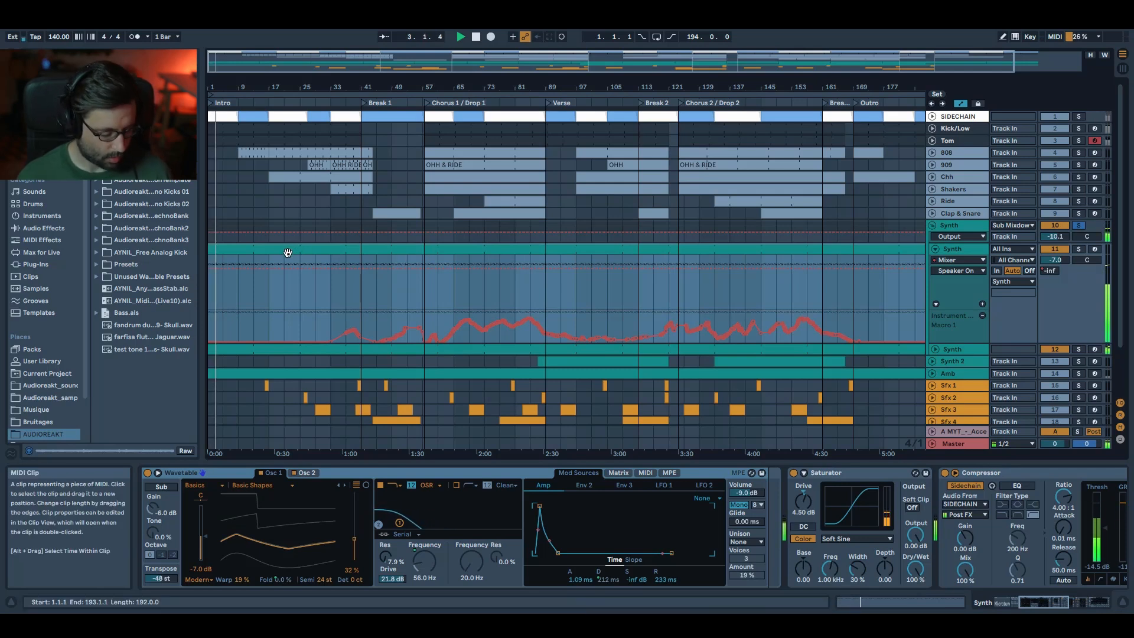
{"action": "left_click", "coordinate": [266, 298]}
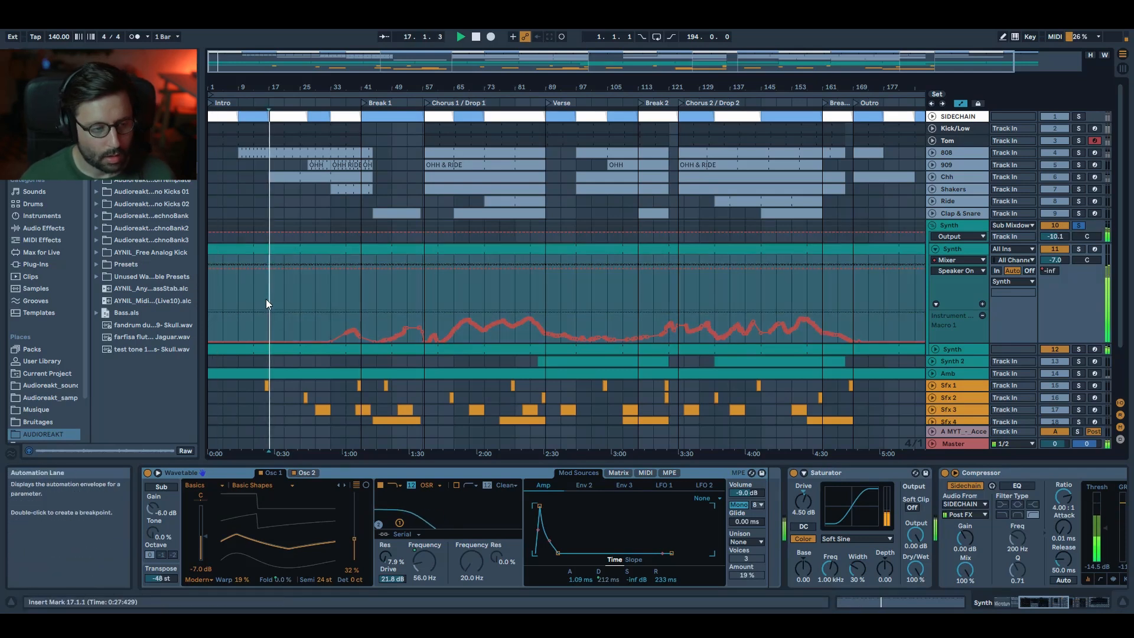
{"action": "left_click", "coordinate": [328, 291]}
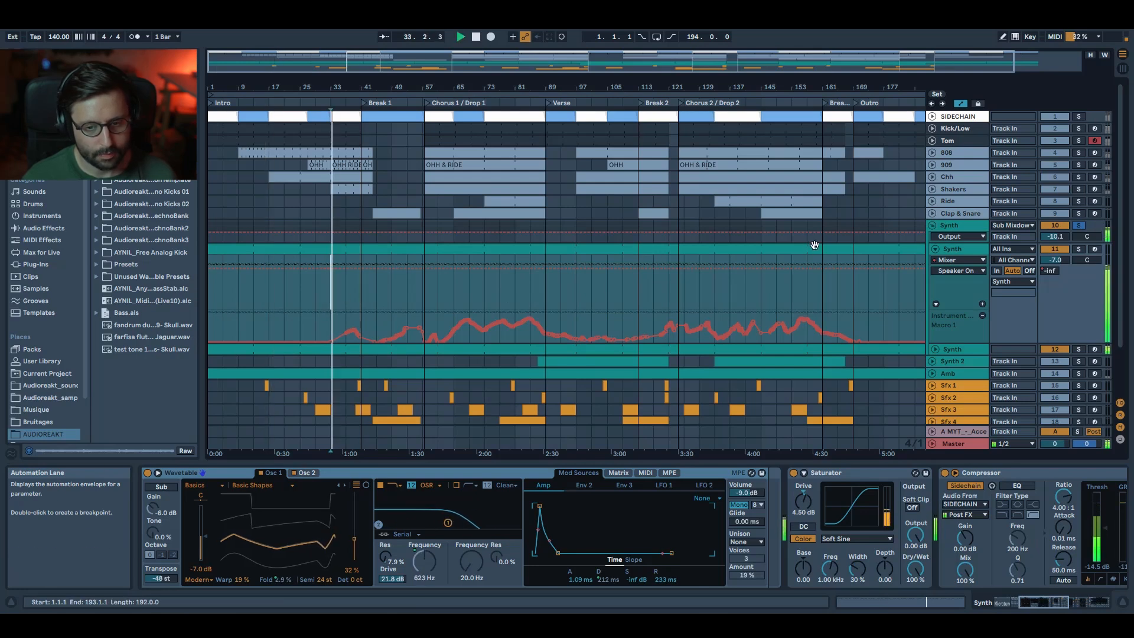
- Solo the first Synth track within the group, stop playback, and go to the start of its device chain to select Microtuner
{"action": "left_click", "coordinate": [1079, 249]}
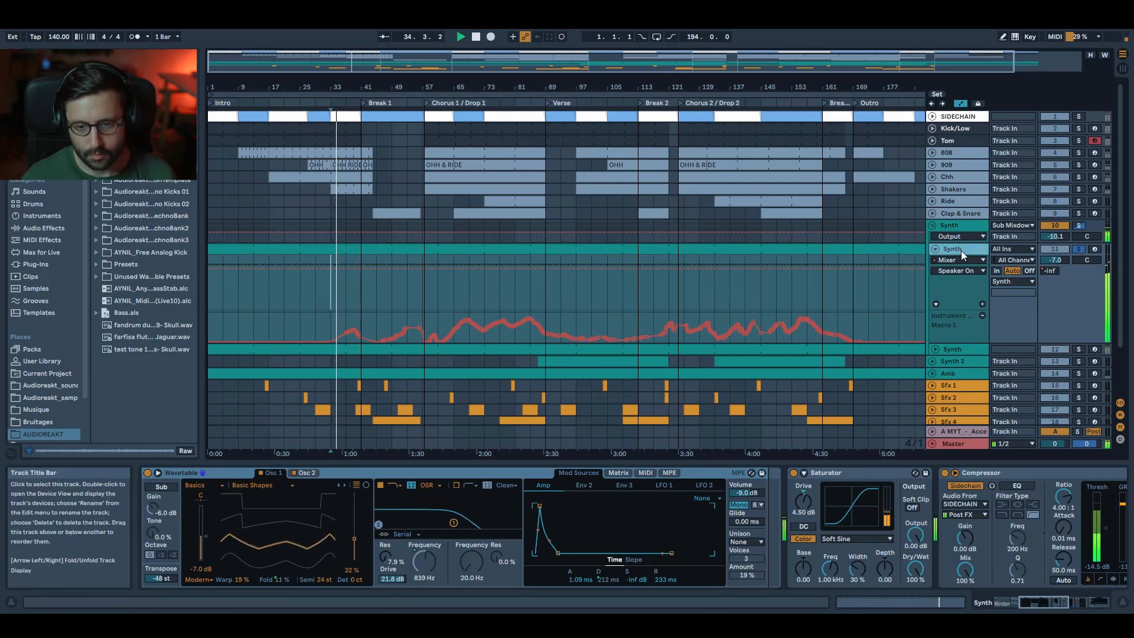
{"action": "key", "text": "space"}
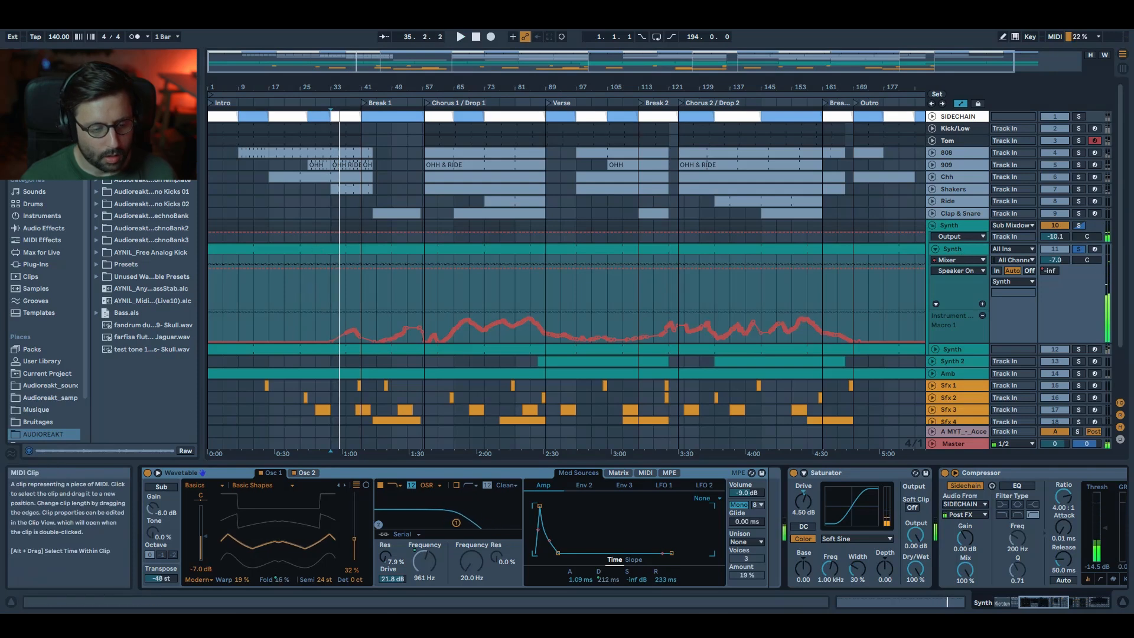
{"action": "left_click", "coordinate": [1043, 601]}
{"action": "left_click_drag", "start_coordinate": [1043, 602], "coordinate": [921, 603]}
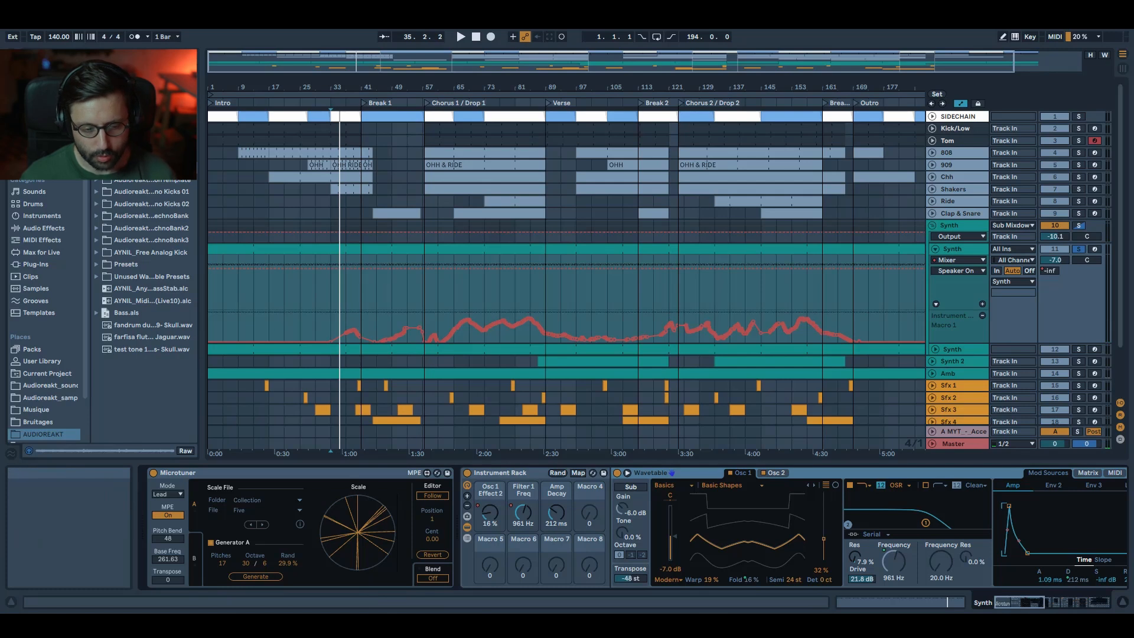
{"action": "left_click", "coordinate": [235, 471]}
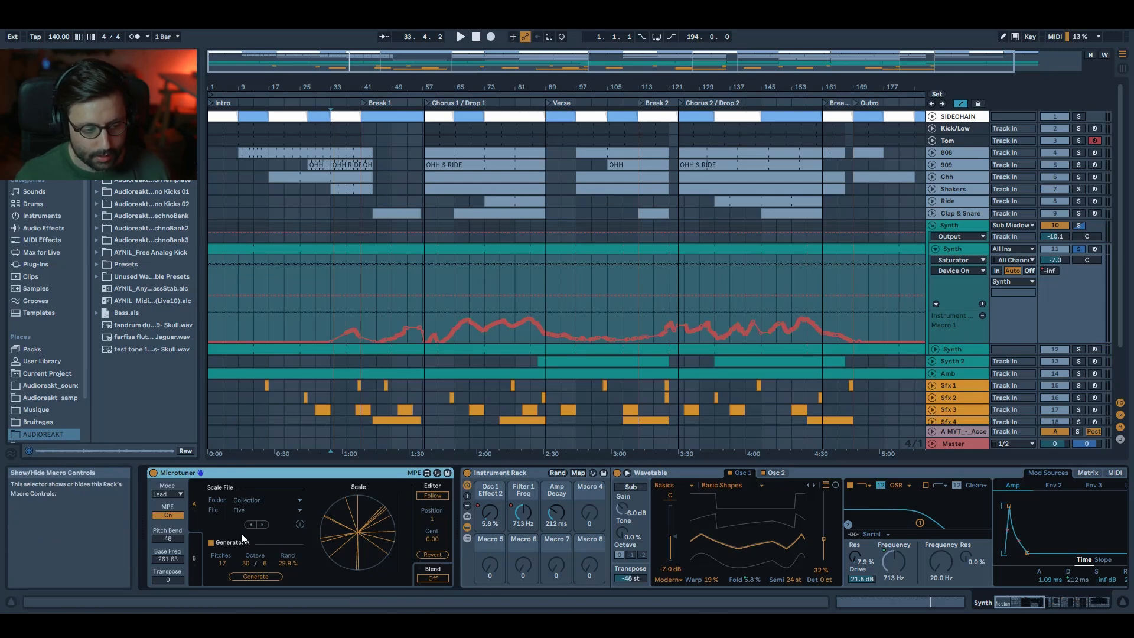
- Examine Wavetable's MIDI modulation matrix and MPE page on the first Synth track within the group
{"action": "left_click_drag", "start_coordinate": [1014, 601], "coordinate": [1025, 602]}
{"action": "left_click", "coordinate": [905, 472]}
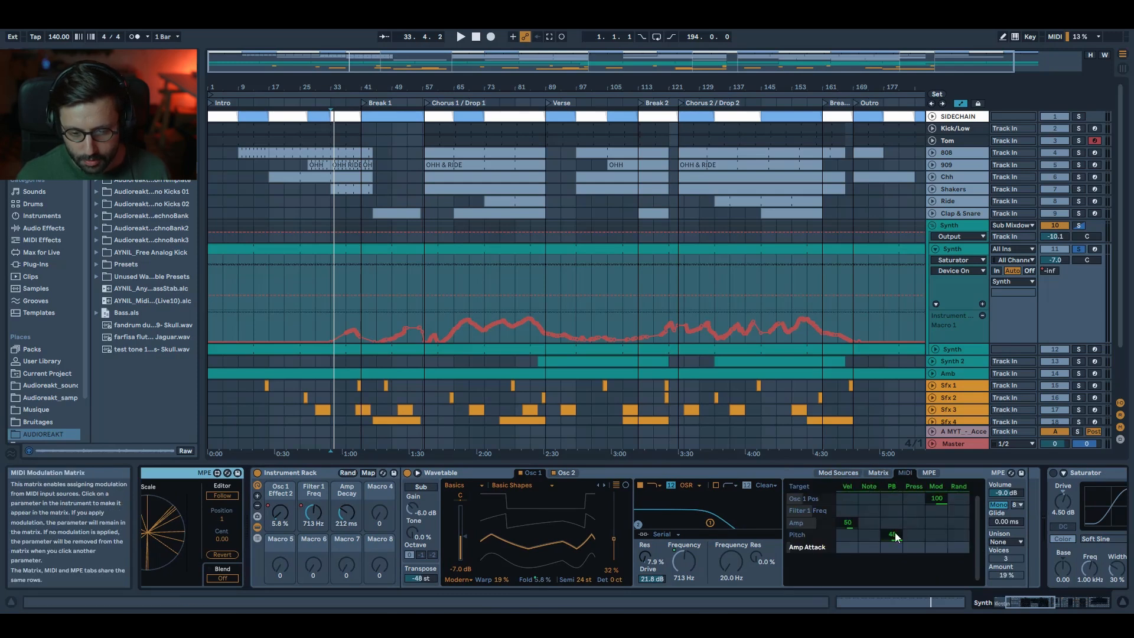
{"action": "left_click", "coordinate": [930, 473]}
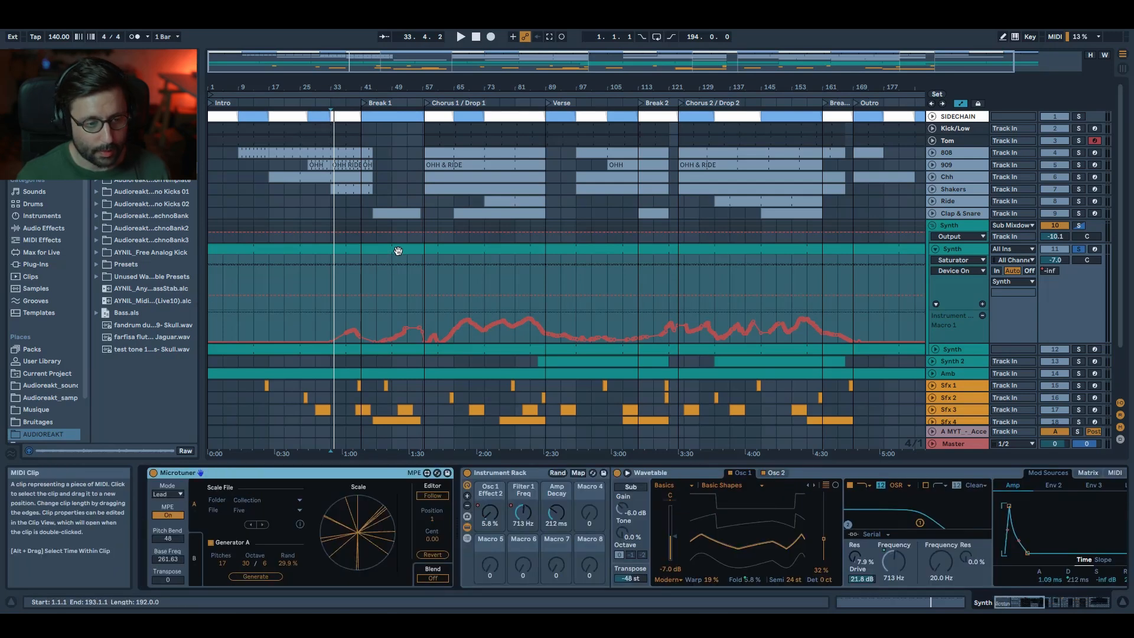
- Open the first Synth track's MIDI clip in an enlarged note editor and play its repeating pattern from bar 1
{"action": "double_click", "coordinate": [398, 251]}
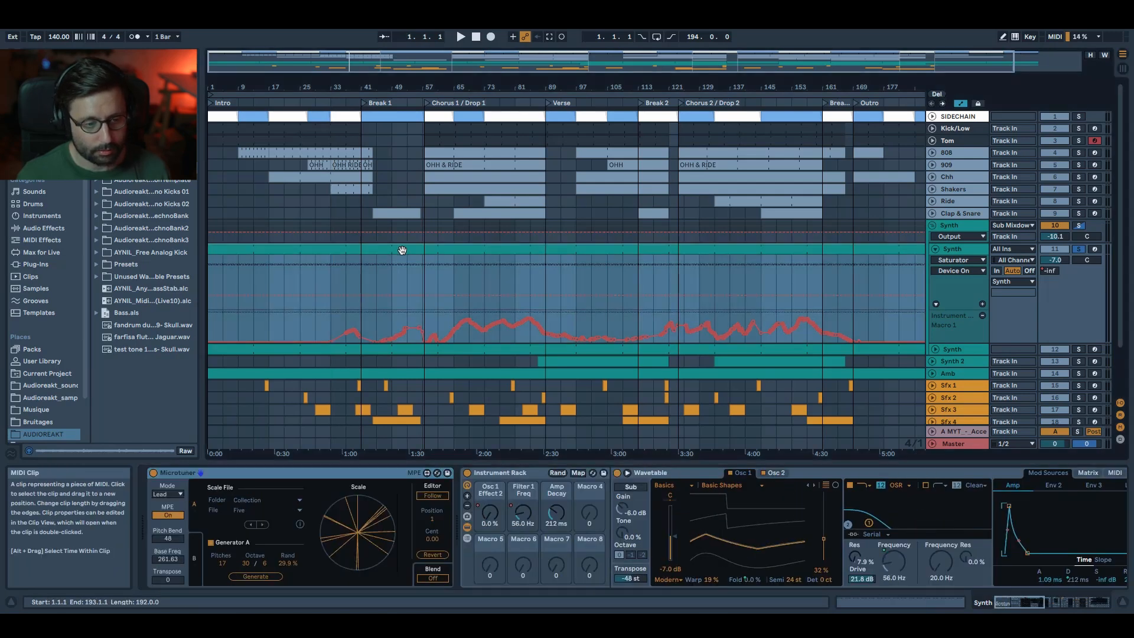
{"action": "left_click", "coordinate": [375, 397]}
{"action": "left_click_drag", "start_coordinate": [458, 374], "coordinate": [494, 411]}
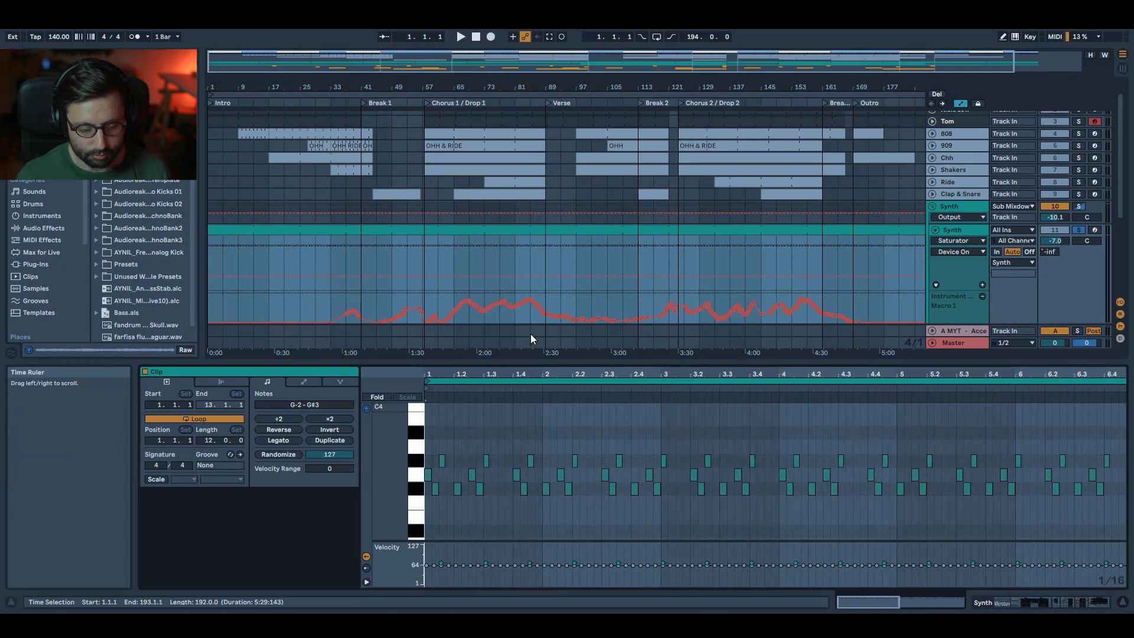
{"action": "key", "text": "space"}
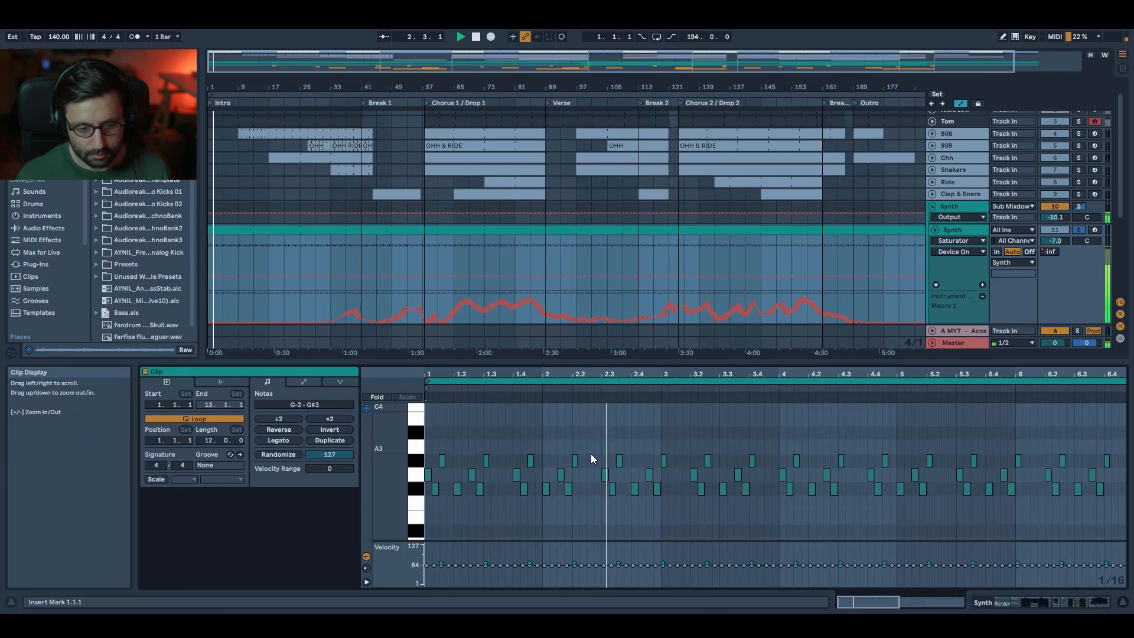
{"action": "left_click_drag", "start_coordinate": [450, 375], "coordinate": [473, 391]}
{"action": "key", "text": "space"}
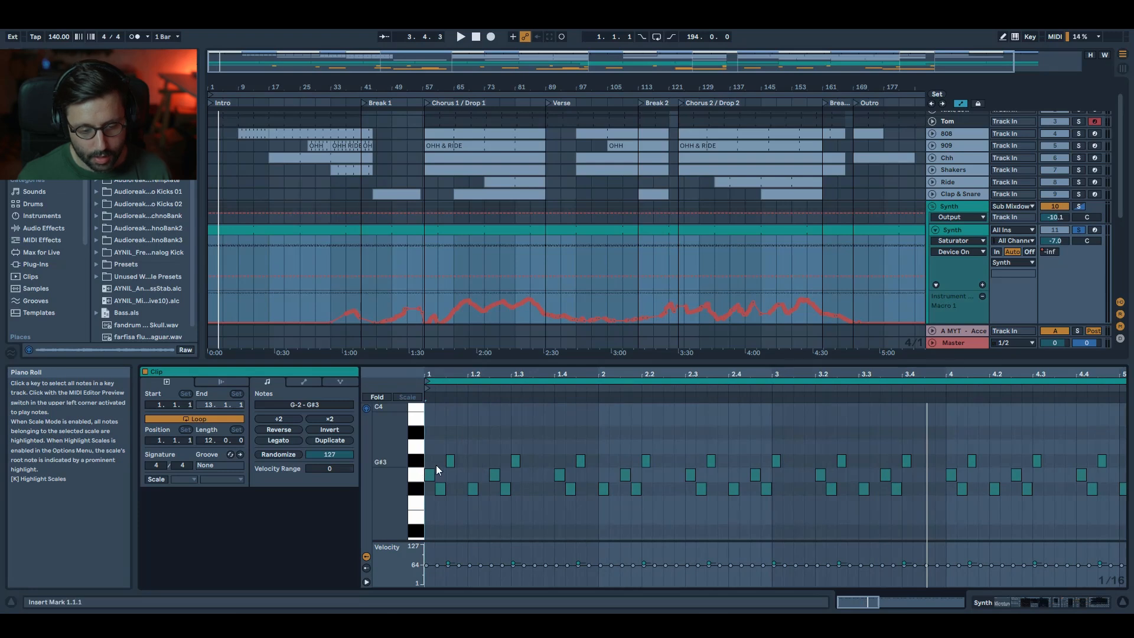
{"action": "left_click", "coordinate": [436, 475]}
{"action": "key", "text": "space"}
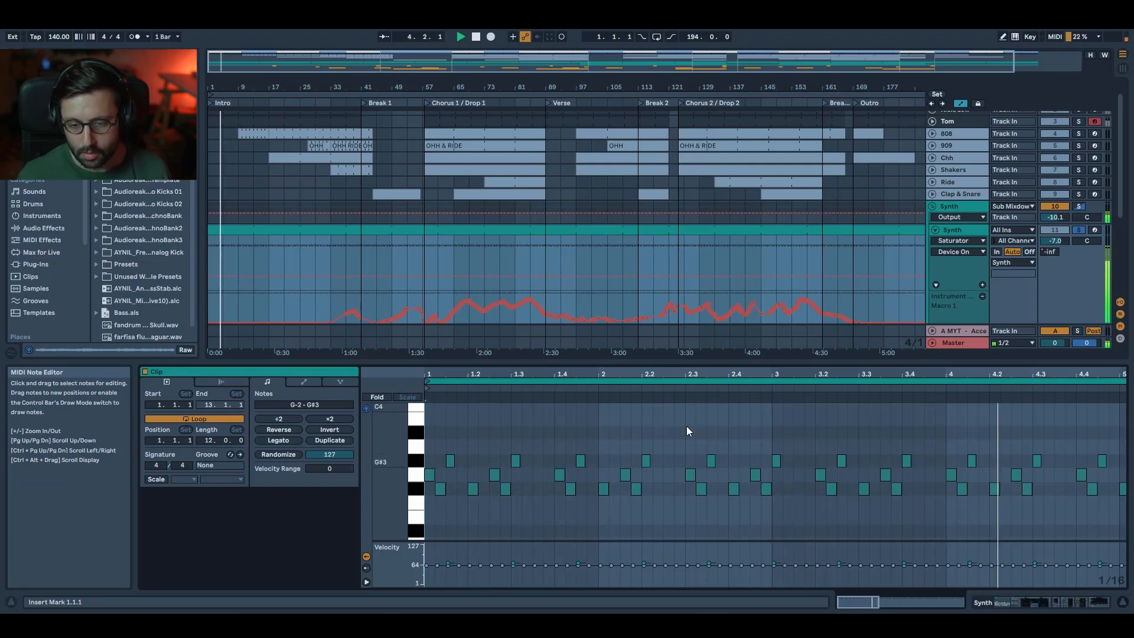
{"action": "left_click", "coordinate": [986, 275]}
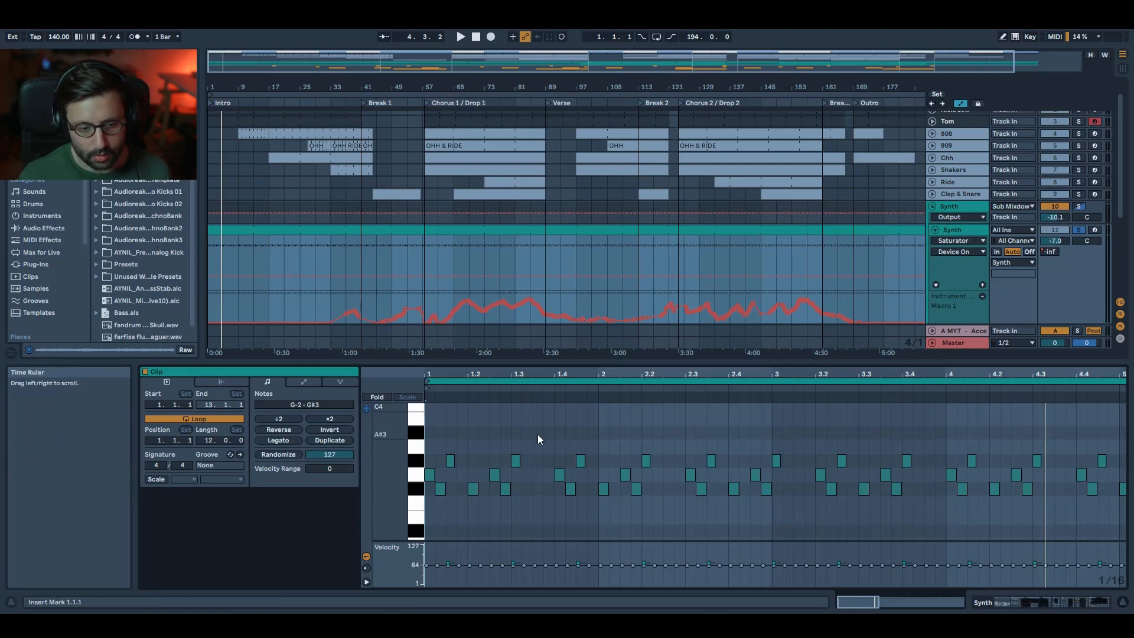
- Shorten the synth clip's loop to a length of 0.3.0, ending at 1.4.1, and undo the change
{"action": "left_click_drag", "start_coordinate": [1120, 381], "coordinate": [552, 387]}
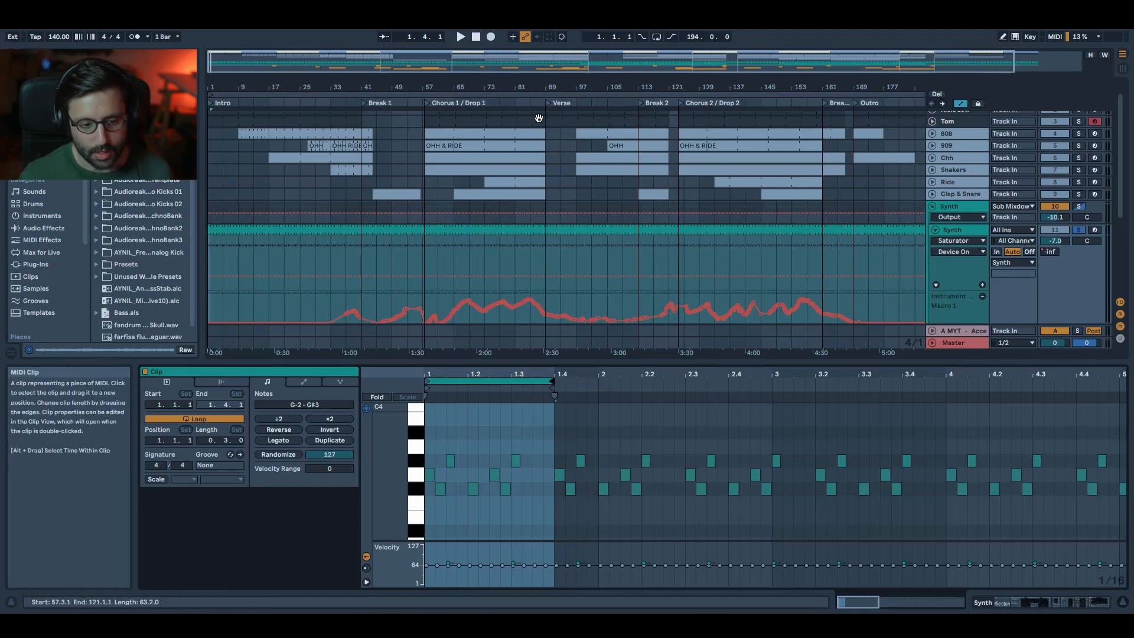
{"action": "key", "text": "ctrl+z"}
{"action": "scroll", "coordinate": [636, 229], "scroll_direction": "up", "scroll_amount": 1}
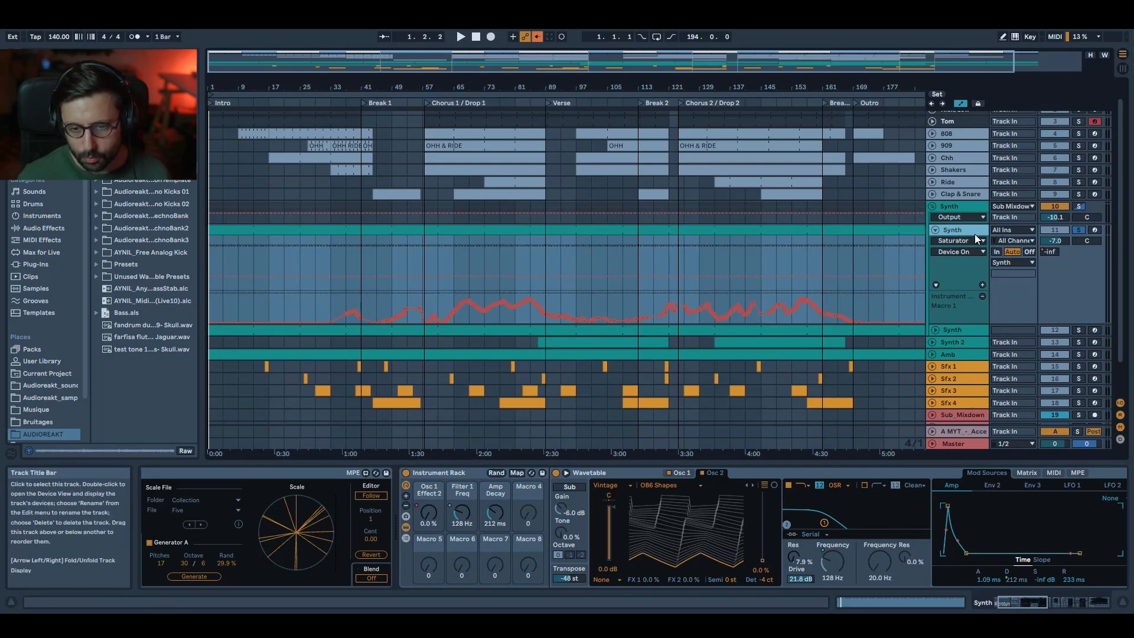
- Reselect the first Synth track and play it with Wavetable's oscillator 1 off and oscillator 2's settings displayed
{"action": "left_click", "coordinate": [967, 330]}
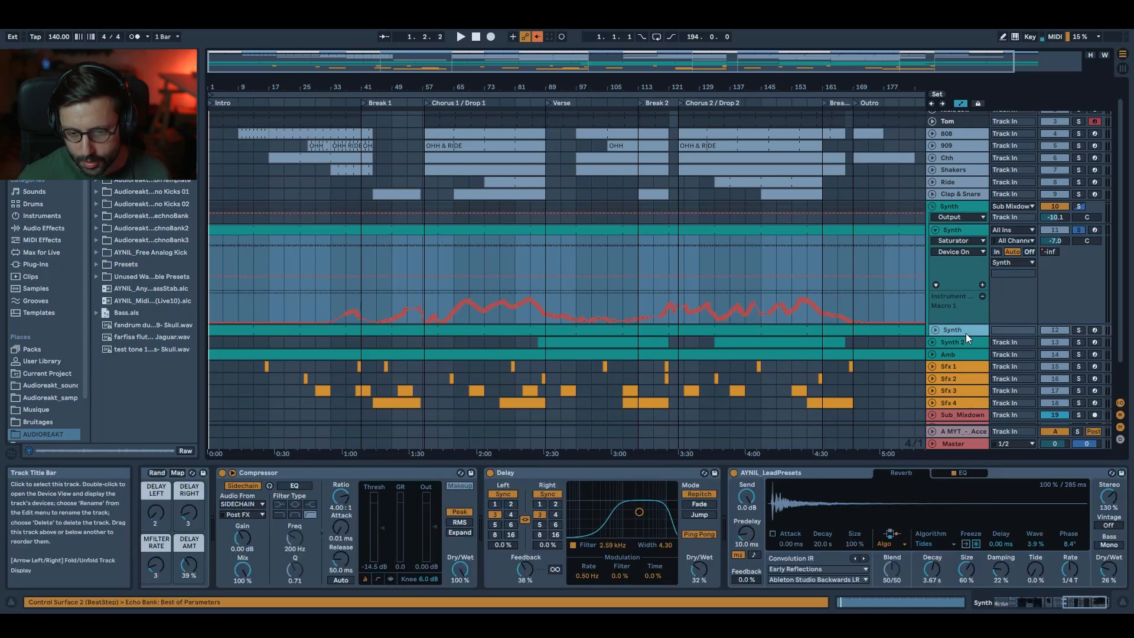
{"action": "left_click", "coordinate": [961, 229]}
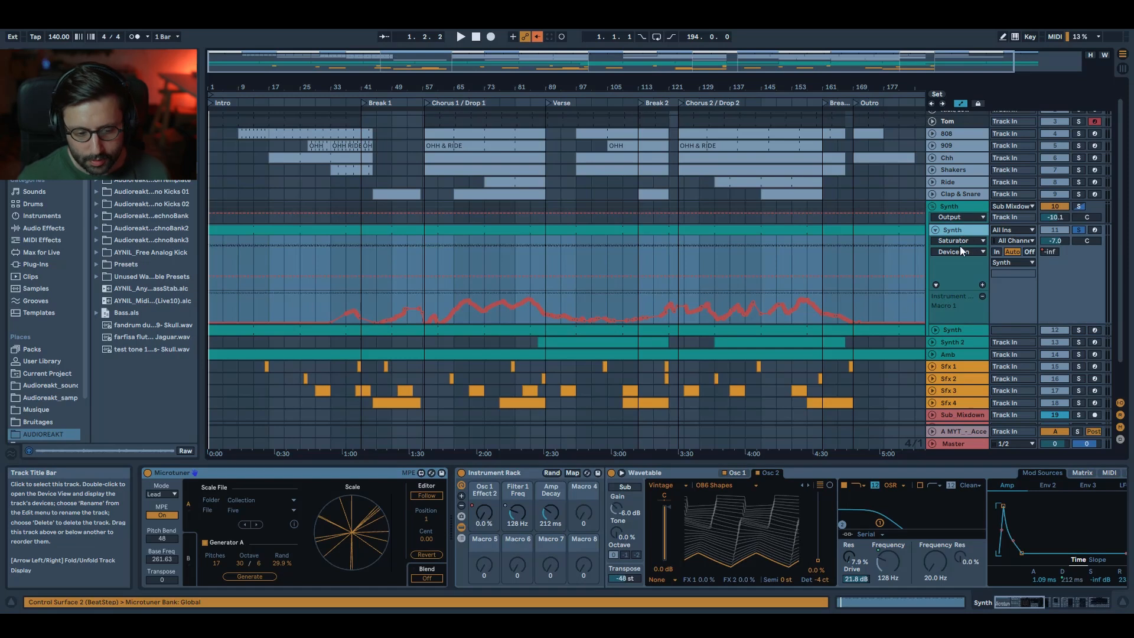
{"action": "key", "text": "space"}
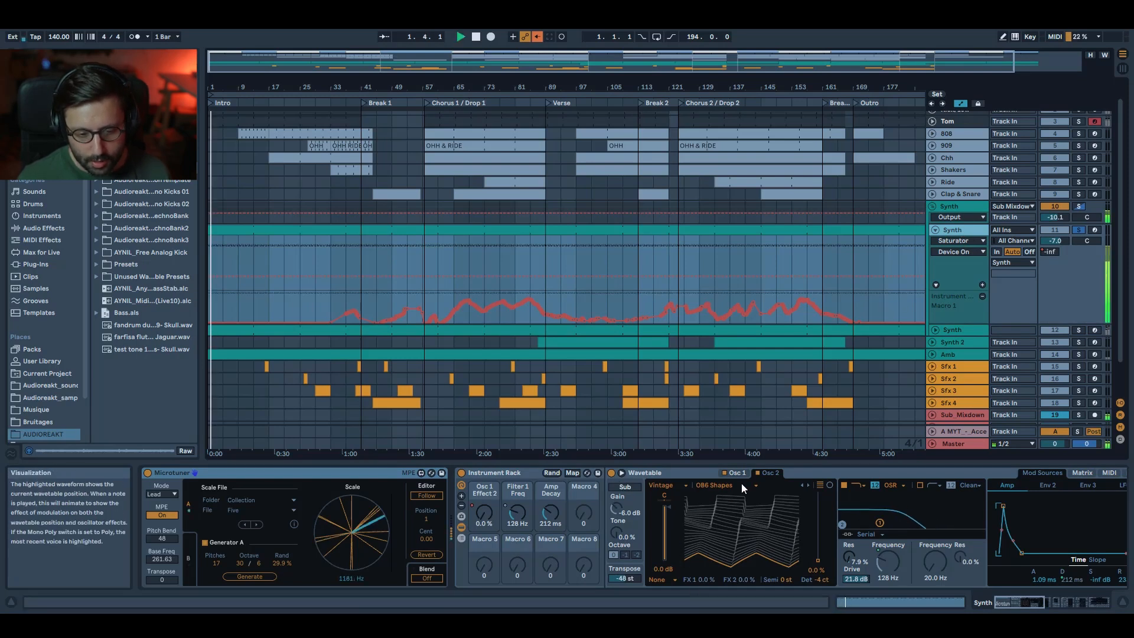
{"action": "left_click", "coordinate": [724, 474]}
{"action": "left_click", "coordinate": [765, 473]}
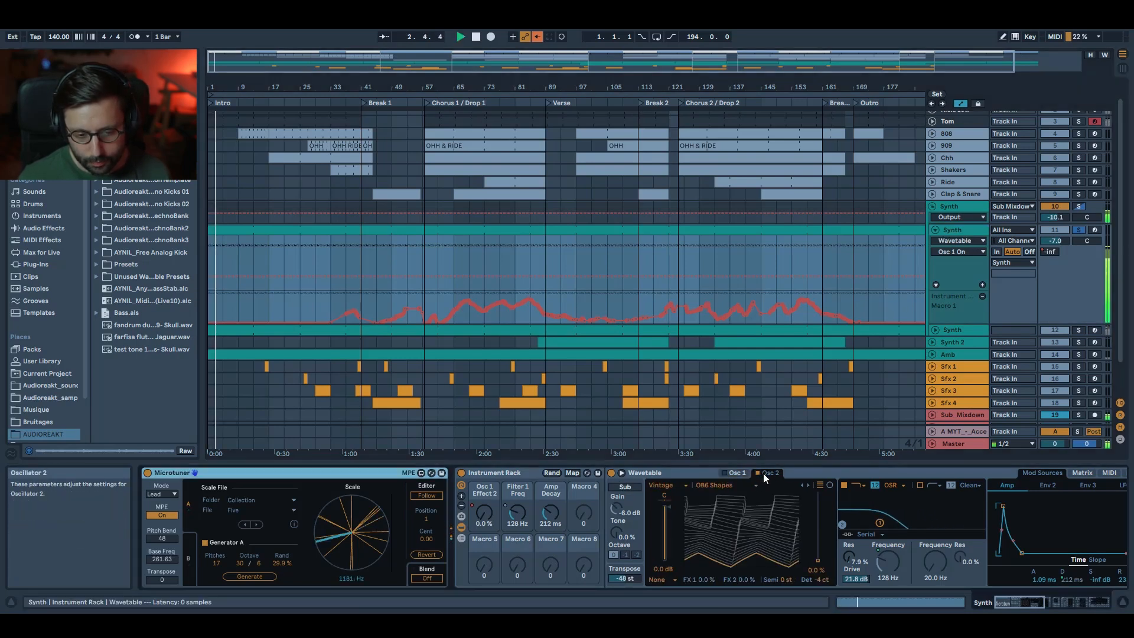
- Lower Wavetable's filter drive to 0.00 dB during playback, and undo the change
{"action": "left_click", "coordinate": [1031, 600]}
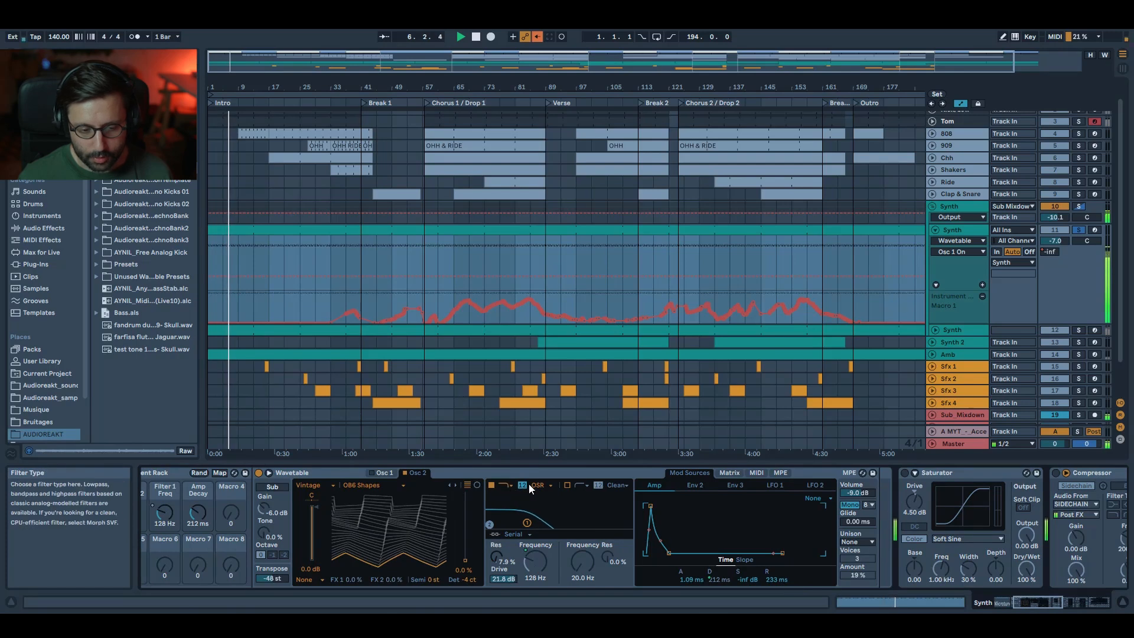
{"action": "left_click_drag", "start_coordinate": [504, 580], "coordinate": [504, 631]}
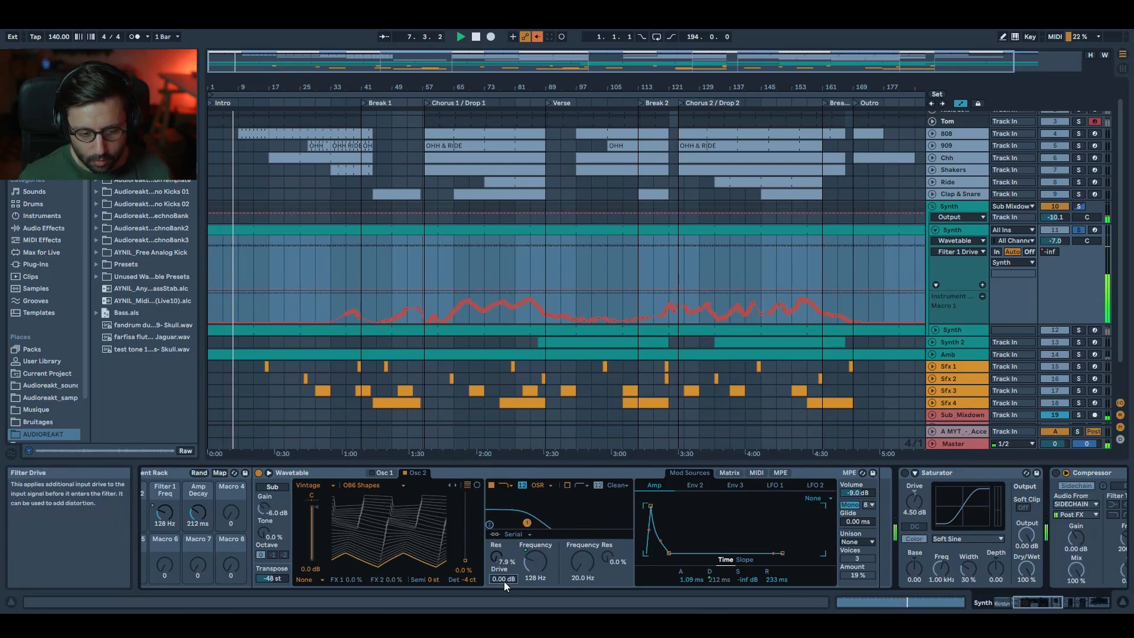
{"action": "key", "text": "ctrl+z"}
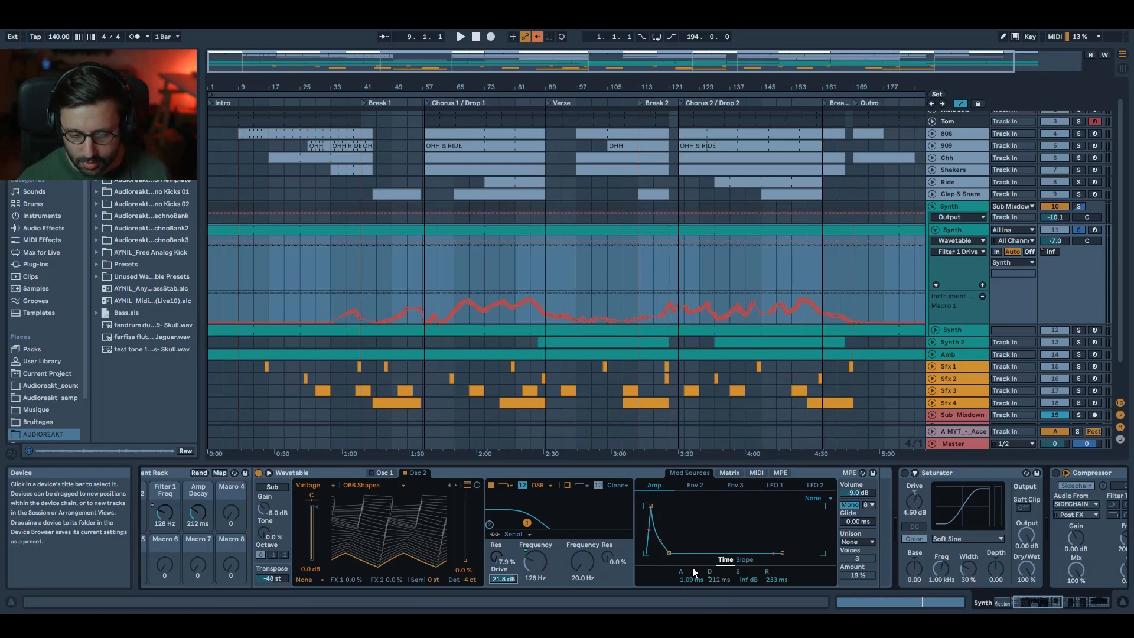
- Play the synth with Wavetable's amp envelope attack lowered to 0.00 ms, and undo the attack change
{"action": "key", "text": "space"}
{"action": "left_click_drag", "start_coordinate": [692, 579], "coordinate": [692, 601]}
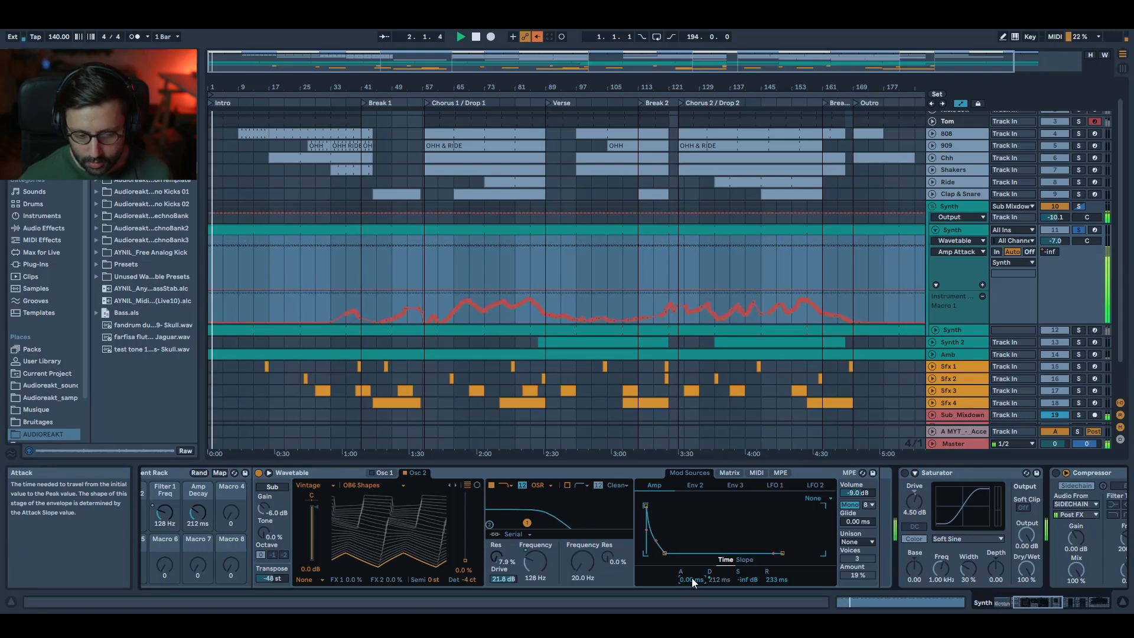
{"action": "key", "text": "ctrl+z"}
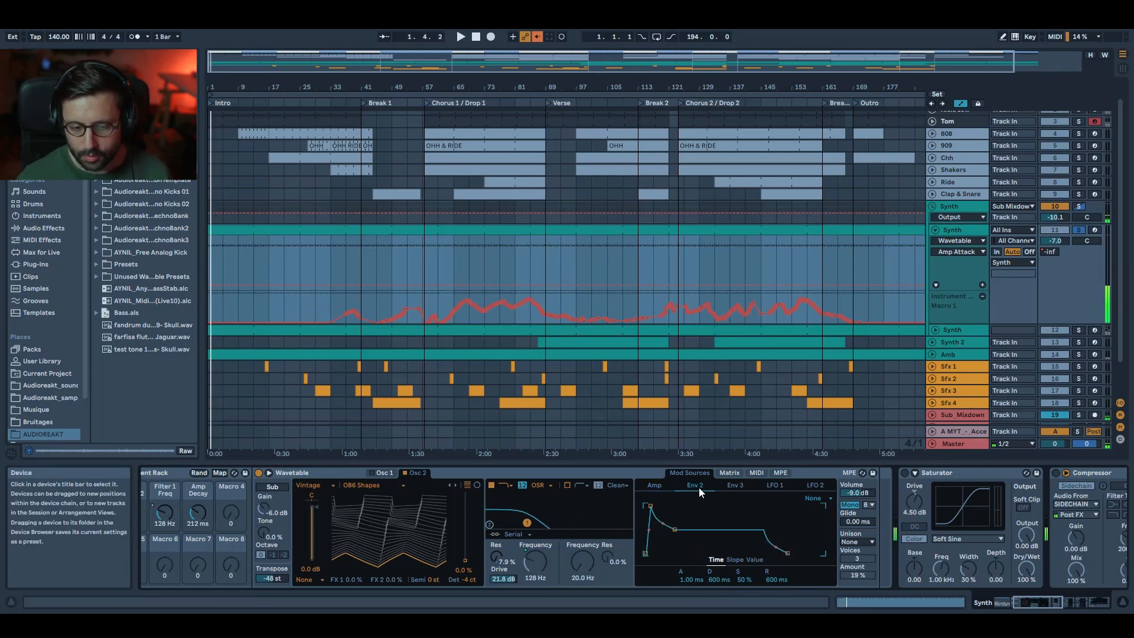
- Check Wavetable's modulation matrix, return to the modulation sources, and turn oscillator 1 back on
{"action": "left_click", "coordinate": [731, 475]}
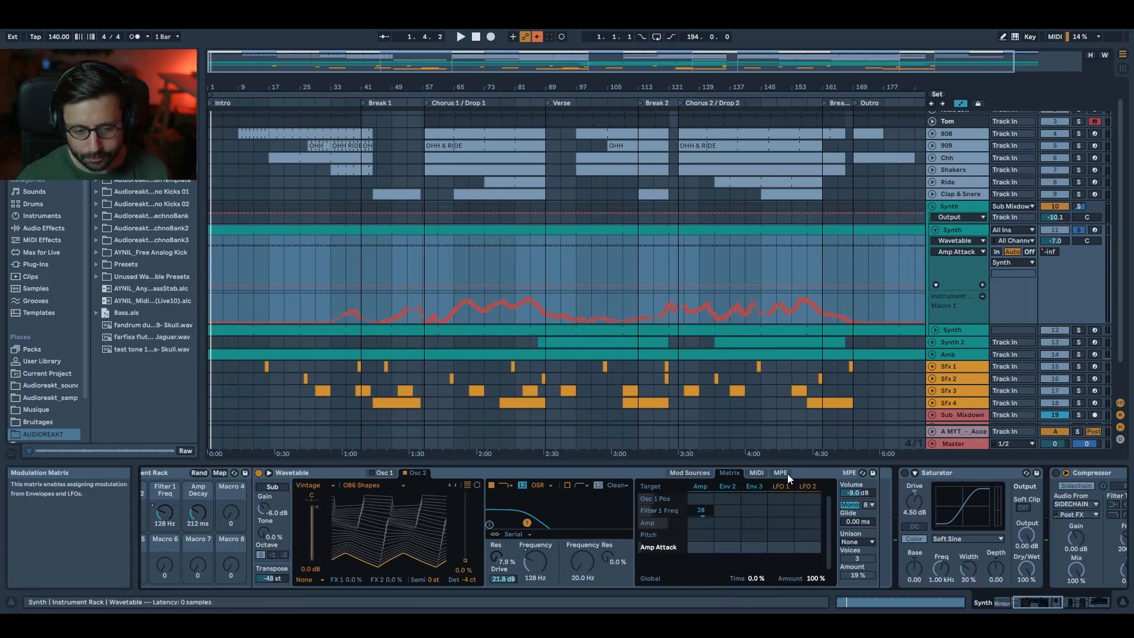
{"action": "left_click", "coordinate": [688, 474]}
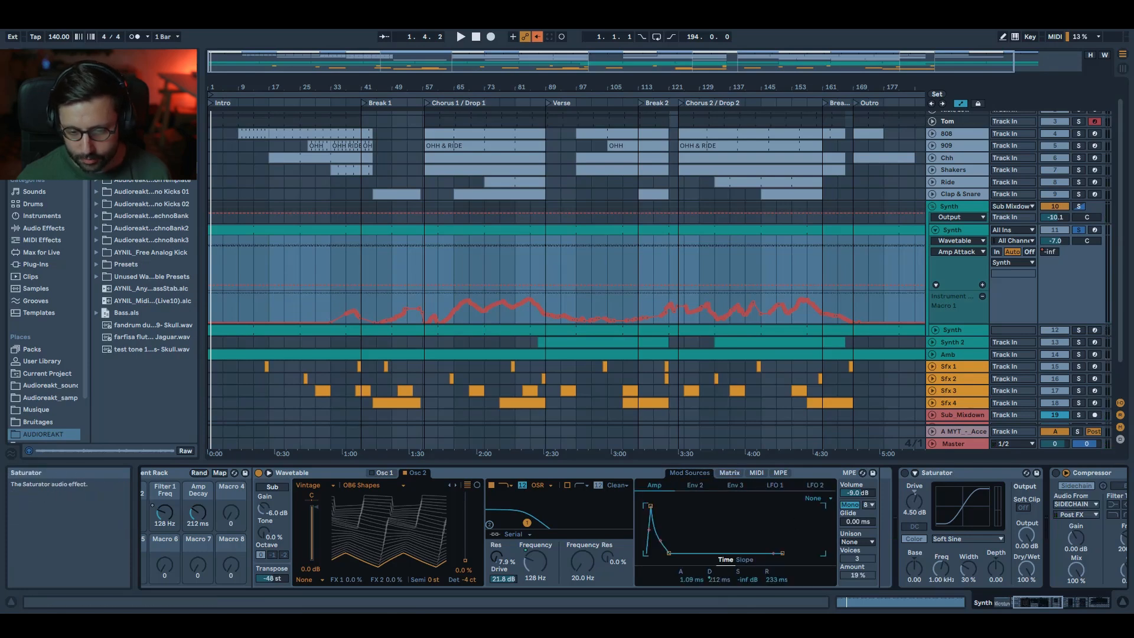
{"action": "left_click", "coordinate": [389, 473]}
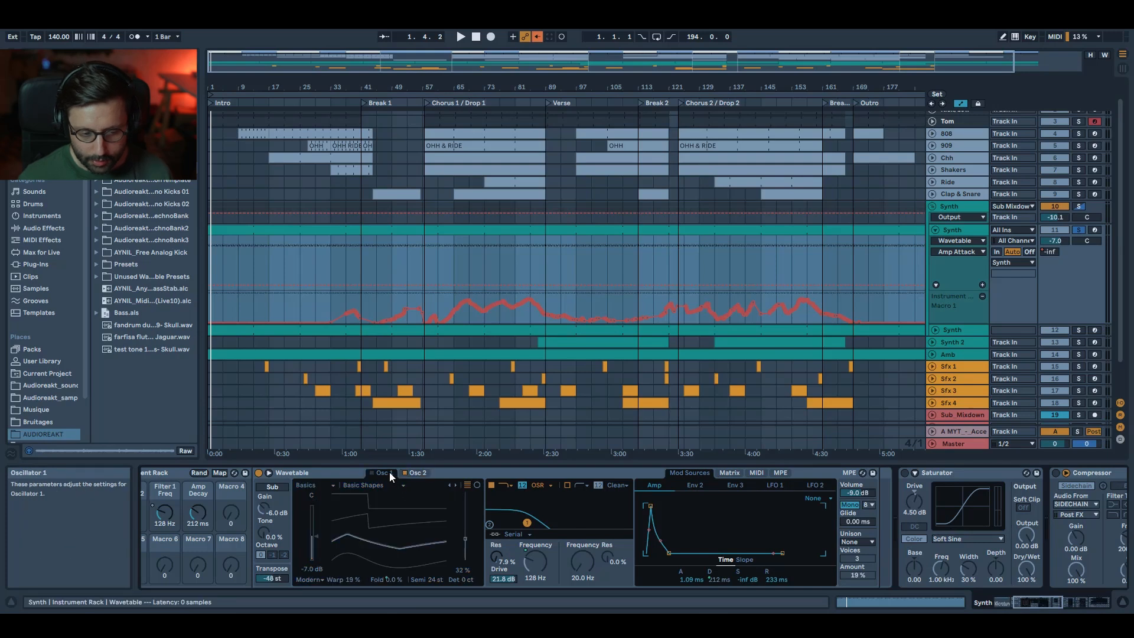
{"action": "left_click", "coordinate": [373, 473]}
- Play the synth from bar 1 while switching oscillator 2 and oscillator 1 off and back on in turn
{"action": "key", "text": "space"}
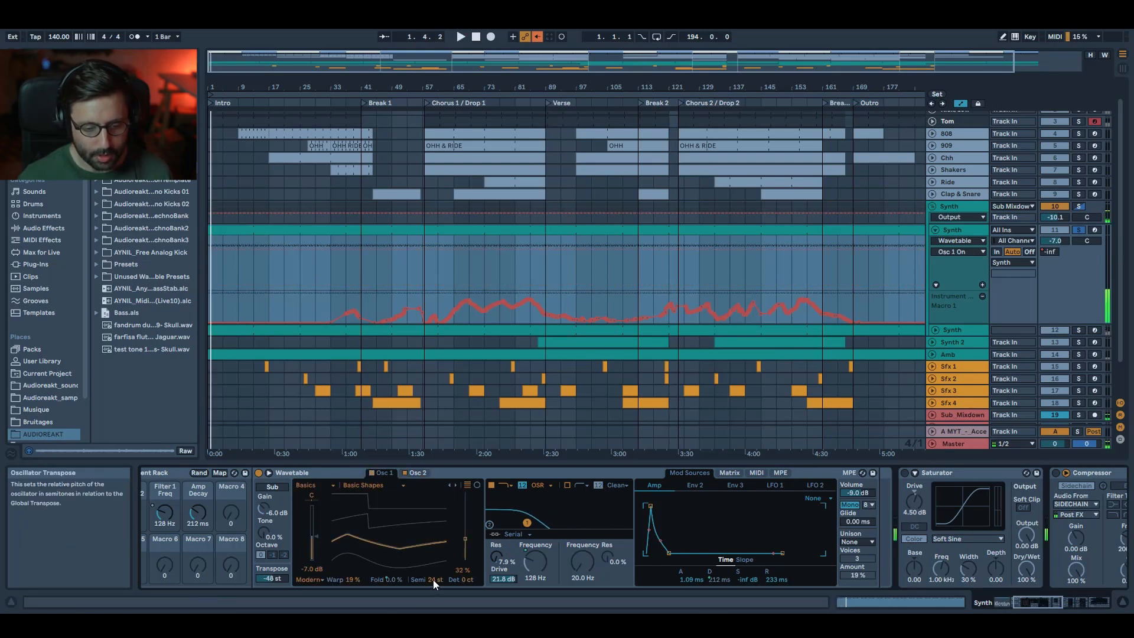
{"action": "left_click", "coordinate": [406, 473]}
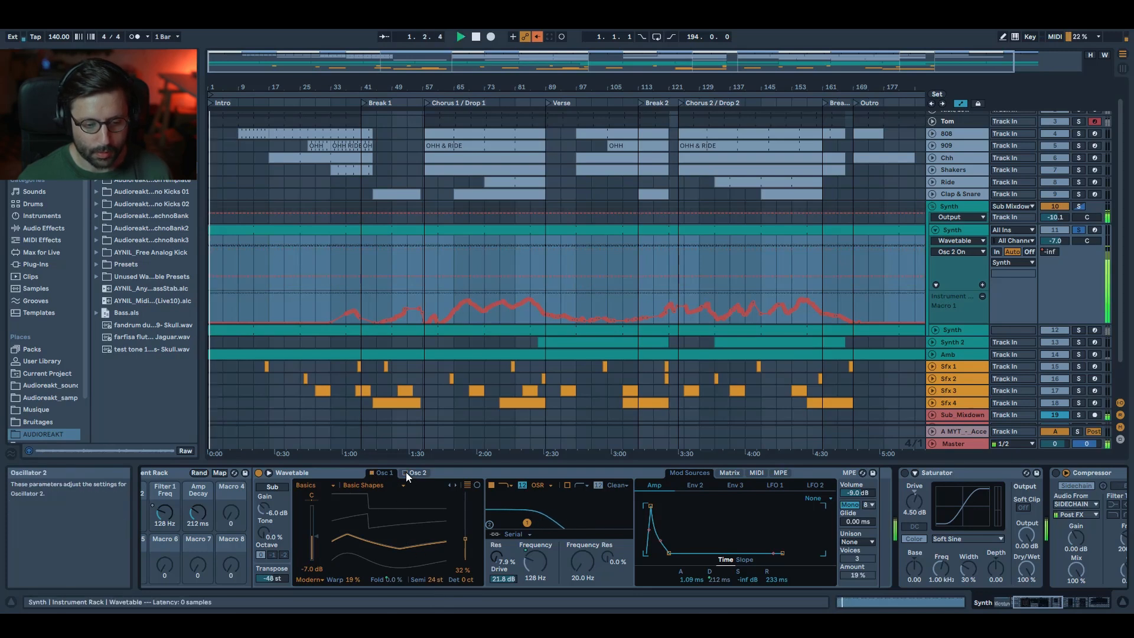
{"action": "left_click", "coordinate": [406, 472]}
{"action": "left_click", "coordinate": [371, 473]}
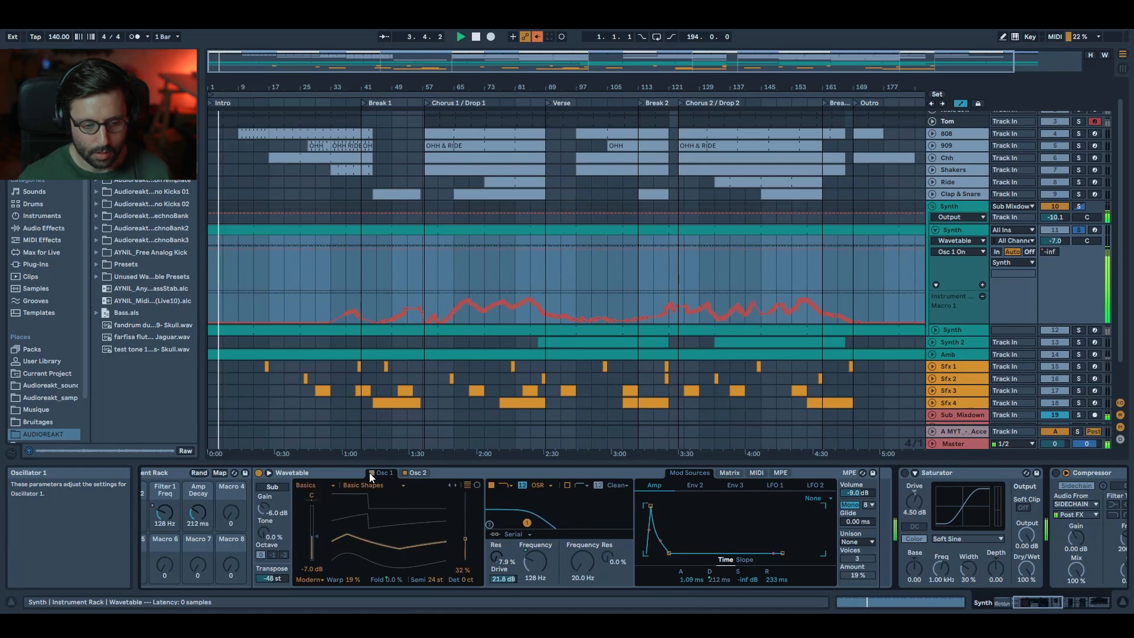
{"action": "left_click", "coordinate": [370, 473]}
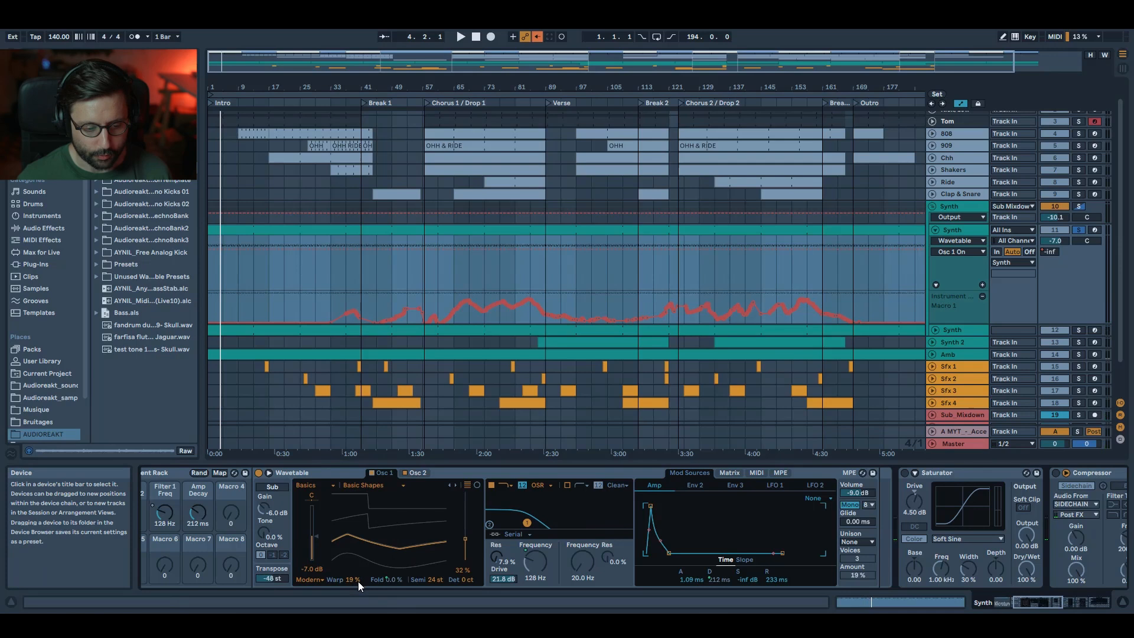
- Enable the sidechained Compressor after the Saturator, play the synth, and enable the Delay
{"action": "left_click_drag", "start_coordinate": [1027, 598], "coordinate": [1014, 601]}
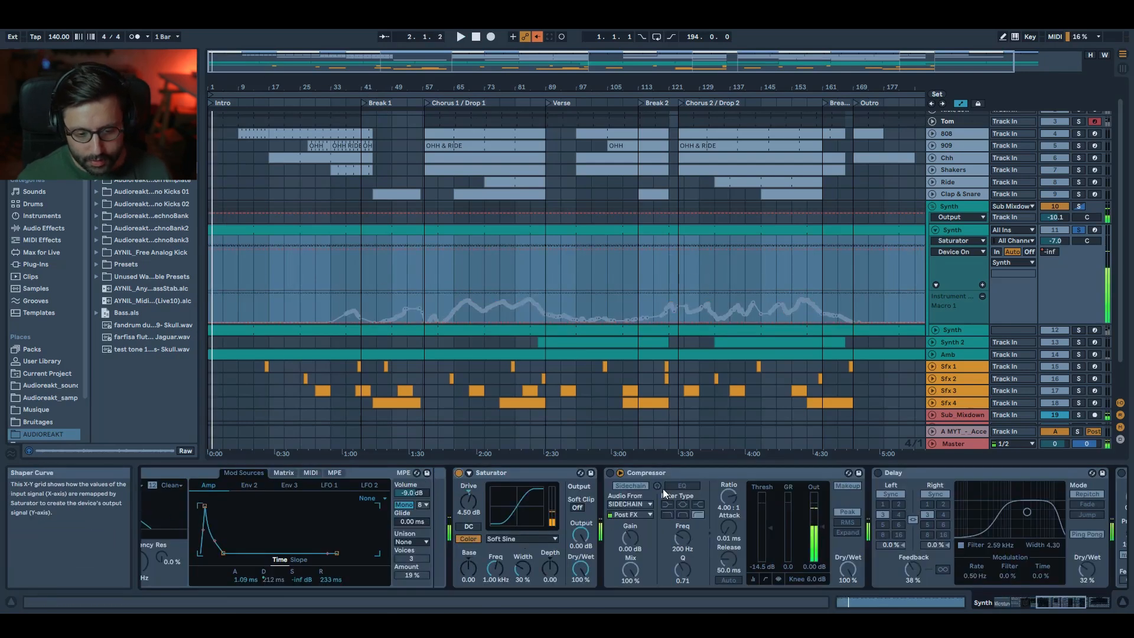
{"action": "left_click", "coordinate": [611, 474]}
{"action": "key", "text": "space"}
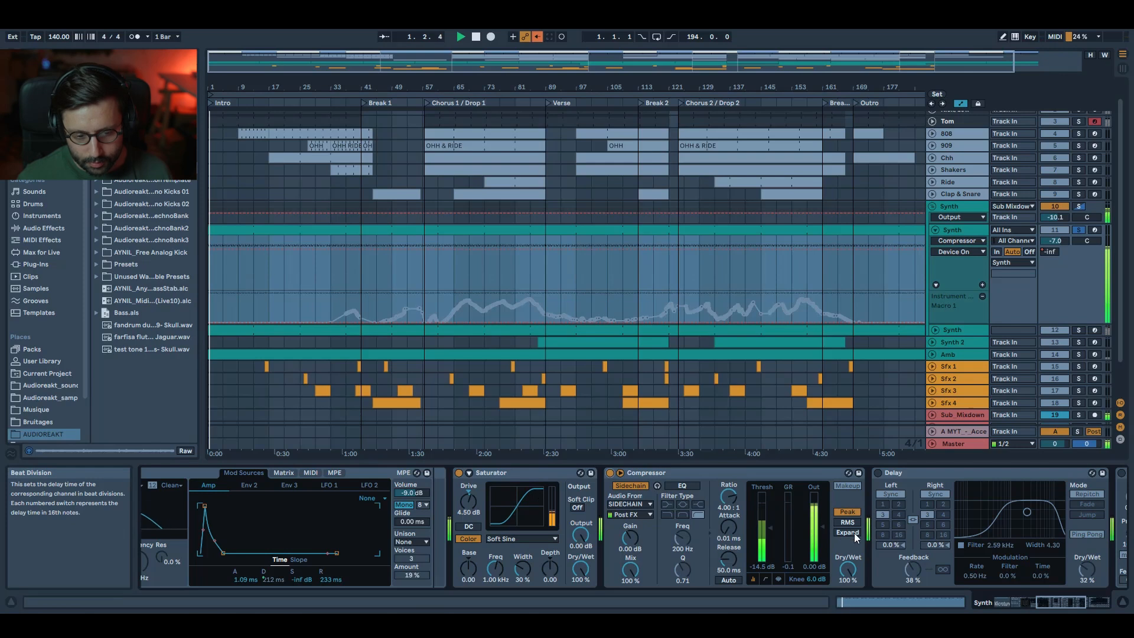
{"action": "left_click_drag", "start_coordinate": [1053, 600], "coordinate": [1077, 602]}
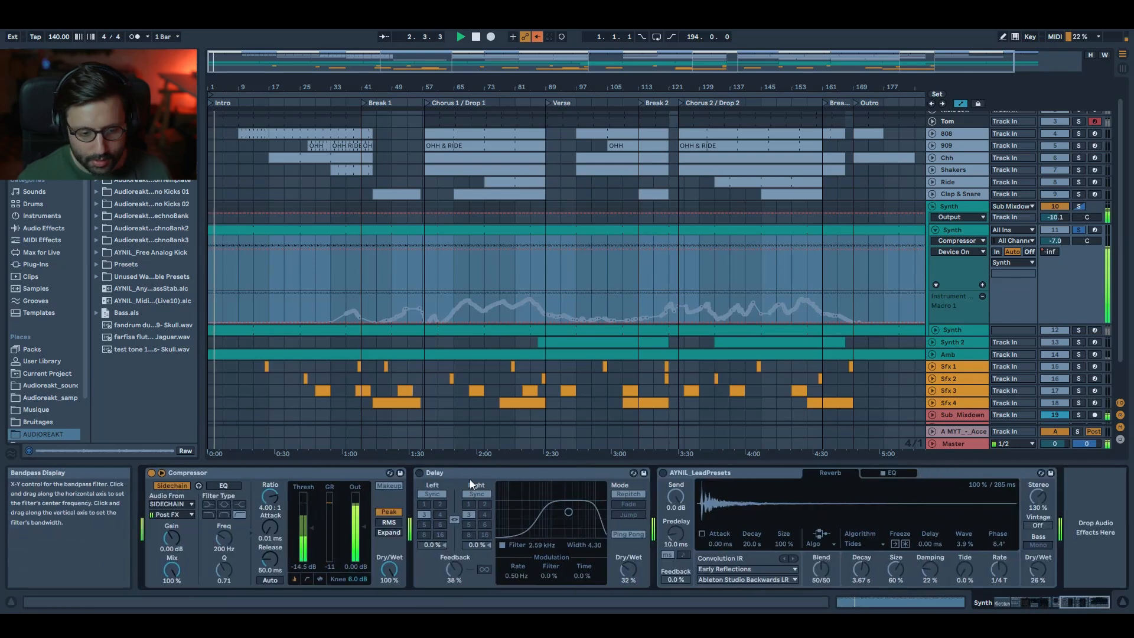
{"action": "left_click", "coordinate": [418, 474]}
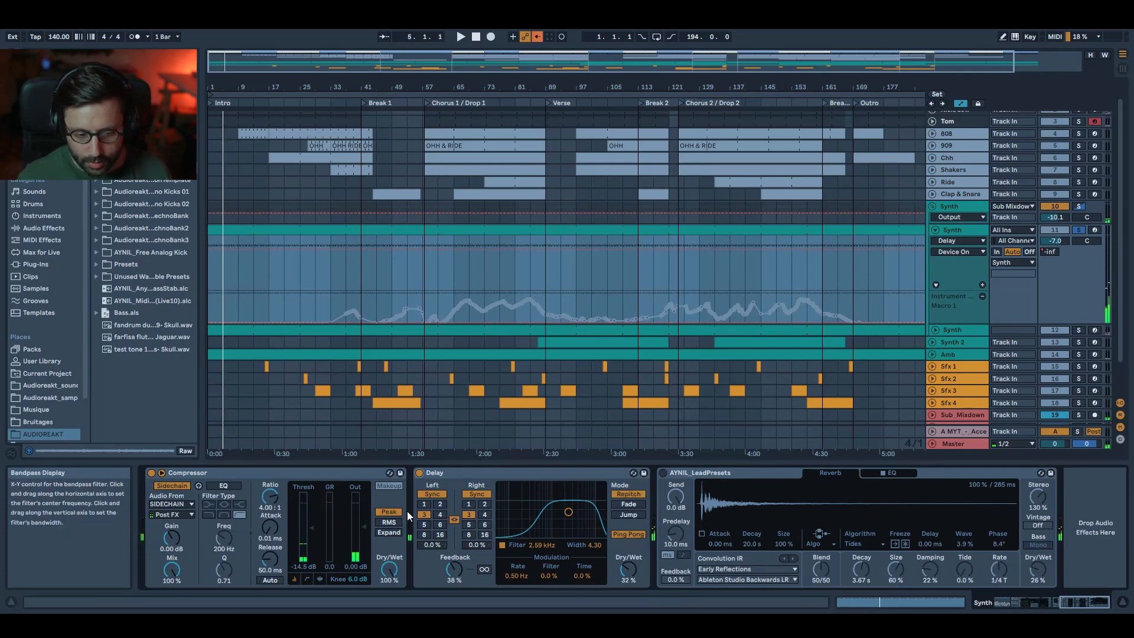
- Enable the AYNIL_LeadPresets reverb at the end of the chain, select it, and play the synth
{"action": "key", "text": "space"}
{"action": "left_click", "coordinate": [664, 472]}
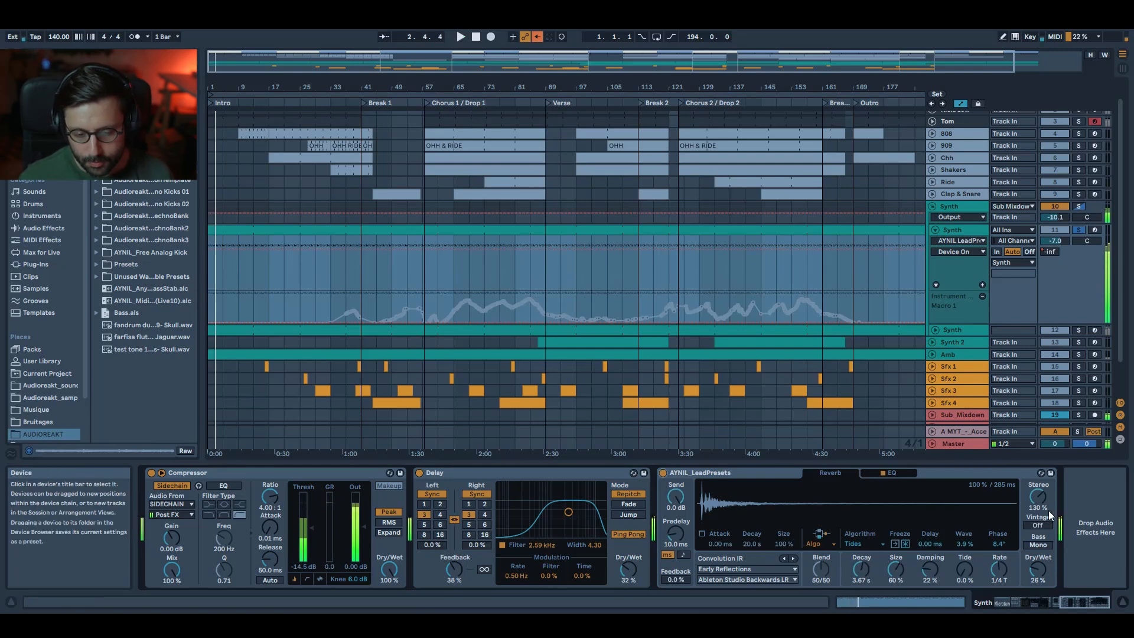
{"action": "left_click", "coordinate": [737, 473]}
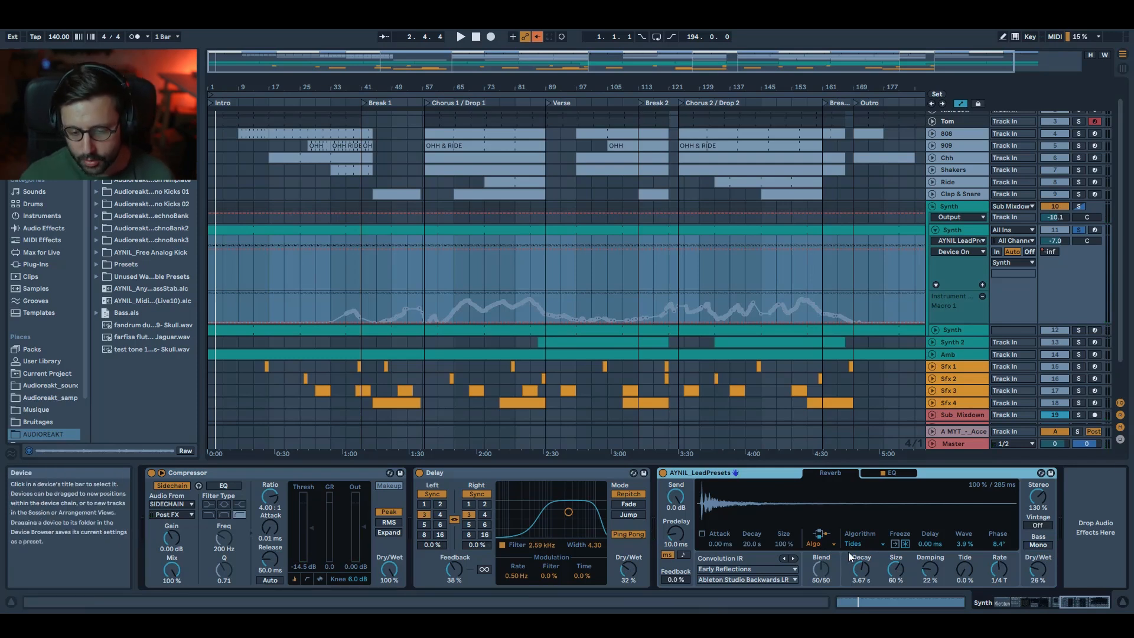
{"action": "key", "text": "space"}
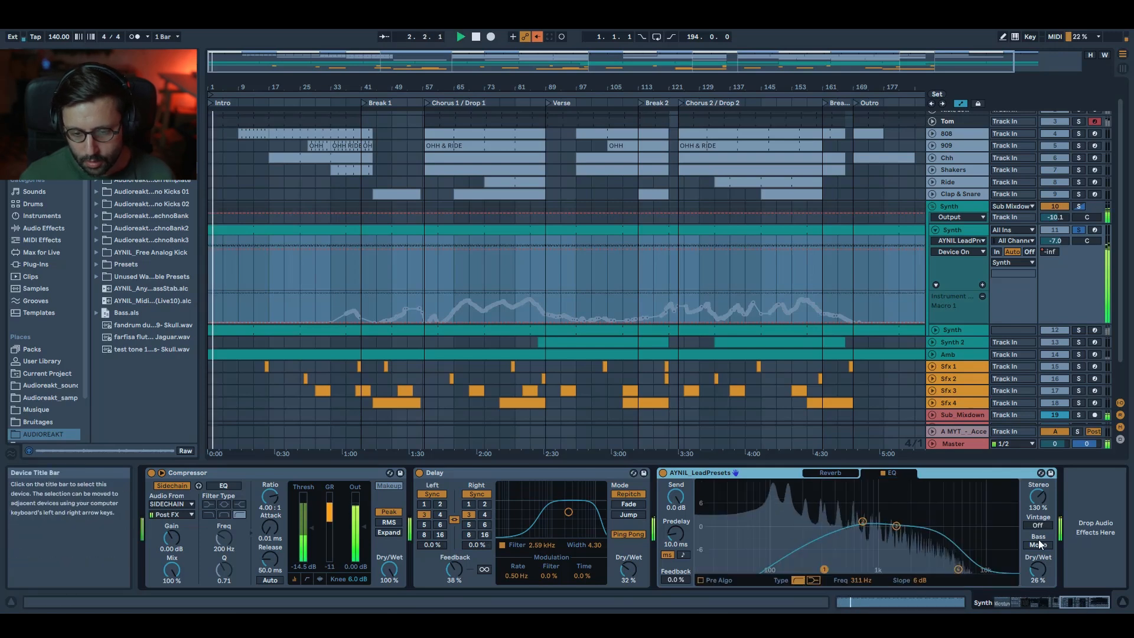
- Show the Instrument Rack's Osc 1 Effect 2 macro automation with playback stopped, and select the second Synth track
{"action": "left_click_drag", "start_coordinate": [1071, 612], "coordinate": [974, 610]}
{"action": "key", "text": "space"}
{"action": "left_click", "coordinate": [520, 518]}
{"action": "mouse_move", "coordinate": [494, 515]}
{"action": "left_mouse_down"}
{"action": "mouse_move", "coordinate": [494, 470]}
{"action": "mouse_move", "coordinate": [494, 515]}
{"action": "left_mouse_up"}
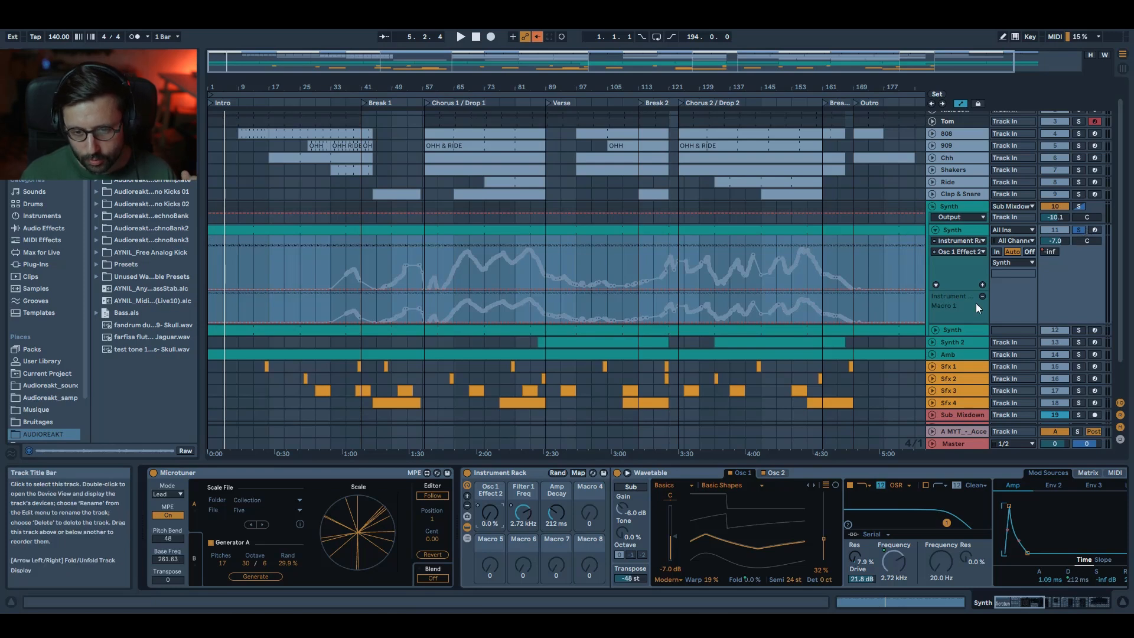
{"action": "left_click", "coordinate": [944, 331]}
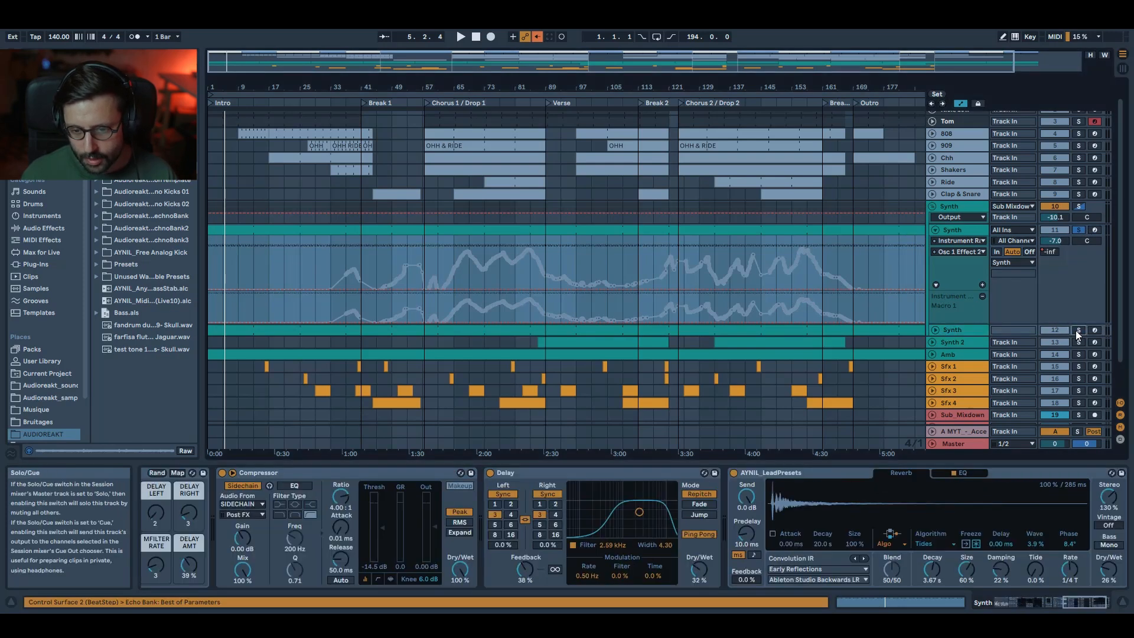
- Set the unison mode to None in the second Synth track's Wavetable and play the track
{"action": "left_click_drag", "start_coordinate": [1086, 602], "coordinate": [1035, 602]}
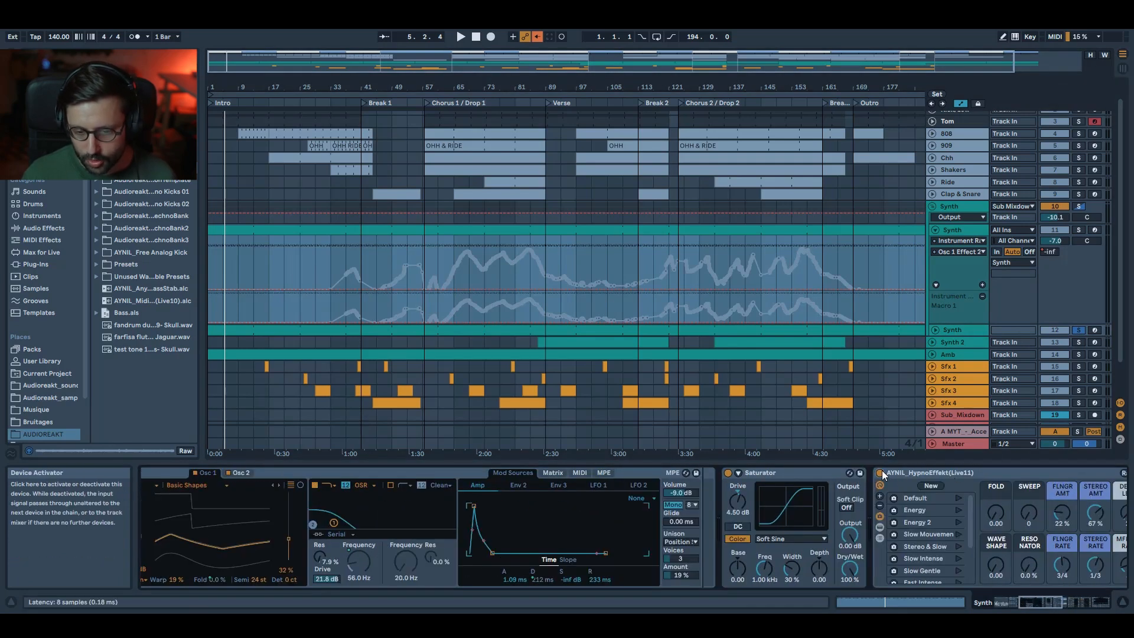
{"action": "left_click", "coordinate": [681, 541]}
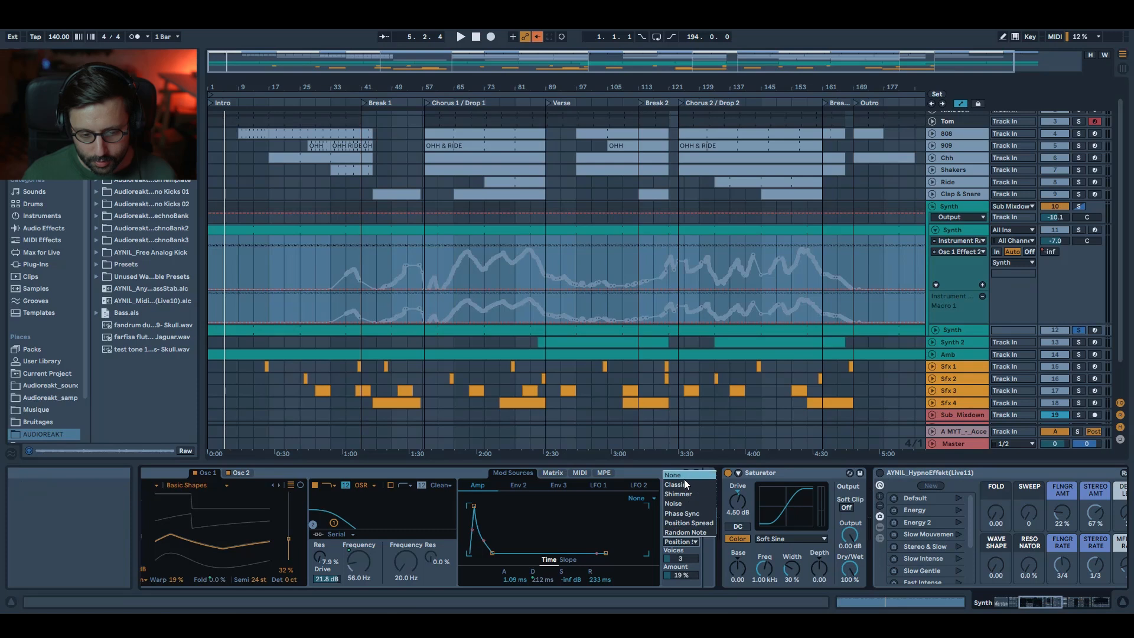
{"action": "left_click", "coordinate": [684, 480]}
{"action": "key", "text": "space"}
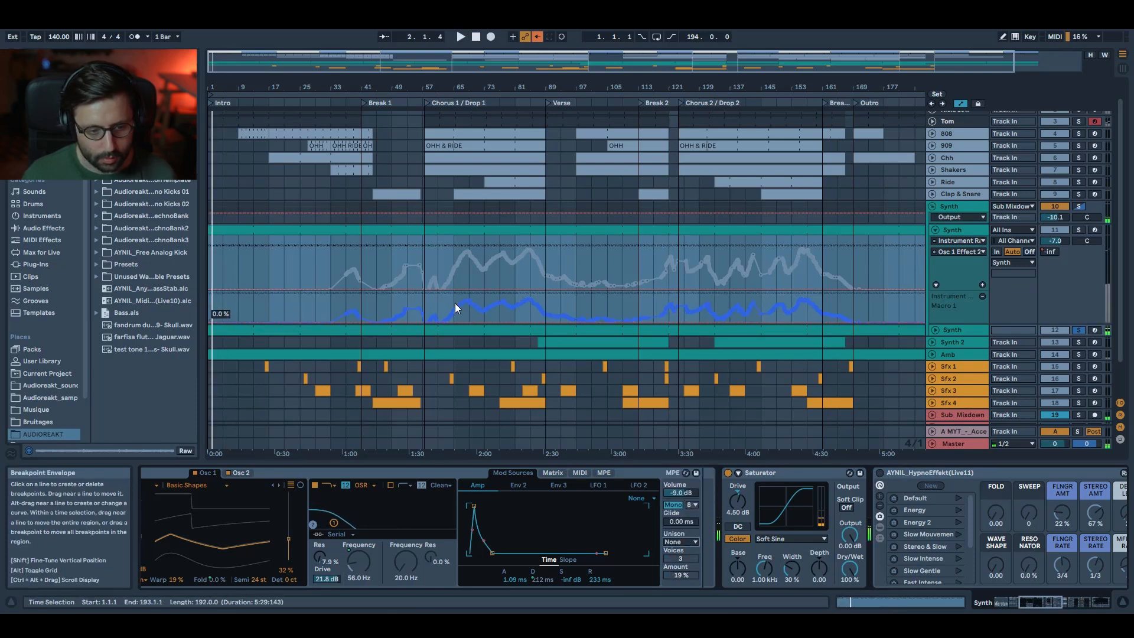
- Play the second Synth track from bar 73 with automation re-enabled, and set its Wavetable unison mode to Position Spread
{"action": "left_click", "coordinate": [482, 298]}
{"action": "left_click", "coordinate": [535, 37]}
{"action": "left_click", "coordinate": [967, 331]}
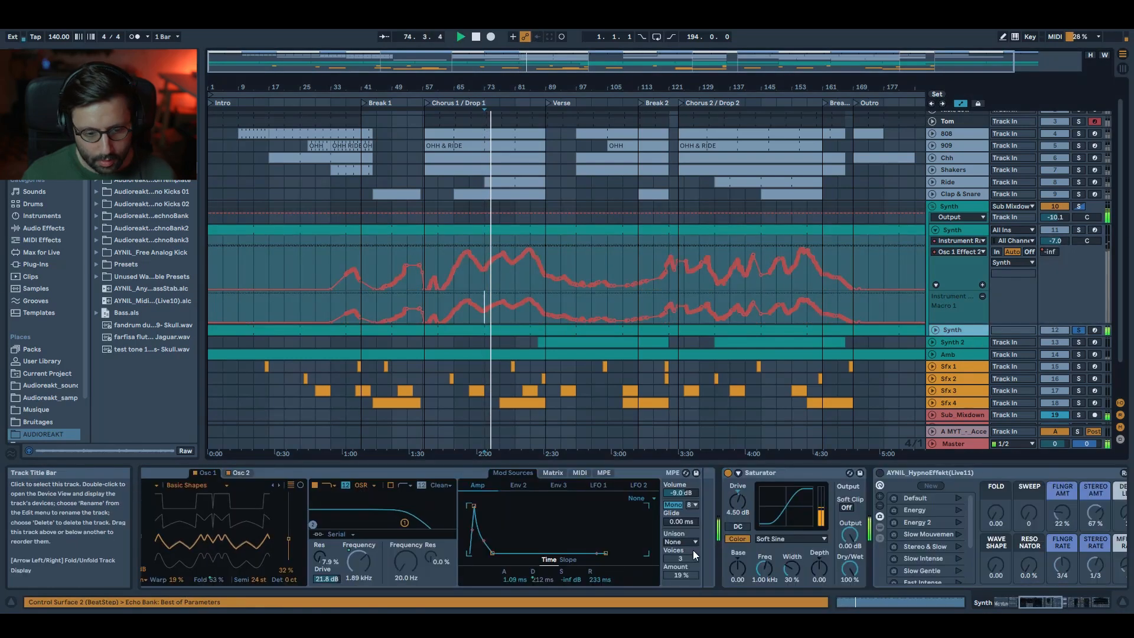
{"action": "left_click", "coordinate": [691, 542]}
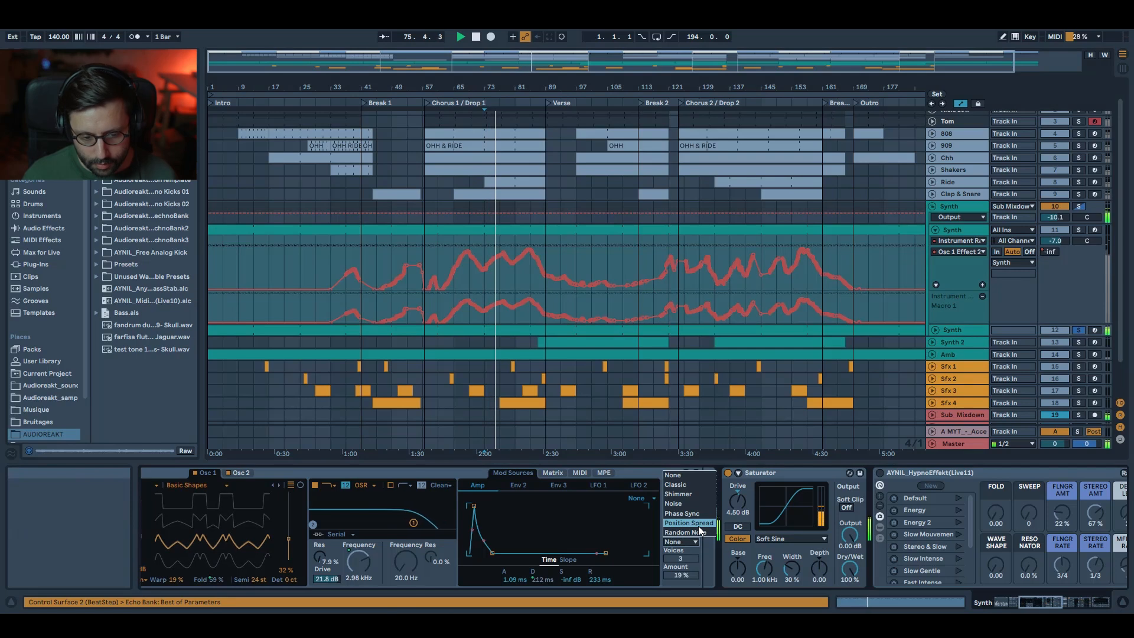
{"action": "left_click", "coordinate": [699, 526]}
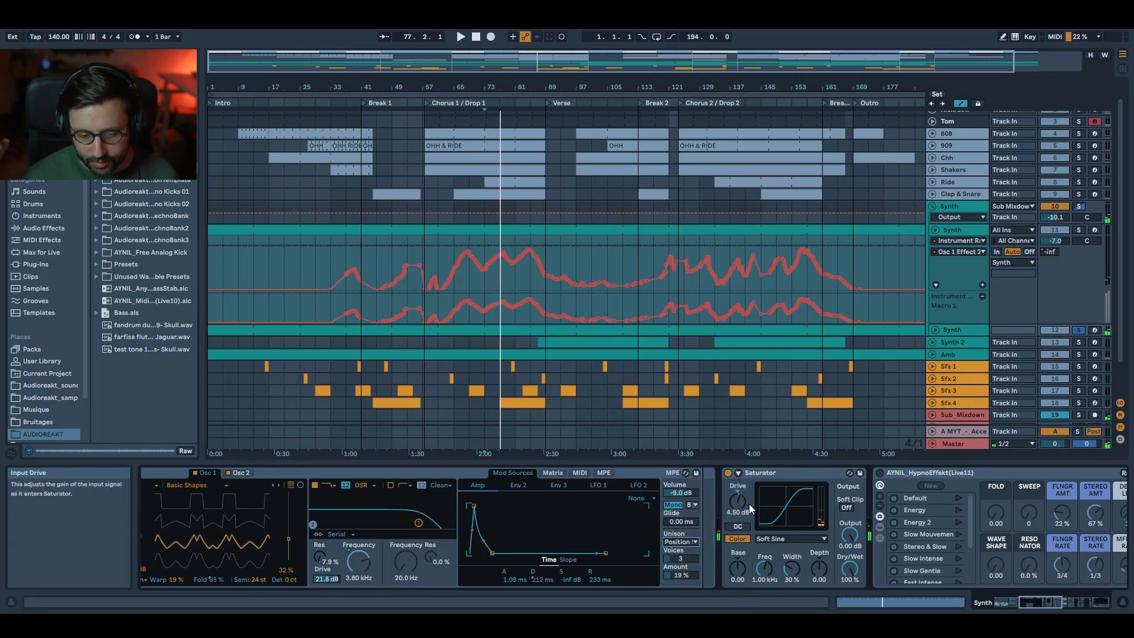
- Enable the AYNIL_HypnoEffekt rack and, during playback, raise its FLNGR AMT to 33 % and STEREO AMT to 67 %
{"action": "left_click_drag", "start_coordinate": [1036, 602], "coordinate": [1048, 601]}
{"action": "left_click", "coordinate": [642, 473]}
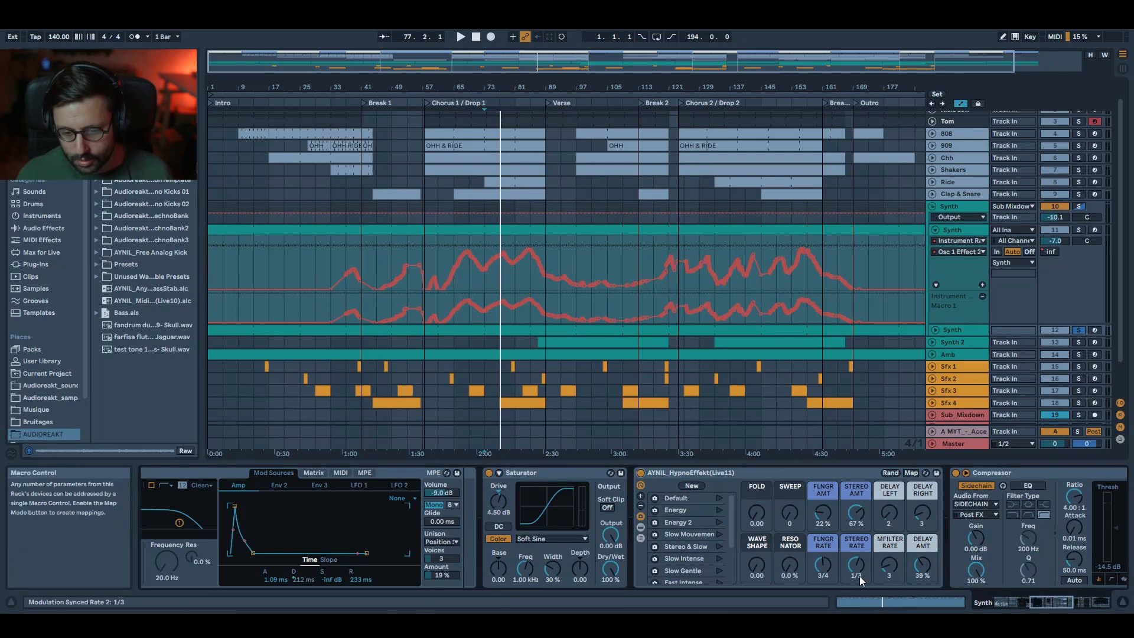
{"action": "key", "text": "space"}
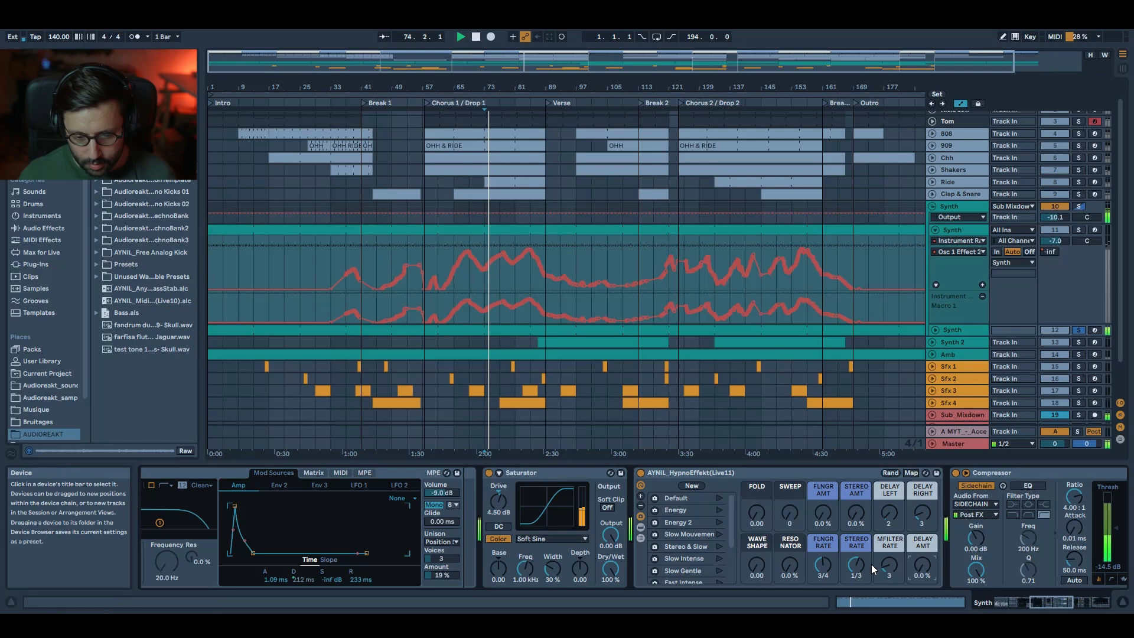
{"action": "left_click_drag", "start_coordinate": [823, 514], "coordinate": [823, 489]}
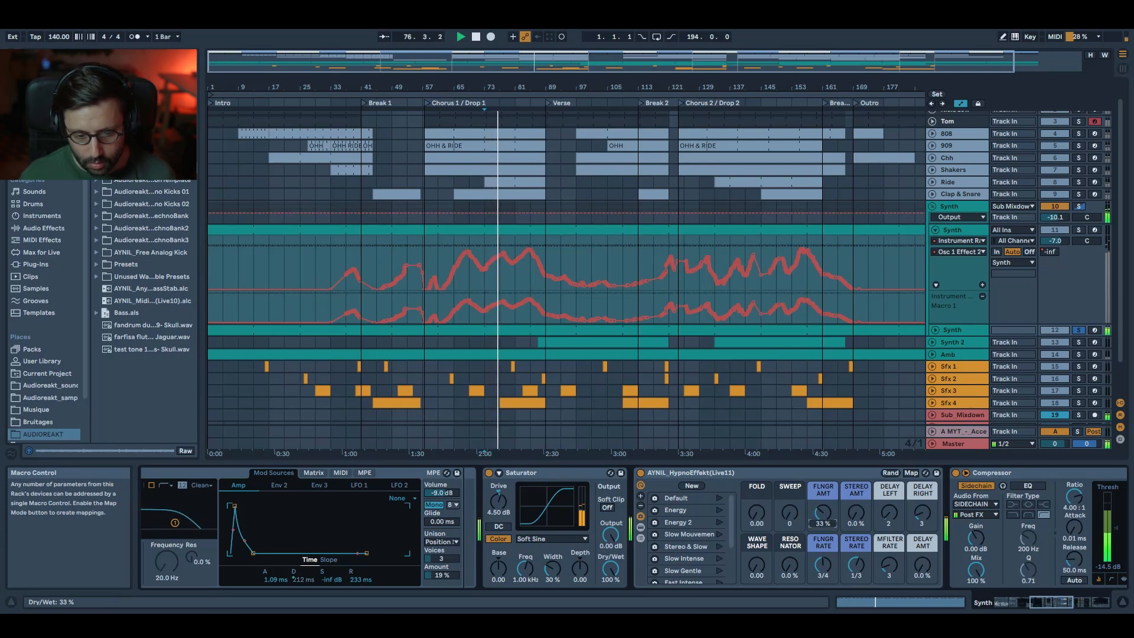
{"action": "left_click_drag", "start_coordinate": [856, 514], "coordinate": [857, 476]}
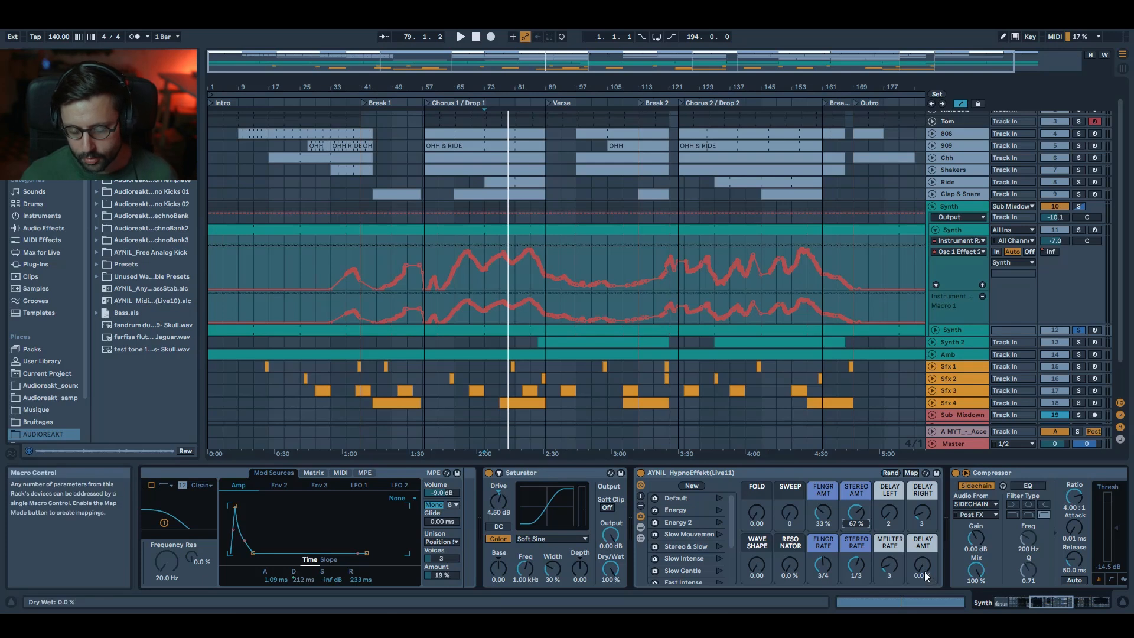
- Set the rack's FLNGR AMT to 22 % and DELAY AMT to 39 %, and play the synth with its Compressor, Delay and reverb in view
{"action": "key", "text": "space"}
{"action": "double_click", "coordinate": [826, 520]}
{"action": "left_click_drag", "start_coordinate": [917, 573], "coordinate": [917, 518]}
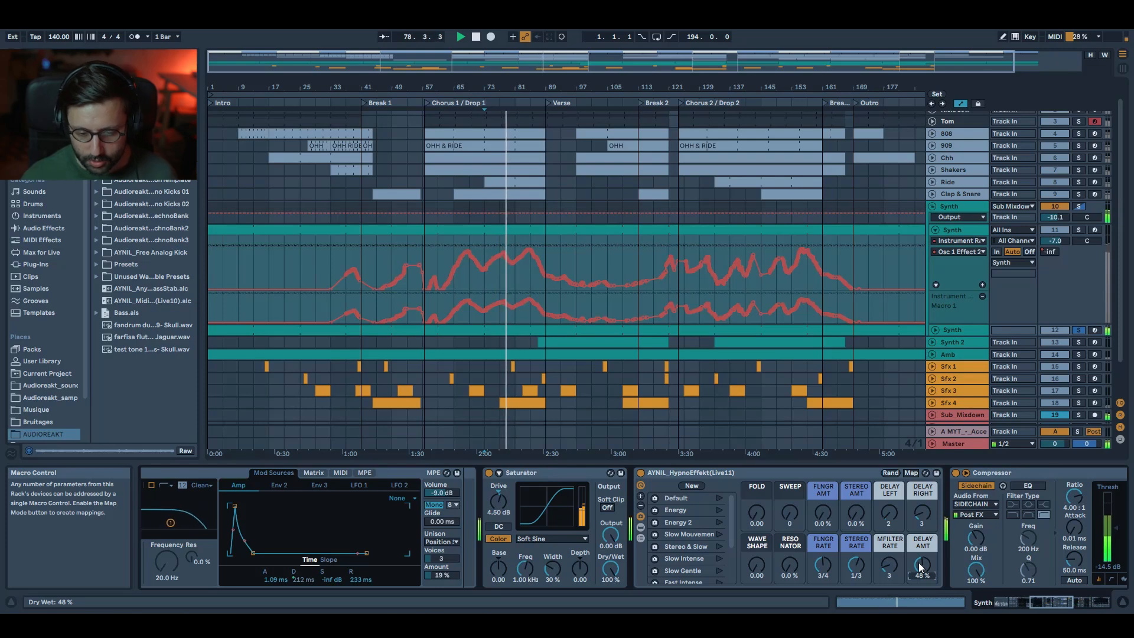
{"action": "left_click_drag", "start_coordinate": [920, 567], "coordinate": [920, 572]}
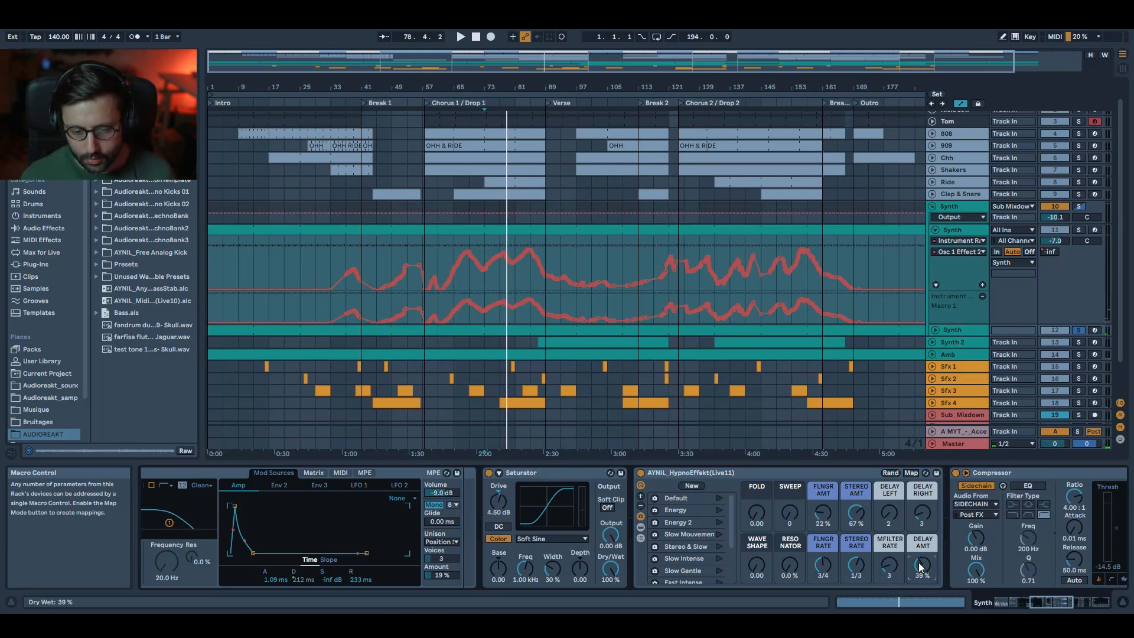
{"action": "key", "text": "space"}
{"action": "left_click_drag", "start_coordinate": [1065, 602], "coordinate": [1099, 607]}
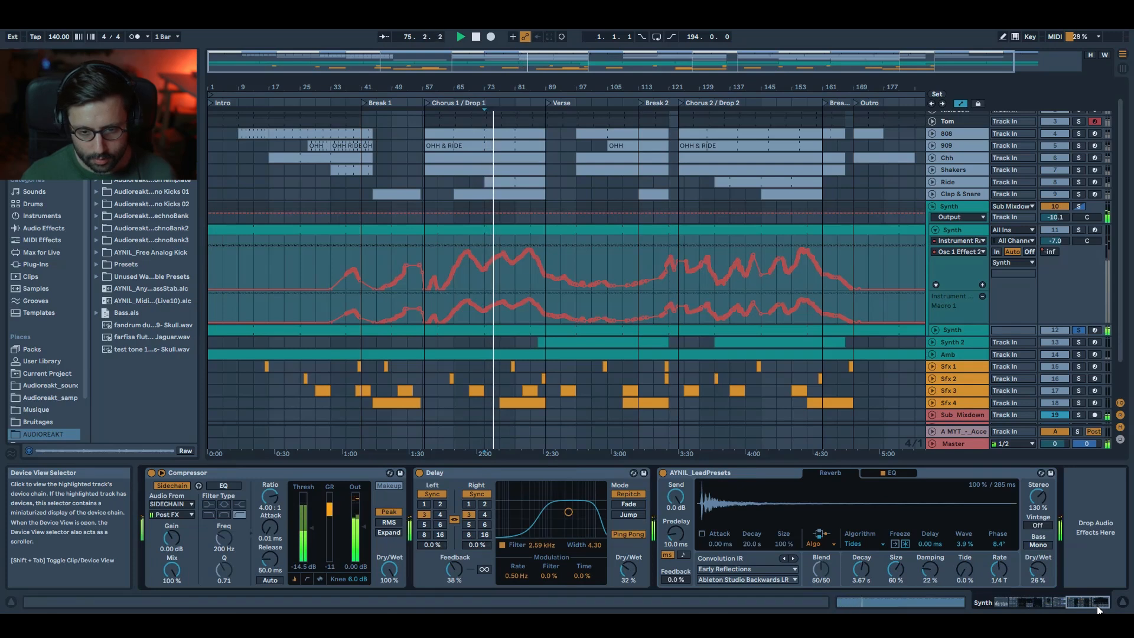
- Solo the Synth group and play it from bar 73, switching the second Synth track off and back on
{"action": "left_click", "coordinate": [1079, 229]}
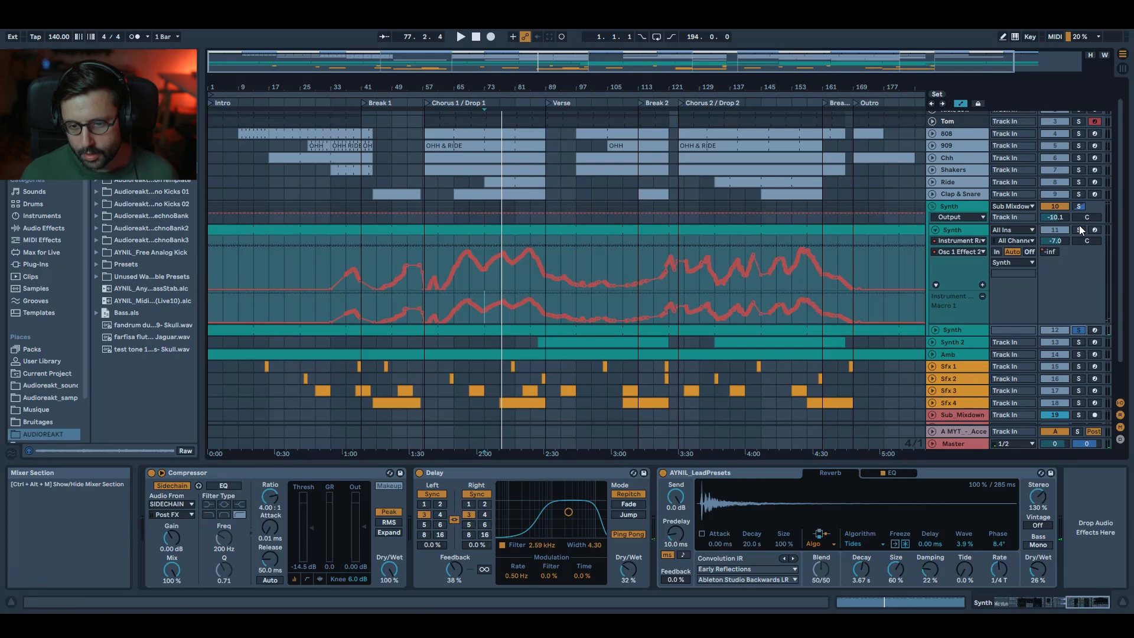
{"action": "key", "text": "space"}
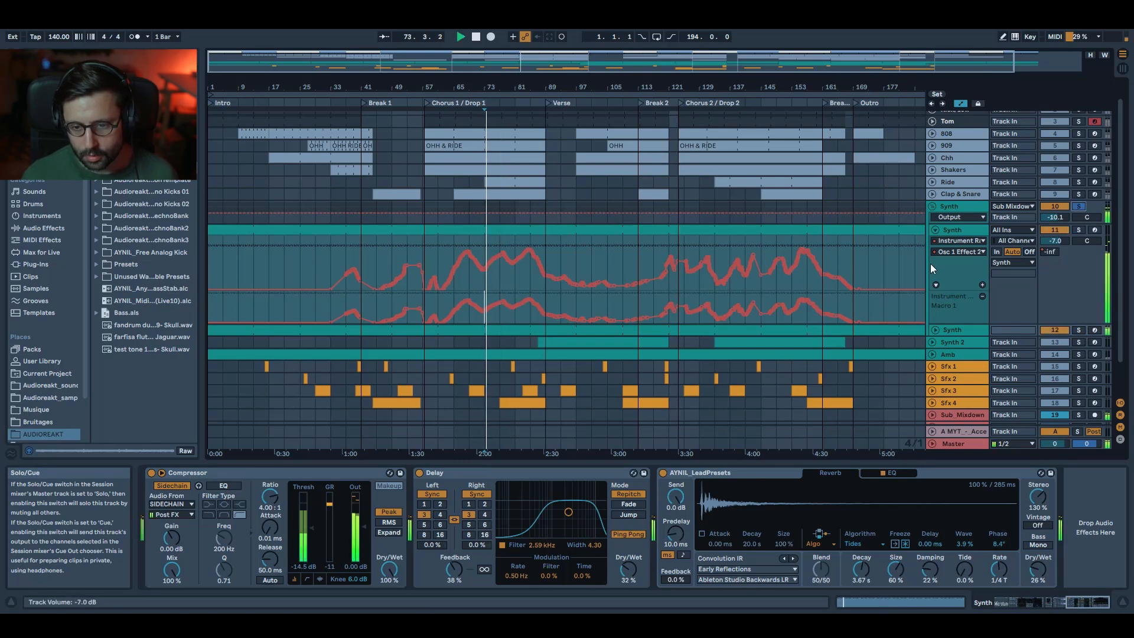
{"action": "left_click", "coordinate": [1050, 329]}
{"action": "left_click", "coordinate": [1050, 329]}
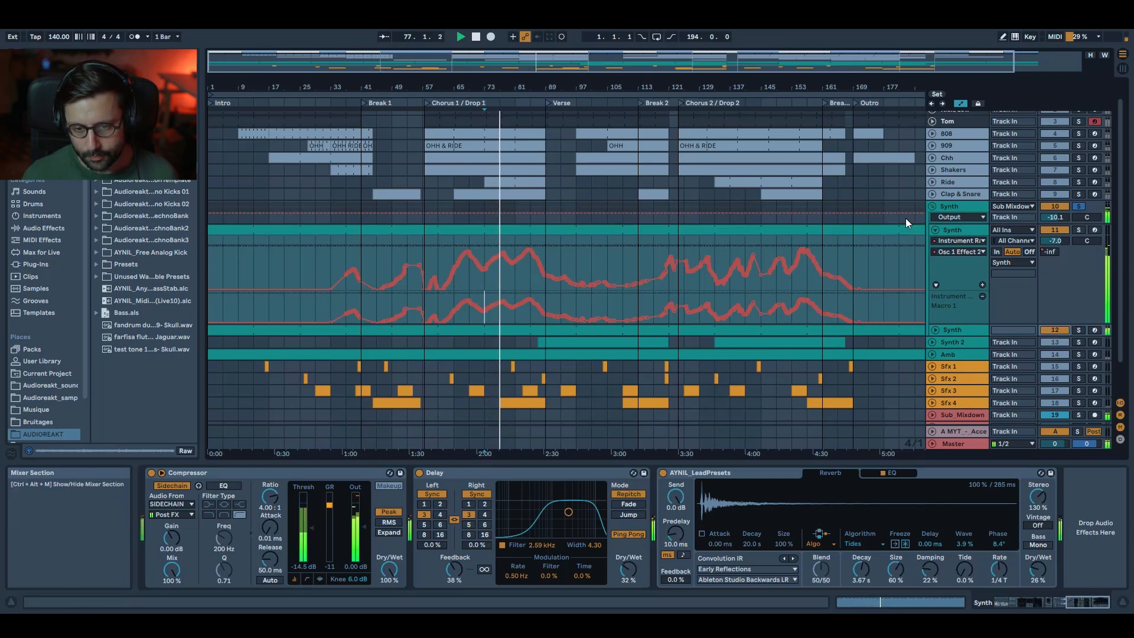
- Fold the first Synth track, unsolo the group, and play the full mix from bar 77 while toggling the second Synth track
{"action": "left_click", "coordinate": [936, 230]}
{"action": "left_click", "coordinate": [1079, 225]}
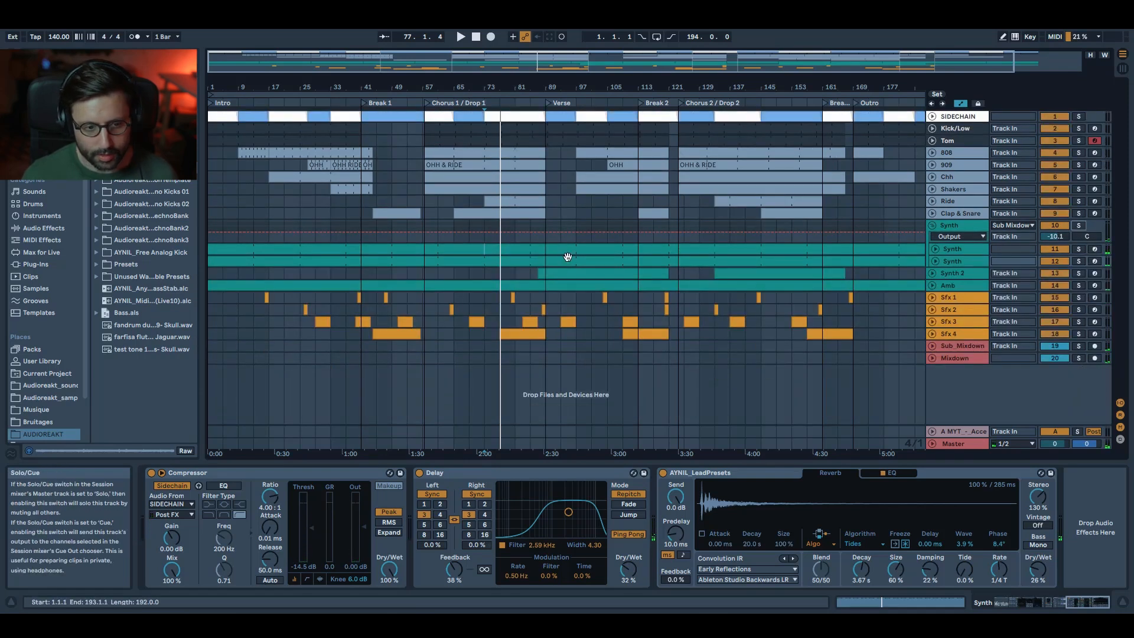
{"action": "left_click", "coordinate": [501, 273]}
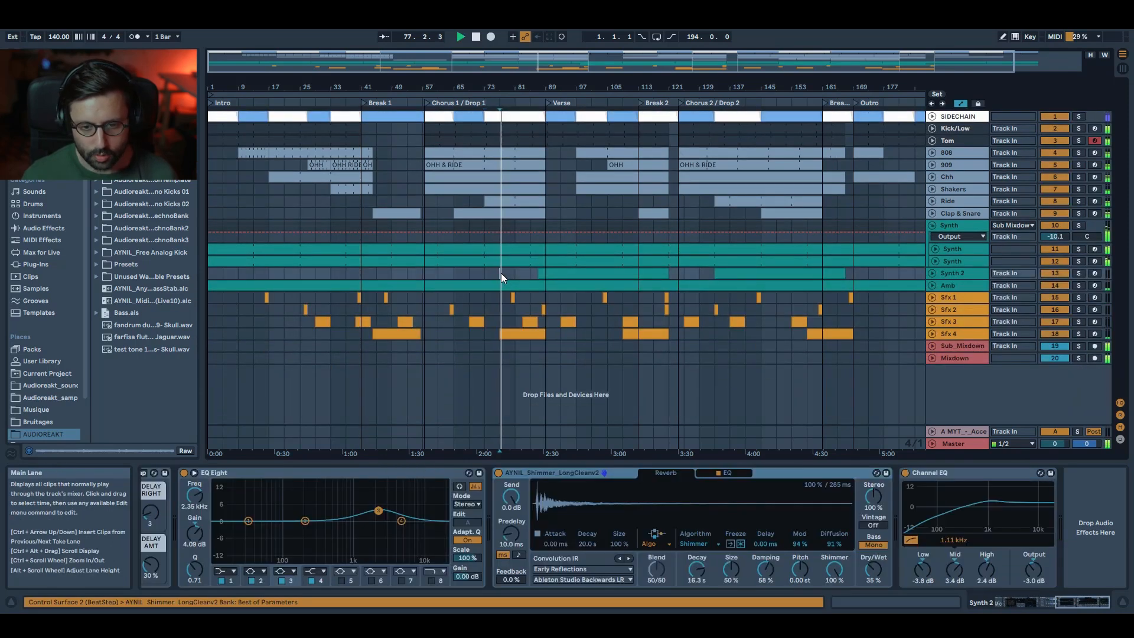
{"action": "left_click", "coordinate": [1061, 261]}
{"action": "left_click", "coordinate": [1061, 261]}
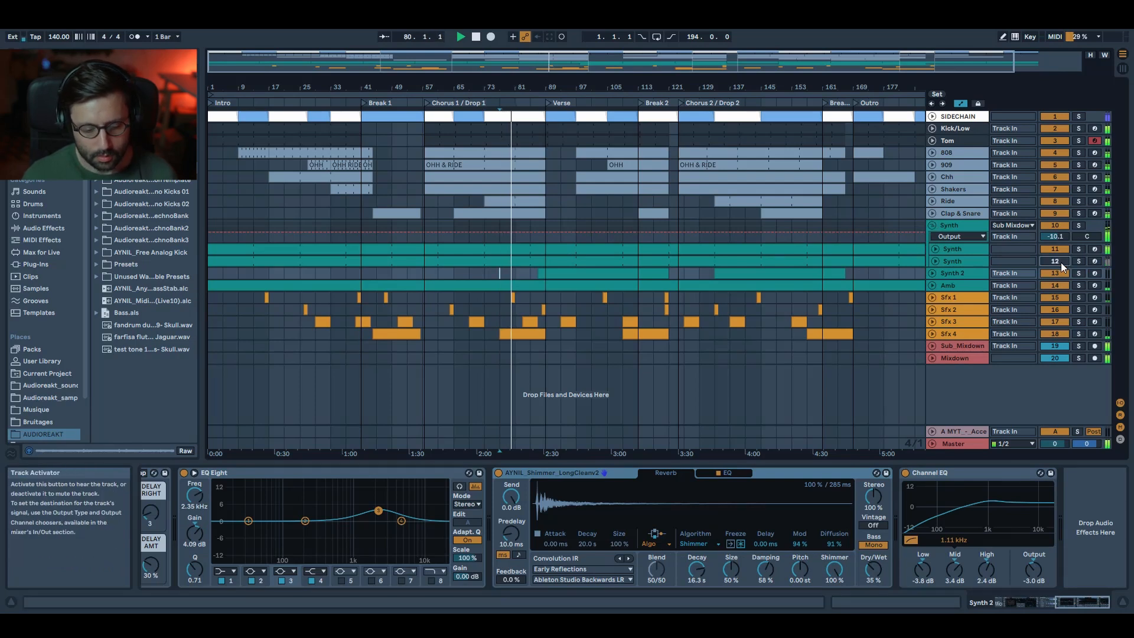
- Stop playback, collapse the Synth group, and solo and unfold the Synth 2 track
{"action": "left_click", "coordinate": [932, 225]}
{"action": "key", "text": "space"}
{"action": "left_click", "coordinate": [1079, 238]}
{"action": "left_click", "coordinate": [932, 239]}
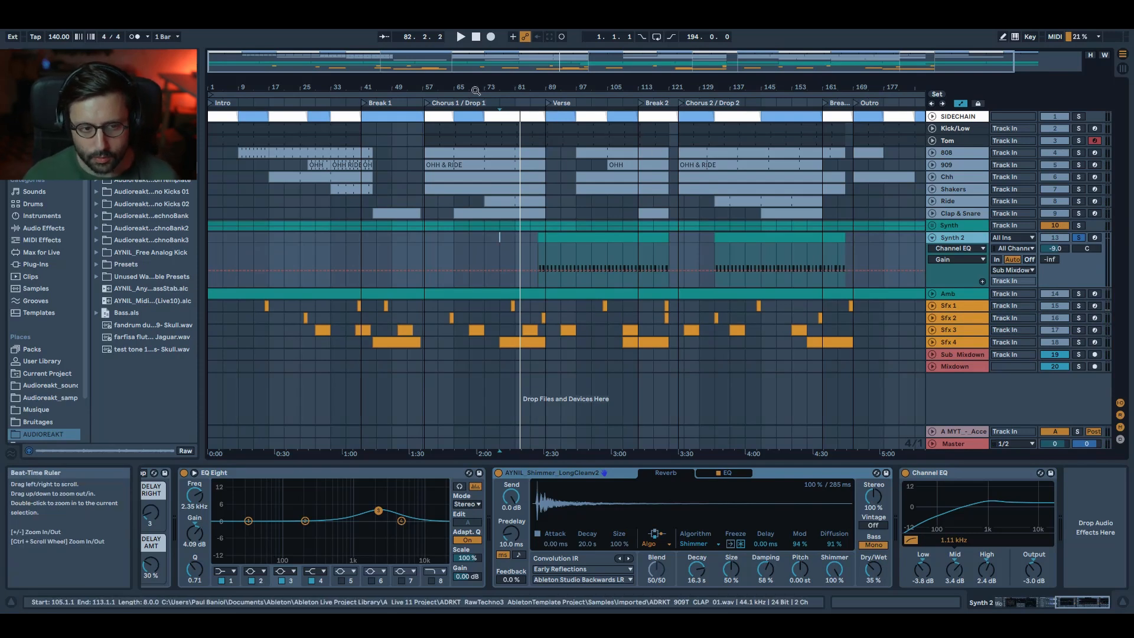
- Expand the Synth group, solo only Synth 2, and play its first clip from bar 87
{"action": "left_click", "coordinate": [1079, 226]}
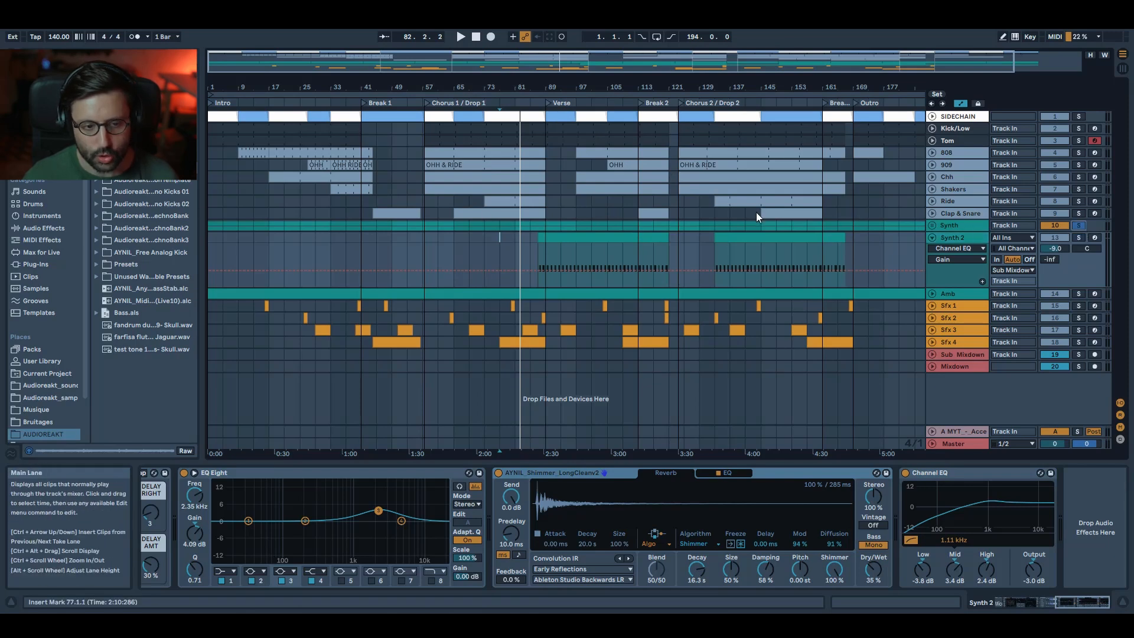
{"action": "left_click", "coordinate": [932, 226]}
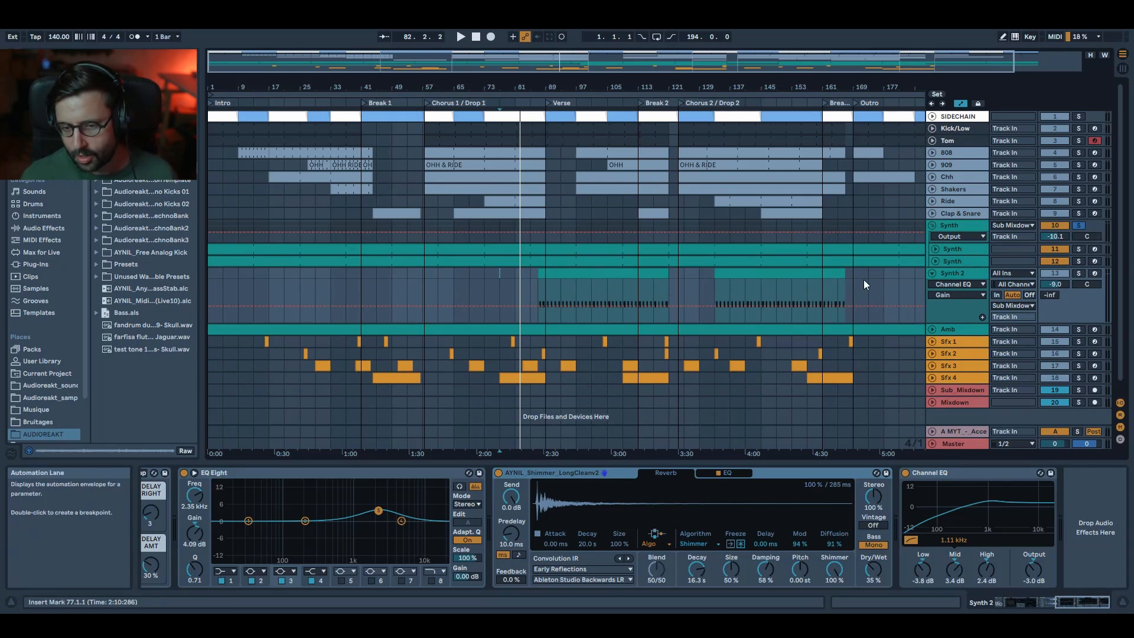
{"action": "left_click", "coordinate": [539, 289]}
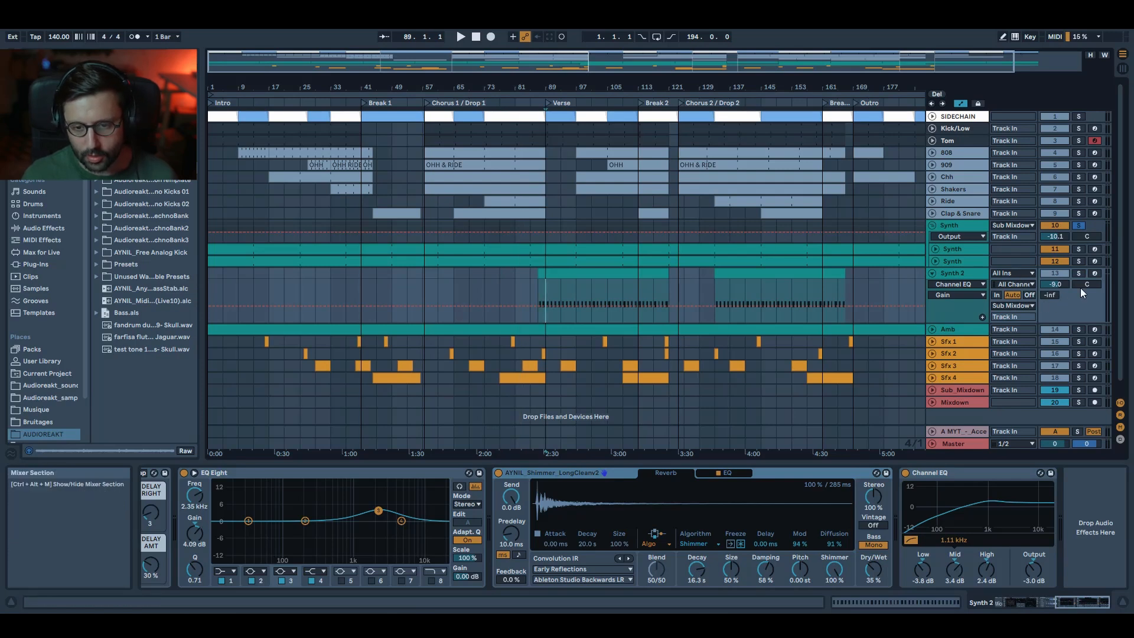
{"action": "left_click", "coordinate": [1079, 273]}
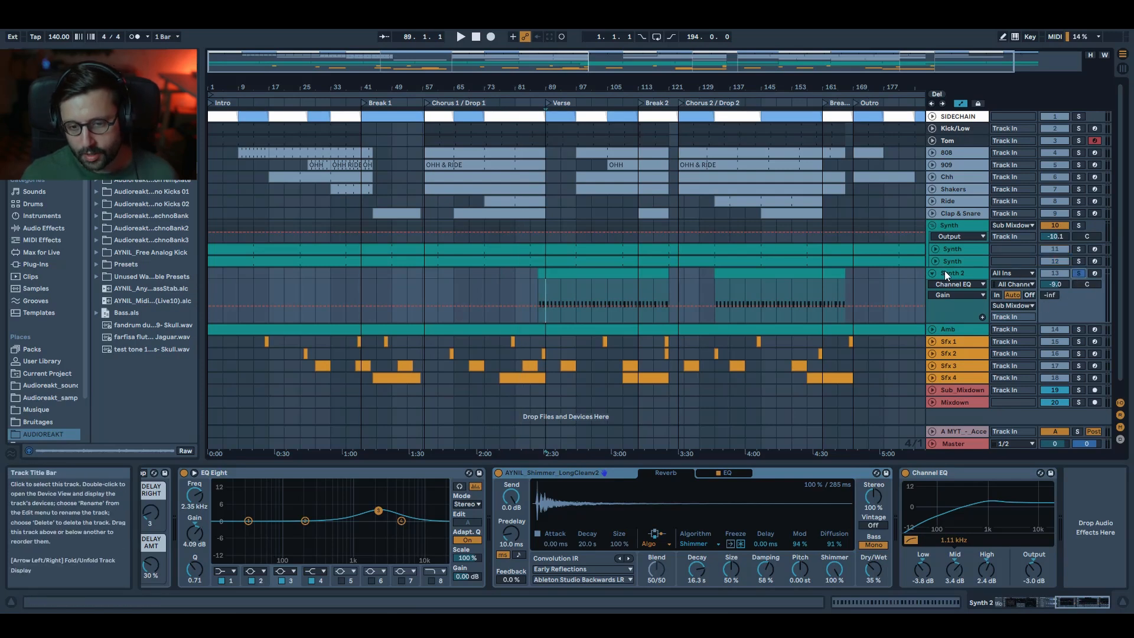
{"action": "left_click", "coordinate": [566, 272]}
{"action": "key", "text": "space"}
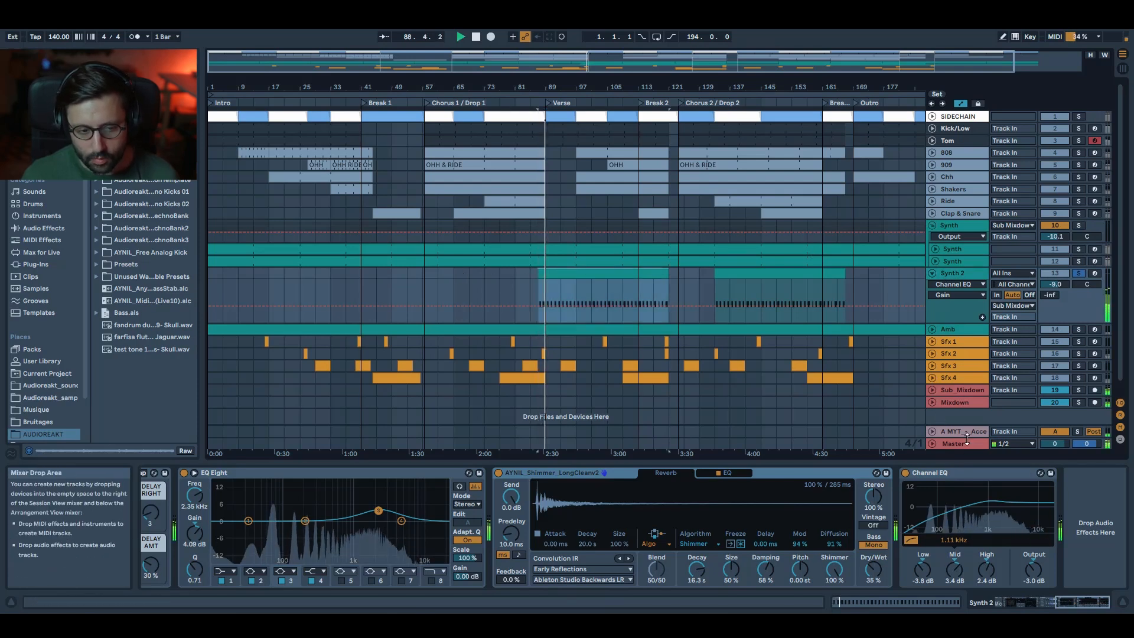
- Show the Wavetable's Filter 1 Res automation on Synth 2 and play the track from bar 105
{"action": "left_click", "coordinate": [950, 284]}
{"action": "left_click", "coordinate": [956, 311]}
{"action": "key", "text": "space"}
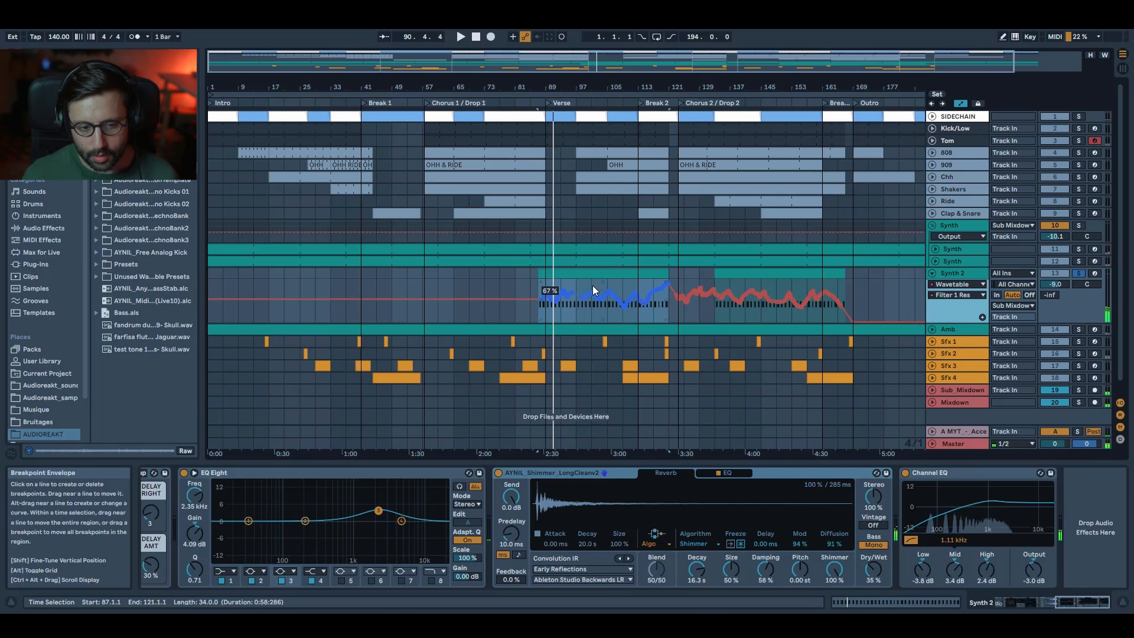
{"action": "left_click", "coordinate": [604, 316]}
{"action": "key", "text": "space"}
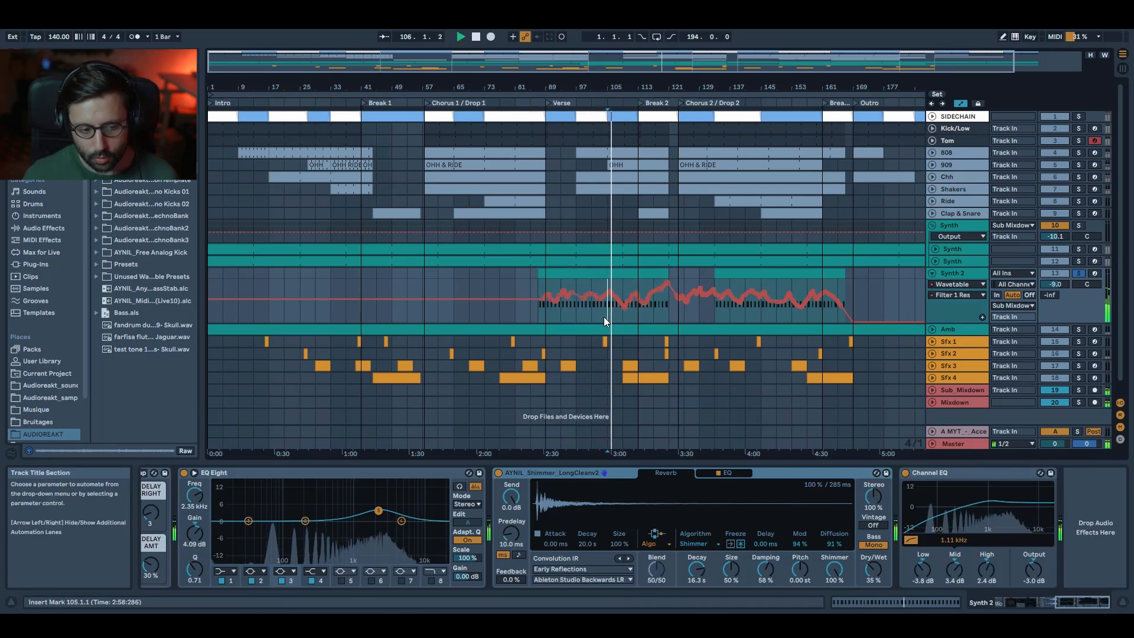
{"action": "key", "text": "space"}
- Switch off Synth 2's effects from the Channel EQ and Shimmer reverb back to the AYNIL_HypnoEffekt rack, and play the dry synth
{"action": "left_click", "coordinate": [906, 474]}
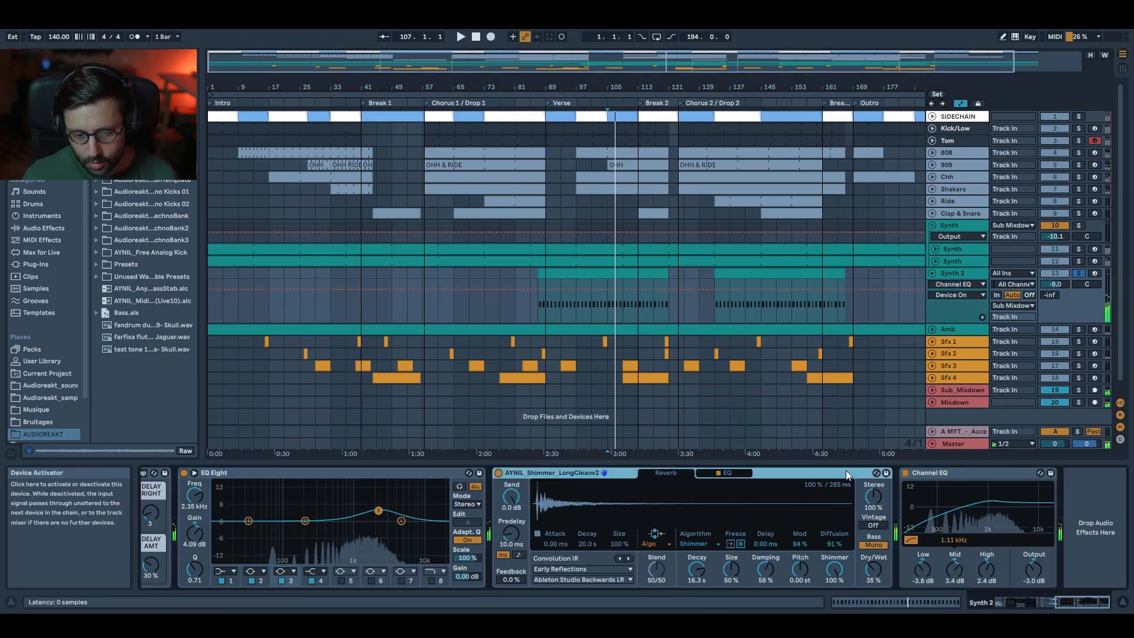
{"action": "left_click", "coordinate": [497, 473]}
{"action": "left_click_drag", "start_coordinate": [1073, 602], "coordinate": [1036, 606]}
{"action": "left_click", "coordinate": [937, 472]}
{"action": "left_click", "coordinate": [622, 473]}
{"action": "key", "text": "space"}
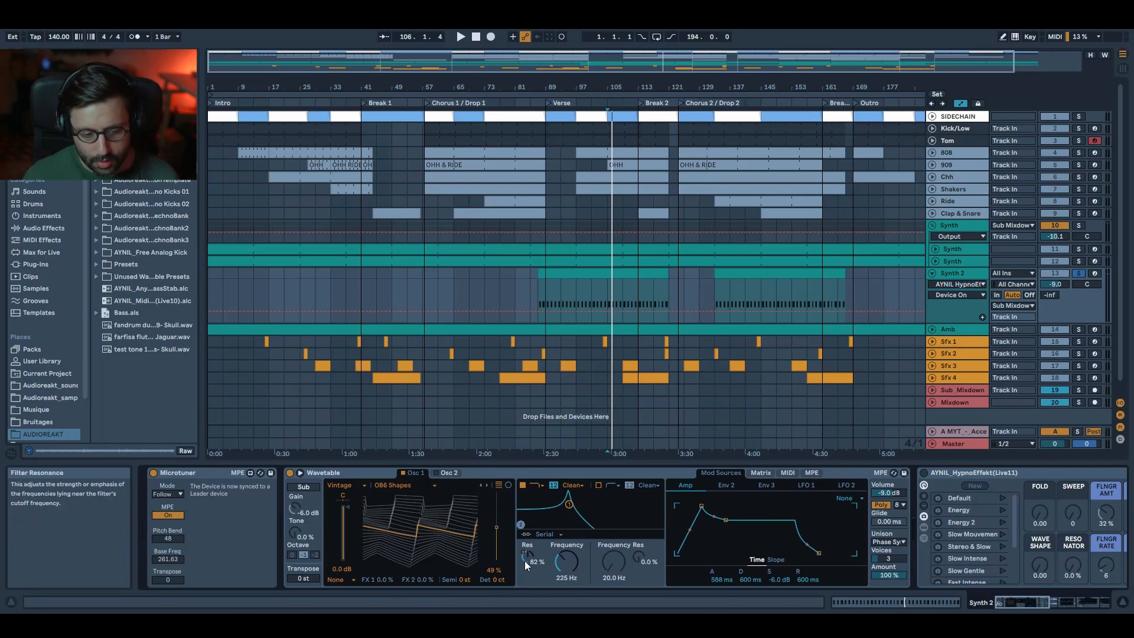
- Play Synth 2 from bar 105 while showing the automation of the Wavetable's first filter resonance
{"action": "key", "text": "space"}
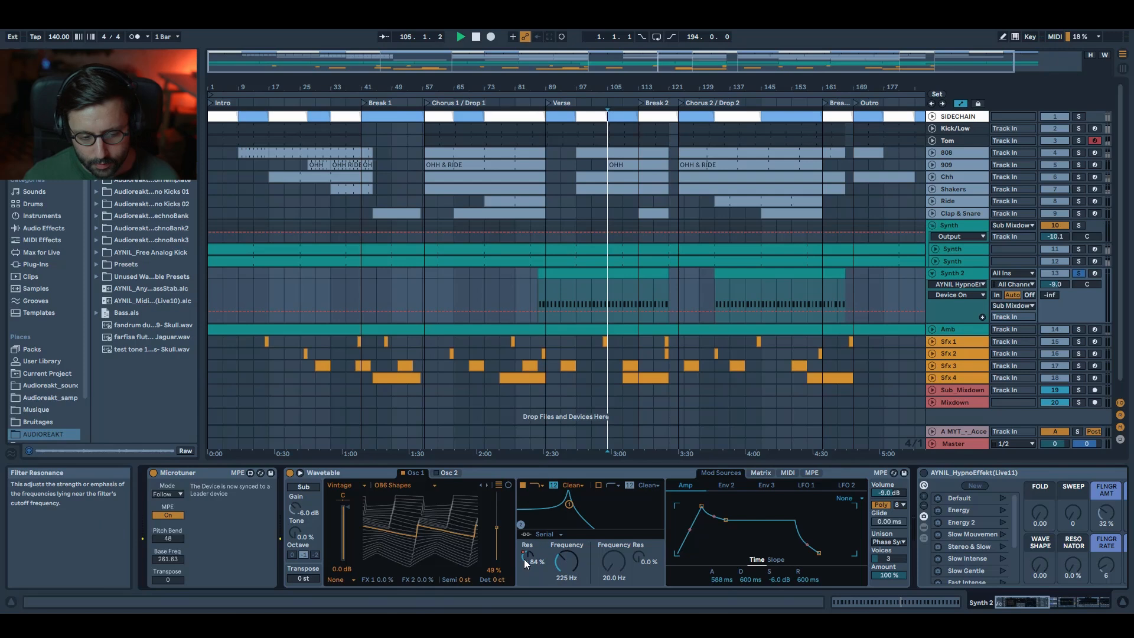
{"action": "left_click", "coordinate": [524, 558]}
{"action": "key", "text": "space"}
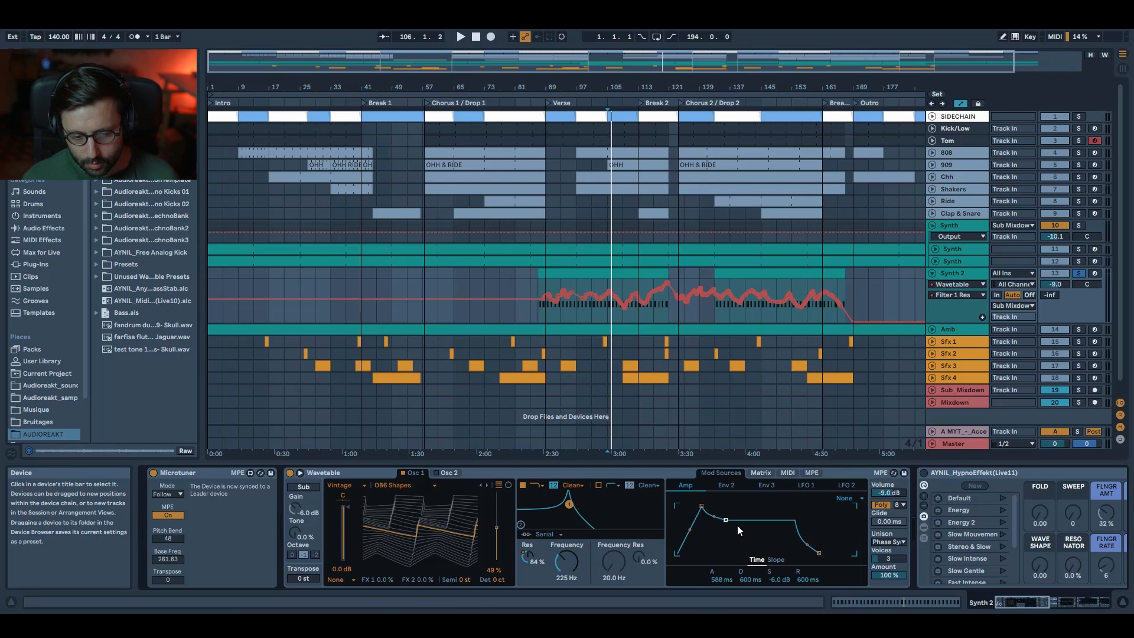
- Show Wavetable's modulation matrix and play Synth 2 while varying the Amp envelope's modulation of Filter 1 Freq
{"action": "left_click", "coordinate": [761, 473]}
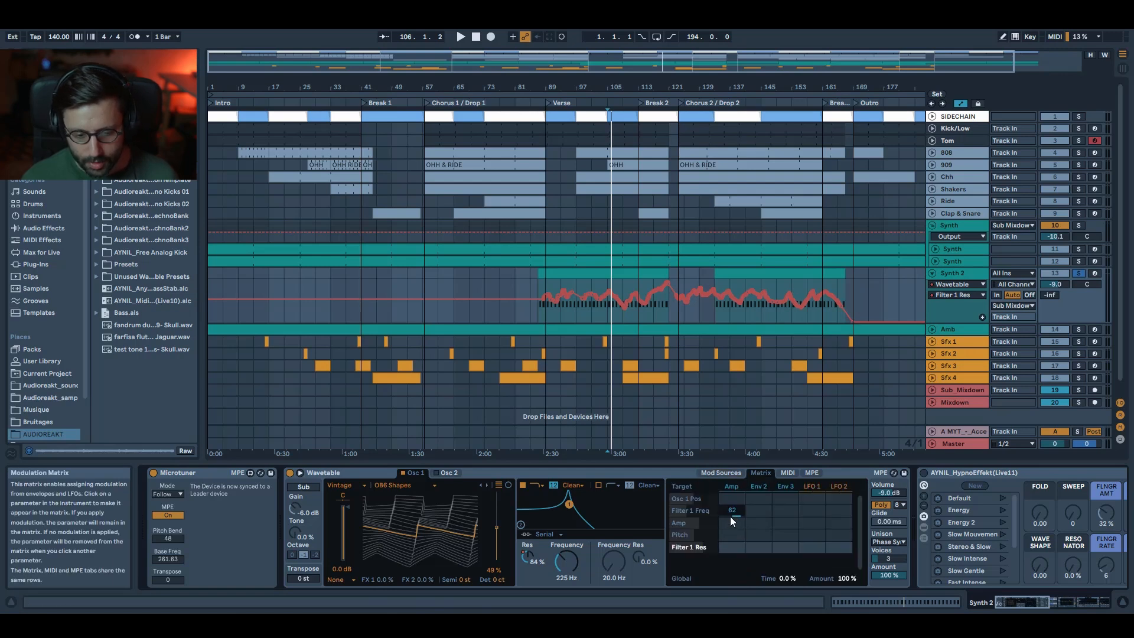
{"action": "key", "text": "space"}
{"action": "left_click_drag", "start_coordinate": [730, 512], "coordinate": [731, 550]}
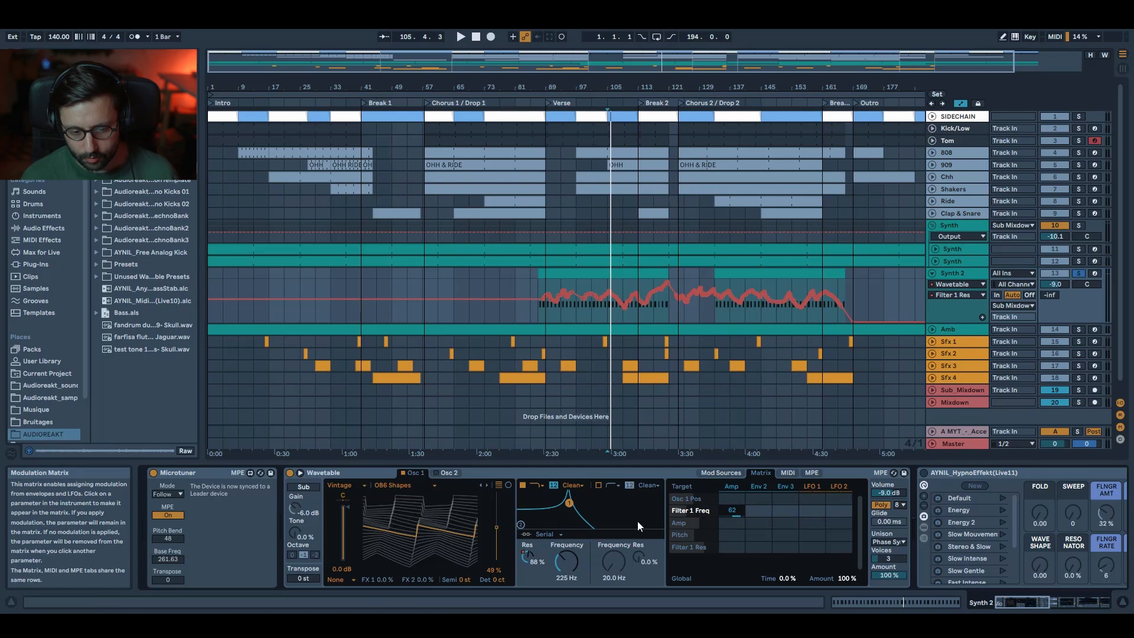
{"action": "key", "text": "space"}
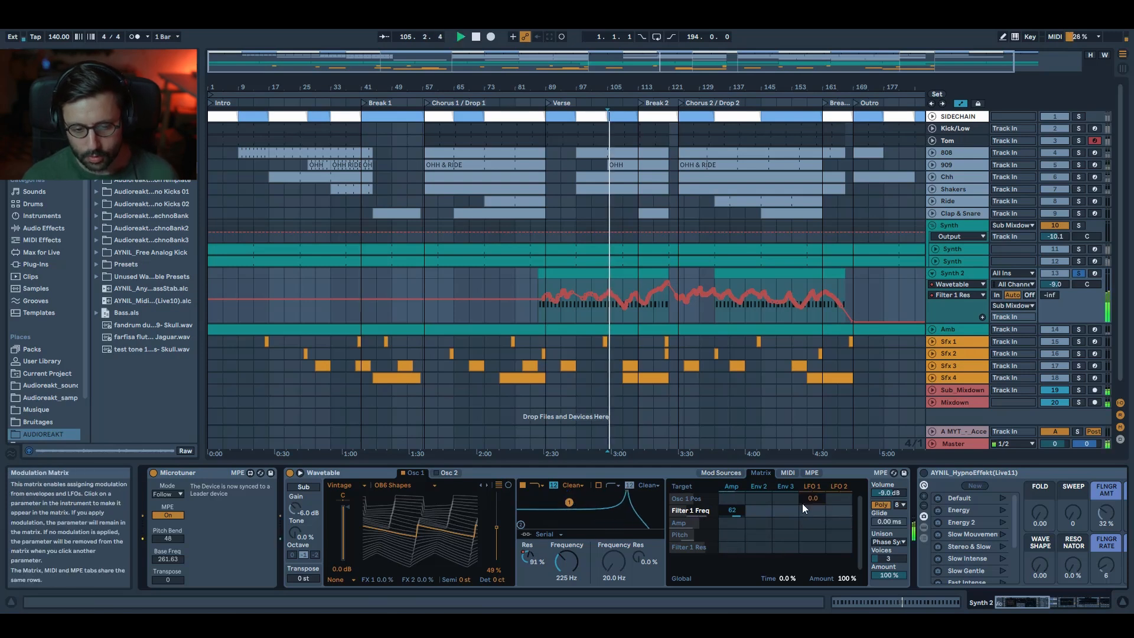
{"action": "key", "text": "space"}
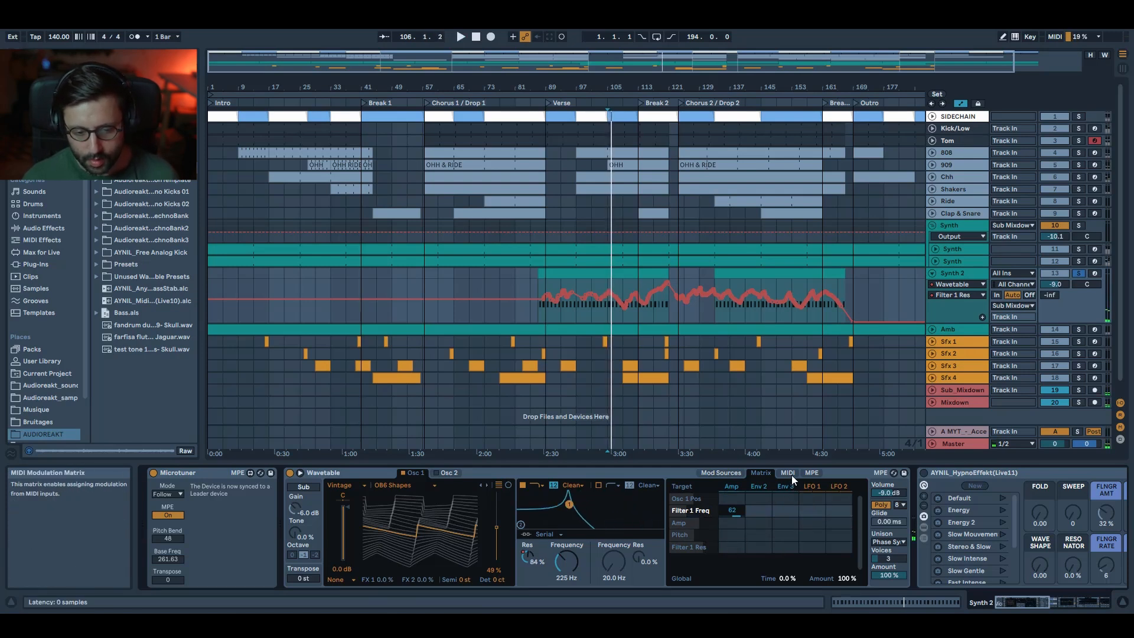
- Play Synth 2 with Wavetable's unison mode set to None, and again with it set to Phase Sync
{"action": "left_click", "coordinate": [885, 542]}
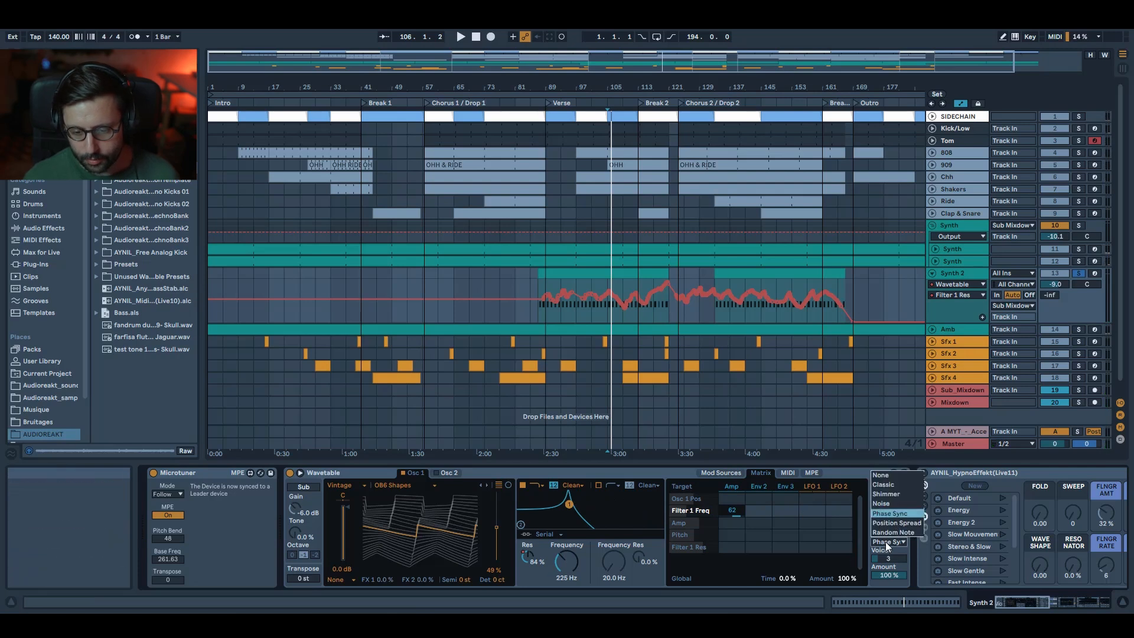
{"action": "left_click", "coordinate": [896, 474]}
{"action": "key", "text": "space"}
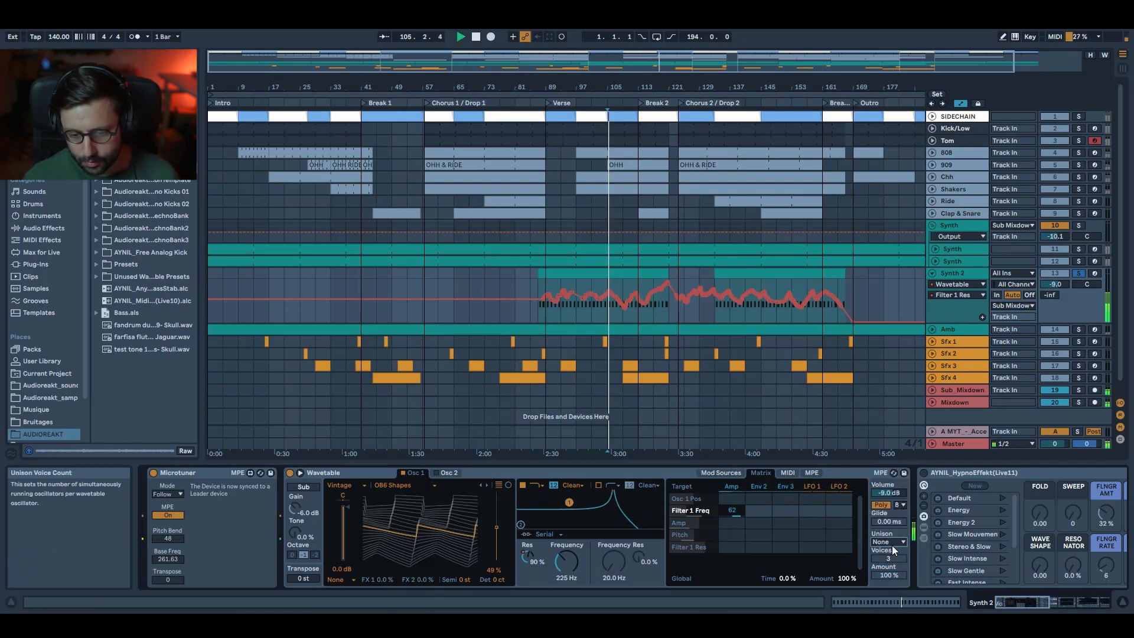
{"action": "key", "text": "space"}
{"action": "left_click", "coordinate": [892, 543]}
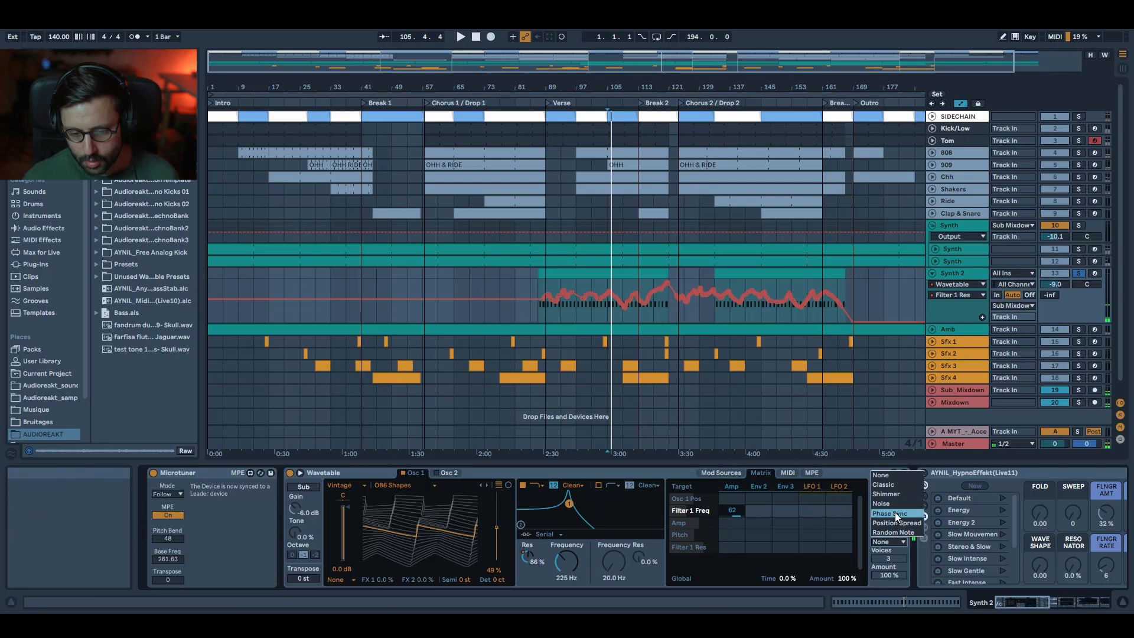
{"action": "left_click", "coordinate": [895, 514]}
{"action": "key", "text": "space"}
{"action": "key", "text": "space"}
- Switch on Synth 2's AYNIL_HypnoEffekt rack and play the track with and without it for comparison
{"action": "left_click", "coordinate": [1035, 609]}
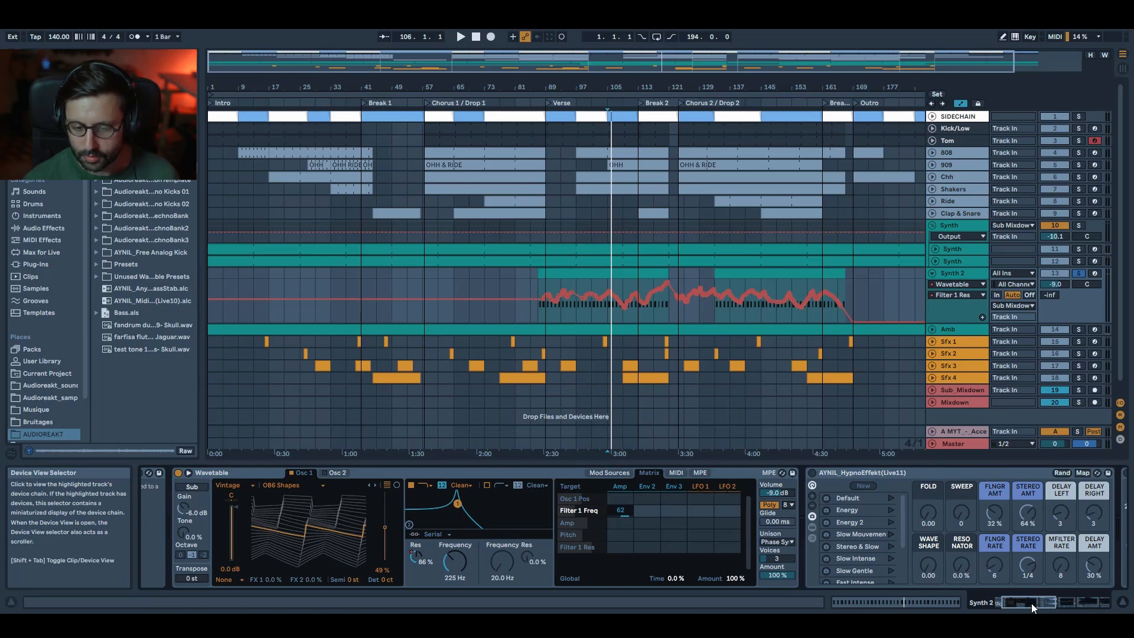
{"action": "left_click", "coordinate": [1032, 604]}
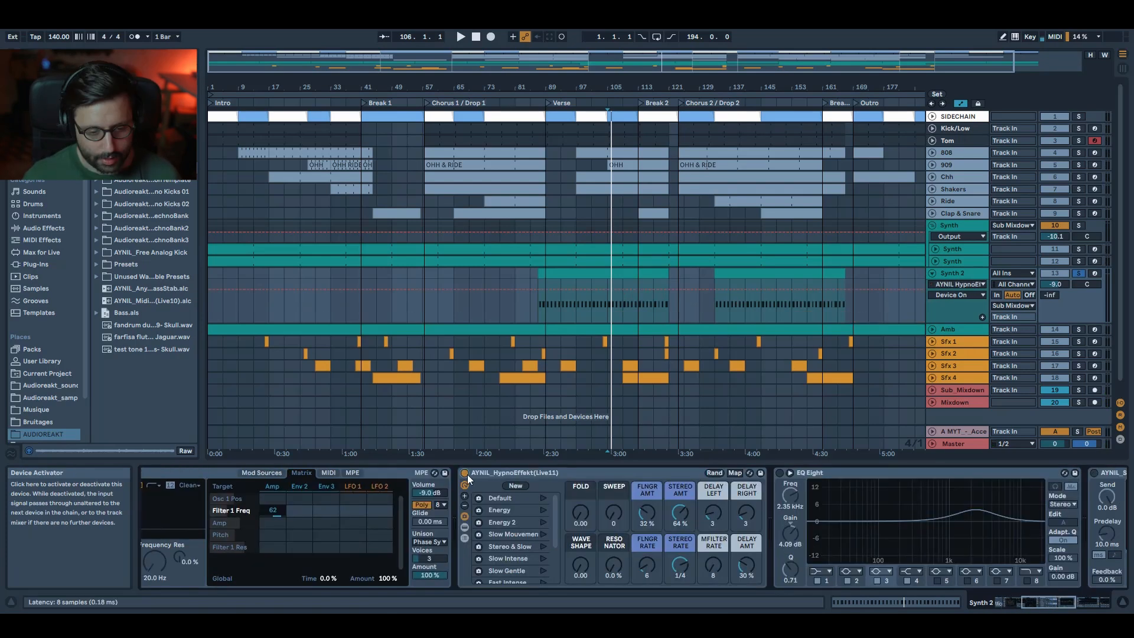
{"action": "left_click", "coordinate": [540, 473]}
{"action": "key", "text": "space"}
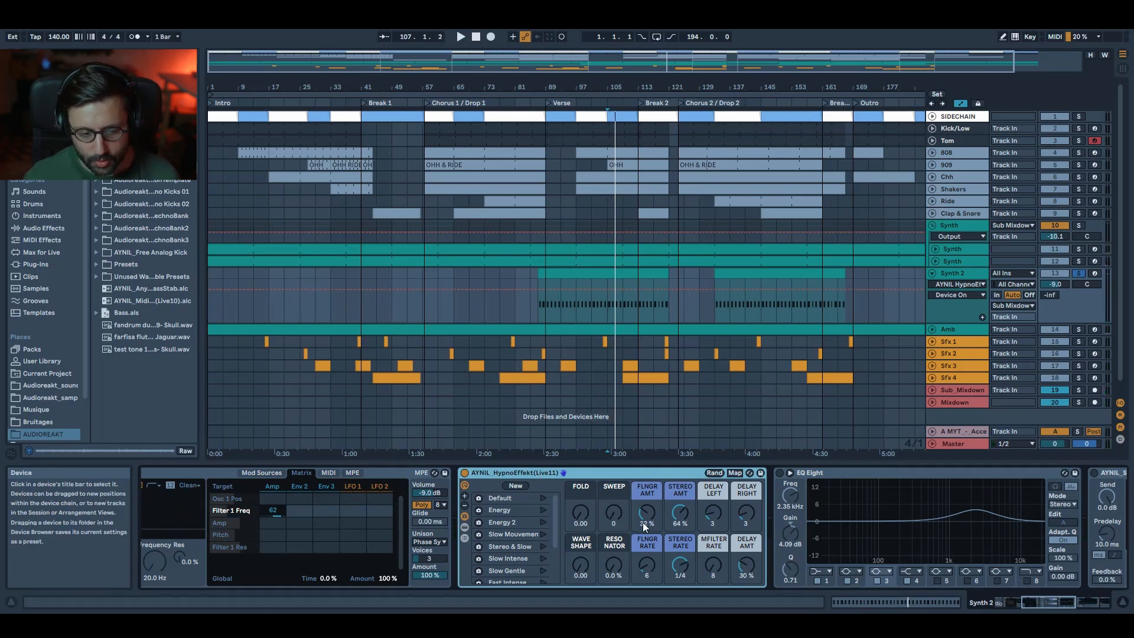
{"action": "key", "text": "space"}
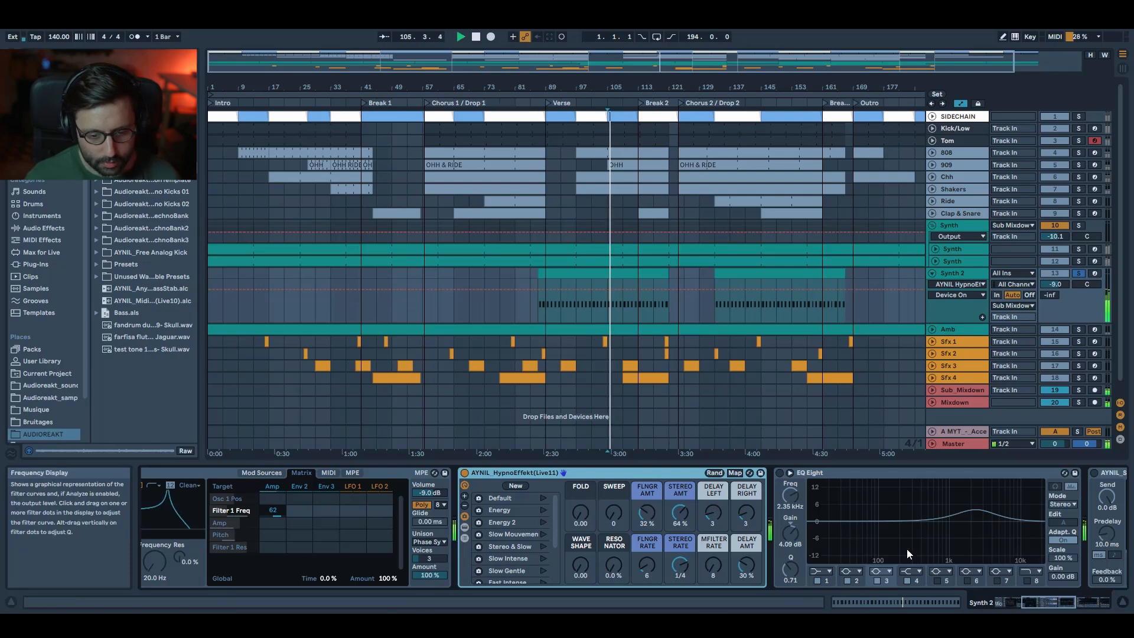
{"action": "left_click", "coordinate": [465, 474]}
{"action": "key", "text": "space"}
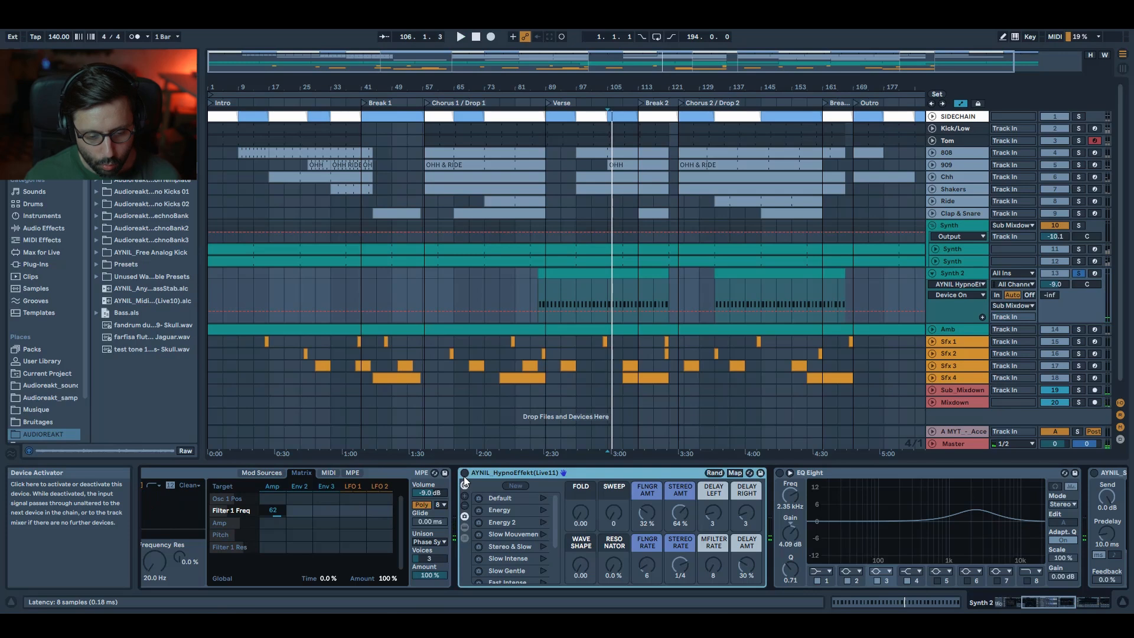
{"action": "left_click", "coordinate": [464, 476]}
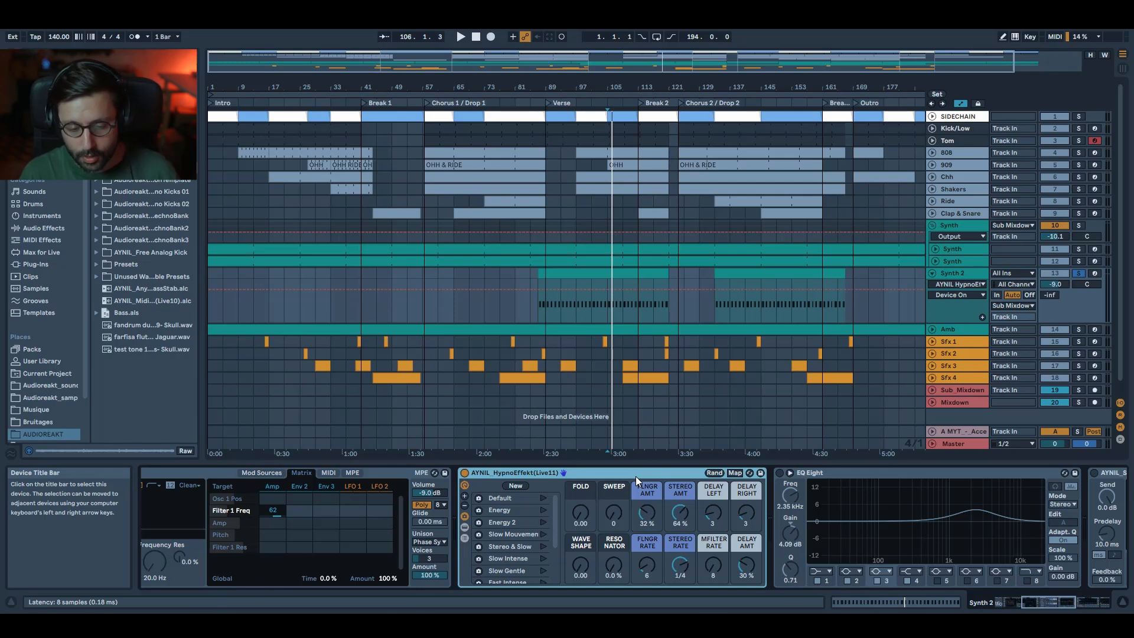
- Switch on Synth 2's EQ Eight, AYNIL_Shimmer_LongCleanv2 reverb and Channel EQ in turn while playing the track
{"action": "key", "text": "space"}
{"action": "left_click", "coordinate": [779, 473]}
{"action": "left_click_drag", "start_coordinate": [1034, 599], "coordinate": [1056, 603]}
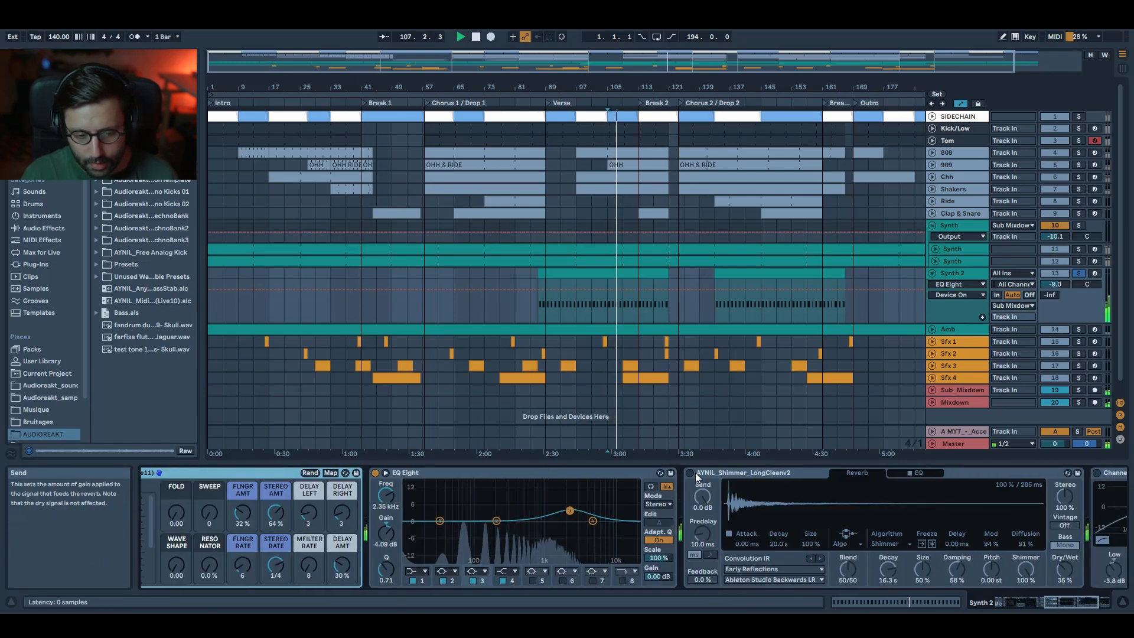
{"action": "left_click", "coordinate": [709, 487]}
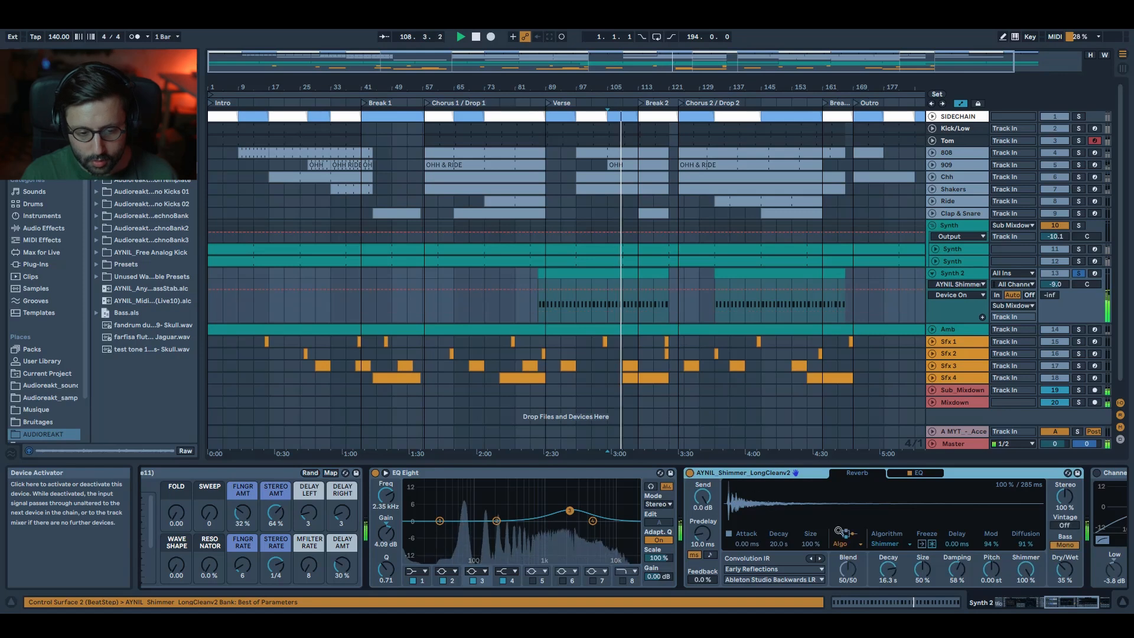
{"action": "left_click_drag", "start_coordinate": [1047, 603], "coordinate": [1070, 608]}
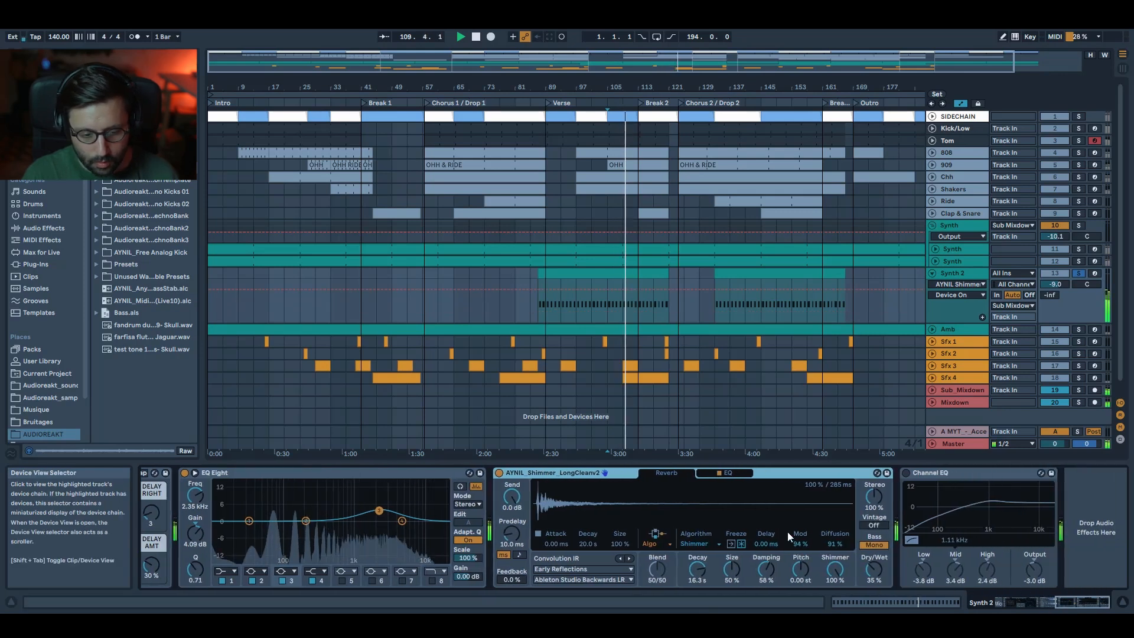
{"action": "left_click", "coordinate": [906, 473]}
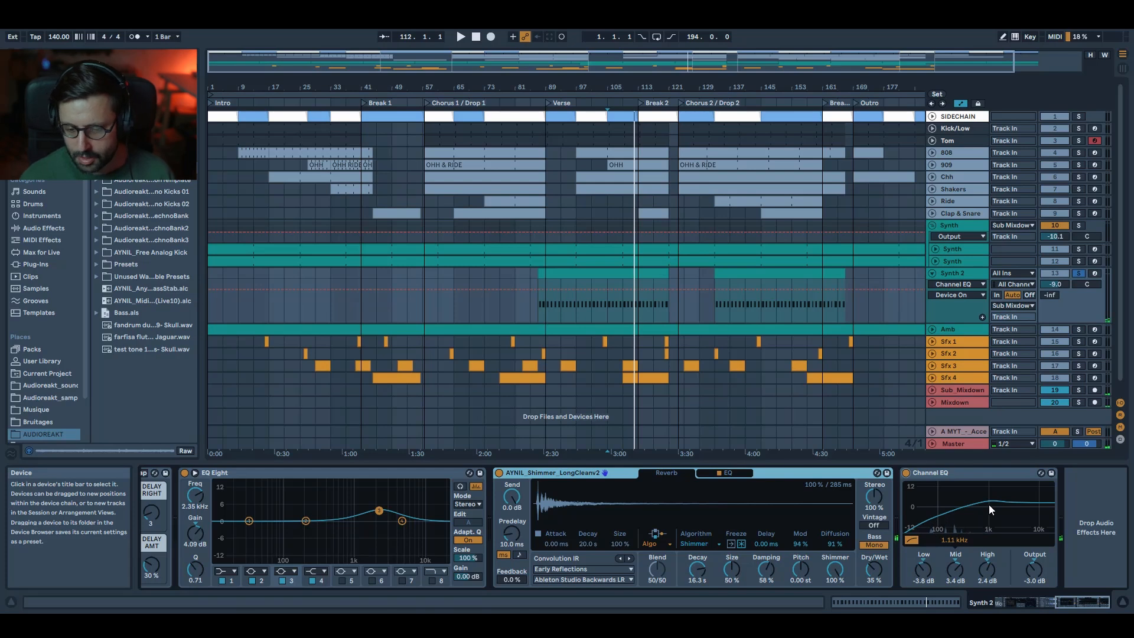
{"action": "key", "text": "space"}
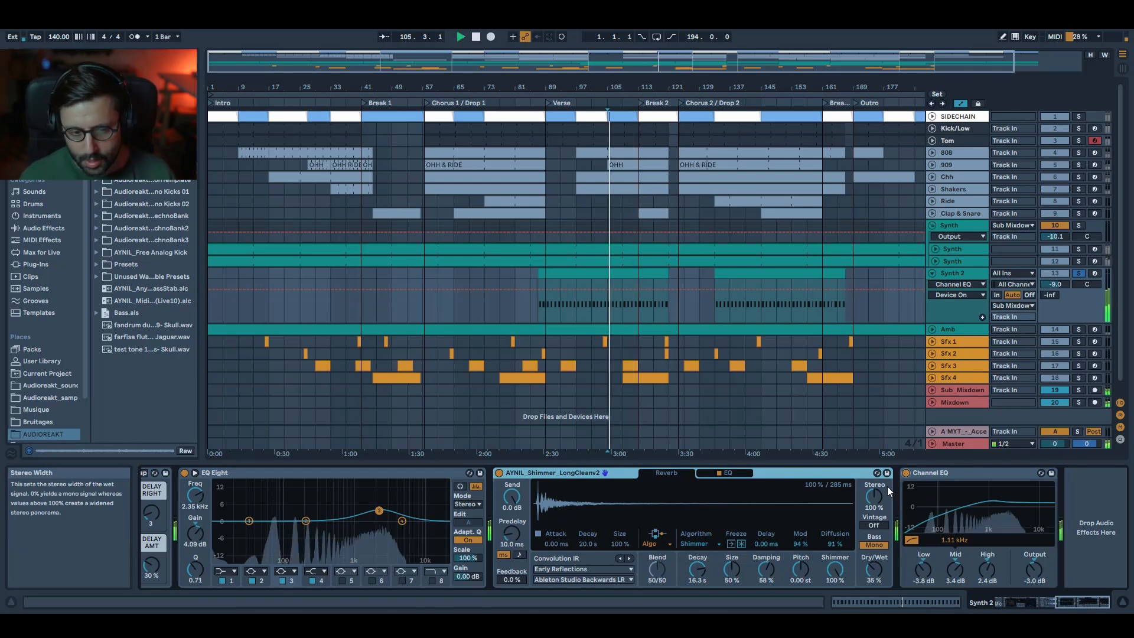
{"action": "key", "text": "space"}
- Unsolo Synth 2, play it within the full mix and view the notes of its first MIDI clip
{"action": "left_click", "coordinate": [1074, 274]}
{"action": "key", "text": "space"}
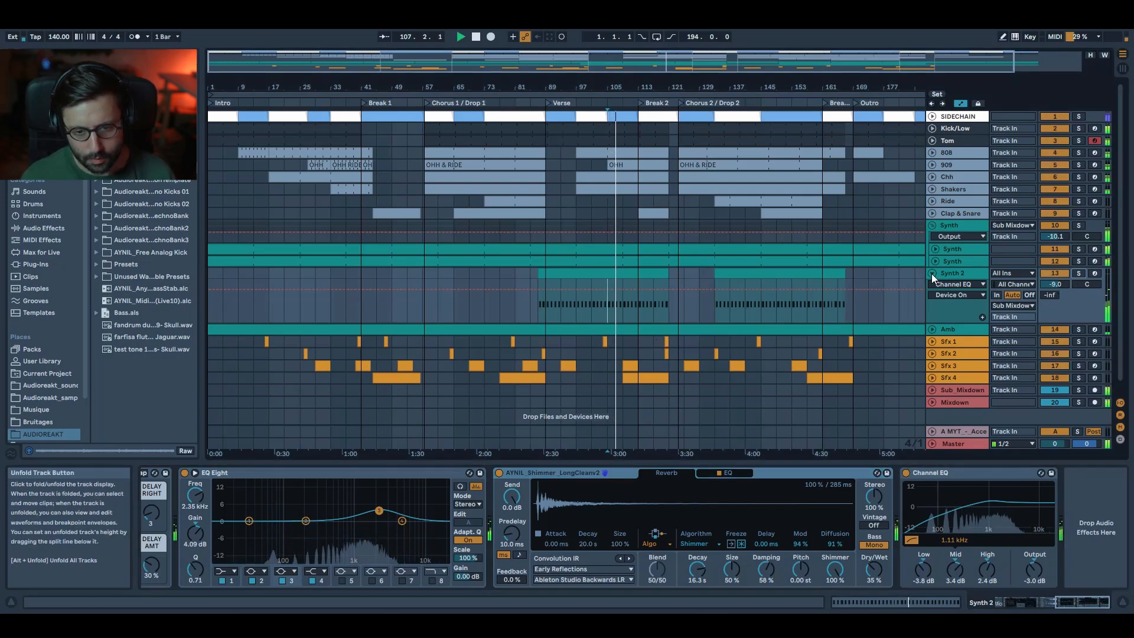
{"action": "double_click", "coordinate": [602, 298]}
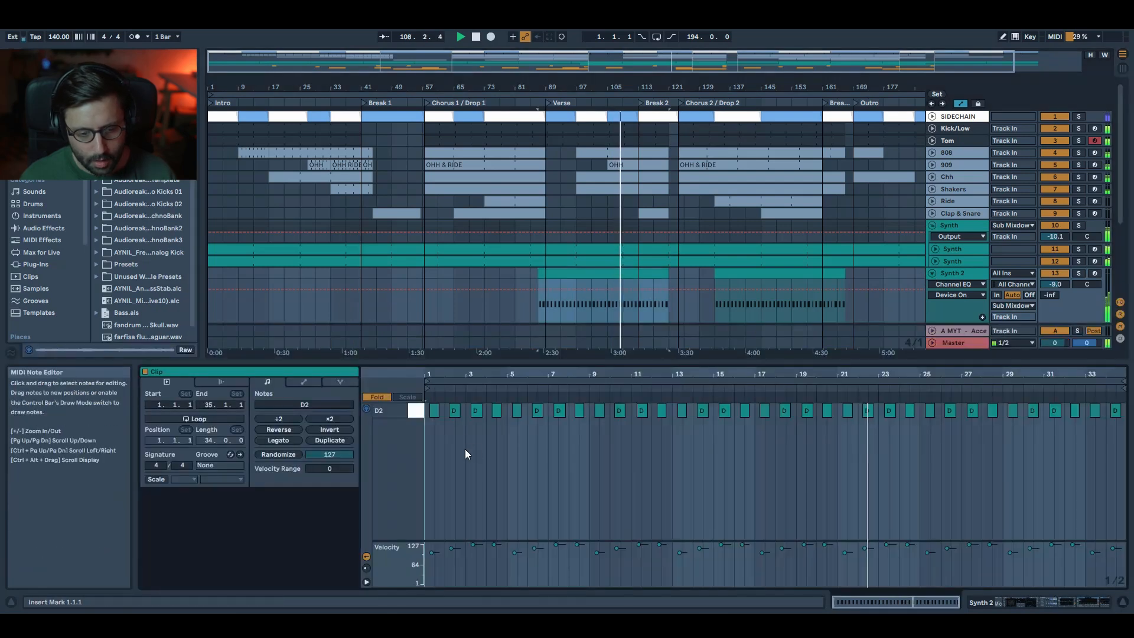
{"action": "key", "text": "space"}
{"action": "left_click_drag", "start_coordinate": [463, 375], "coordinate": [480, 567]}
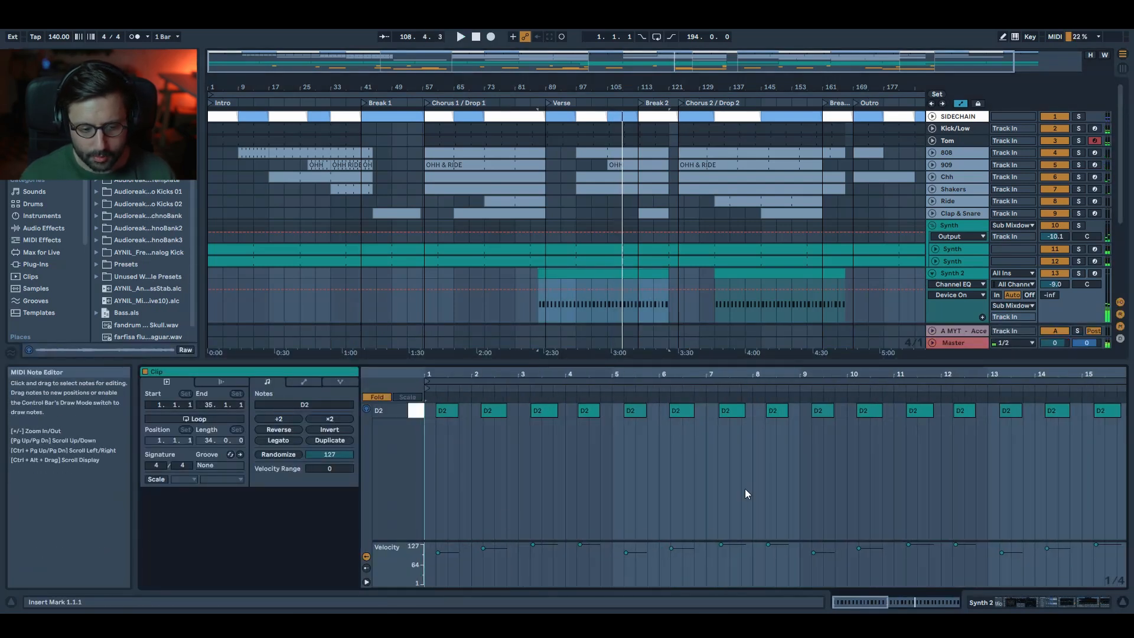
- Fold the Synth 2 track and the Synth group in the arrangement
{"action": "left_click", "coordinate": [932, 273]}
{"action": "scroll", "coordinate": [949, 213], "scroll_direction": "down", "scroll_amount": 2}
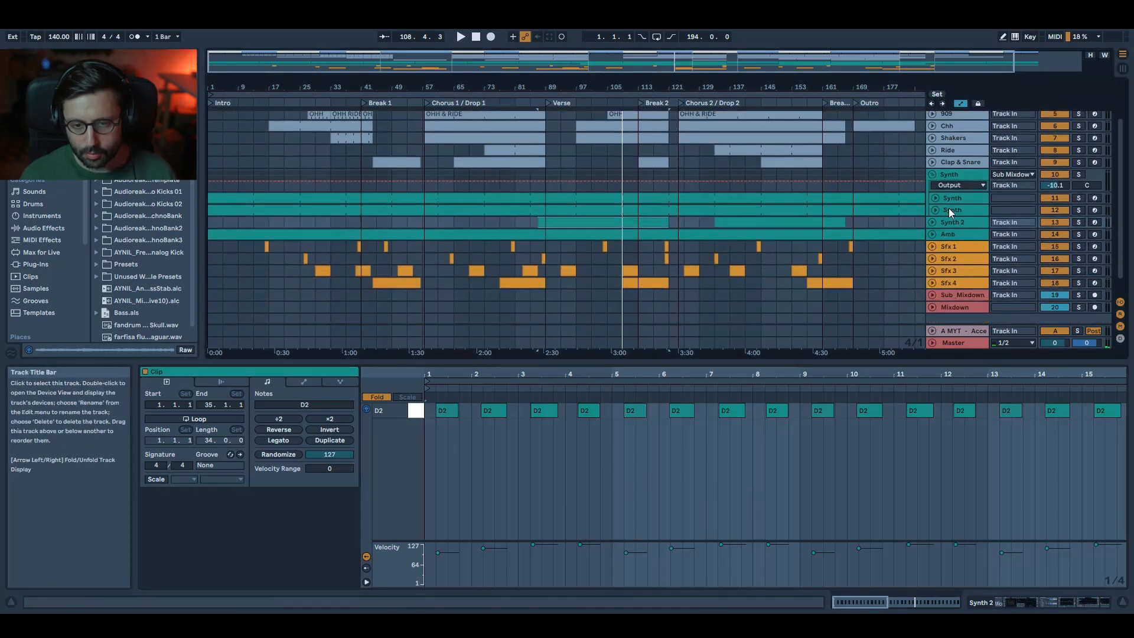
{"action": "left_click", "coordinate": [932, 176]}
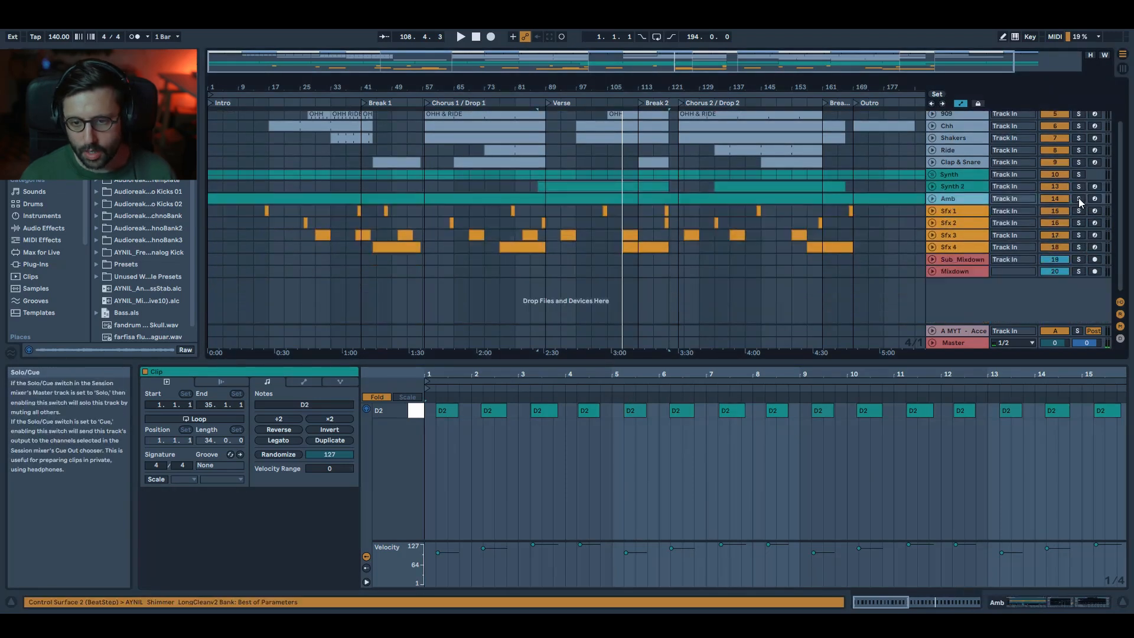
- Solo and unfold the Amb track, and play its long MIDI clip from the start of the song
{"action": "left_click", "coordinate": [1078, 199]}
{"action": "left_click", "coordinate": [932, 202]}
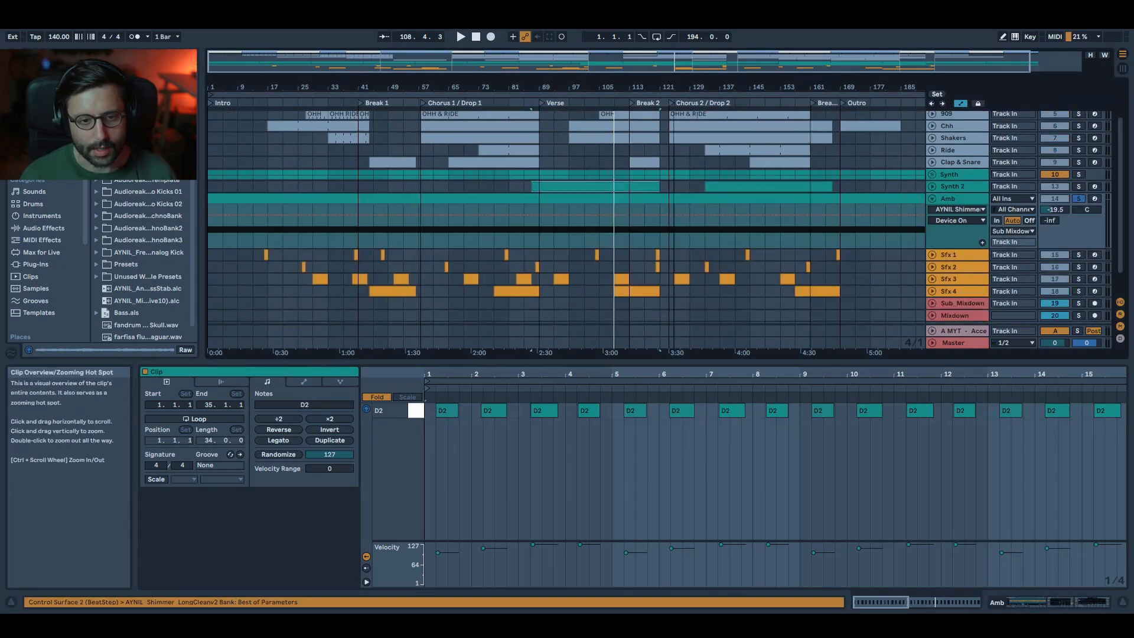
{"action": "left_click", "coordinate": [232, 195]}
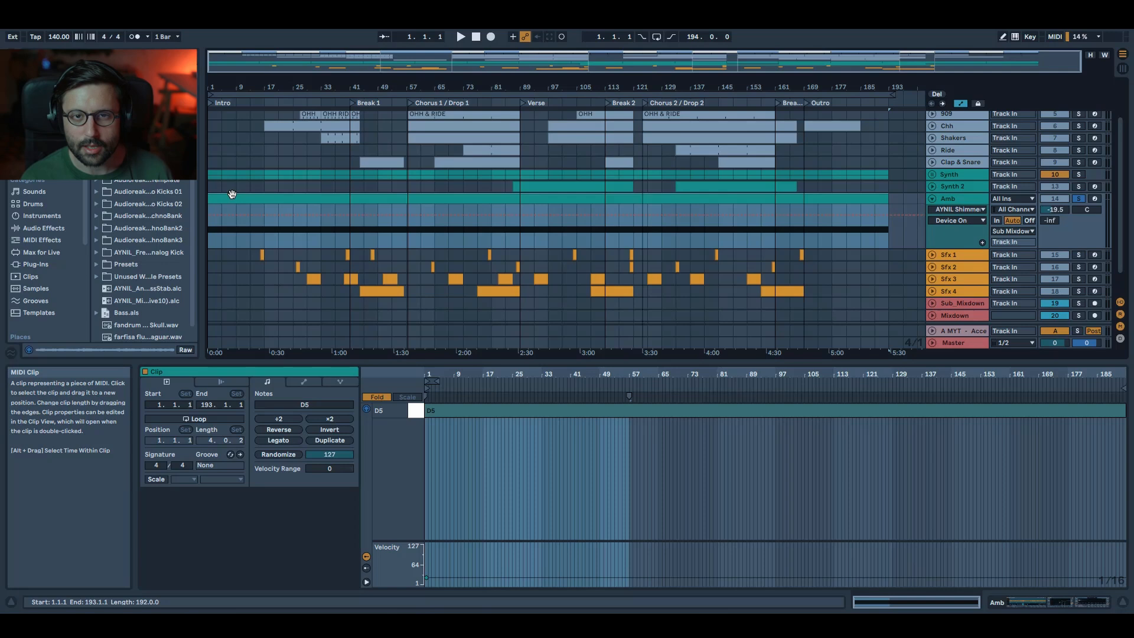
{"action": "key", "text": "space"}
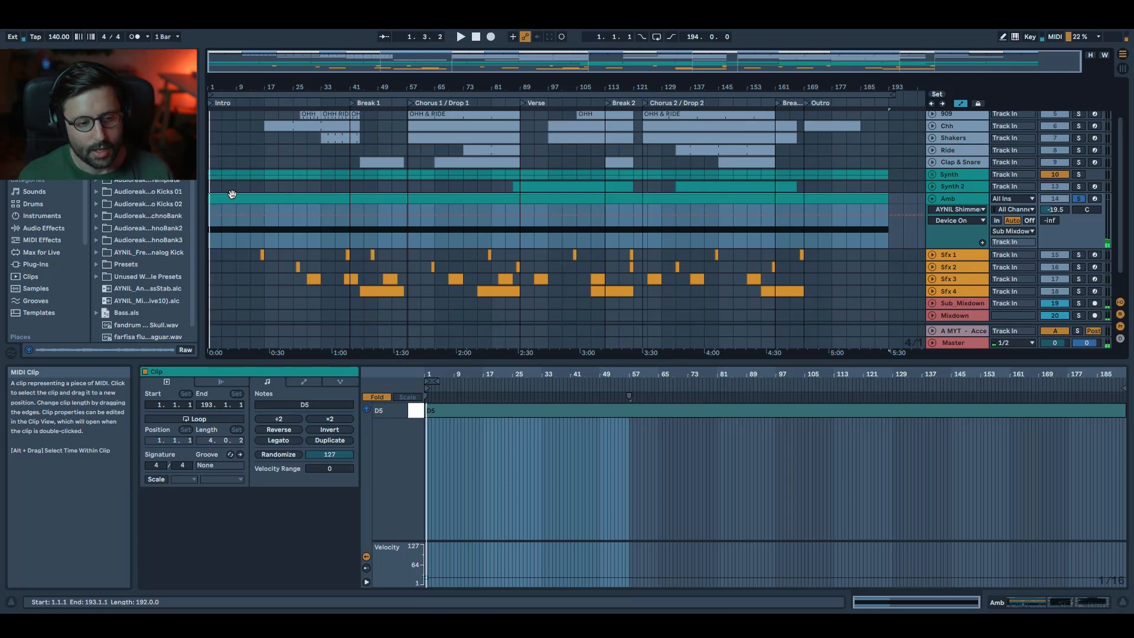
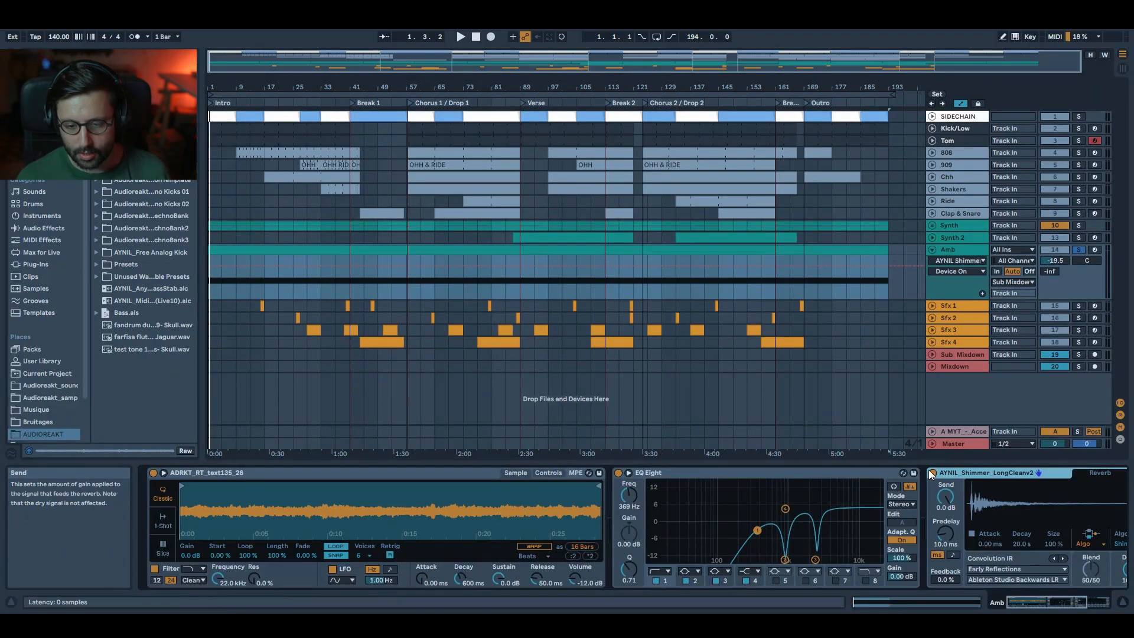
- Switch off Amb's EQ Eight, show its MIDI clip, and play the dry ADRKT_RT_text135_28 sample
{"action": "left_click", "coordinate": [616, 472]}
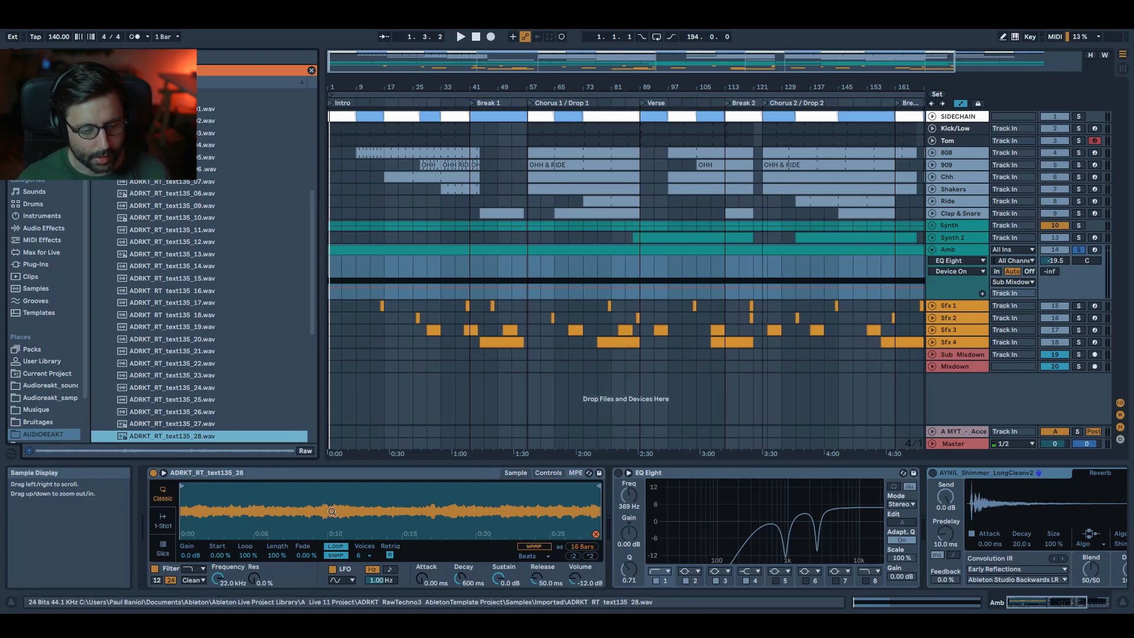
{"action": "left_click", "coordinate": [504, 253]}
{"action": "double_click", "coordinate": [504, 253]}
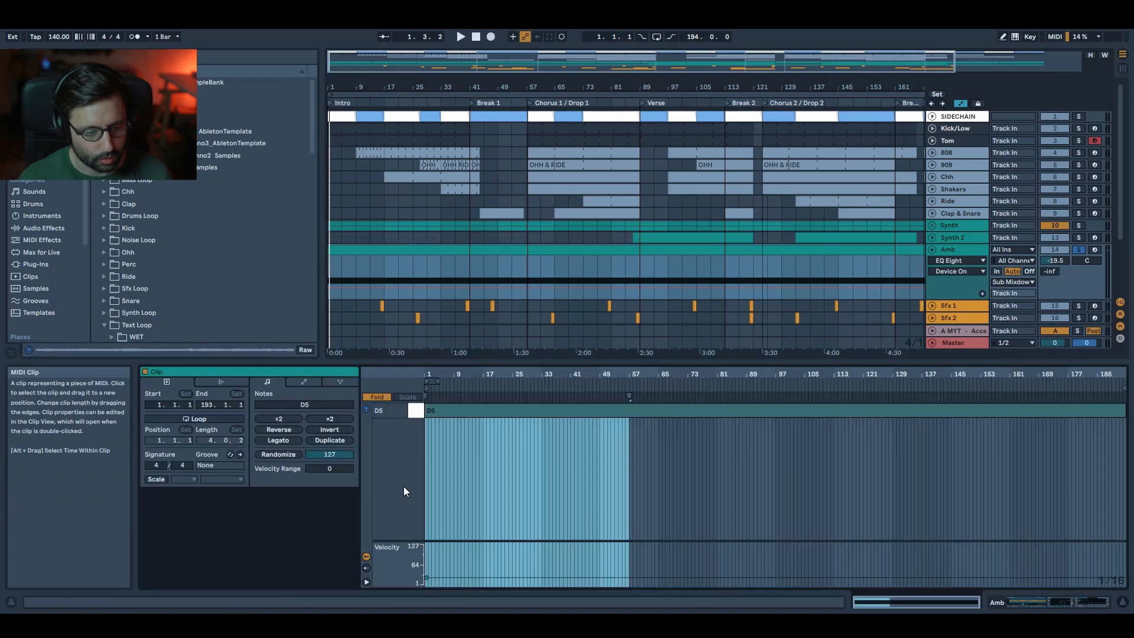
{"action": "double_click", "coordinate": [948, 255]}
{"action": "key", "text": "space"}
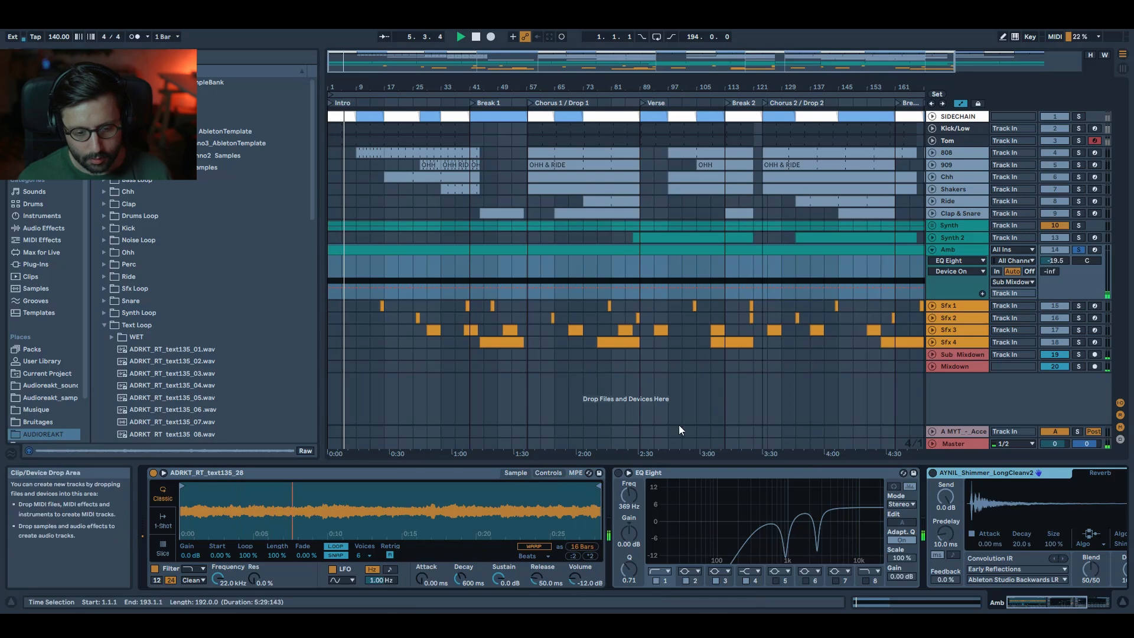
- Switch on Amb's EQ Eight and AYNIL_Shimmer_LongCleanv2 reverb, and play the soloed track from the start
{"action": "left_click", "coordinate": [619, 473]}
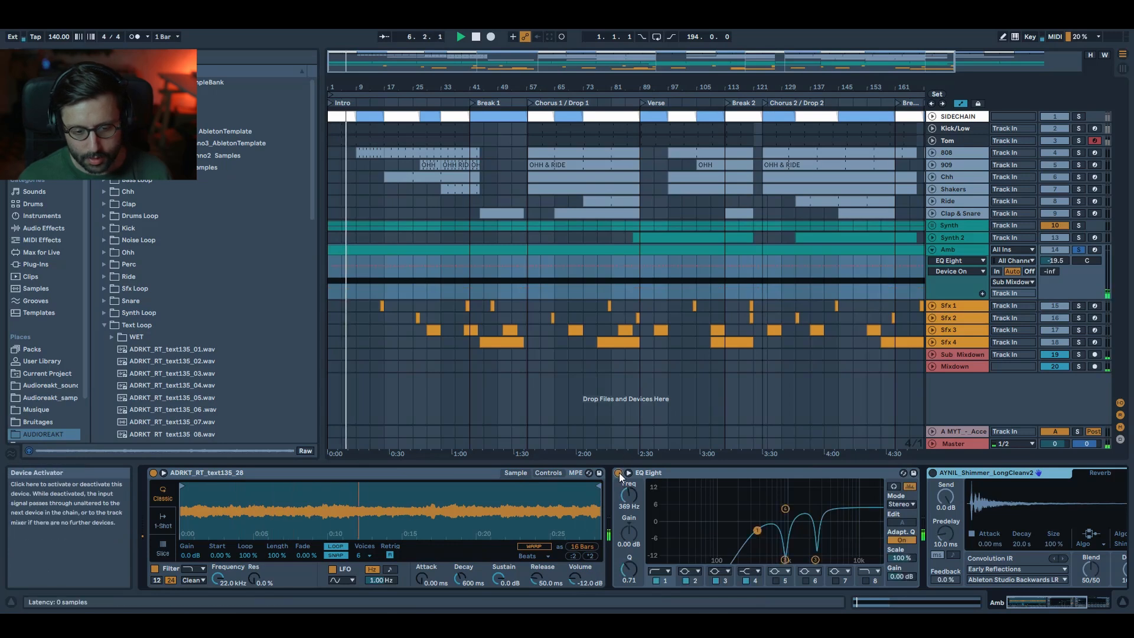
{"action": "left_click", "coordinate": [785, 559]}
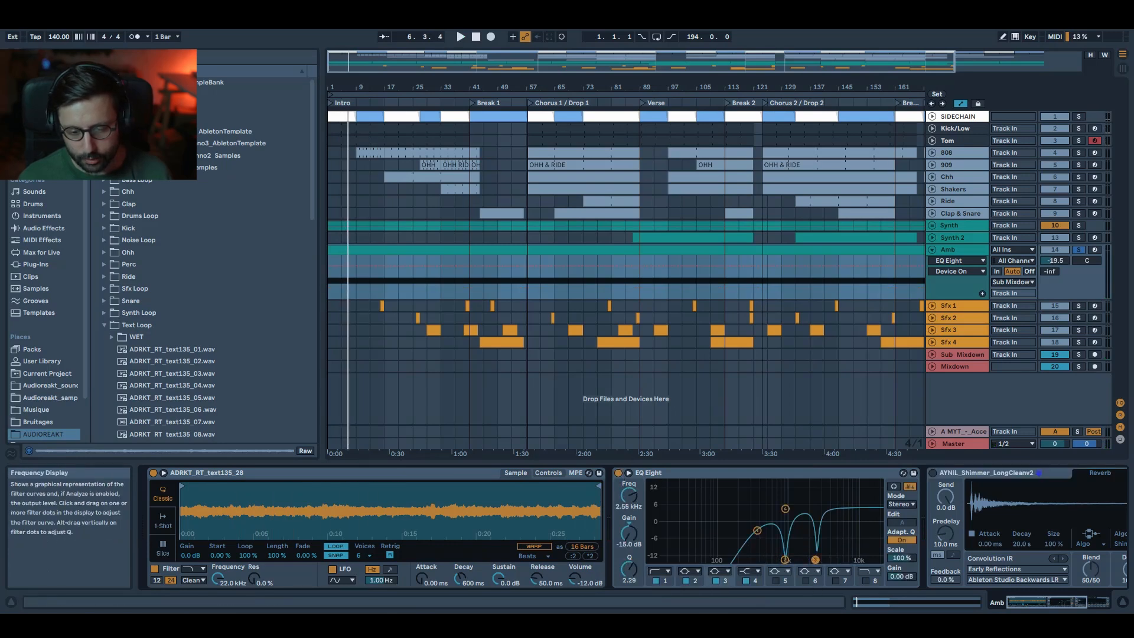
{"action": "scroll", "coordinate": [677, 527], "scroll_direction": "right", "scroll_amount": 5}
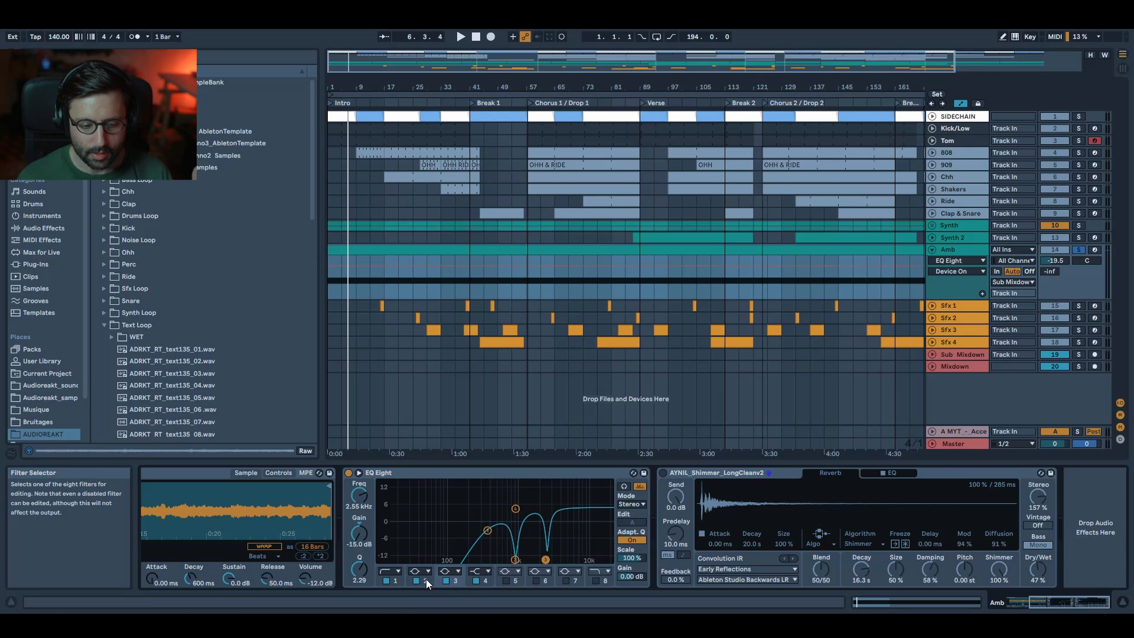
{"action": "left_click", "coordinate": [661, 475]}
{"action": "left_click", "coordinate": [662, 476]}
{"action": "key", "text": "space"}
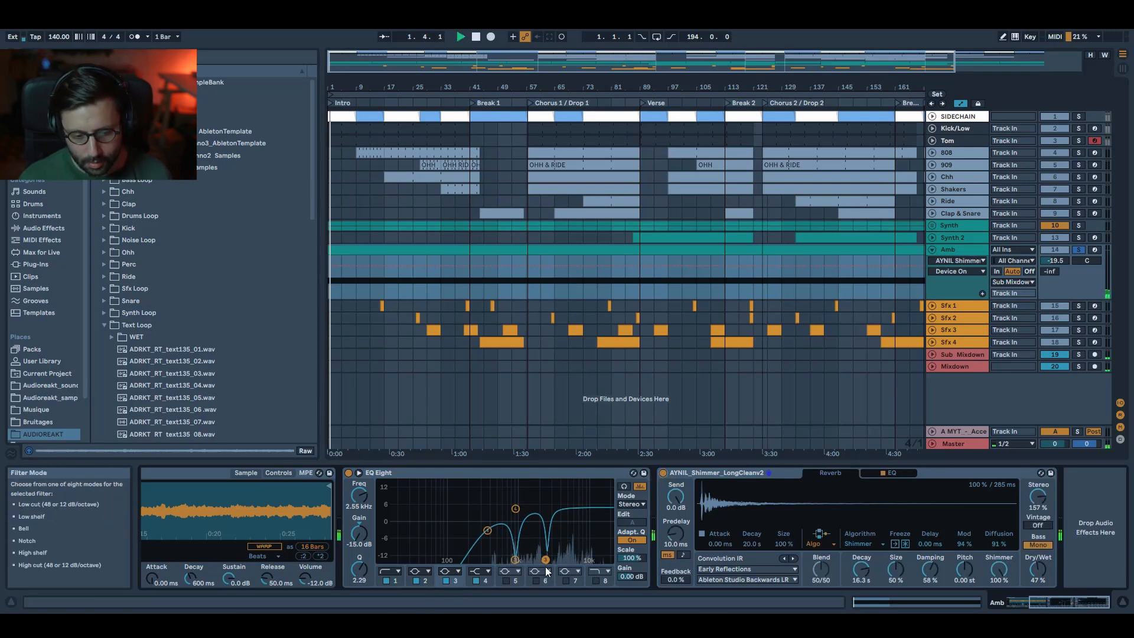
- Compare the Amb track with EQ Eight switched off and back on during playback, and stop
{"action": "left_click", "coordinate": [349, 474]}
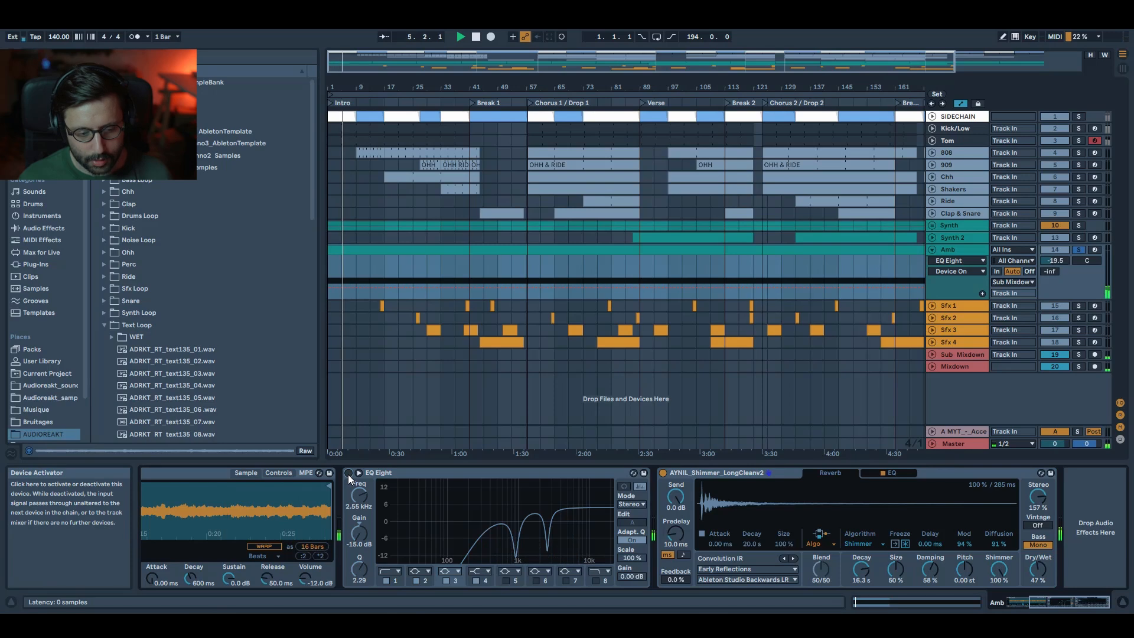
{"action": "left_click", "coordinate": [349, 474]}
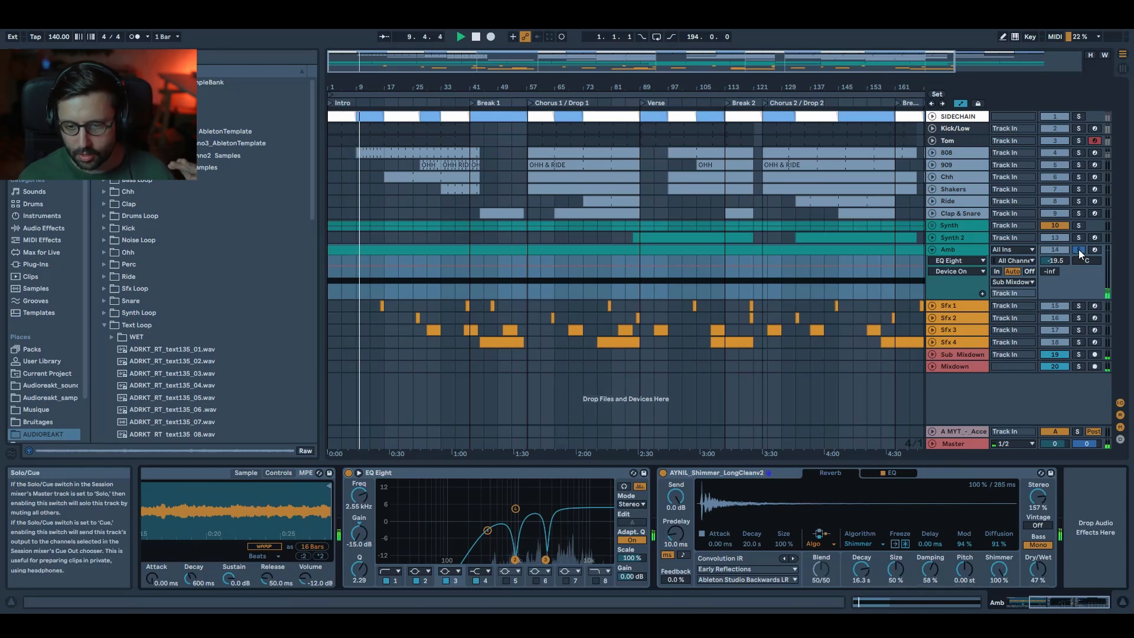
{"action": "key", "text": "space"}
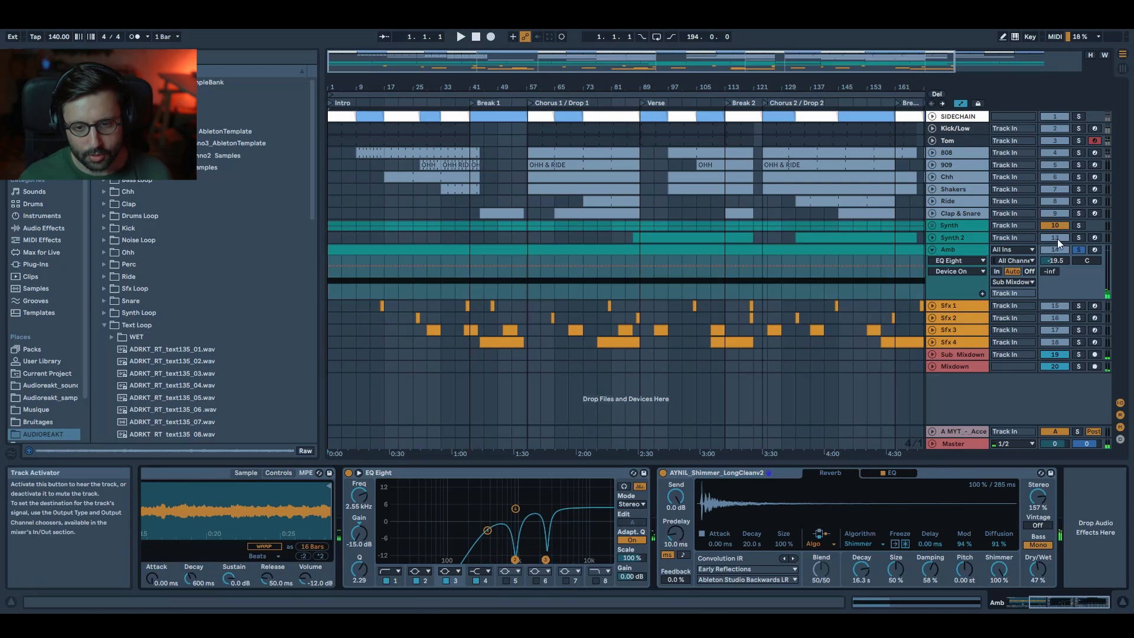
- Unsolo the Amb track and play the full mix from the start of the song
{"action": "left_click", "coordinate": [1076, 252]}
{"action": "key", "text": "space"}
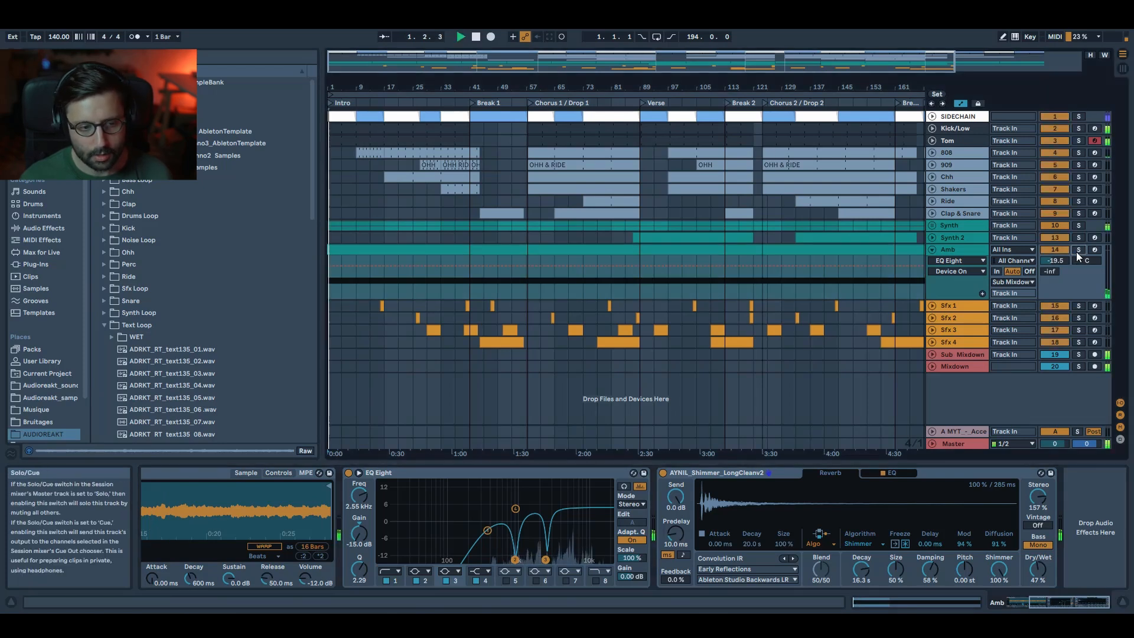
{"action": "key", "text": "space"}
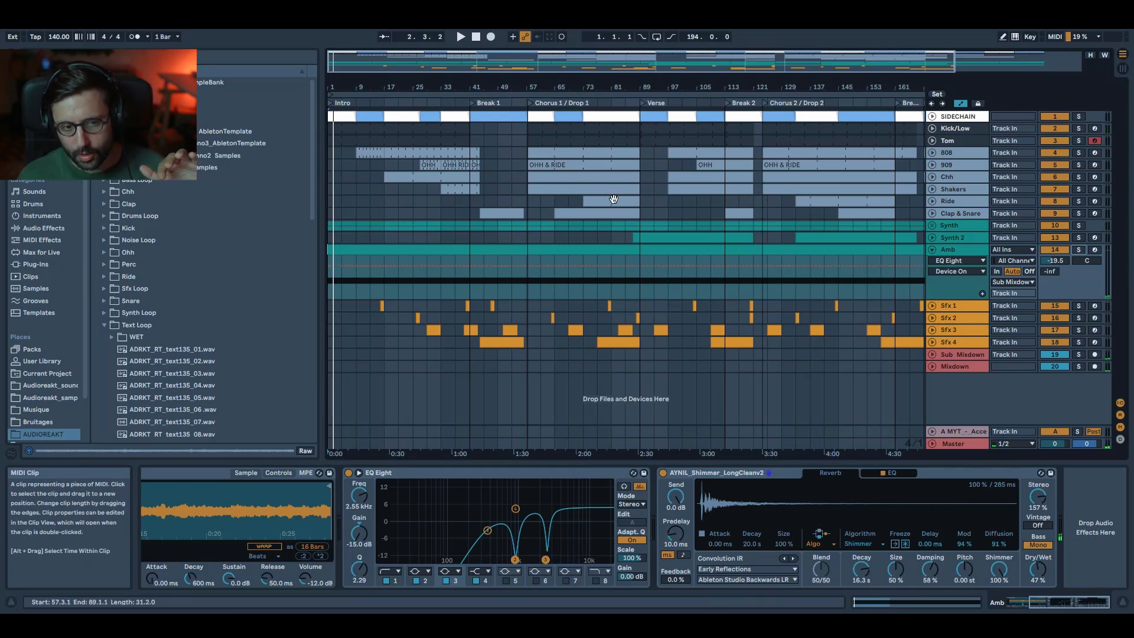
- Play the full mix from bar 73 in Chorus 1 / Drop 1 and compare it with the Amb track muted and active
{"action": "left_click", "coordinate": [585, 289]}
{"action": "key", "text": "space"}
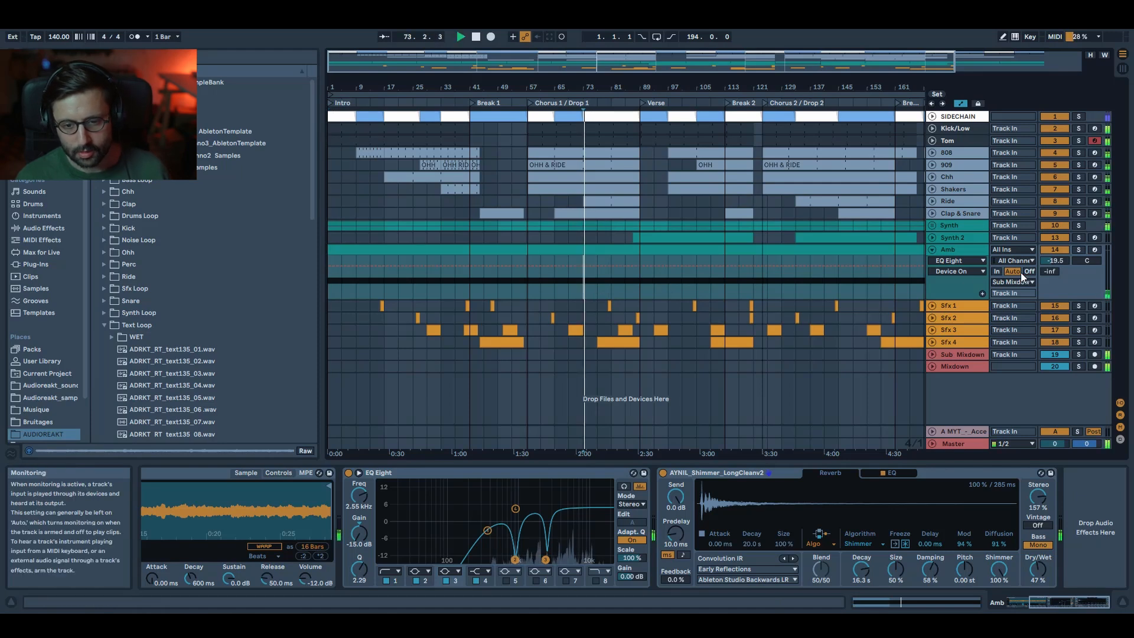
{"action": "left_click", "coordinate": [1055, 250]}
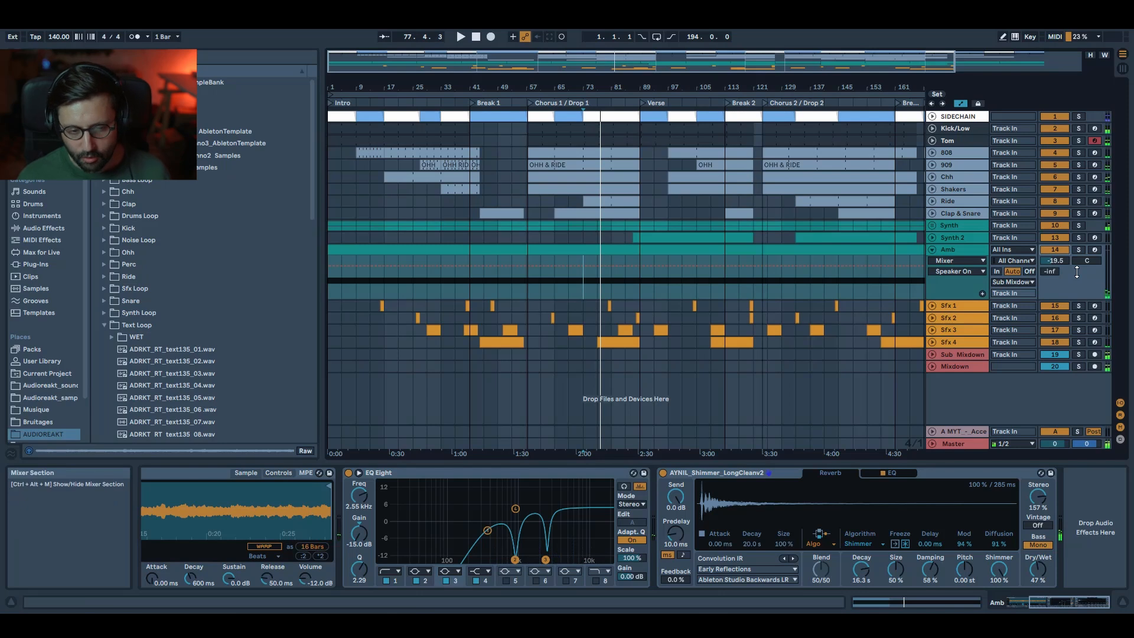
- Play the full mix from around the start of Break 1, and fold the Amb track
{"action": "left_click_drag", "start_coordinate": [679, 61], "coordinate": [680, 38]}
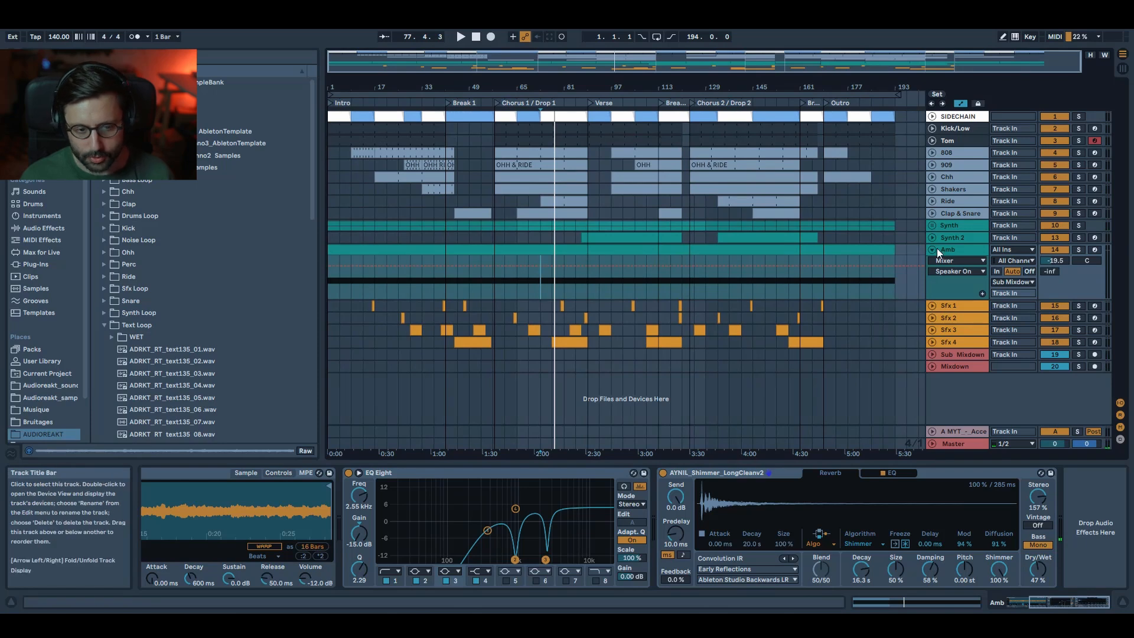
{"action": "left_click", "coordinate": [448, 285]}
{"action": "key", "text": "space"}
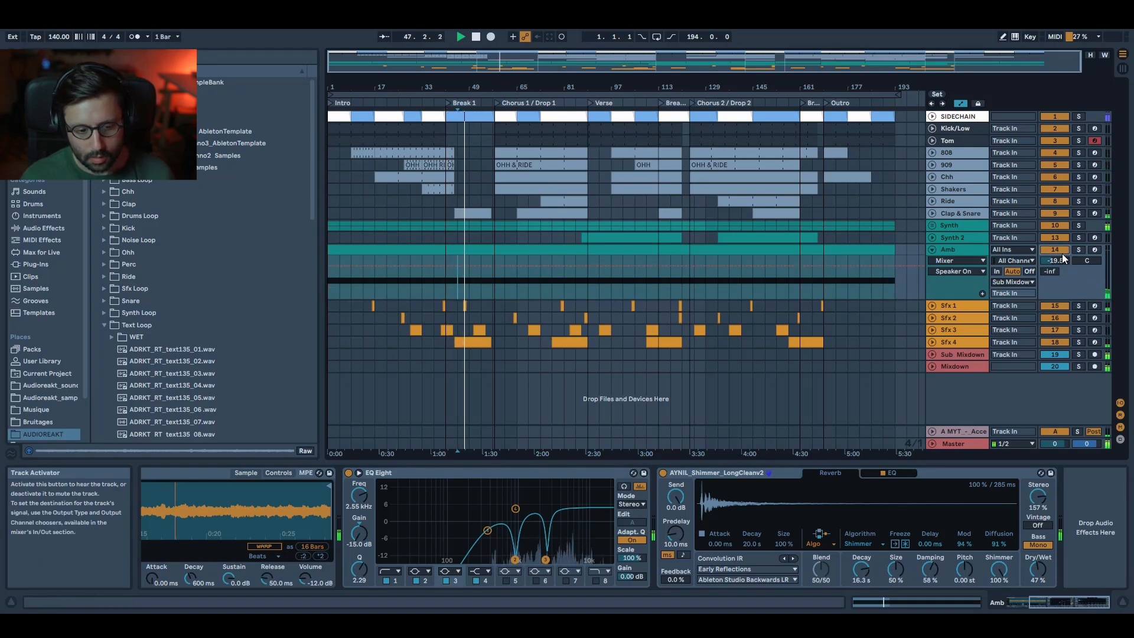
{"action": "left_click", "coordinate": [931, 252]}
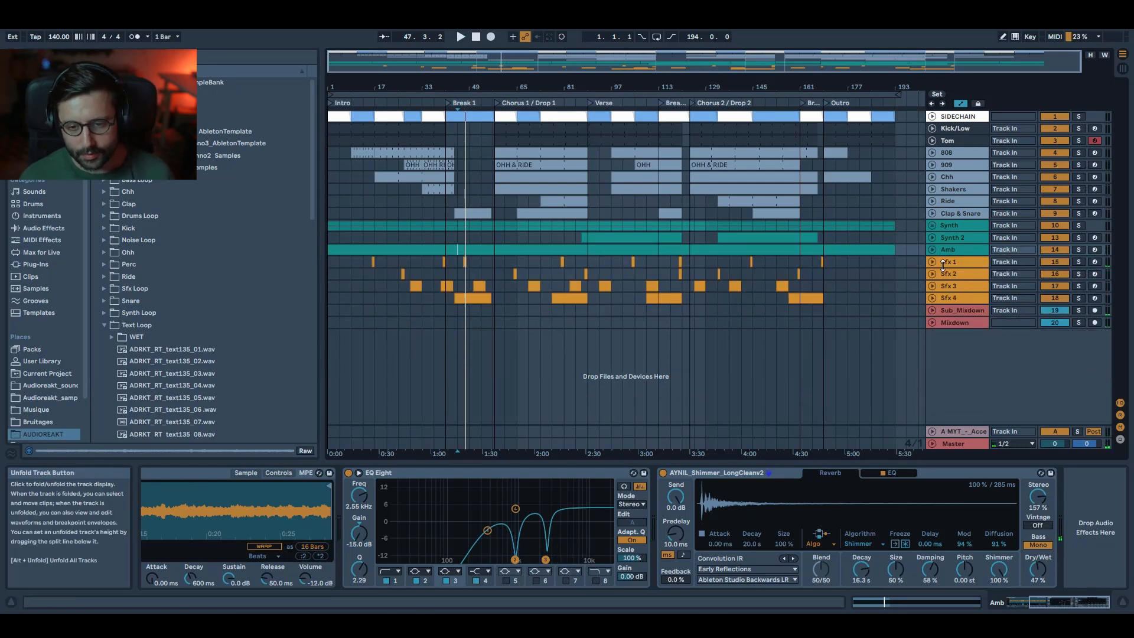
- Show the Sfx 1 track's device chain and play its Break 1 clip soloed from around bar 47
{"action": "left_click", "coordinate": [952, 262]}
{"action": "left_click_drag", "start_coordinate": [533, 83], "coordinate": [634, 142]}
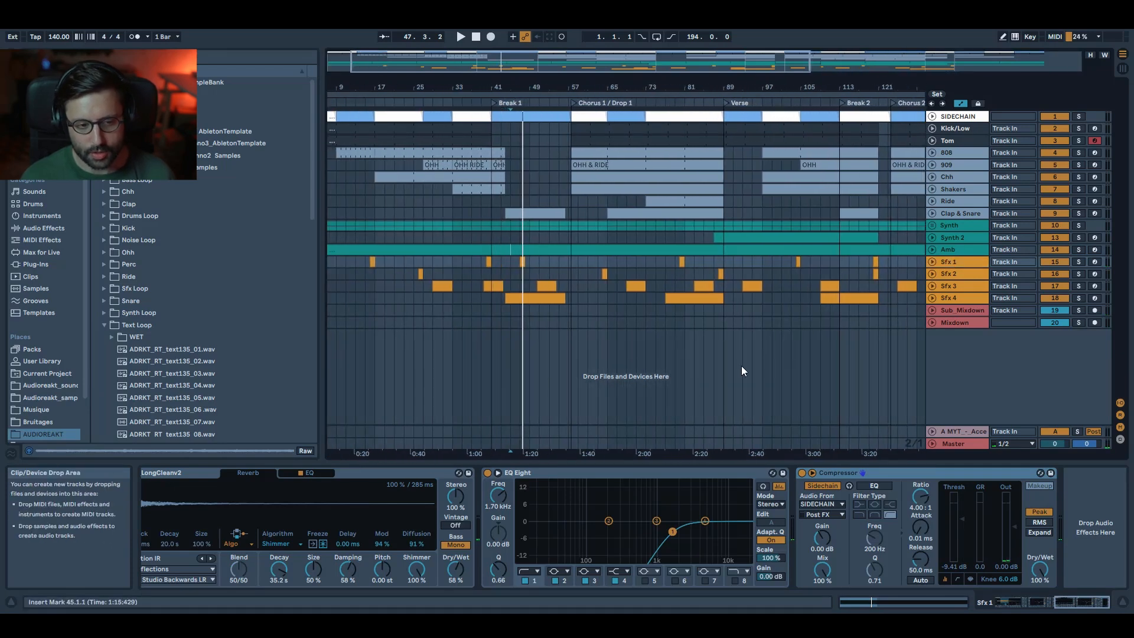
{"action": "left_click", "coordinate": [523, 262]}
{"action": "key", "text": "space"}
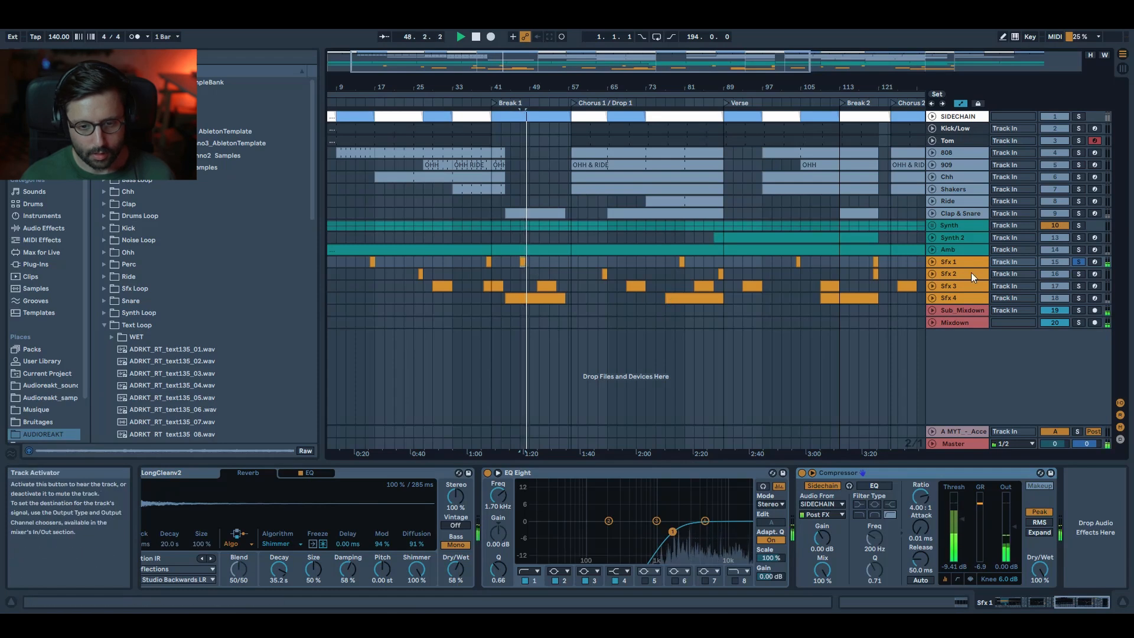
- Switch off Sfx 1's Redux, EQ Eights, Utility, Shimmer reverb and Compressor, and play the dry clip
{"action": "left_click_drag", "start_coordinate": [1075, 601], "coordinate": [985, 598]}
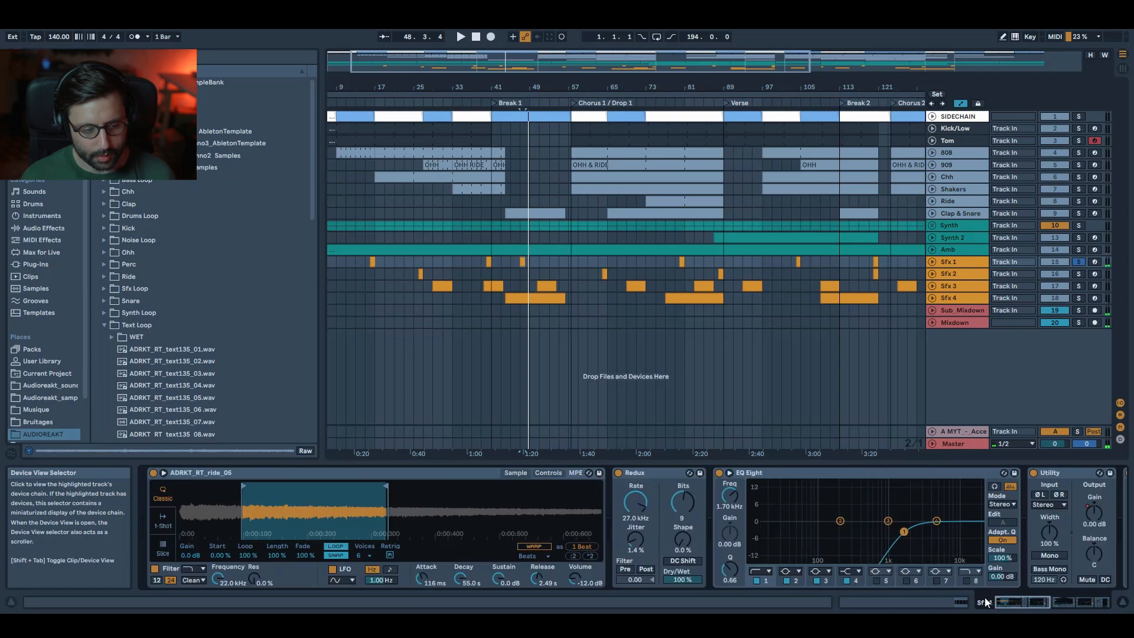
{"action": "left_click", "coordinate": [1051, 594]}
{"action": "left_click", "coordinate": [488, 474]}
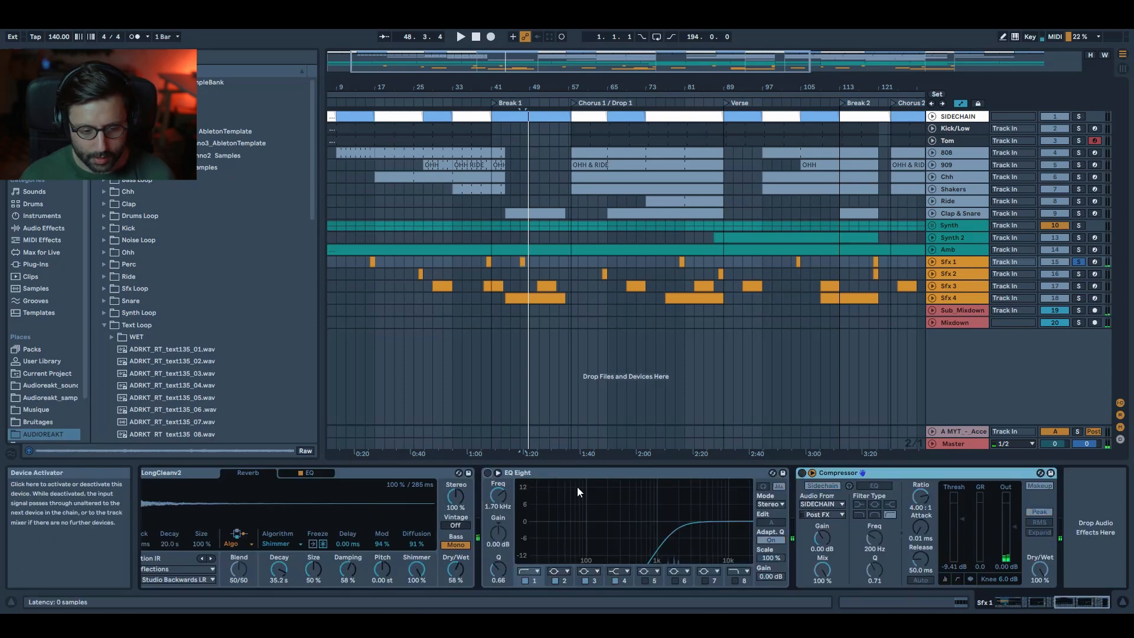
{"action": "left_click", "coordinate": [1028, 600]}
{"action": "left_click", "coordinate": [619, 473]}
{"action": "left_click", "coordinate": [518, 473]}
{"action": "key", "text": "space"}
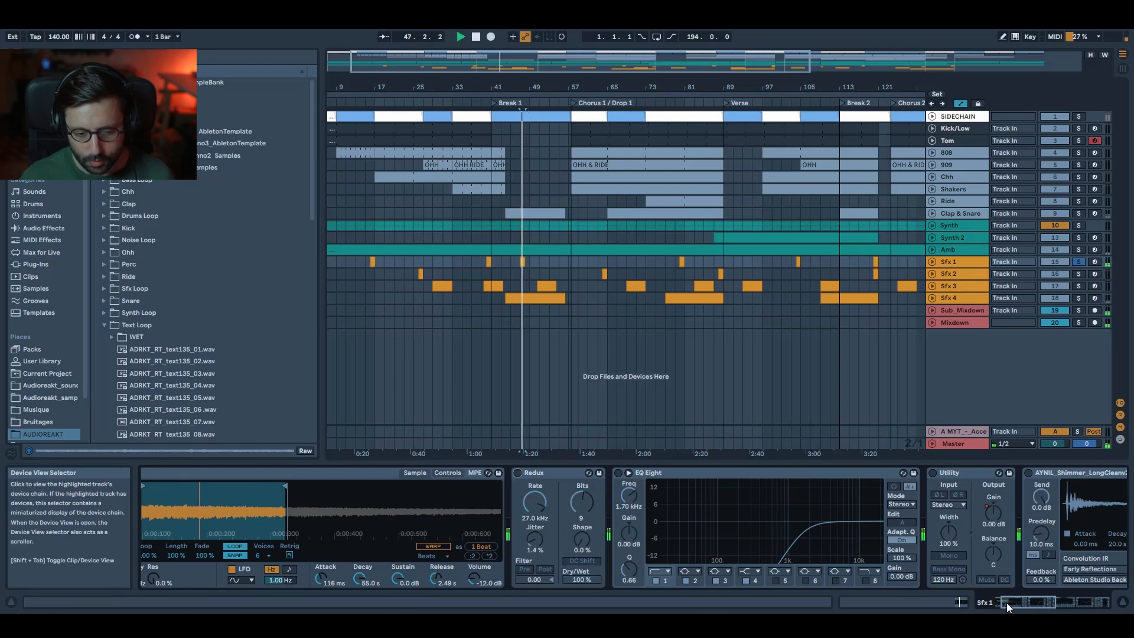
{"action": "left_click", "coordinate": [1008, 603]}
{"action": "key", "text": "space"}
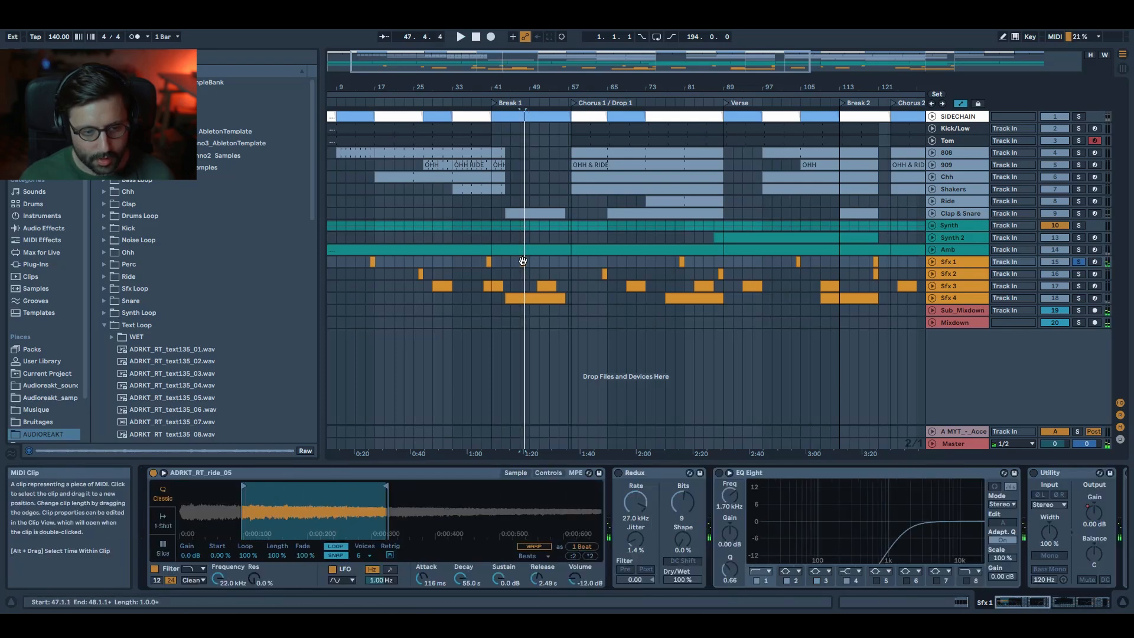
- Show and play the notes of Sfx 1's bar 47 clip, and locate its ADRKT_RT_ride_05 sample in the browser
{"action": "double_click", "coordinate": [523, 261]}
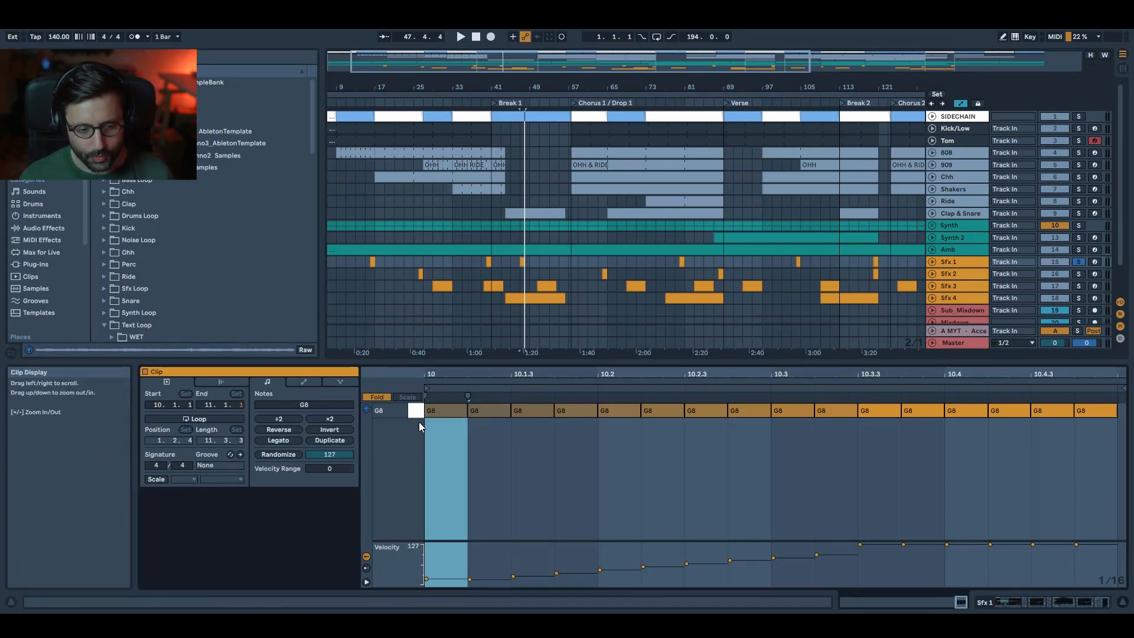
{"action": "key", "text": "space"}
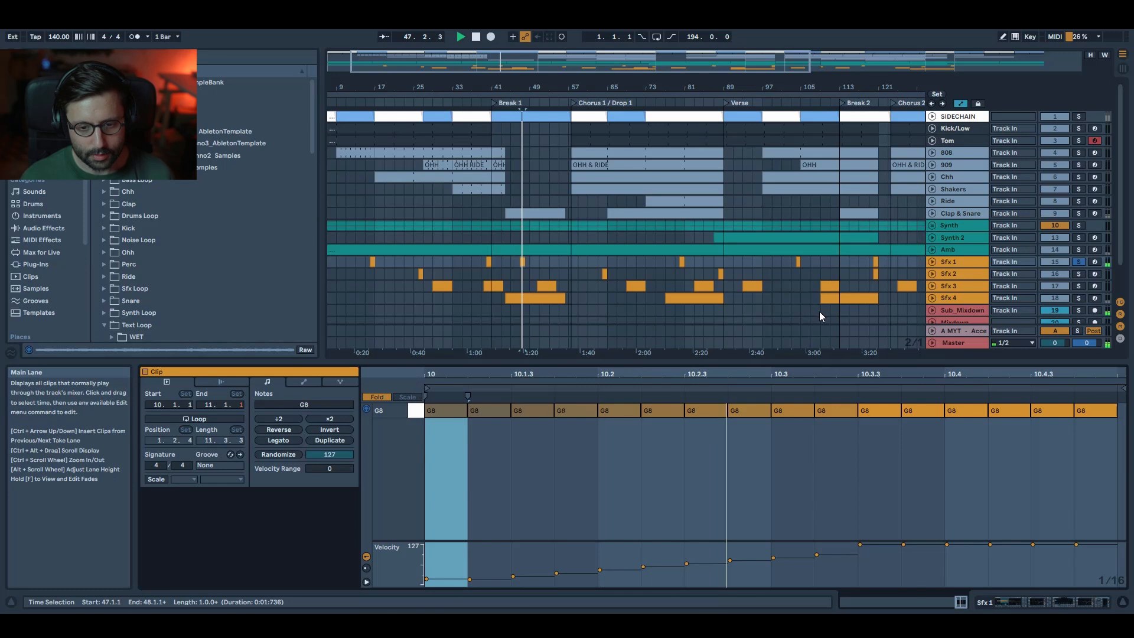
{"action": "key", "text": "space"}
{"action": "key", "text": "q"}
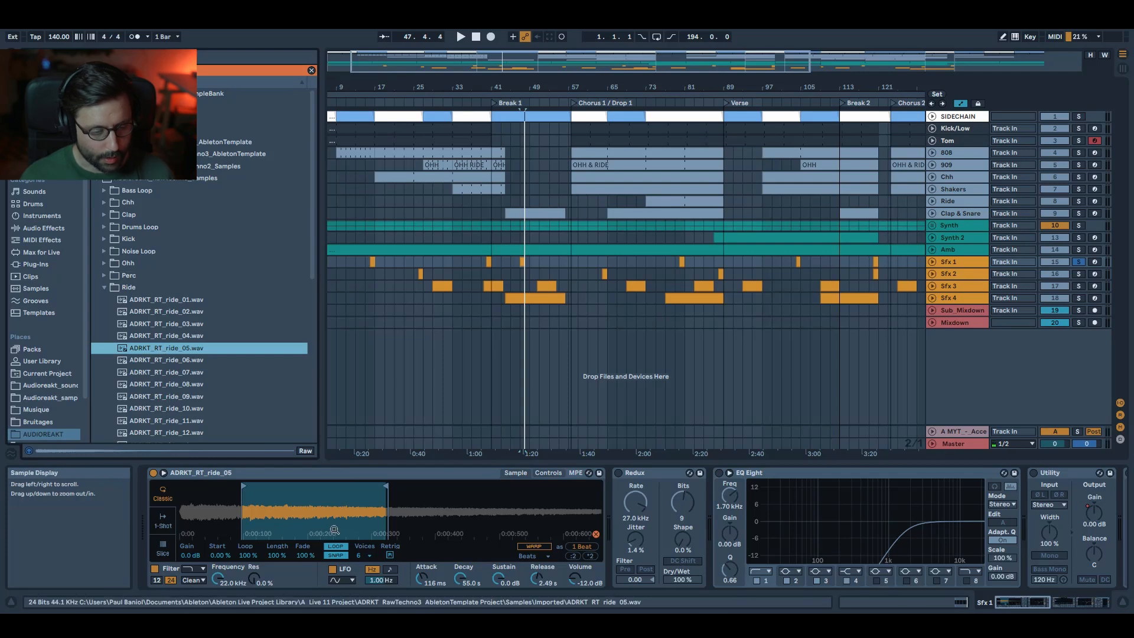
{"action": "left_click", "coordinate": [596, 535]}
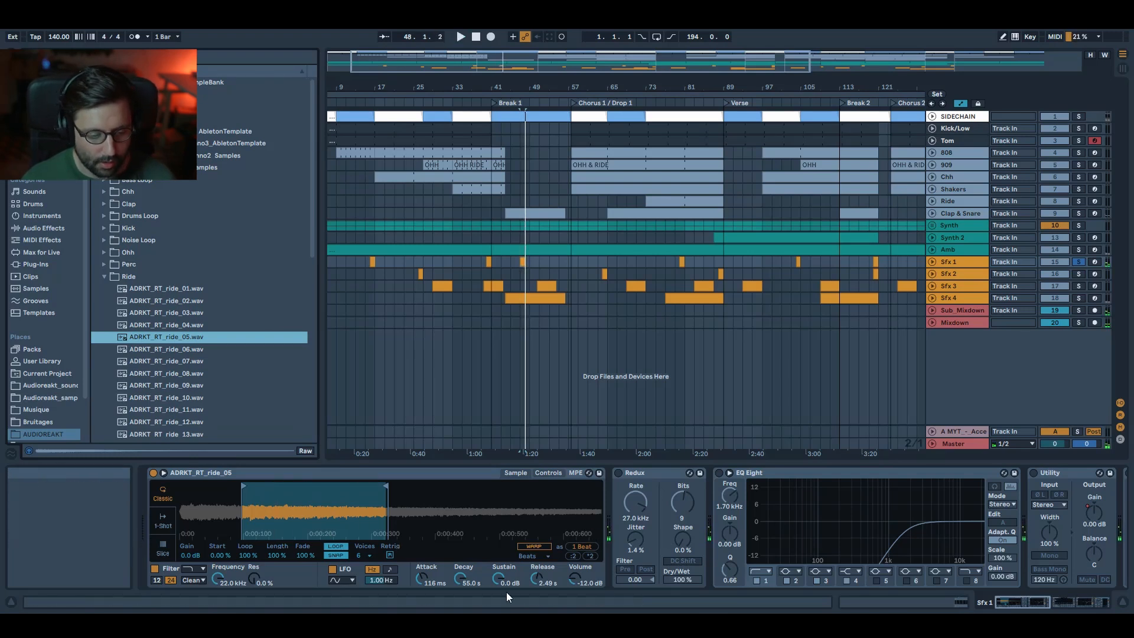
- Switch on Sfx 1's Redux, first EQ Eight and Utility one after another between playbacks of the soloed clip
{"action": "left_click", "coordinate": [619, 474]}
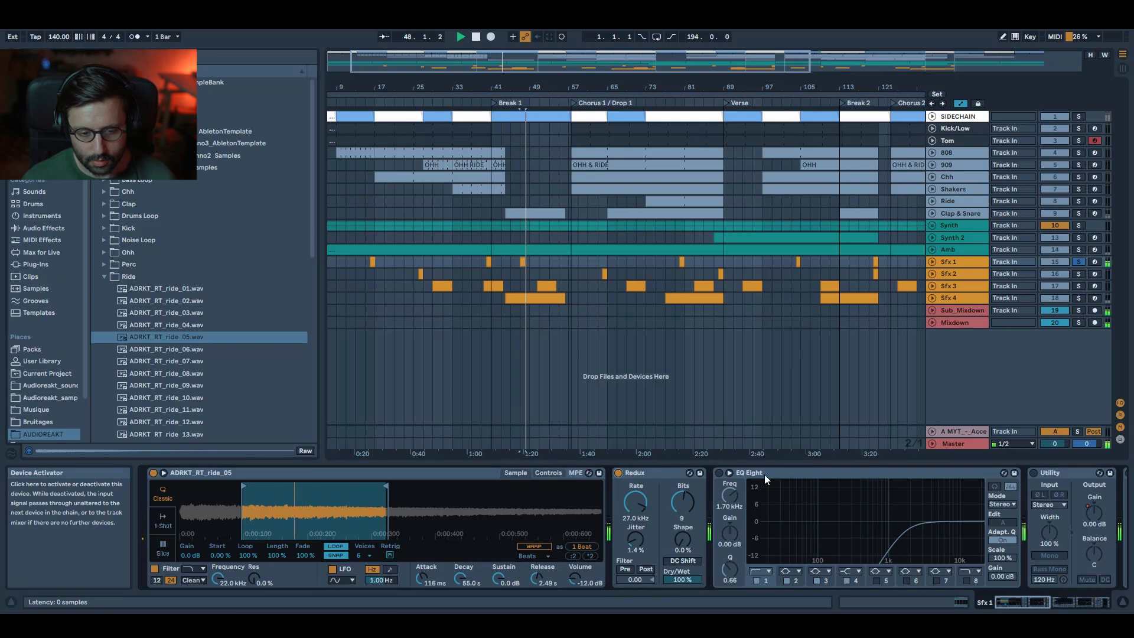
{"action": "left_click", "coordinate": [719, 473]}
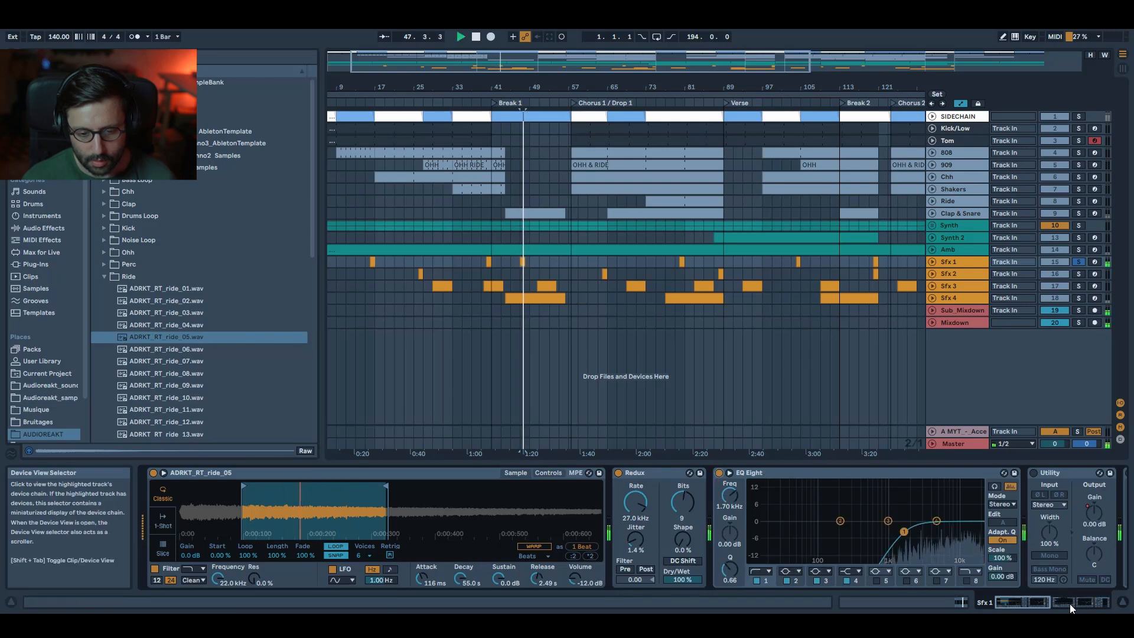
{"action": "left_click", "coordinate": [1037, 600]}
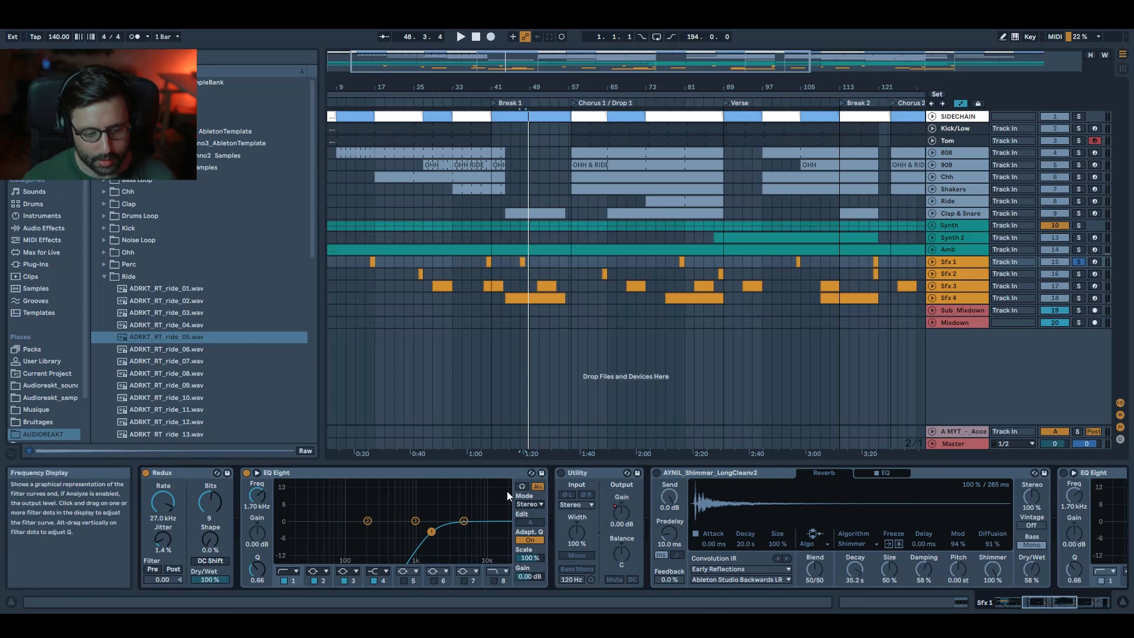
{"action": "left_click", "coordinate": [562, 473]}
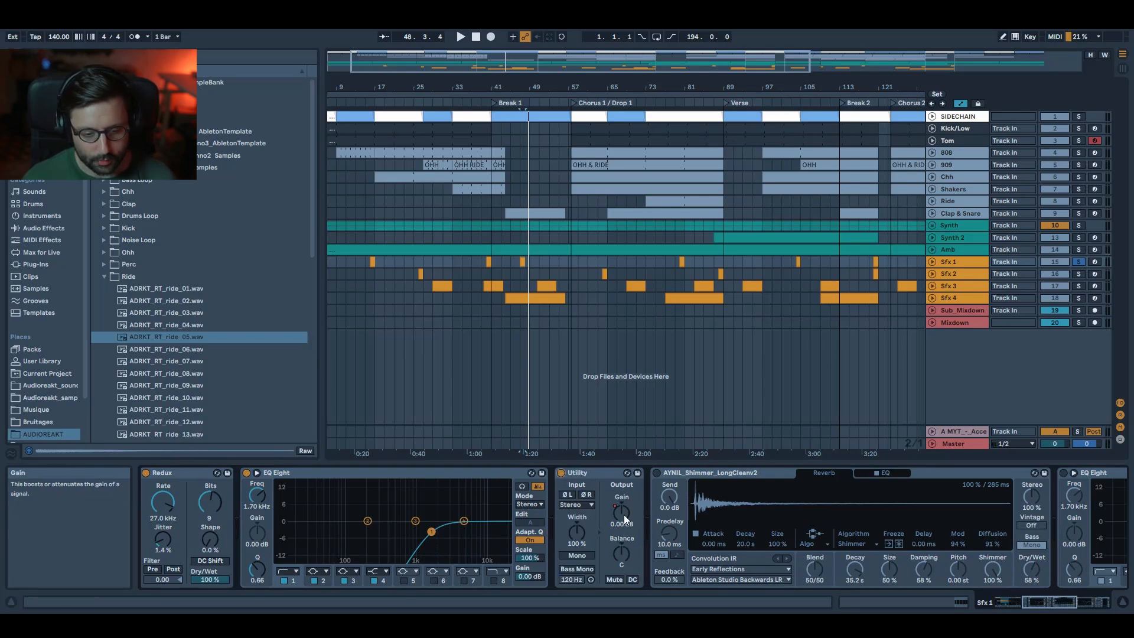
- Switch on Sfx 1's AYNIL_Shimmer_LongCleanv2 reverb, second EQ Eight and sidechain Compressor while playing the soloed track
{"action": "left_click", "coordinate": [657, 473]}
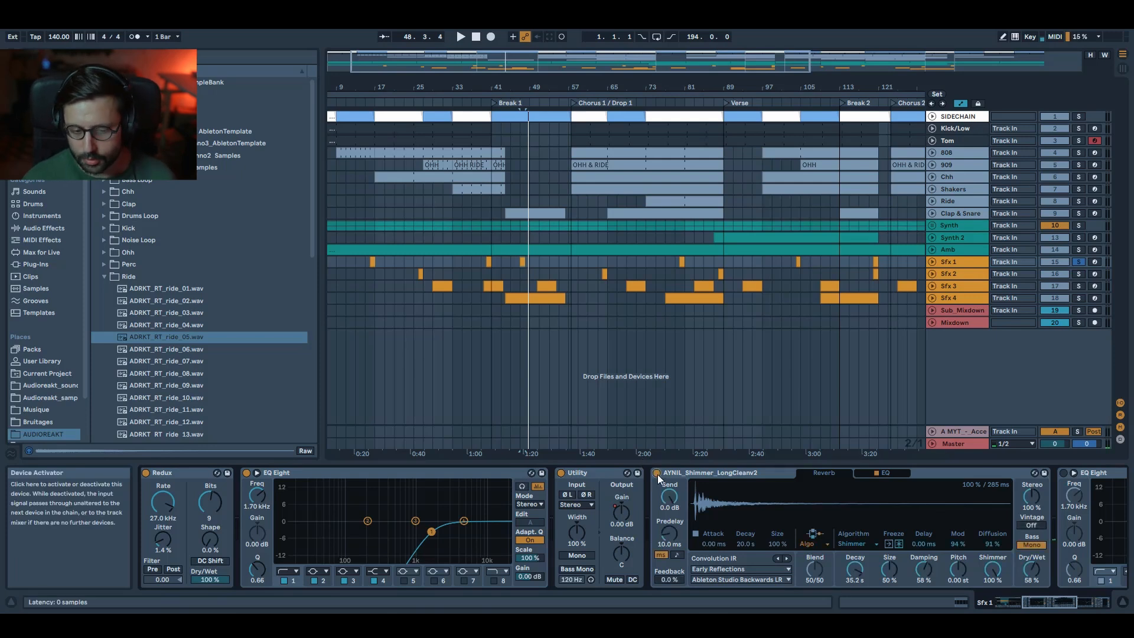
{"action": "key", "text": "space"}
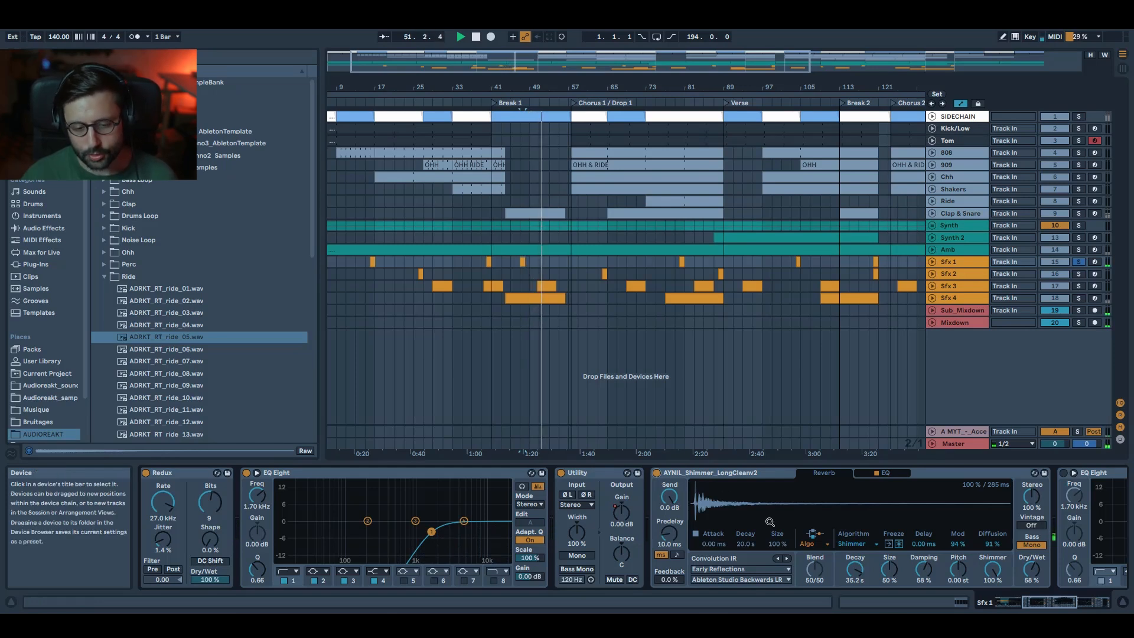
{"action": "left_click_drag", "start_coordinate": [1051, 602], "coordinate": [1093, 602]}
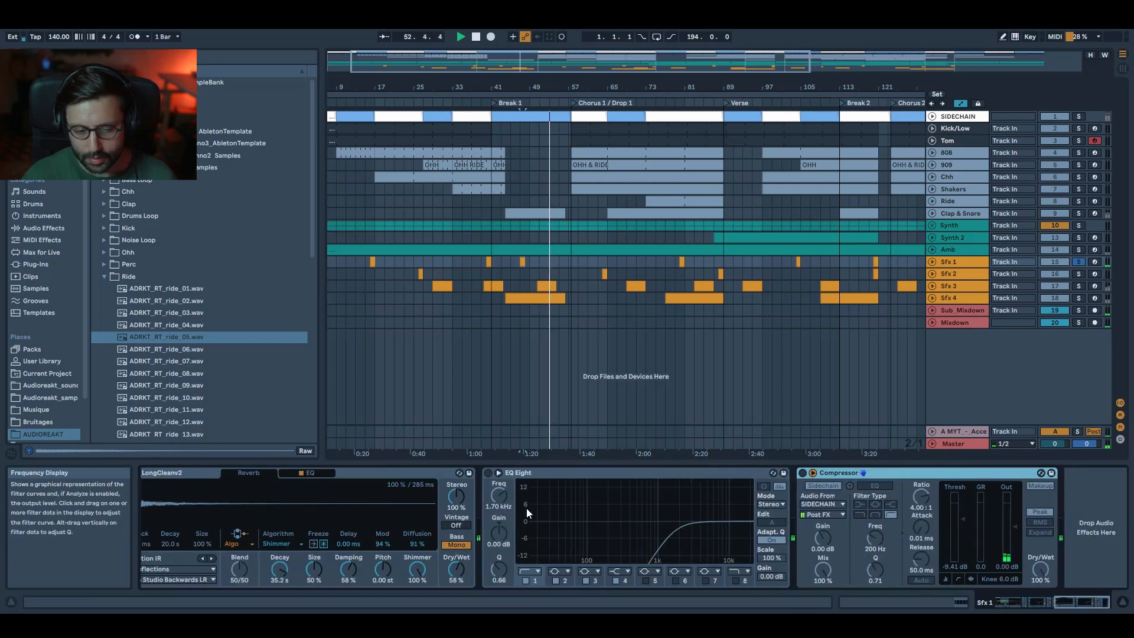
{"action": "left_click", "coordinate": [488, 472]}
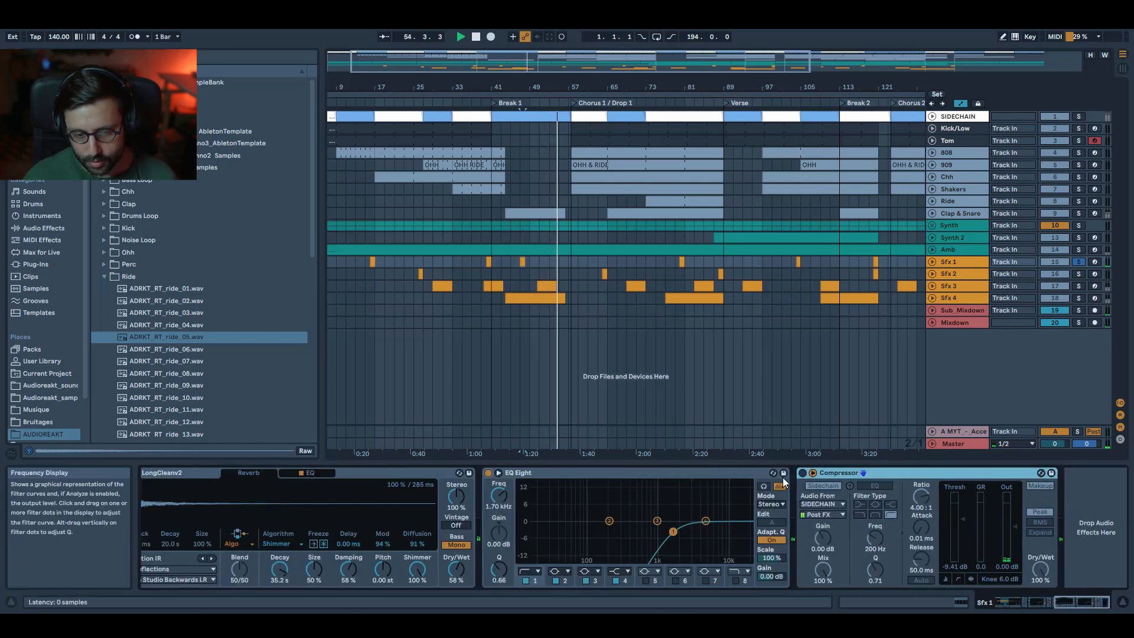
{"action": "left_click", "coordinate": [802, 473]}
- Unsolo Sfx 1 and play the full mix from bar 37 with Sfx 2, Sfx 3 and Sfx 4 muted
{"action": "left_click", "coordinate": [473, 264]}
{"action": "key", "text": "space"}
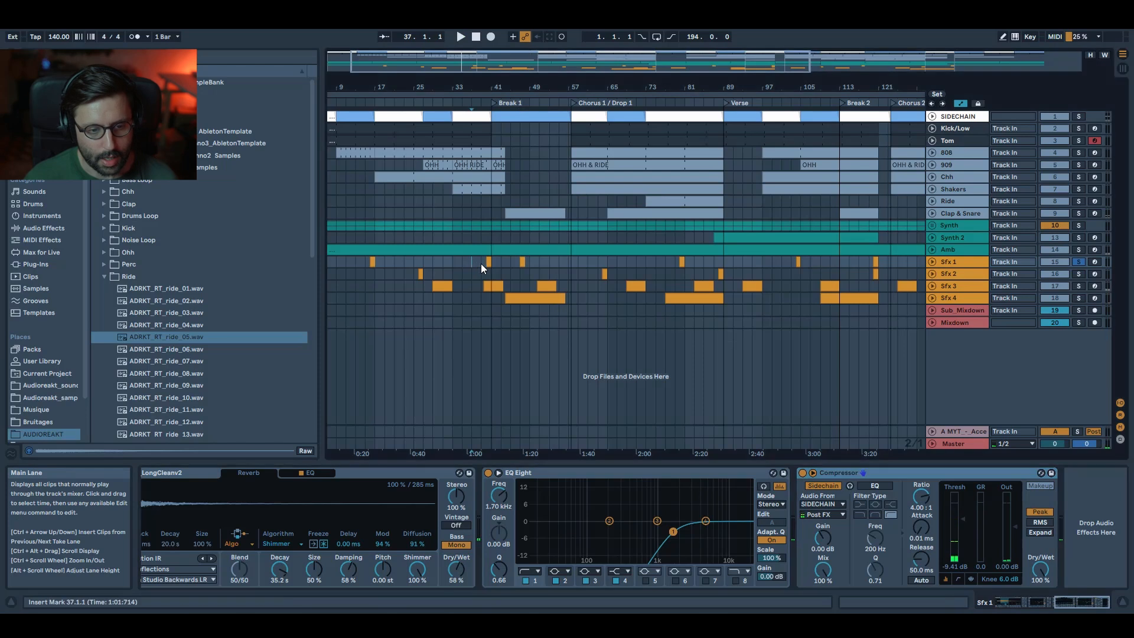
{"action": "key", "text": "space"}
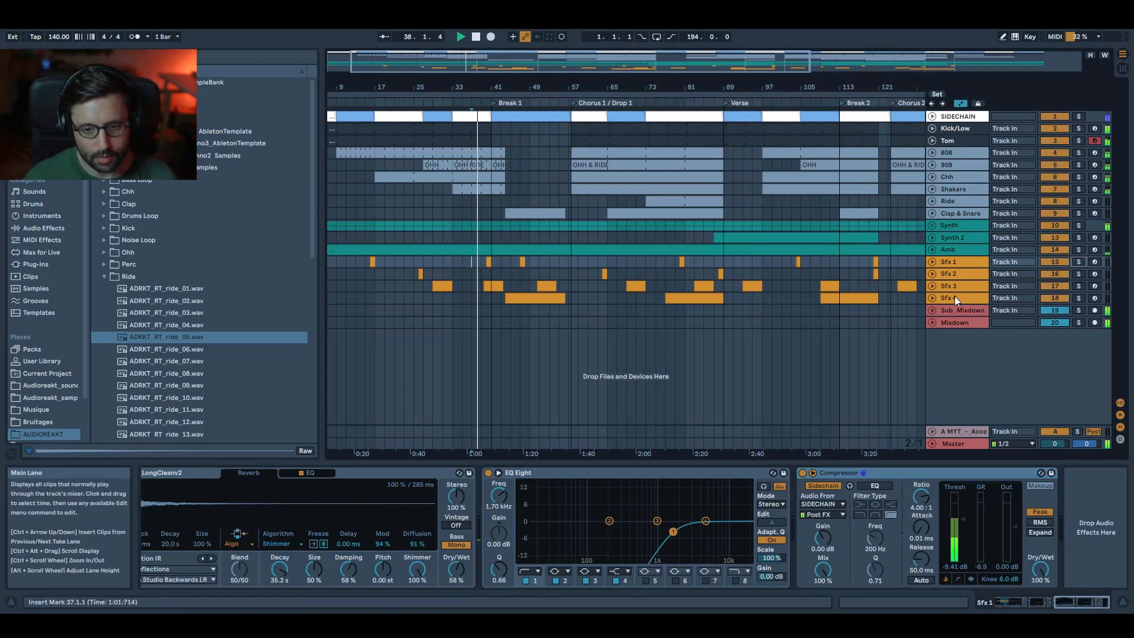
{"action": "left_click_drag", "start_coordinate": [1051, 275], "coordinate": [1056, 297]}
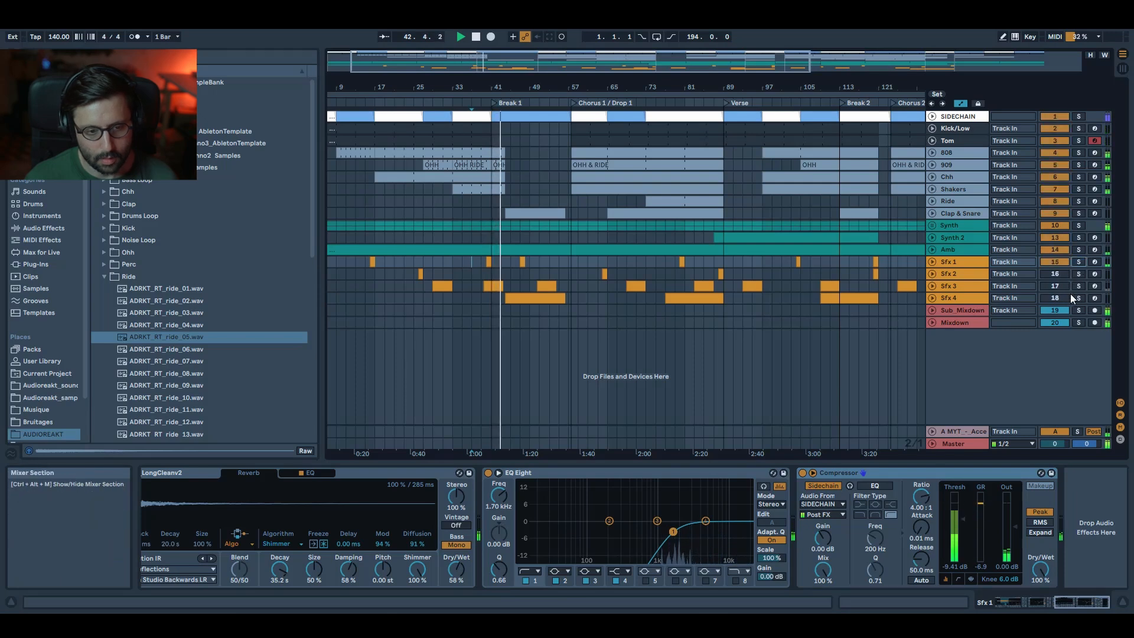
- Reactivate and solo Sfx 2, and play its clip at bar 64 in Chorus 1 / Drop 1
{"action": "left_click", "coordinate": [1080, 275]}
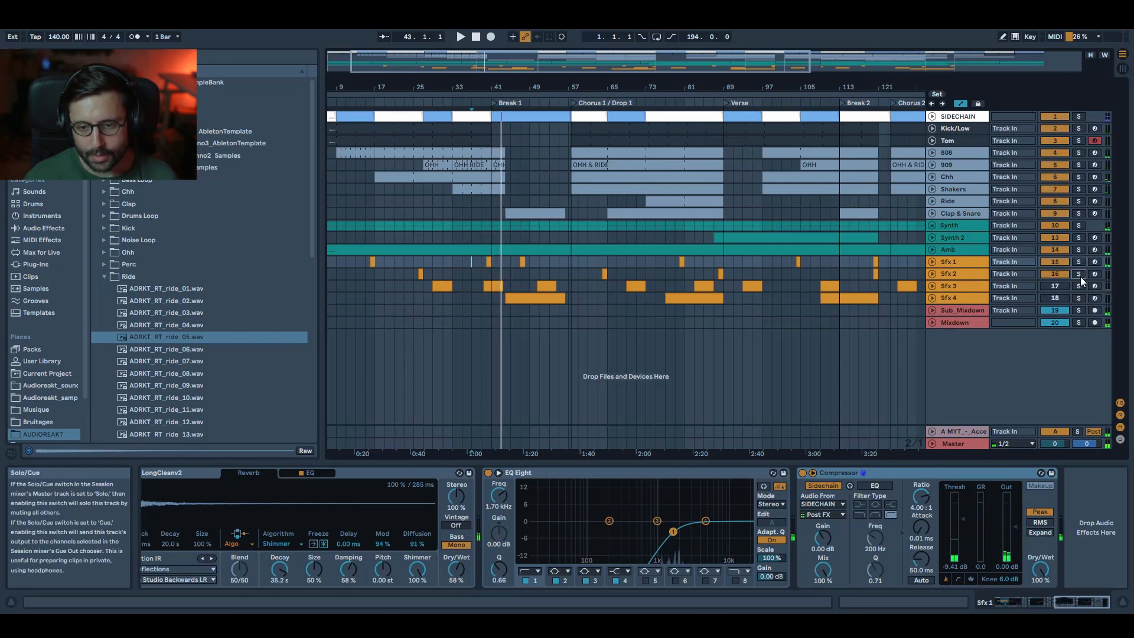
{"action": "left_click", "coordinate": [966, 273]}
{"action": "left_click", "coordinate": [605, 273]}
{"action": "key", "text": "space"}
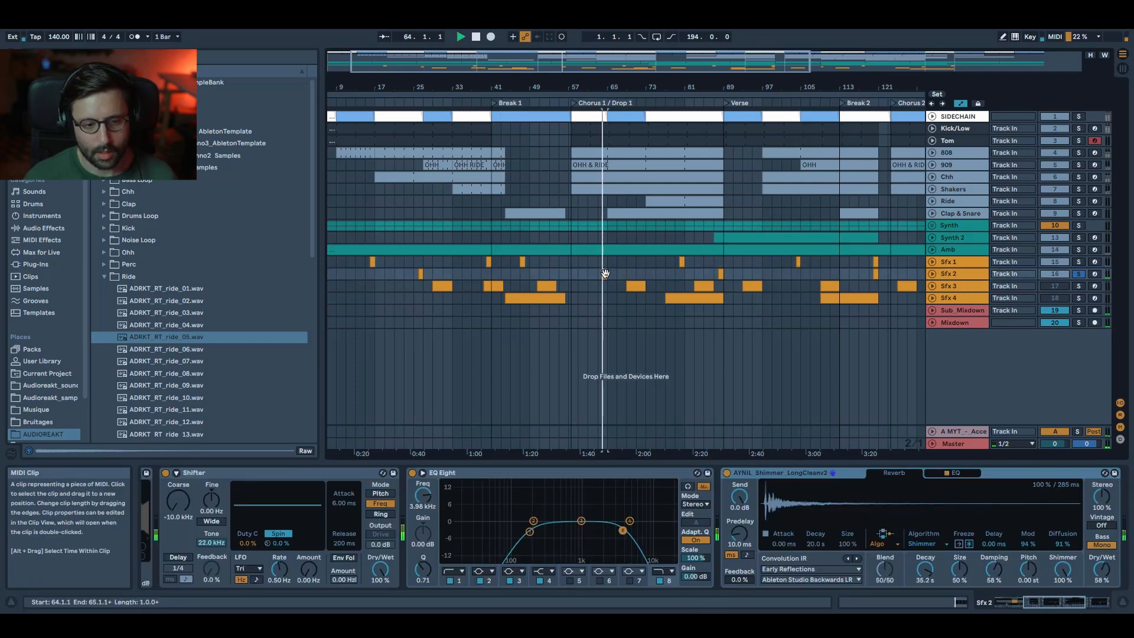
- Show the MIDI notes and velocities of Sfx 2's bar 64 clip, and return to the track's device chain
{"action": "left_click", "coordinate": [964, 274]}
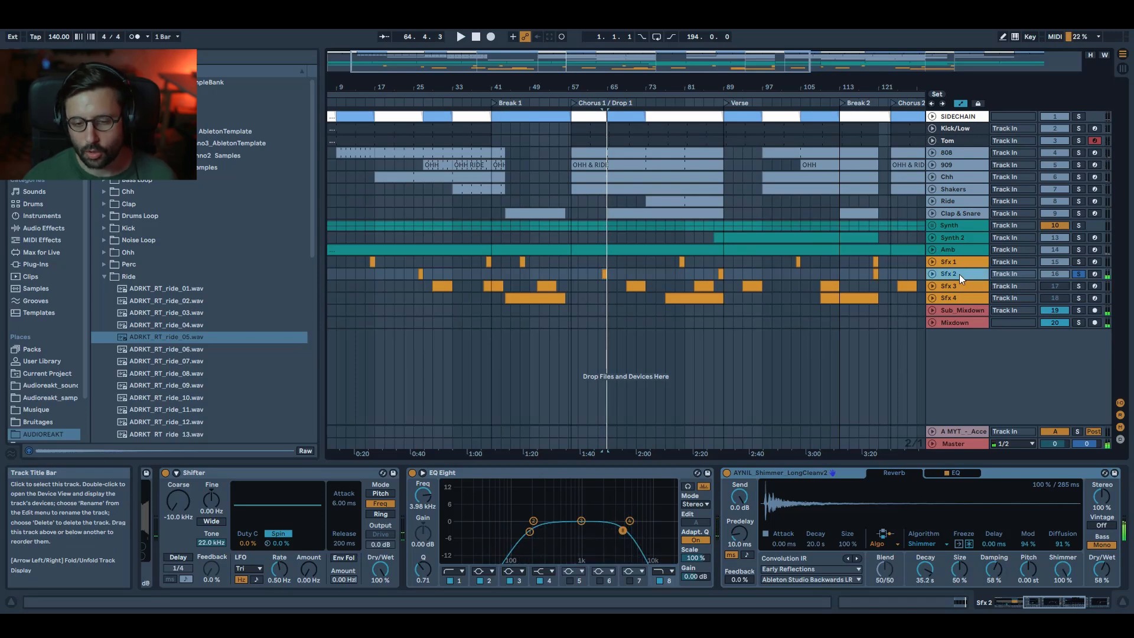
{"action": "left_click", "coordinate": [602, 273]}
{"action": "key", "text": "ctrl+shift+m"}
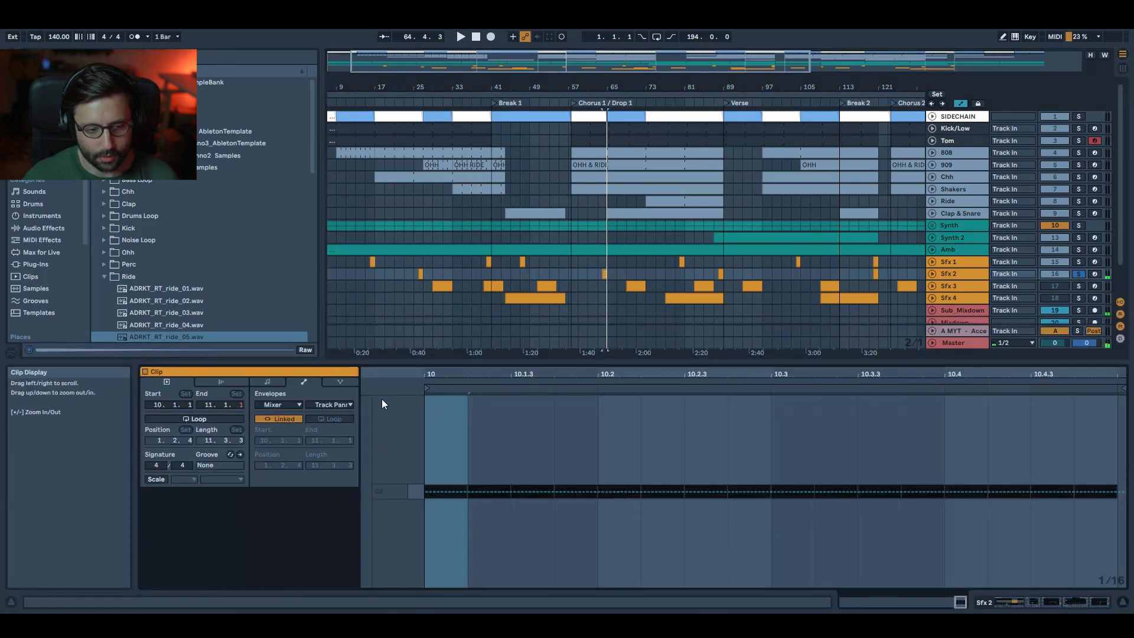
{"action": "left_click", "coordinate": [258, 383]}
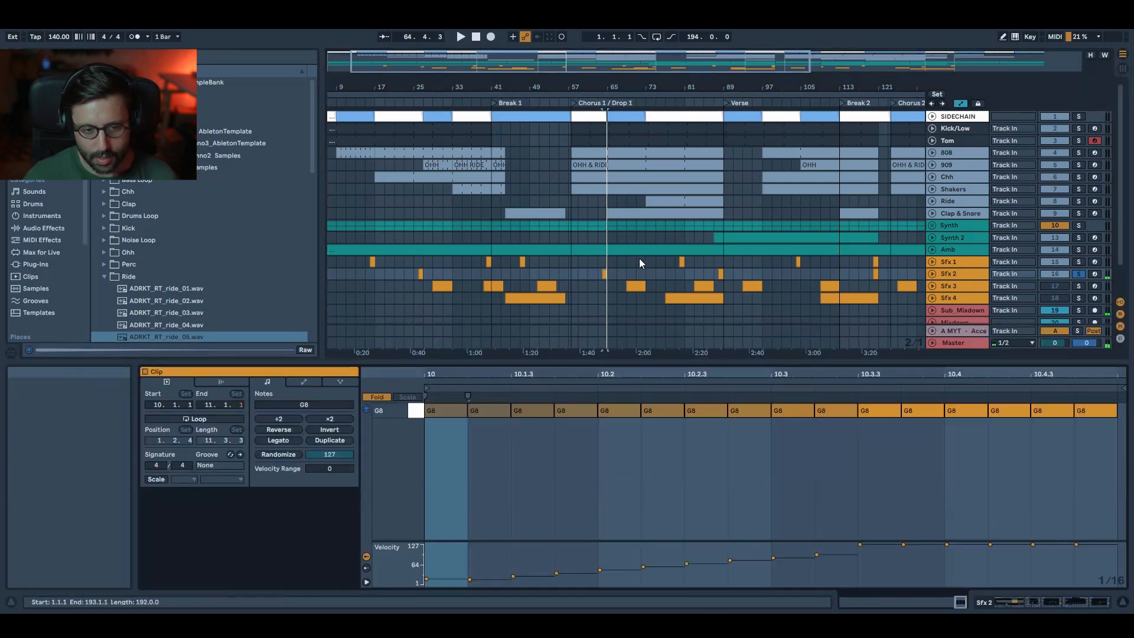
{"action": "key", "text": "shift+Tab"}
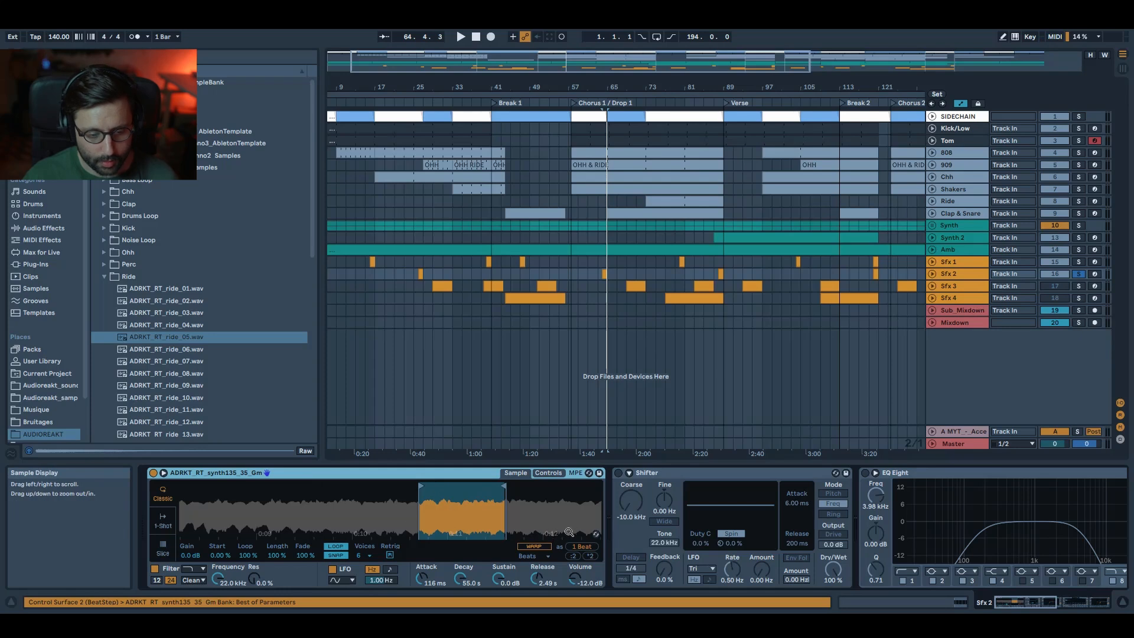
- Locate Sfx 2's ADRKT_RT_synth135_35_Gm sample in the browser, preview it, and leave sample swapping
{"action": "left_click", "coordinate": [596, 534]}
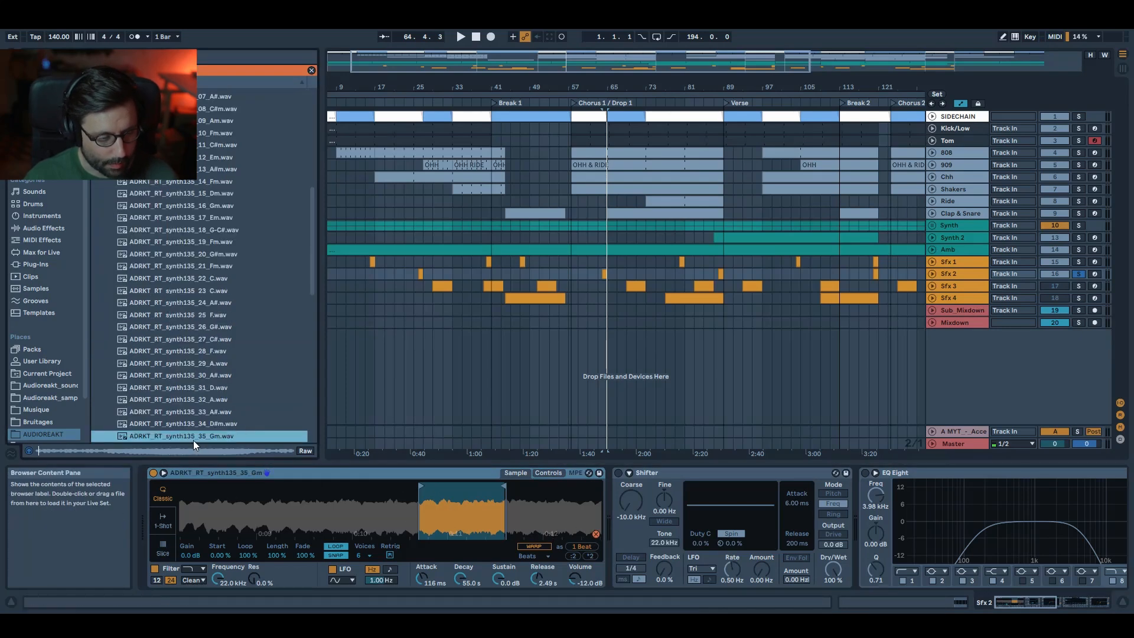
{"action": "left_click", "coordinate": [190, 451]}
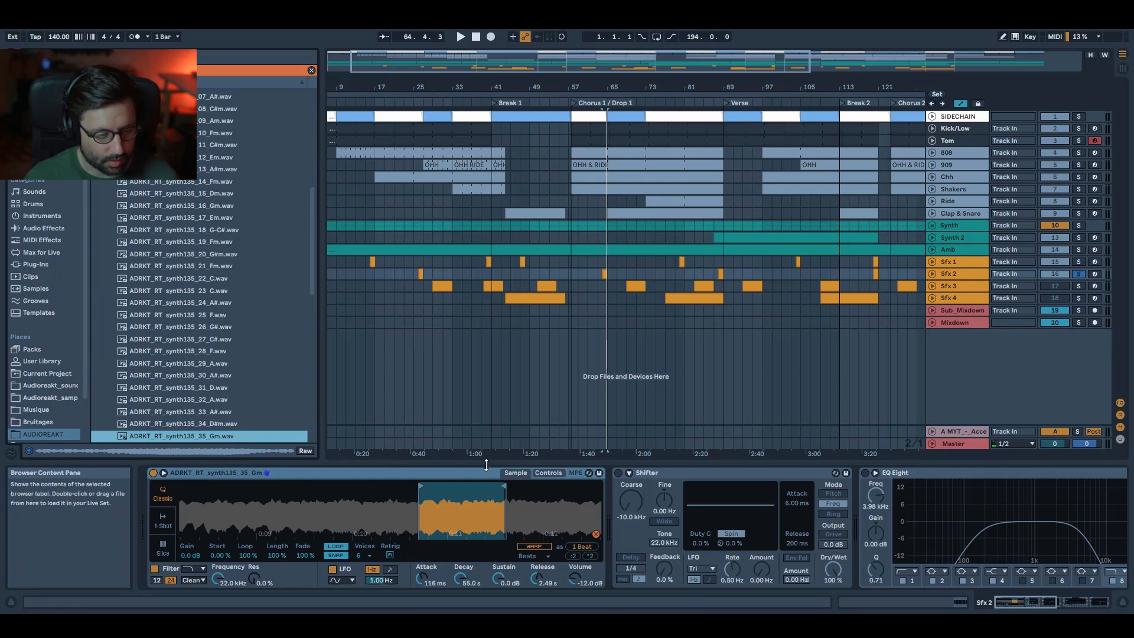
{"action": "left_click", "coordinate": [596, 535]}
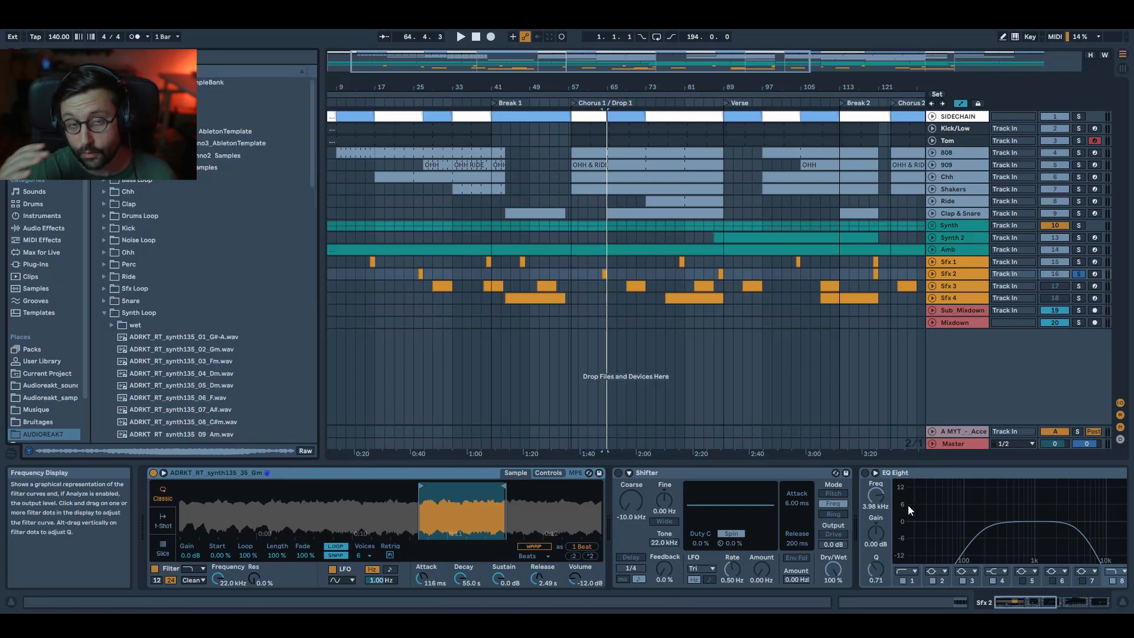
- Play the soloed Sfx 2 clip at bar 64 and reactivate its Shifter, with the mode set to Freq
{"action": "key", "text": "space"}
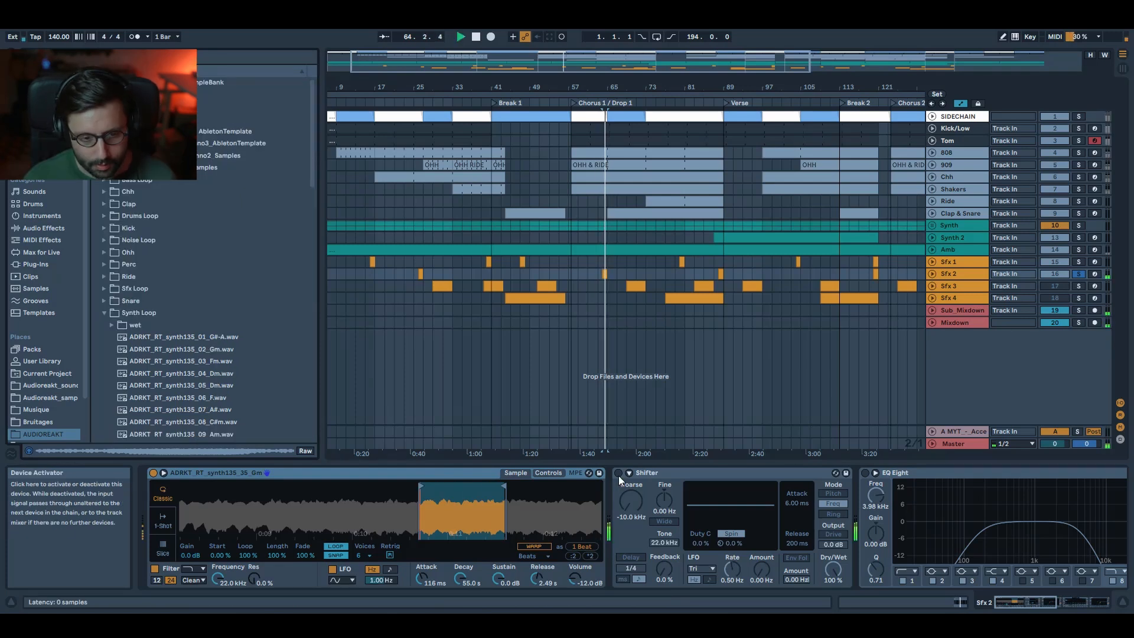
{"action": "left_click", "coordinate": [618, 475]}
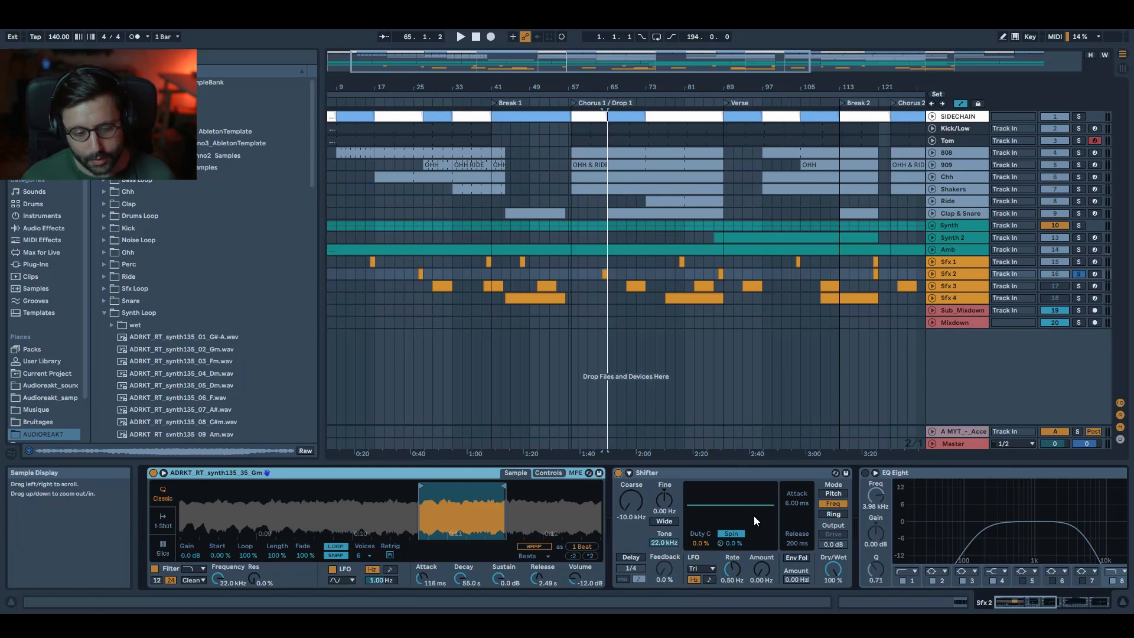
{"action": "left_click", "coordinate": [832, 494]}
{"action": "left_click", "coordinate": [834, 504]}
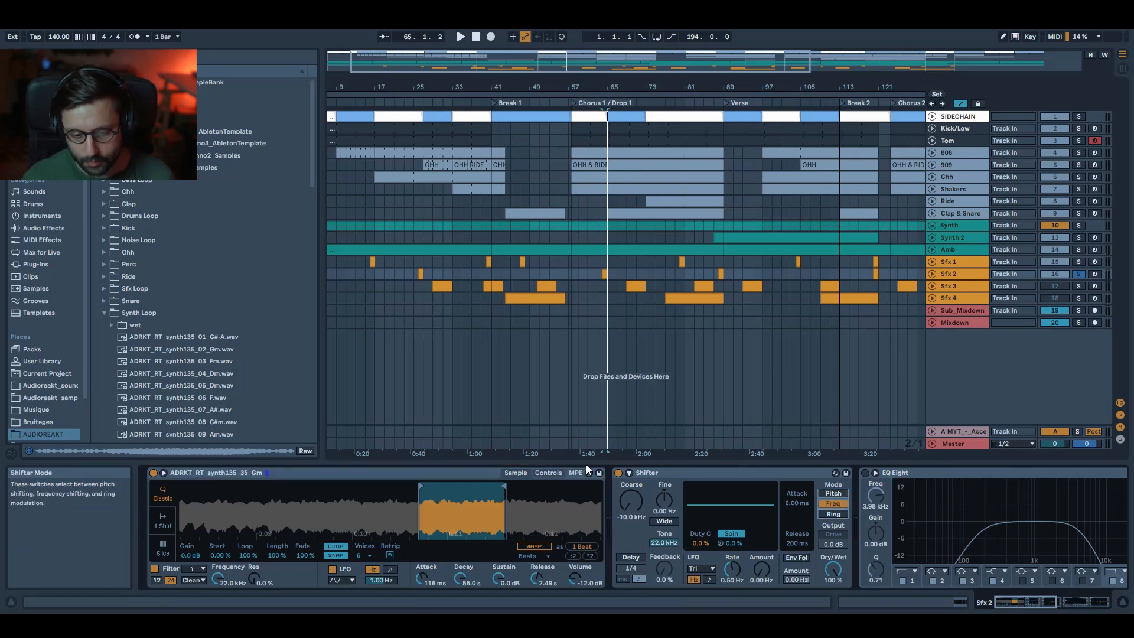
{"action": "key", "text": "space"}
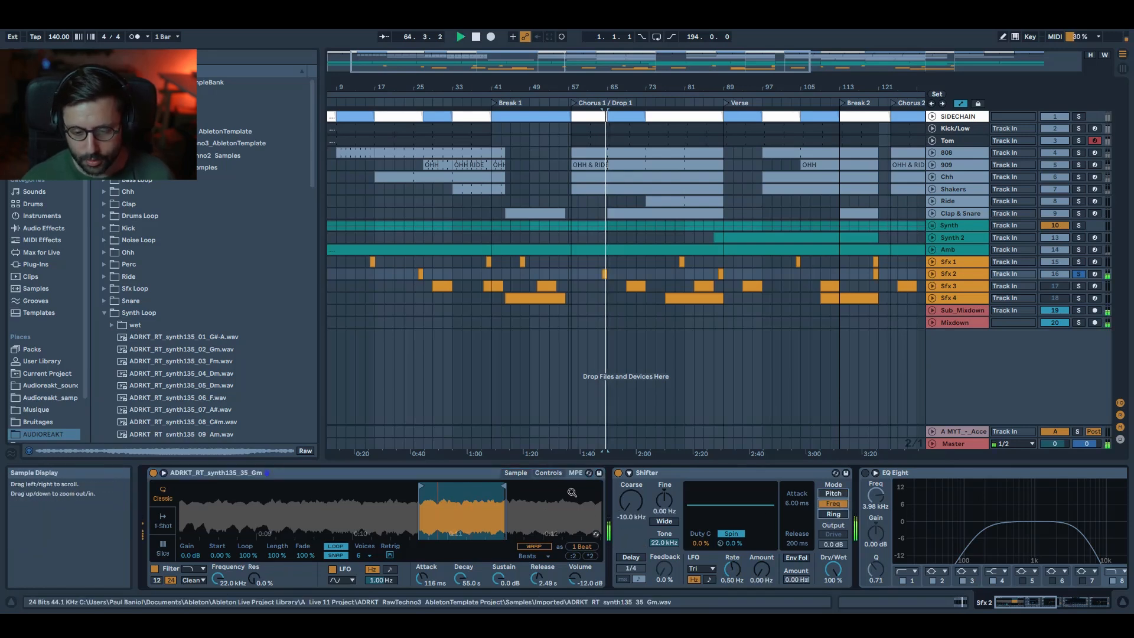
- Reactivate Sfx 2's first EQ Eight, AYNIL_Shimmer_LongCleanv2 reverb and final EQ Eight one by one while playing the bar 64 clip
{"action": "left_click", "coordinate": [864, 473]}
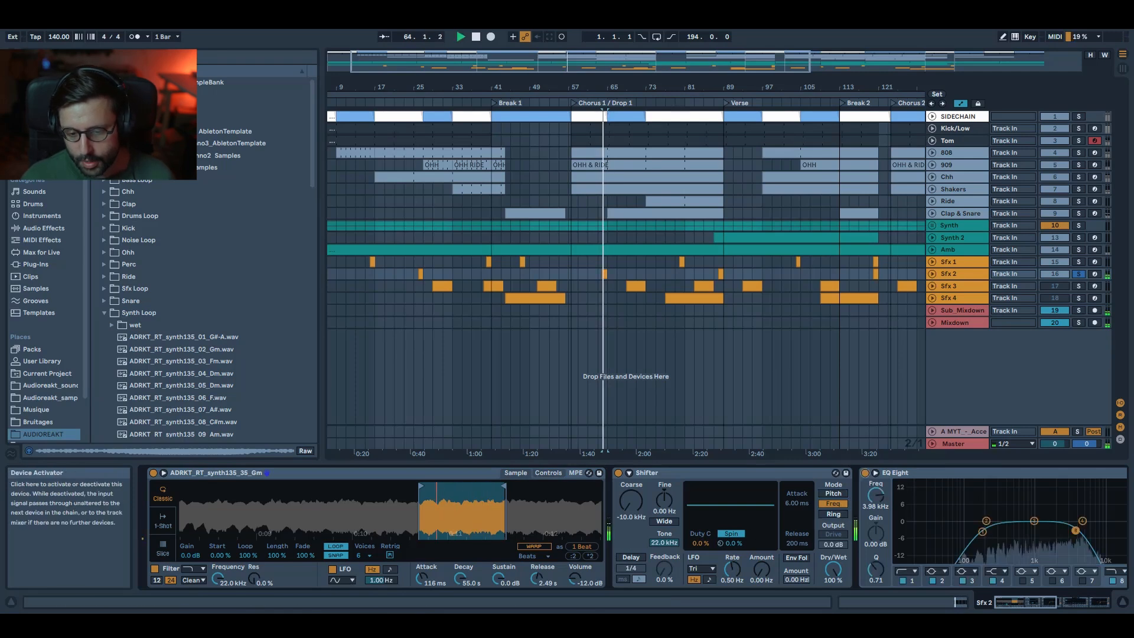
{"action": "left_click_drag", "start_coordinate": [1042, 603], "coordinate": [1078, 603]}
{"action": "key", "text": "space"}
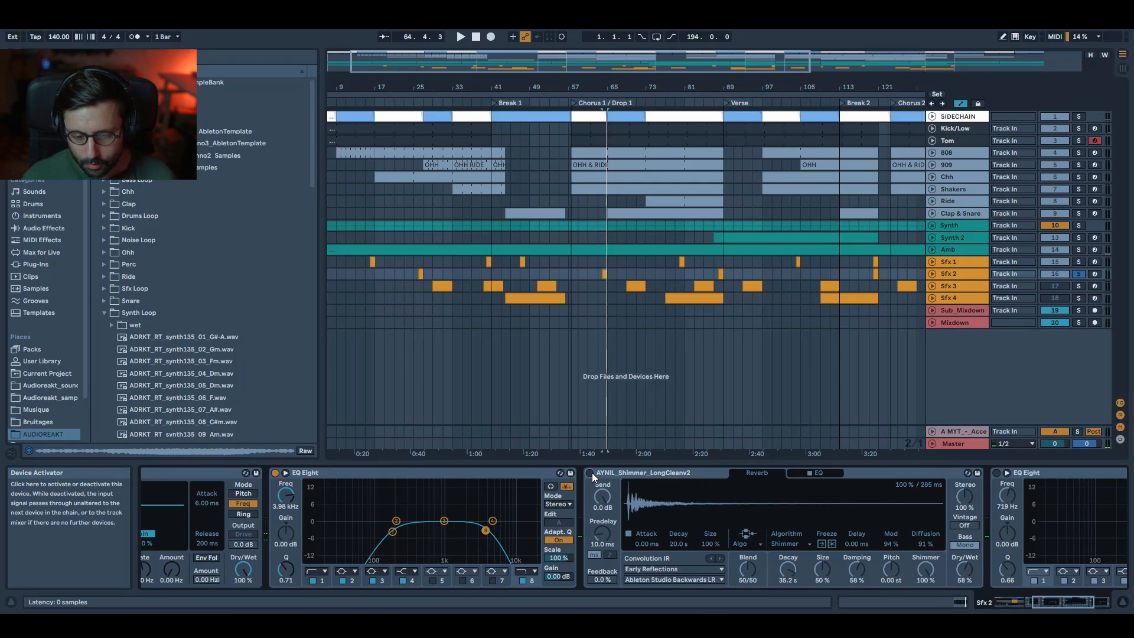
{"action": "left_click", "coordinate": [589, 473]}
{"action": "key", "text": "space"}
{"action": "left_click_drag", "start_coordinate": [1058, 600], "coordinate": [1099, 610]}
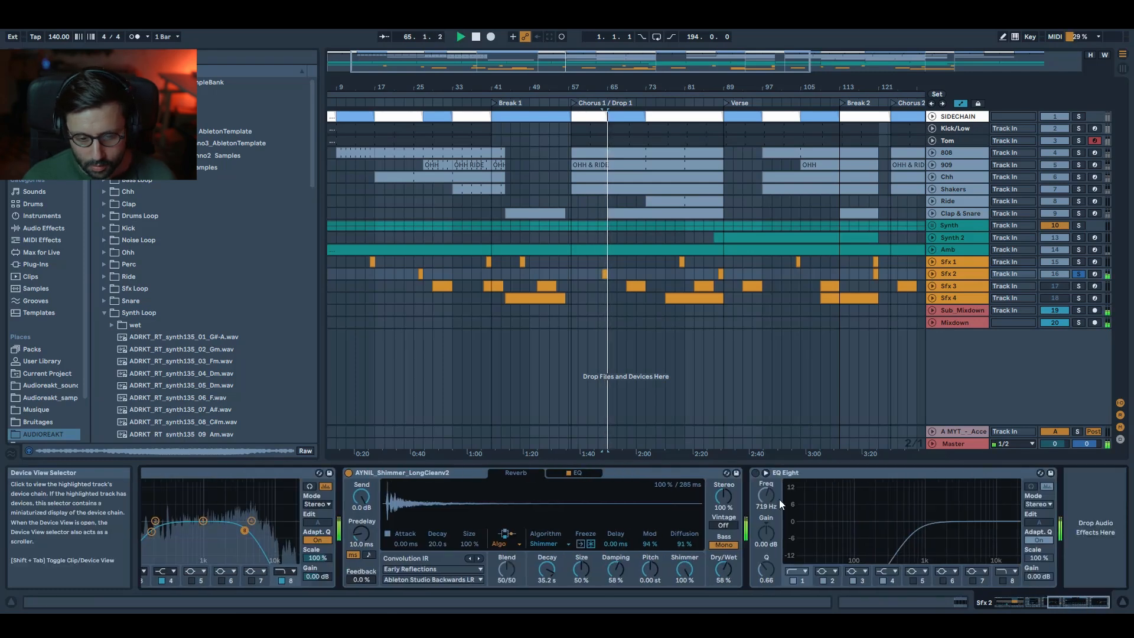
{"action": "left_click", "coordinate": [756, 471]}
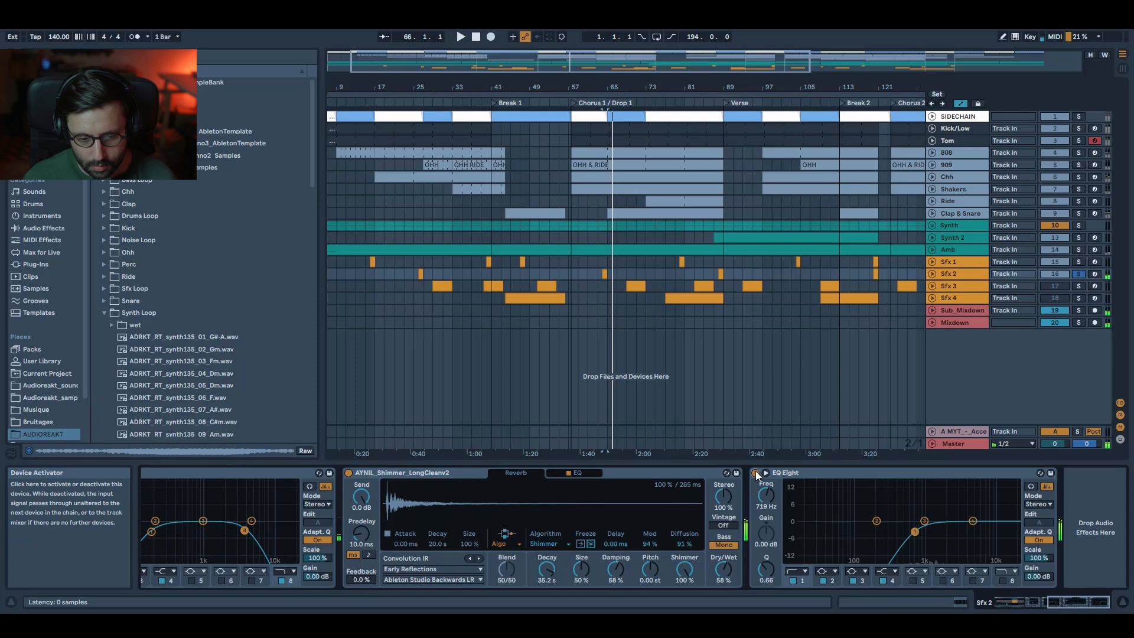
{"action": "key", "text": "space"}
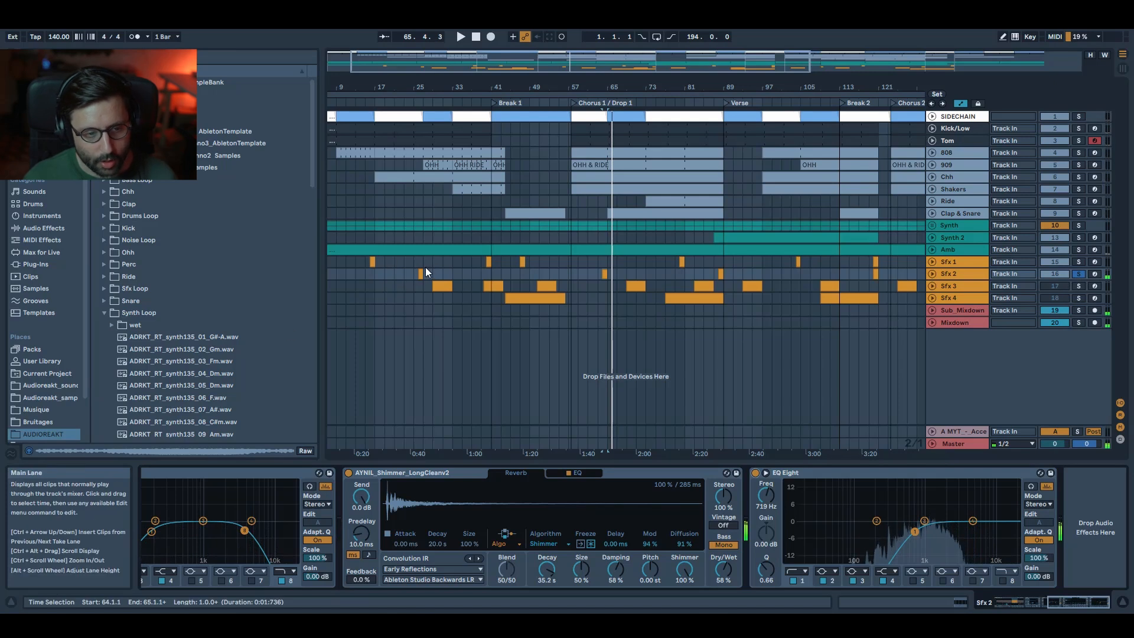
- Unsolo Sfx 2 and play the full mix from bar 25, just ahead of the 909 track's first OHH clip
{"action": "left_click", "coordinate": [412, 273]}
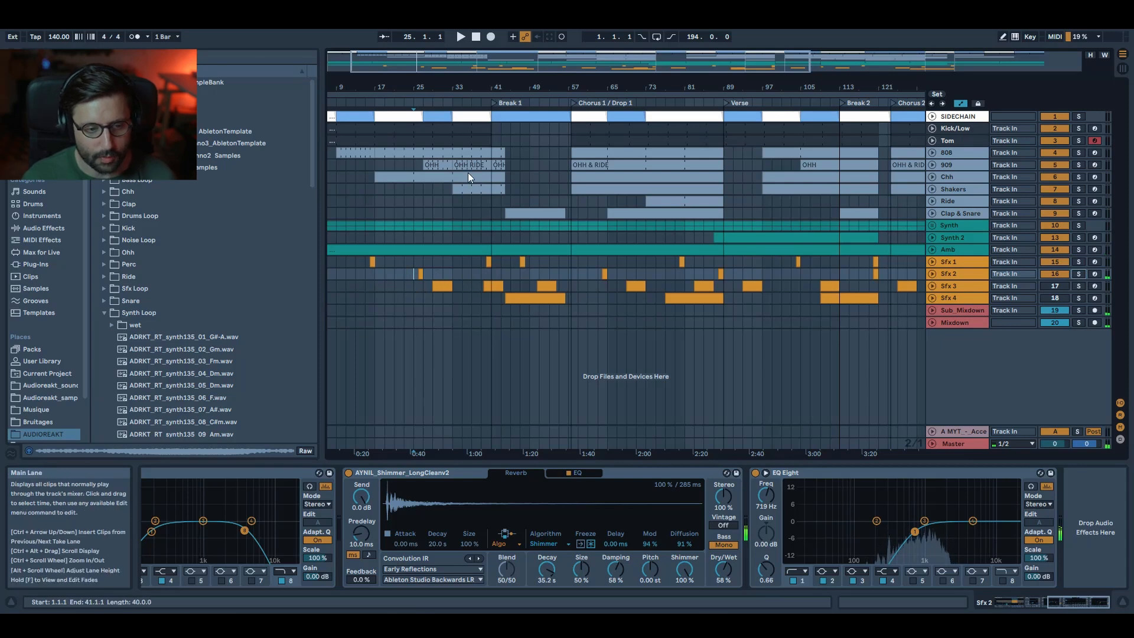
{"action": "left_click", "coordinate": [431, 165]}
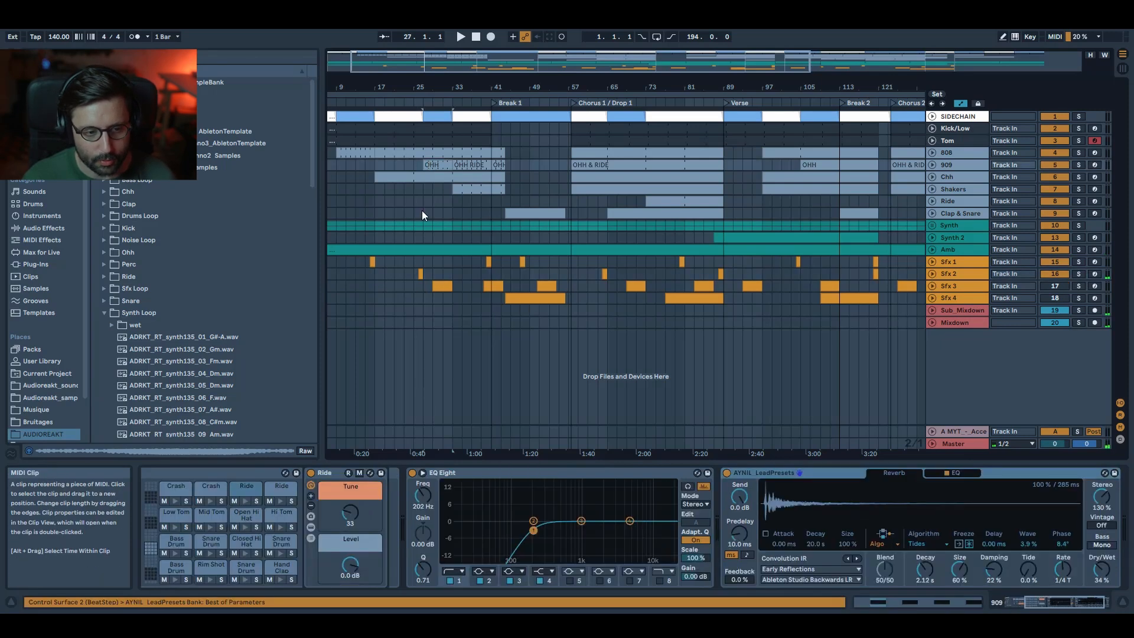
{"action": "left_click", "coordinate": [411, 273]}
{"action": "key", "text": "space"}
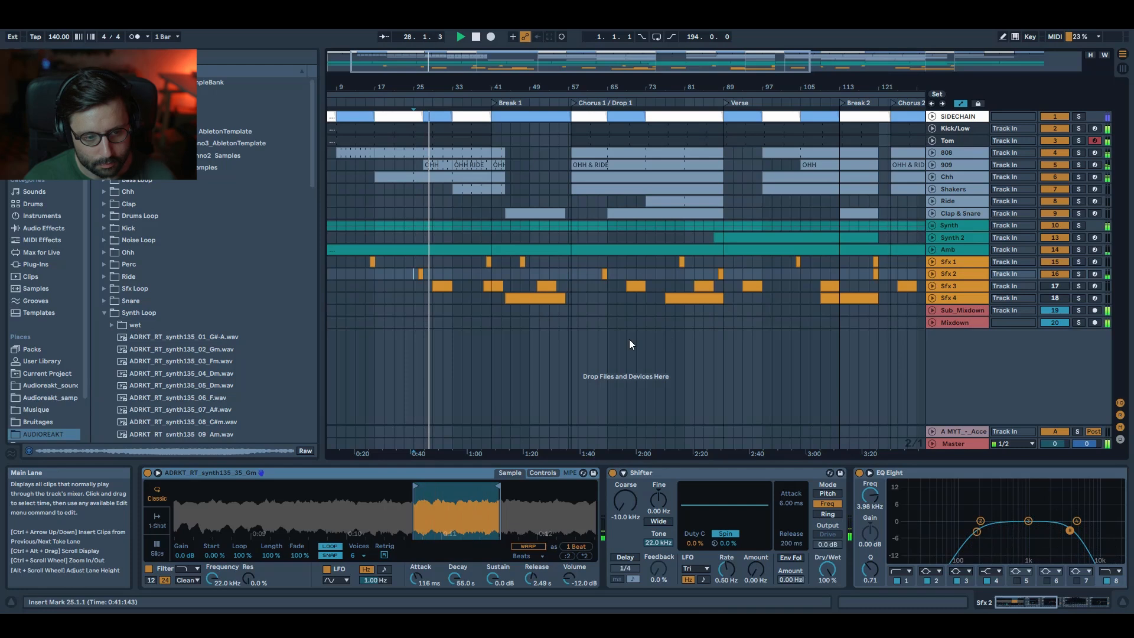
- Reactivate, solo and unfold the Sfx 3 track, and bypass the ADRKT_StereoFilter in its device chain
{"action": "left_click", "coordinate": [1076, 285]}
{"action": "left_click", "coordinate": [932, 286]}
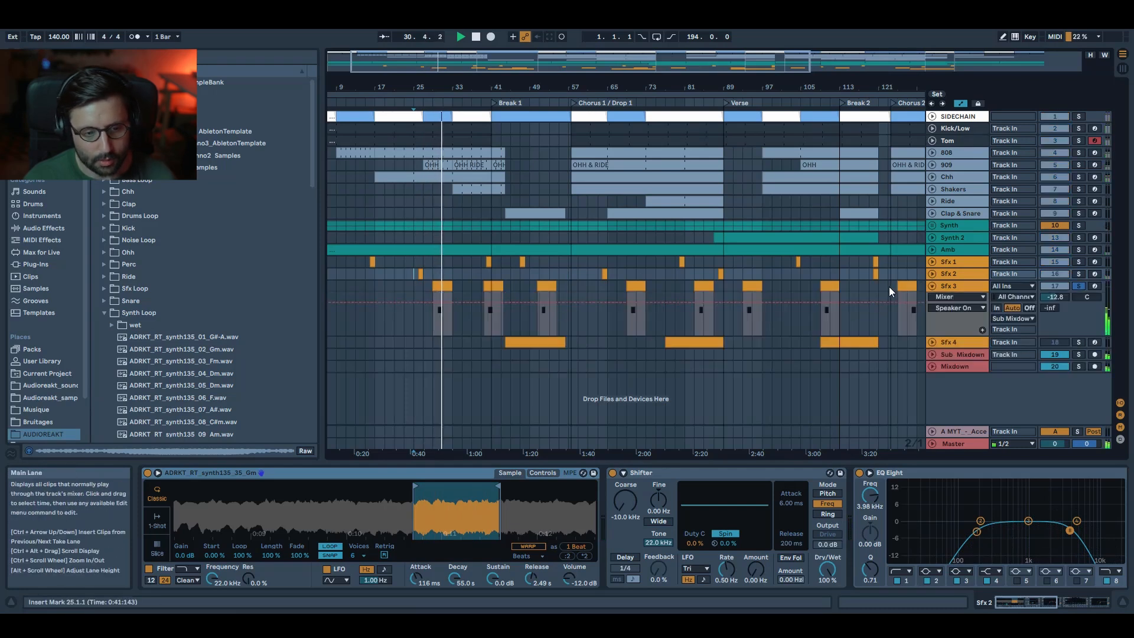
{"action": "left_click", "coordinate": [958, 286]}
{"action": "key", "text": "space"}
{"action": "left_click", "coordinate": [618, 474]}
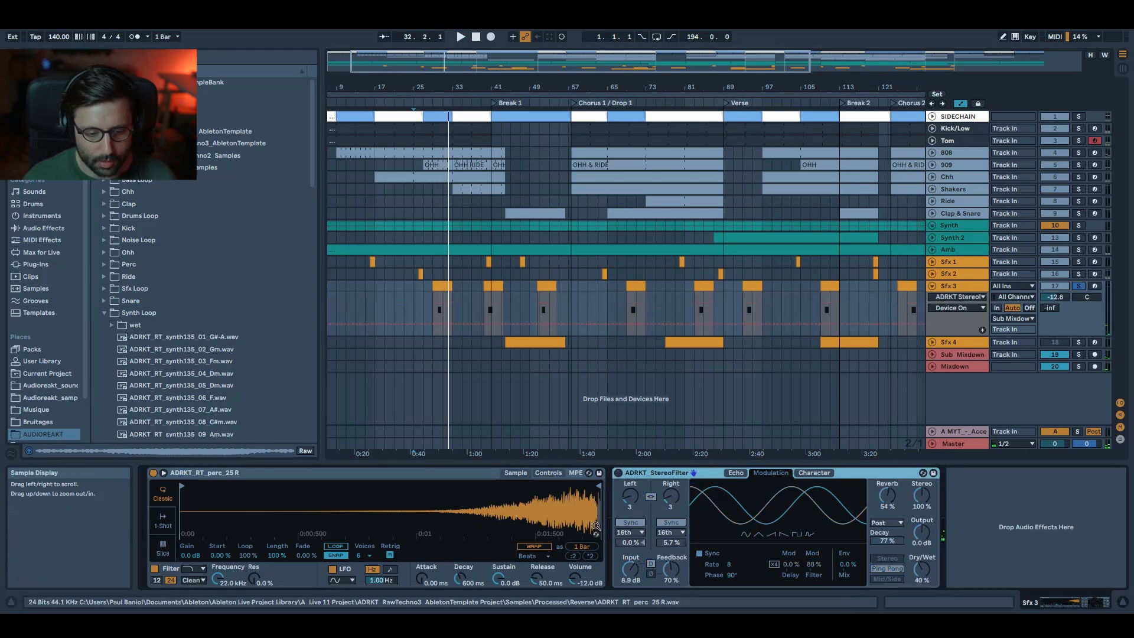
- Locate Sfx 3's source sample ADRKT_RT_perc_25.wav in the browser and leave sample swapping
{"action": "left_click", "coordinate": [596, 534]}
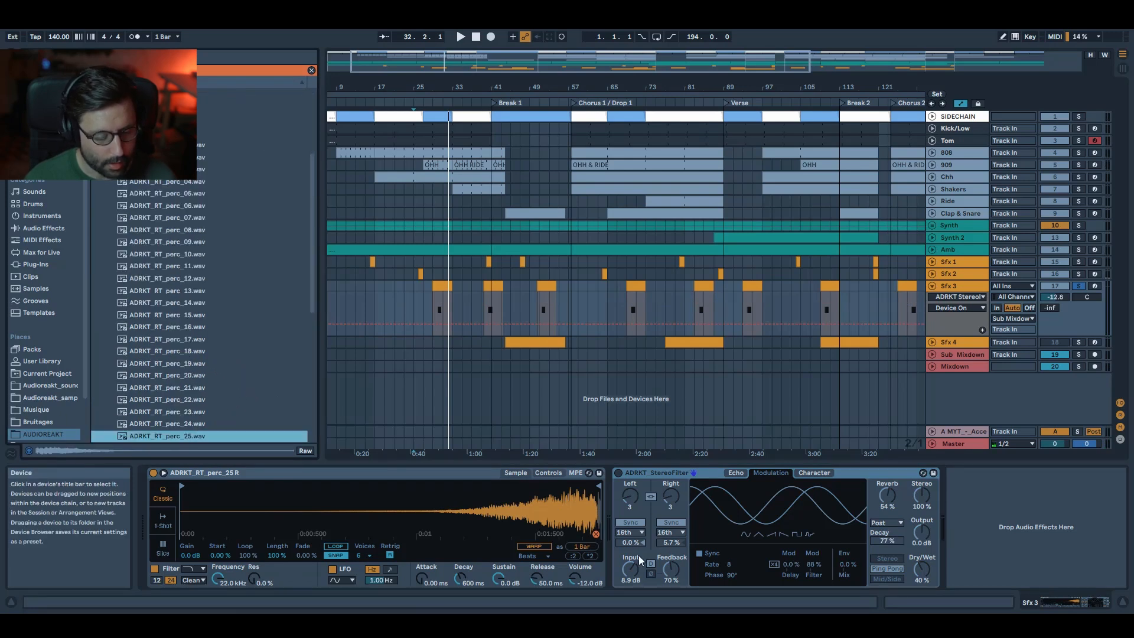
{"action": "left_click", "coordinate": [596, 535]}
{"action": "key", "text": "space"}
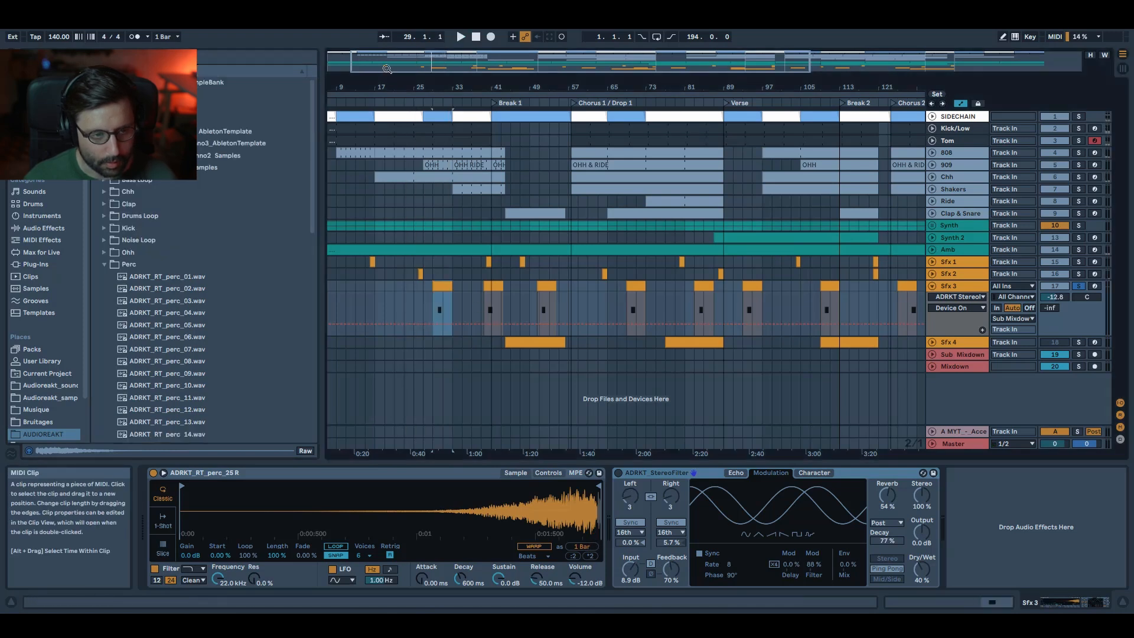
- Show the sample options for ADRKT_RT_perc_25 R, including Reverse Sample, and play Sfx 3's bar 29 clip without the effect
{"action": "key", "text": "plus"}
{"action": "key", "text": "plus"}
{"action": "right_click", "coordinate": [480, 503]}
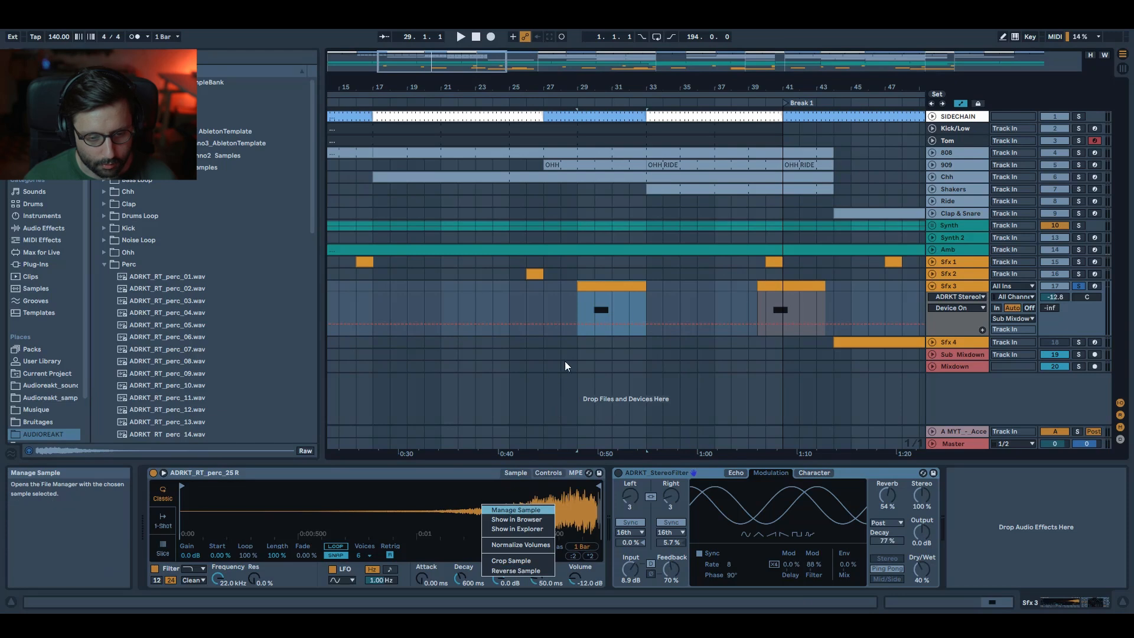
{"action": "left_click", "coordinate": [590, 314]}
{"action": "key", "text": "space"}
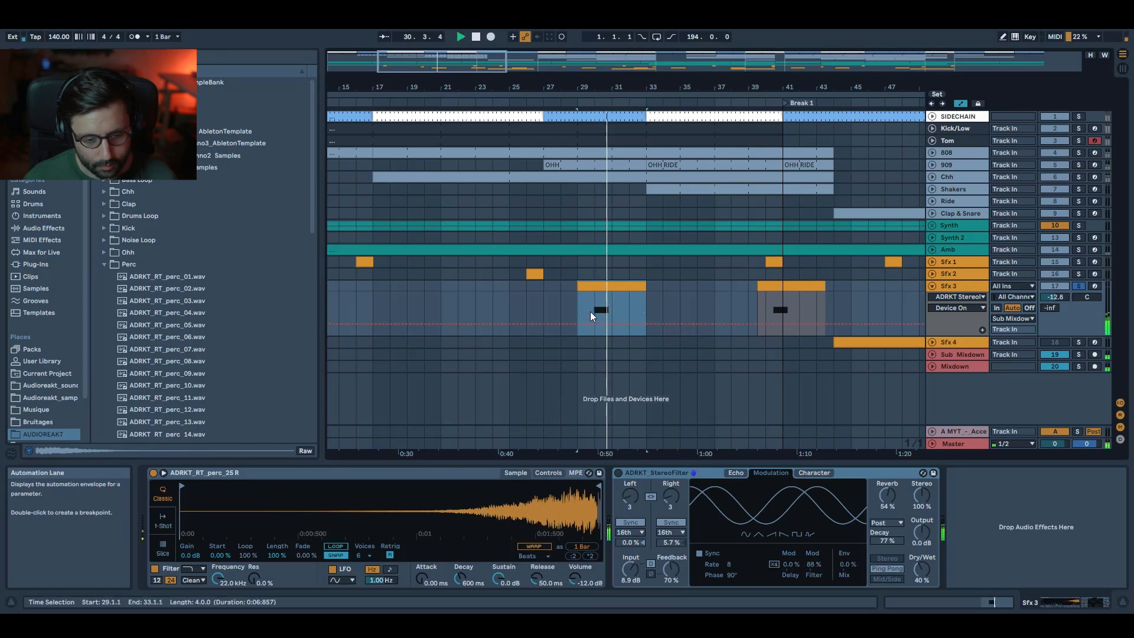
- Reactivate ADRKT_StereoFilter on Sfx 3 during playback and show its Echo filter display
{"action": "left_click", "coordinate": [616, 472]}
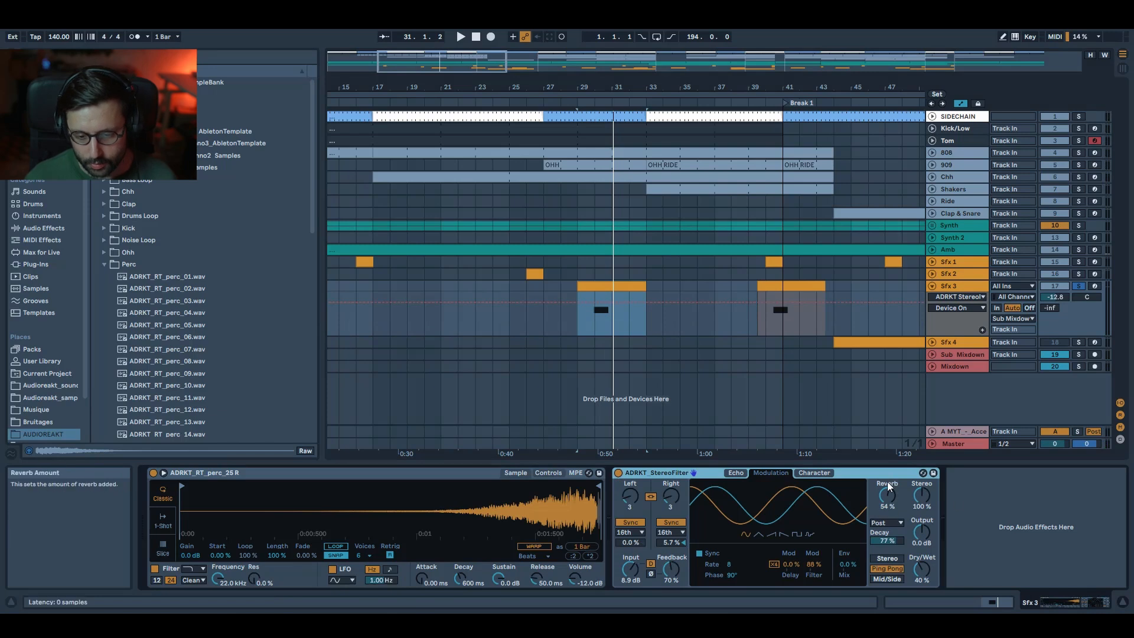
{"action": "key", "text": "space"}
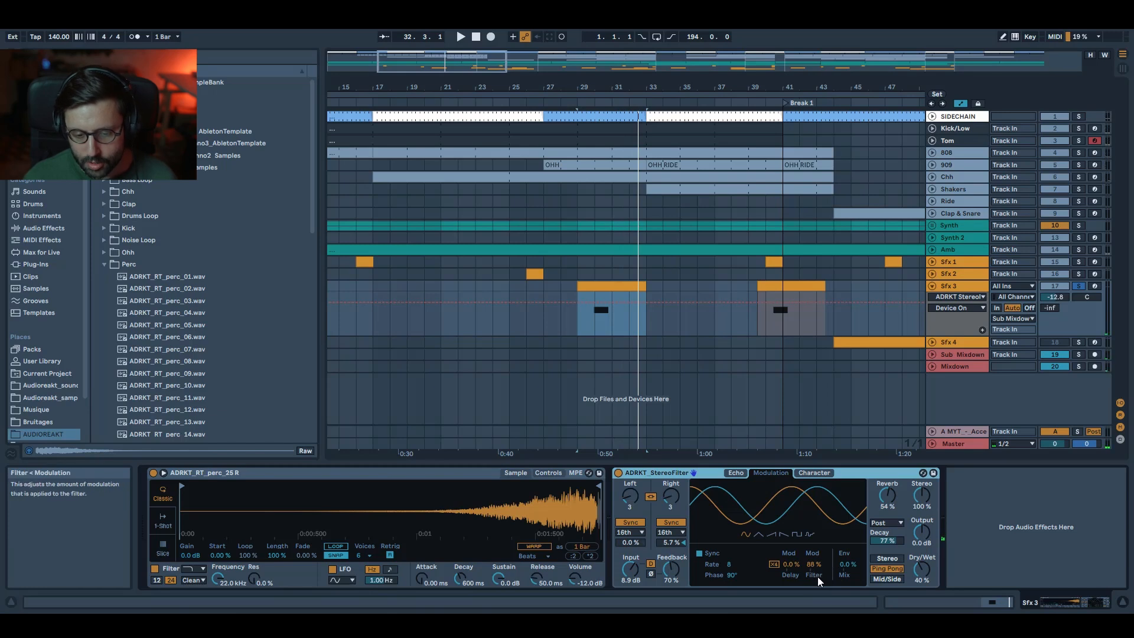
{"action": "left_click", "coordinate": [737, 473]}
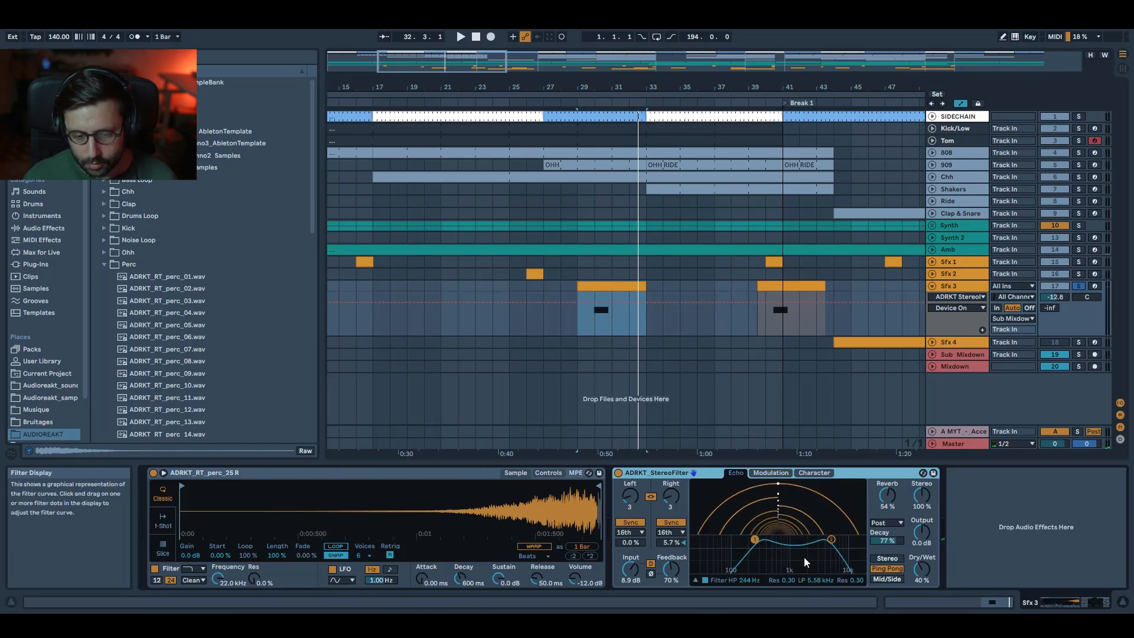
- Play the soloed Sfx 3 from bar 40, and again from bar 51 in Break 1
{"action": "left_click", "coordinate": [768, 328]}
{"action": "key", "text": "space"}
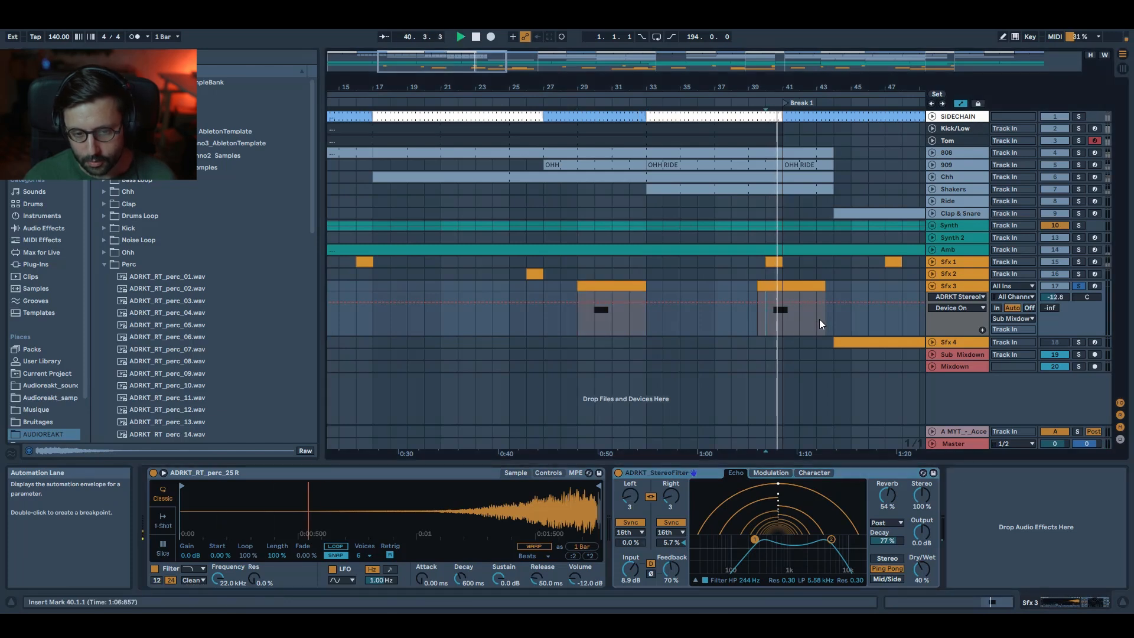
{"action": "left_click_drag", "start_coordinate": [469, 62], "coordinate": [469, 45]}
{"action": "left_click", "coordinate": [563, 324]}
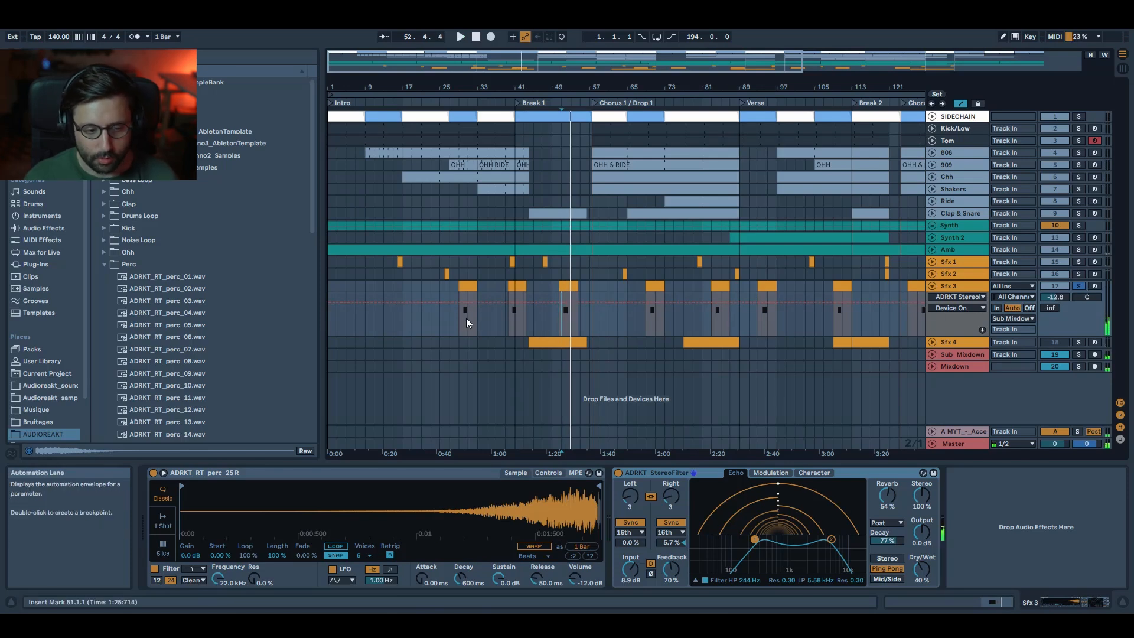
- Unsolo Sfx 3 and play the full mix from bar 27
{"action": "left_click", "coordinate": [450, 324]}
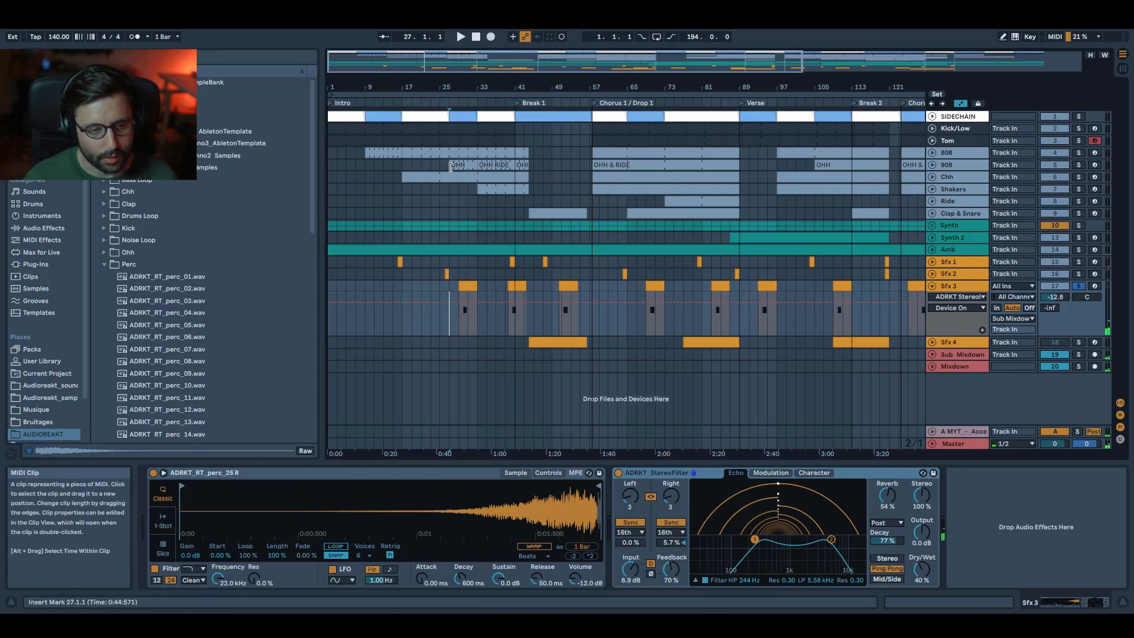
{"action": "left_click", "coordinate": [1080, 286]}
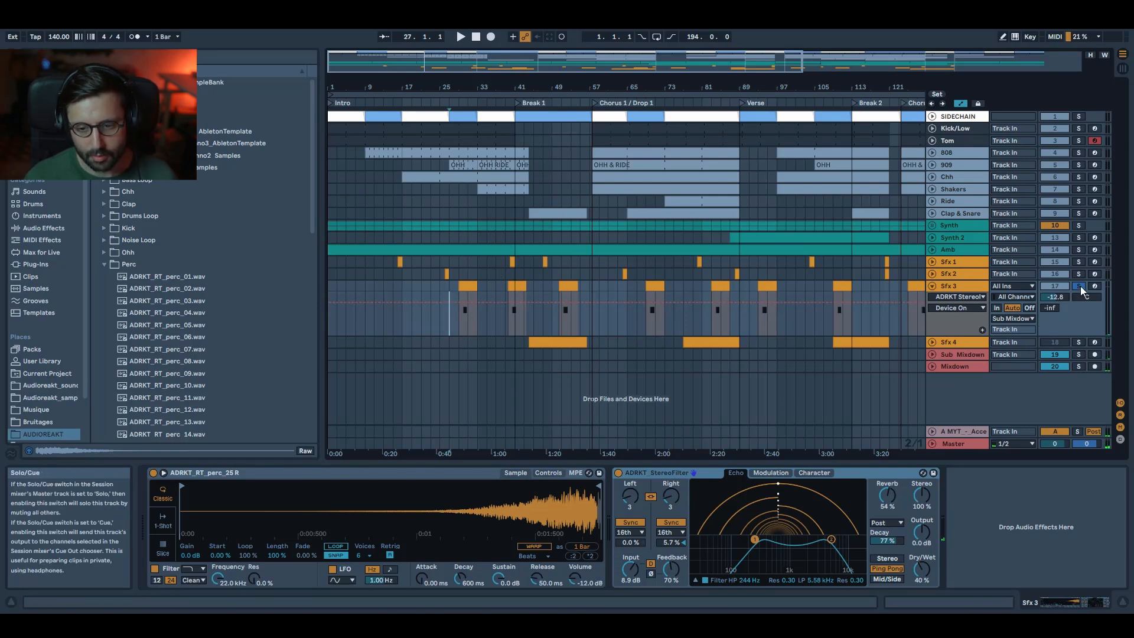
{"action": "key", "text": "space"}
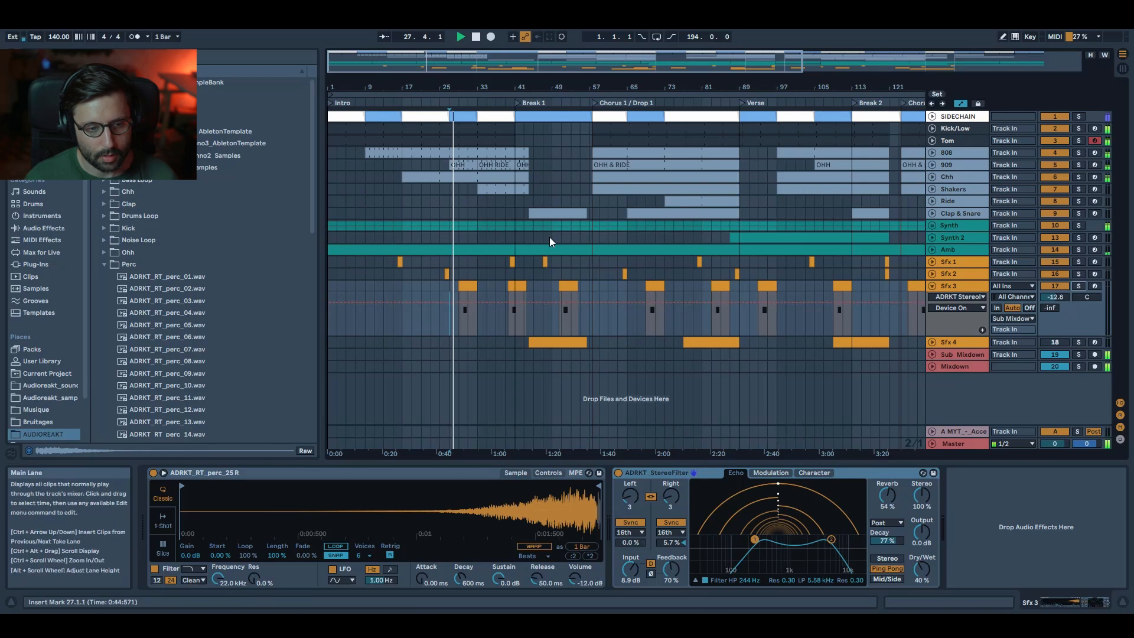
{"action": "left_click_drag", "start_coordinate": [487, 76], "coordinate": [489, 84]}
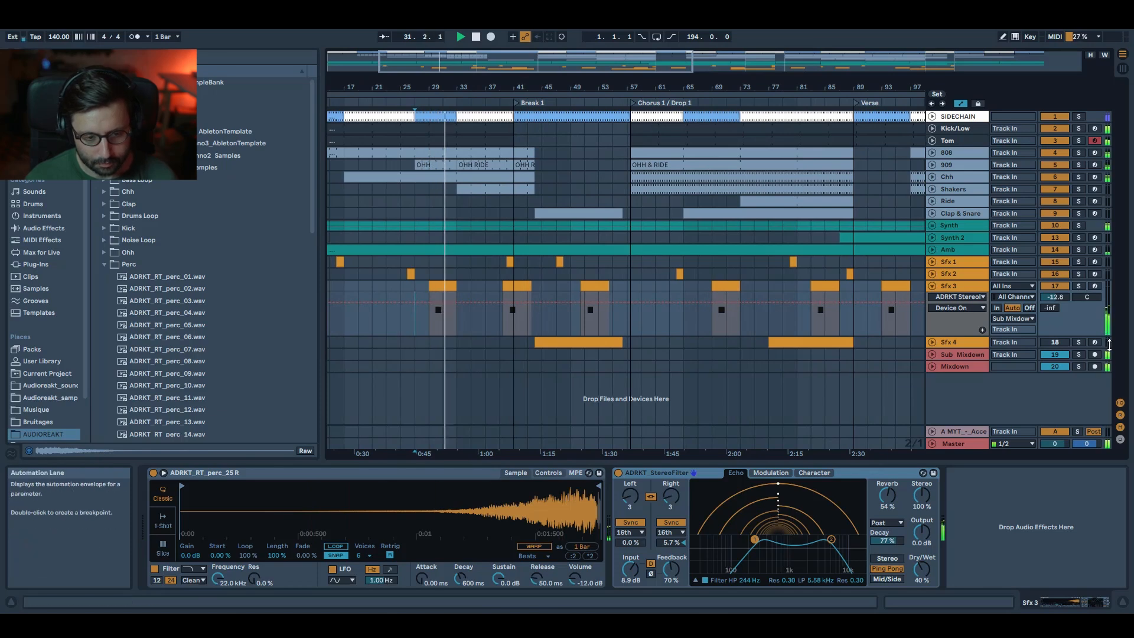
- Fold Sfx 3, and unfold, reactivate and solo Sfx 4 with its device chain shown
{"action": "left_click", "coordinate": [932, 286]}
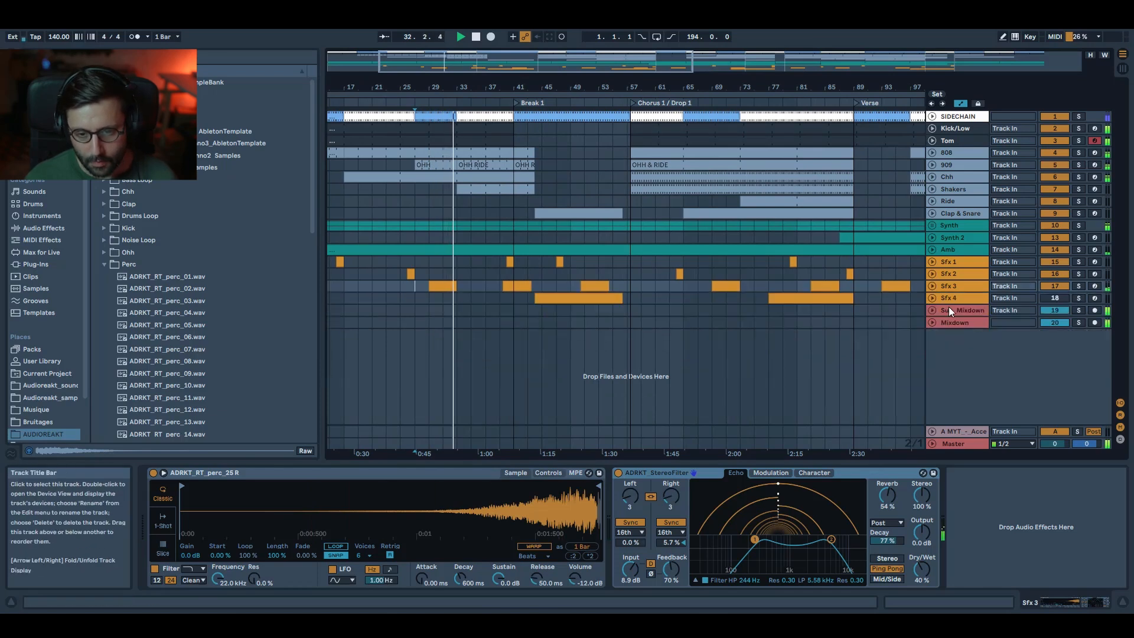
{"action": "left_click", "coordinate": [932, 298]}
{"action": "left_click", "coordinate": [953, 298]}
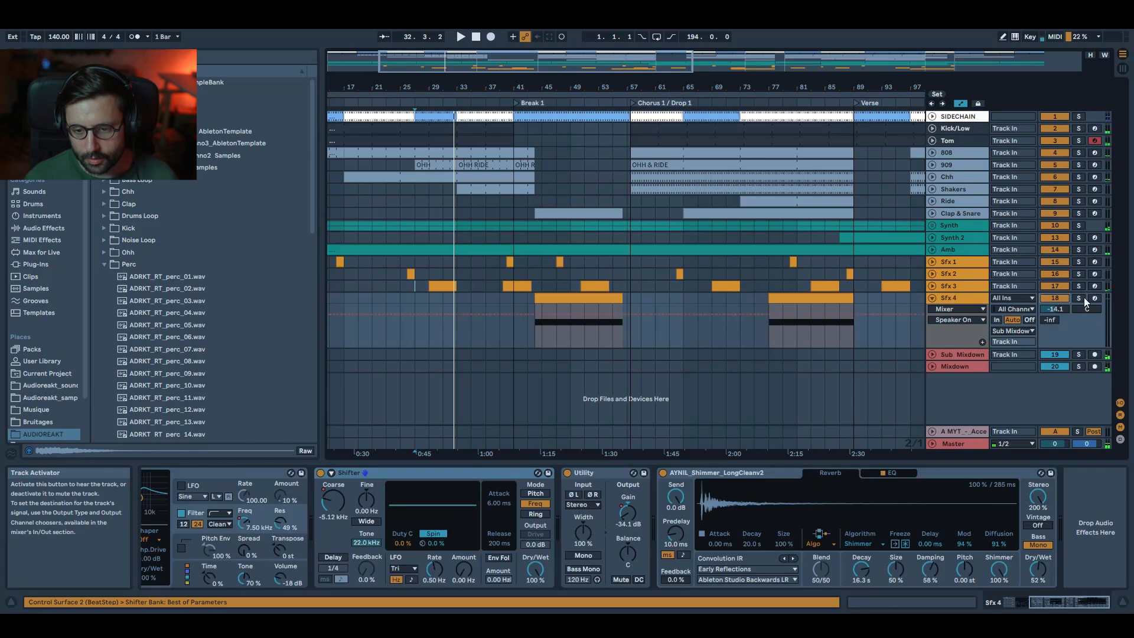
- Play Sfx 4's clip at bar 44 in Break 1 and bring its Operator filter section into the device chain view
{"action": "left_click", "coordinate": [571, 306]}
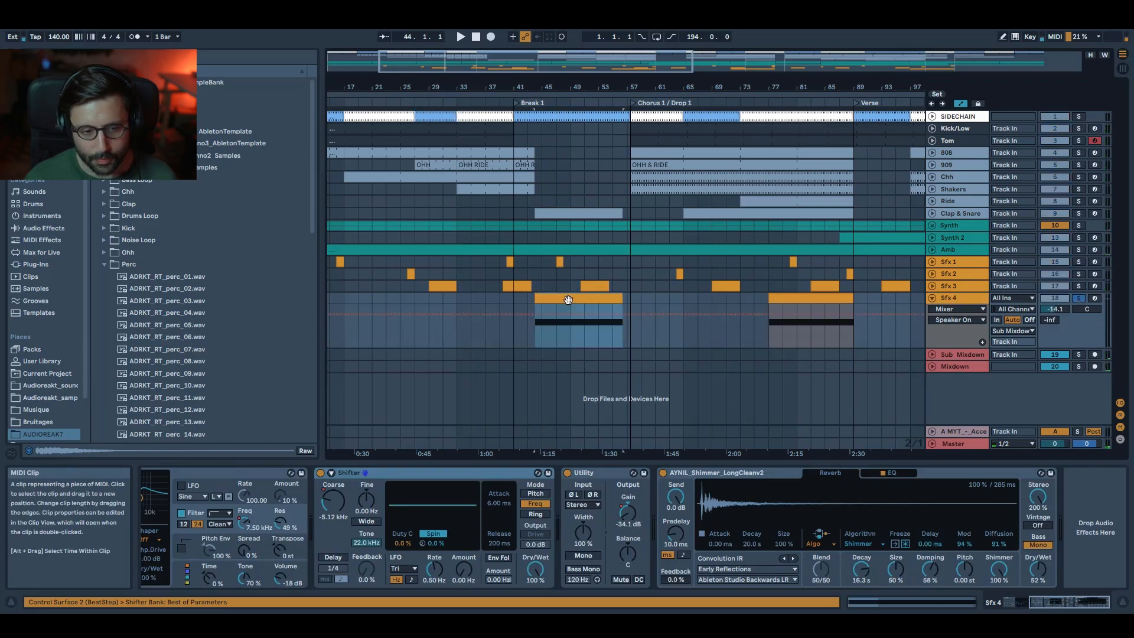
{"action": "key", "text": "space"}
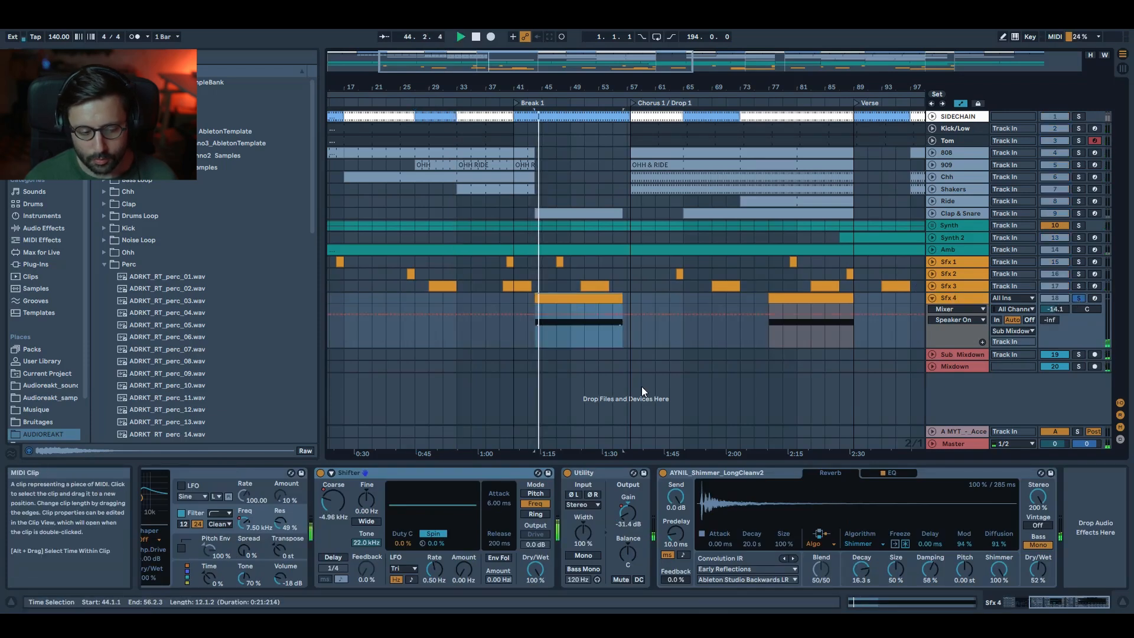
{"action": "left_click", "coordinate": [1047, 601]}
{"action": "key", "text": "space"}
- Show Sfx 4's Operator Filter Freq automation across the whole arrangement and play the track from bar 45
{"action": "left_click_drag", "start_coordinate": [562, 66], "coordinate": [562, 18]}
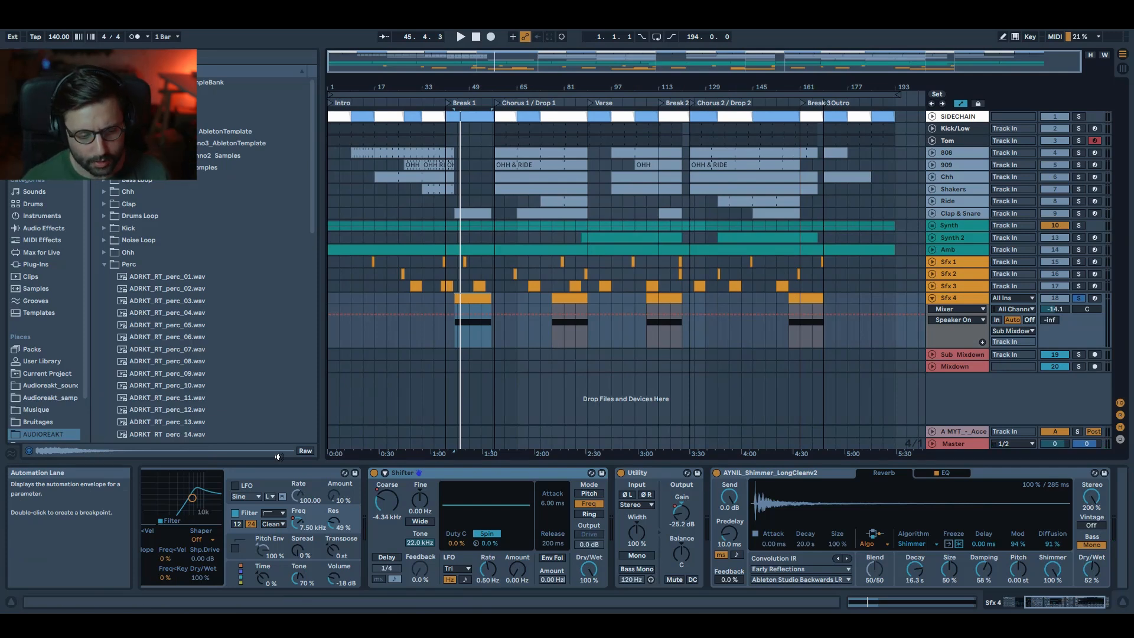
{"action": "left_click", "coordinate": [297, 523]}
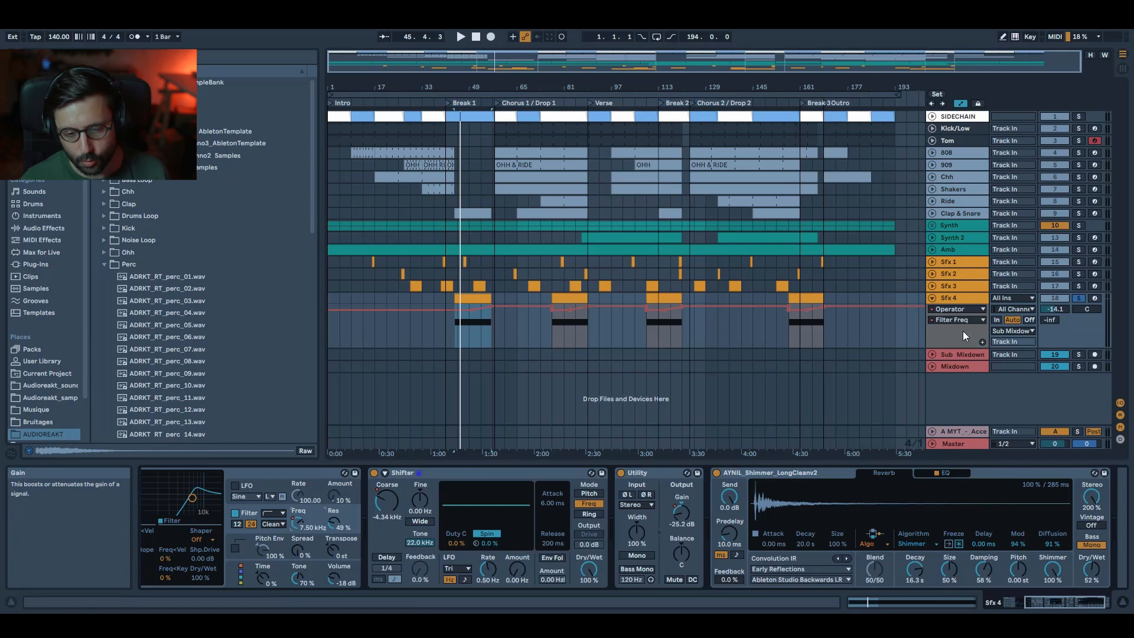
{"action": "left_click", "coordinate": [455, 340]}
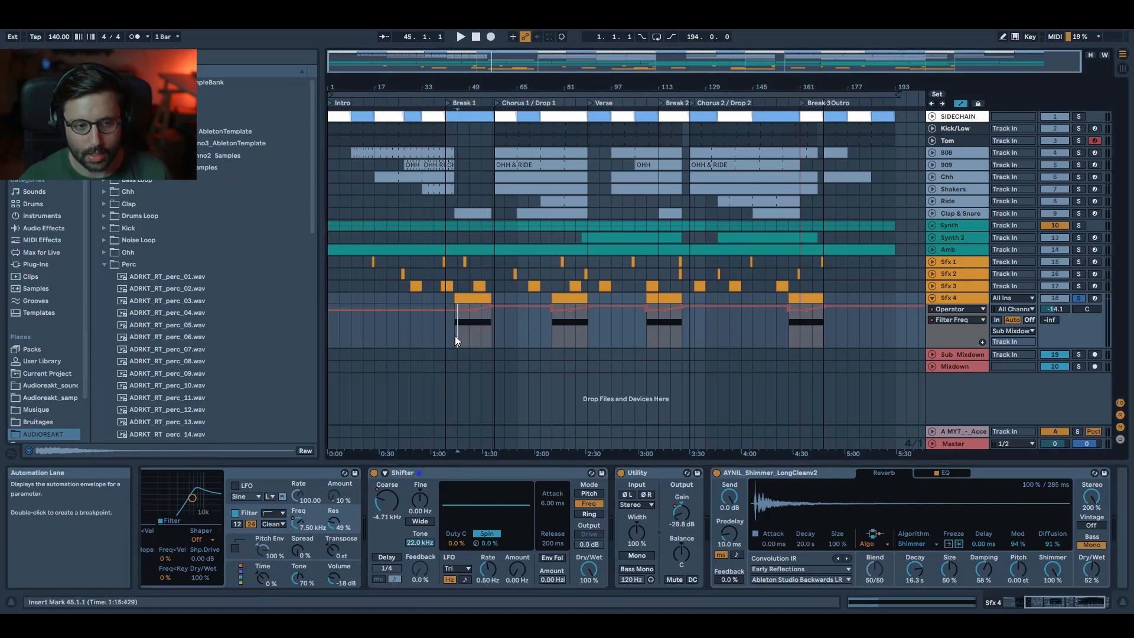
{"action": "key", "text": "space"}
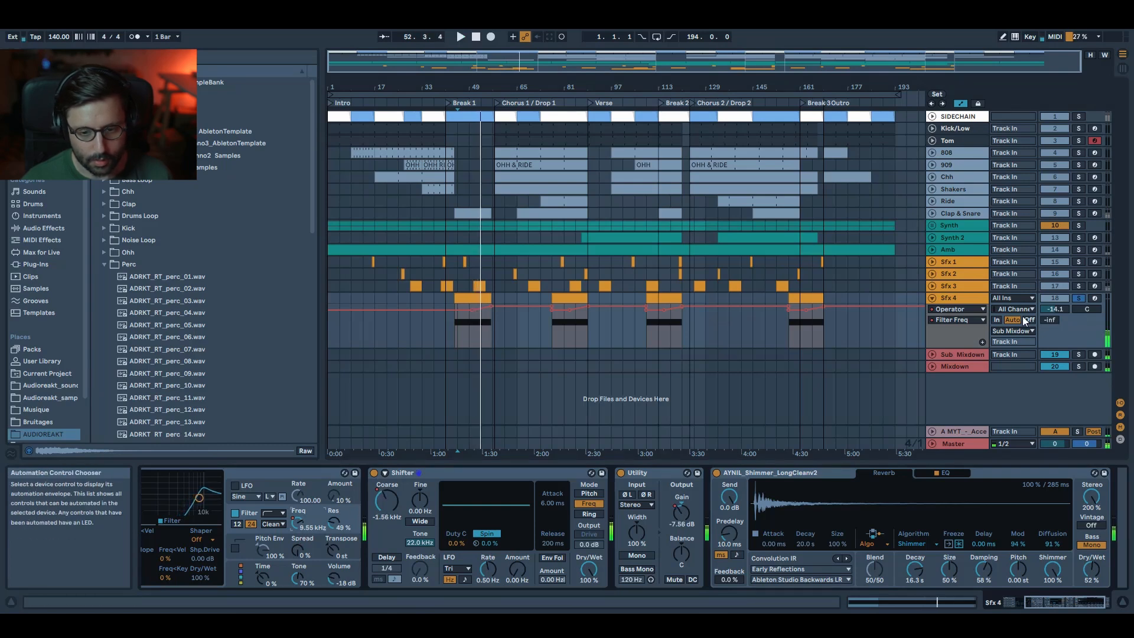
- Unsolo Sfx 4 and play the full mix from bar 45
{"action": "left_click", "coordinate": [1075, 298]}
{"action": "key", "text": "space"}
{"action": "key", "text": "space"}
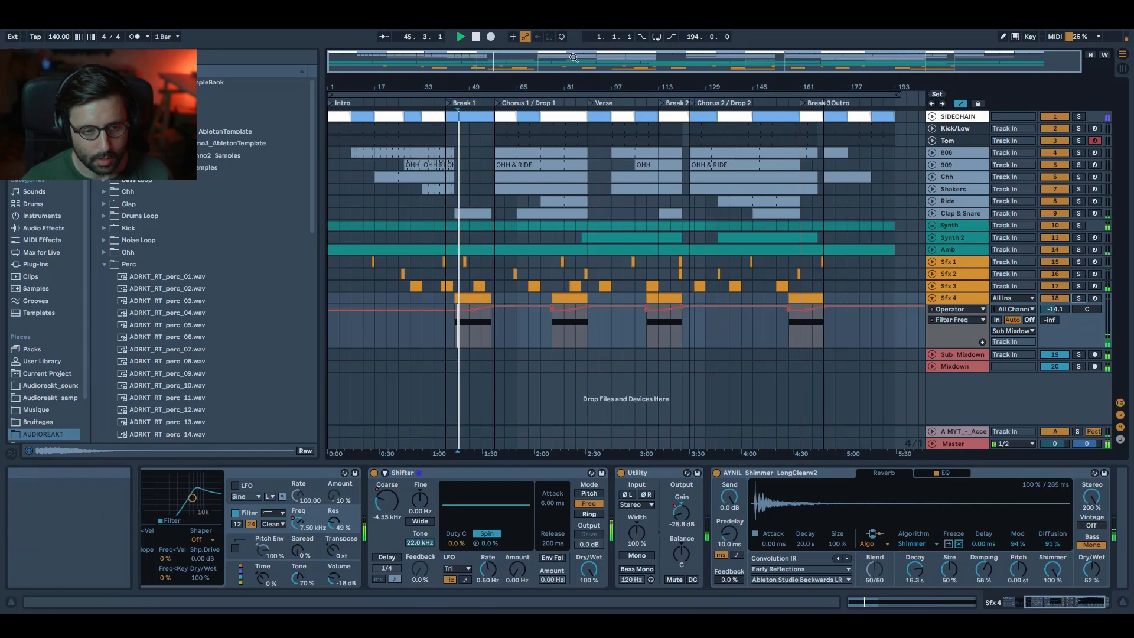
- Deactivate and reactivate Sfx 4 while Break 1 plays to compare the mix without and with it
{"action": "scroll", "coordinate": [795, 240], "scroll_direction": "up", "scroll_amount": 5}
{"action": "left_click", "coordinate": [1055, 298]}
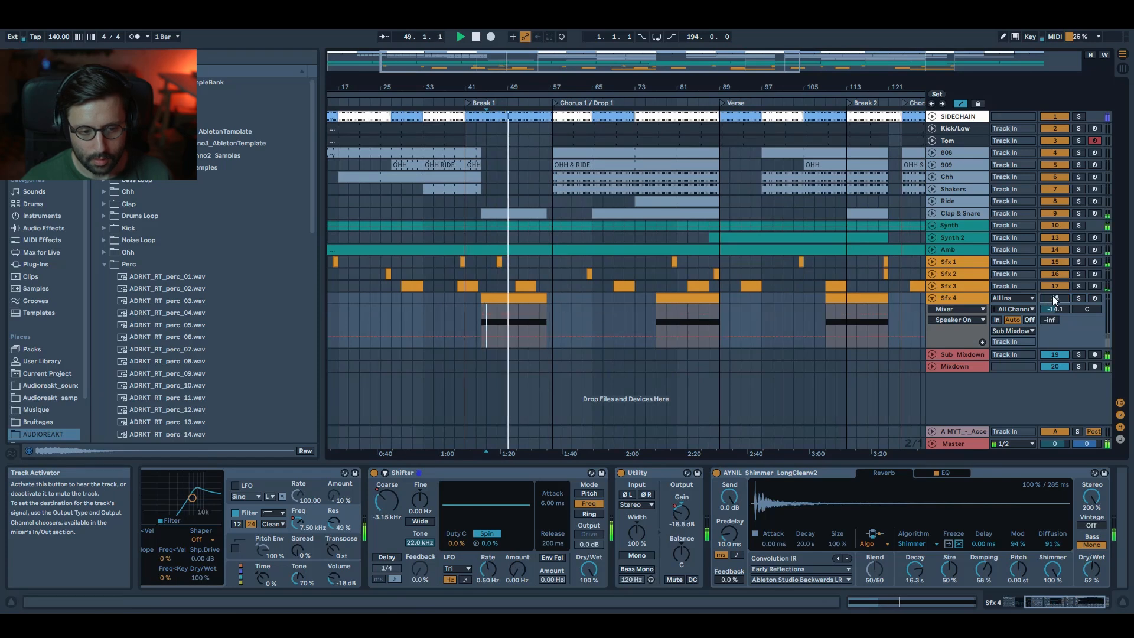
{"action": "left_click", "coordinate": [1055, 298]}
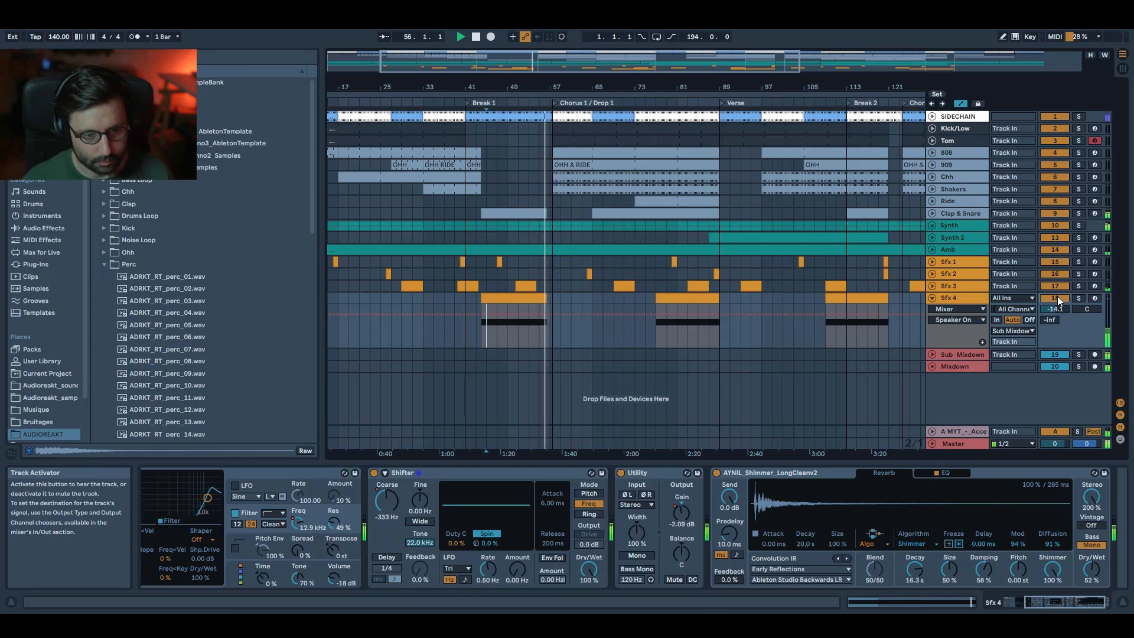
- Stop playback and fold the Sfx 4 track
{"action": "key", "text": "space"}
{"action": "key", "text": "minus"}
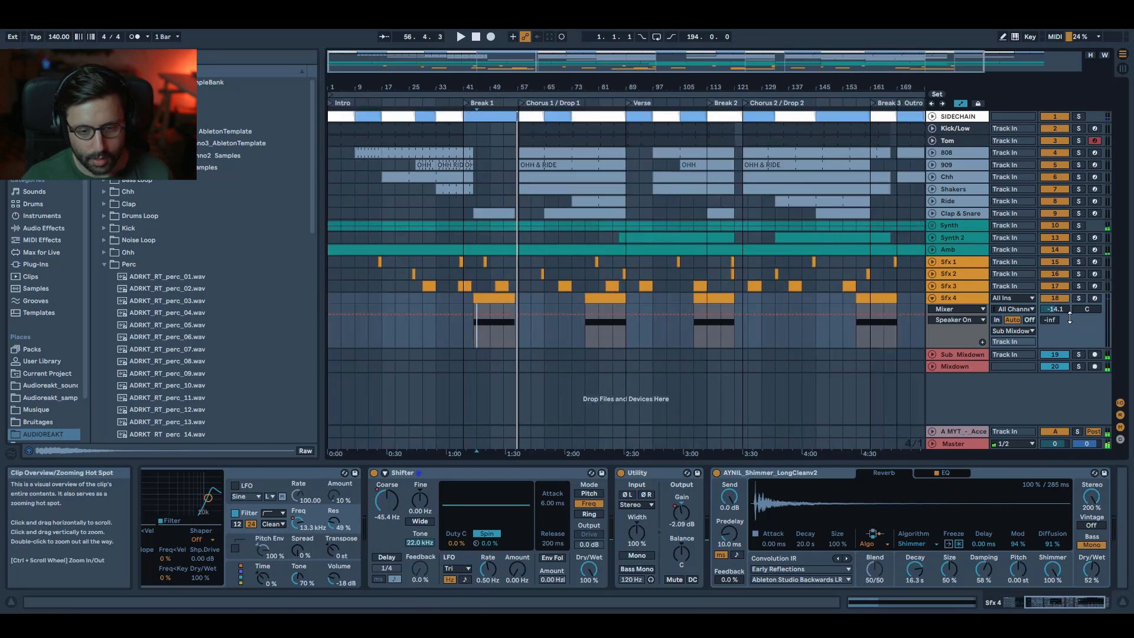
{"action": "left_click", "coordinate": [931, 297]}
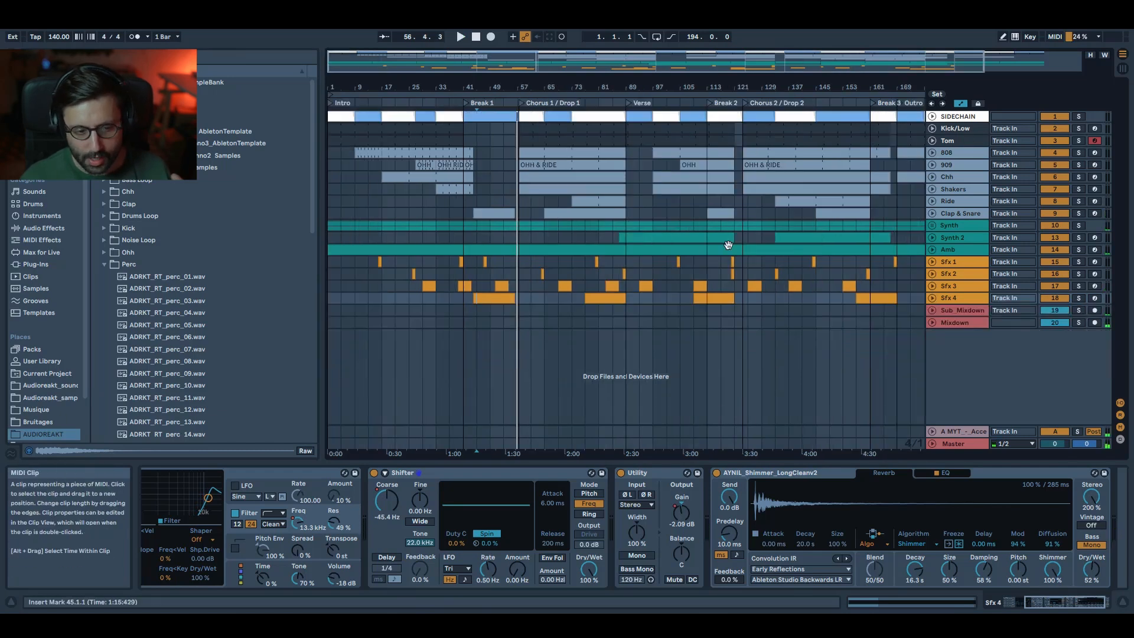
- Compare the device chains of the Sub_Mixdown and Mixdown tracks, ending with Mixdown's chain shown
{"action": "left_click", "coordinate": [959, 308]}
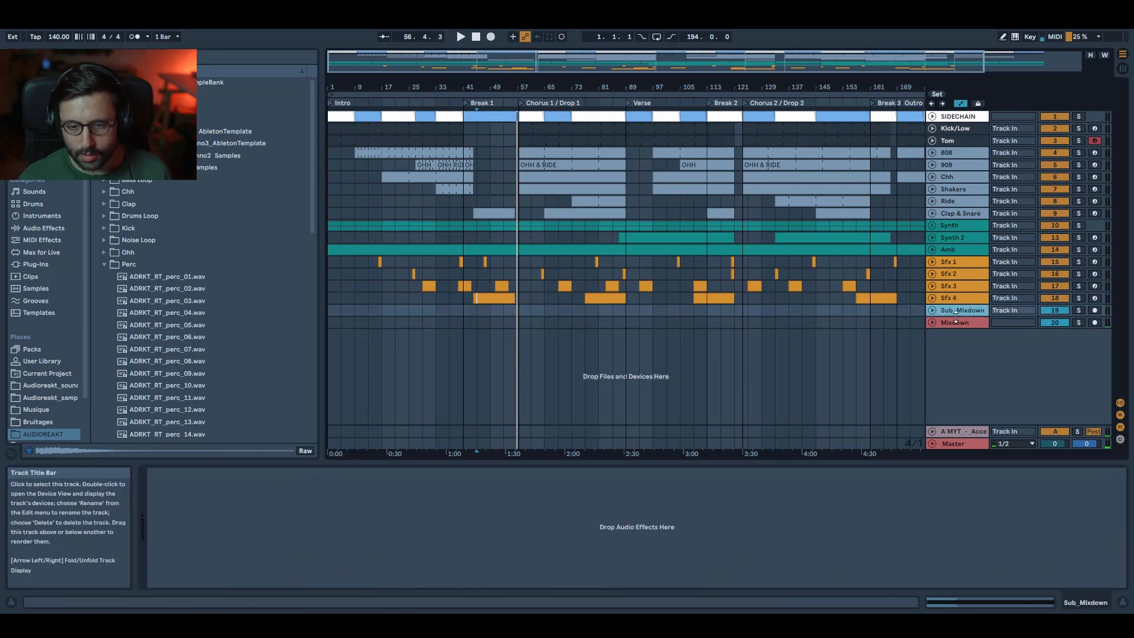
{"action": "left_click", "coordinate": [955, 324]}
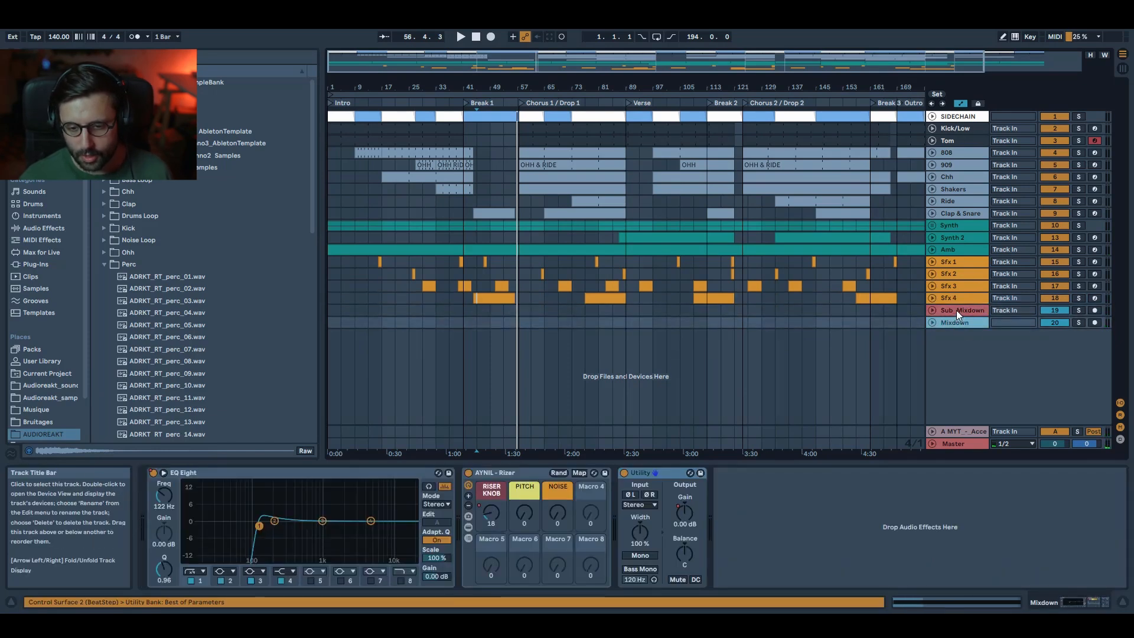
{"action": "left_click", "coordinate": [956, 310]}
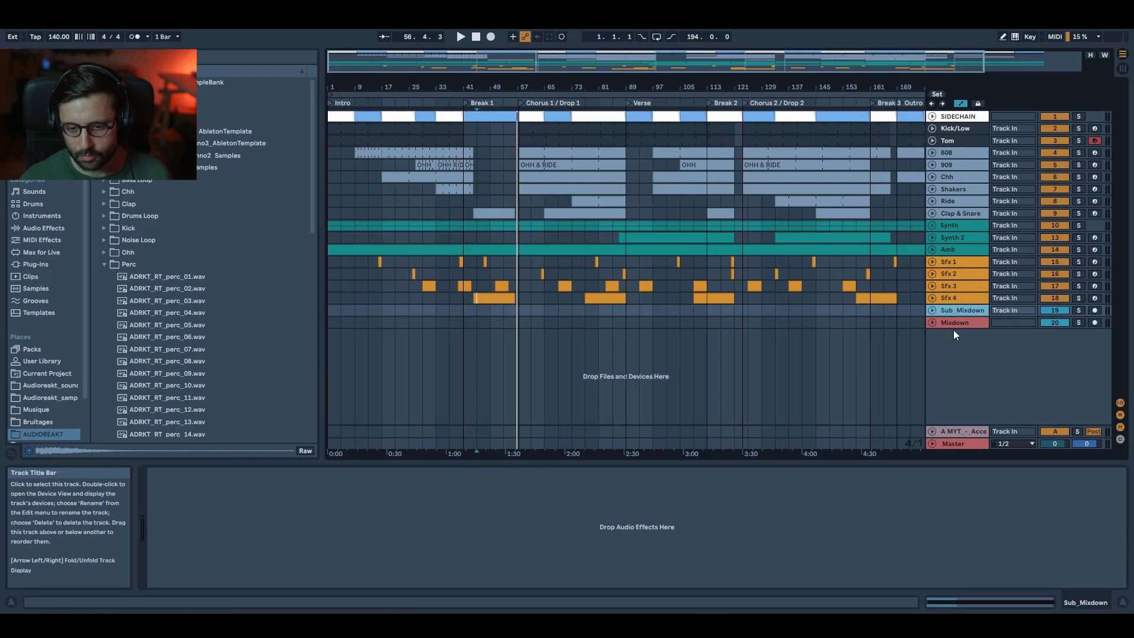
{"action": "left_click", "coordinate": [953, 378]}
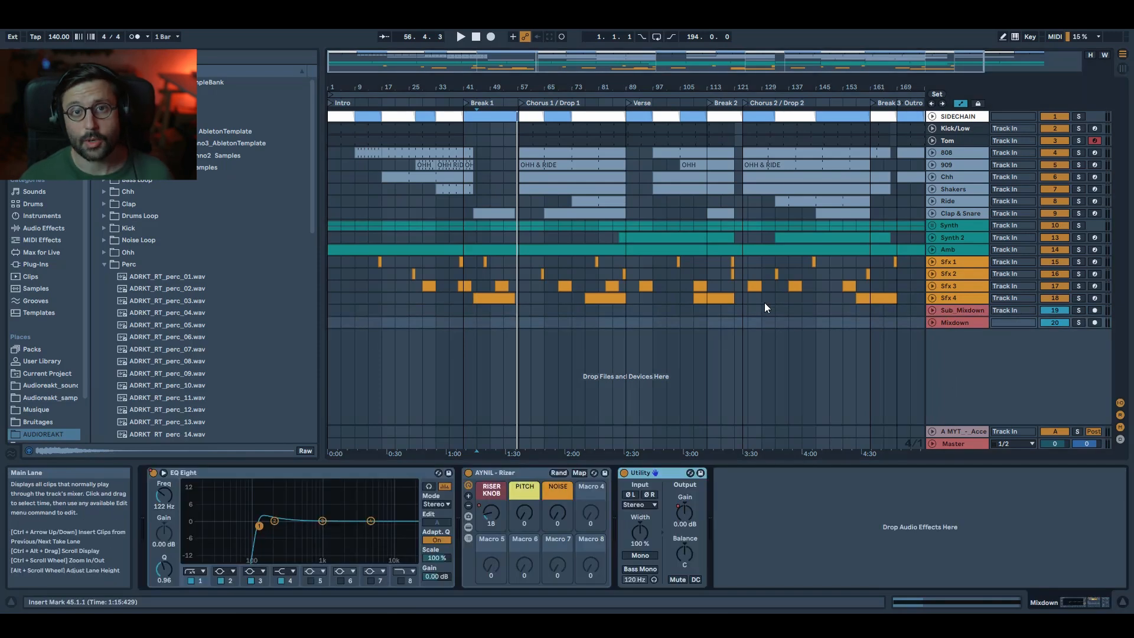